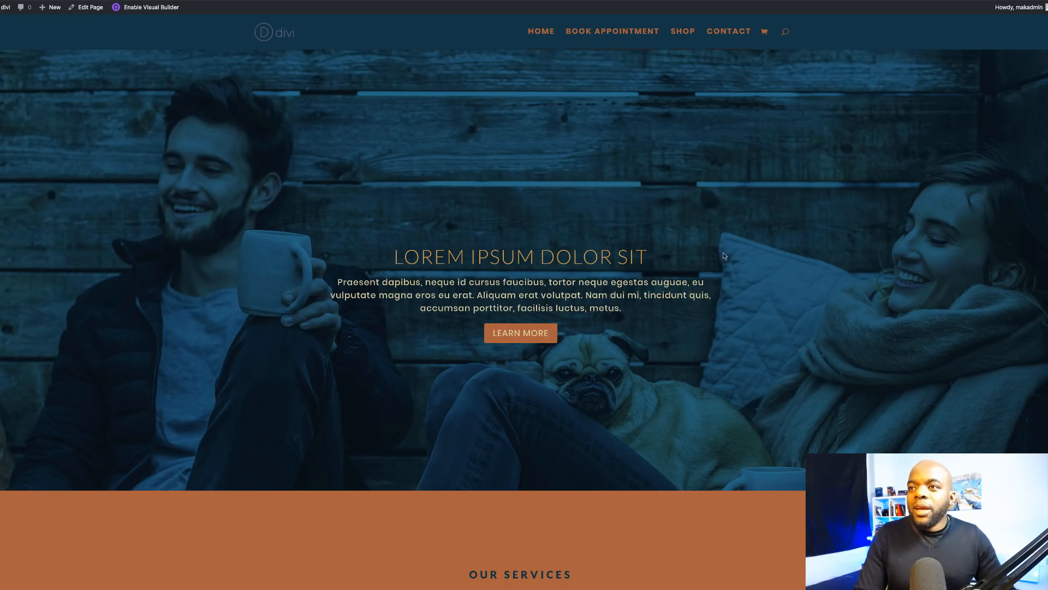
Step: Scroll down the Divi homepage past the hero to the Our Services cards
scroll(748, 236, down, 5)
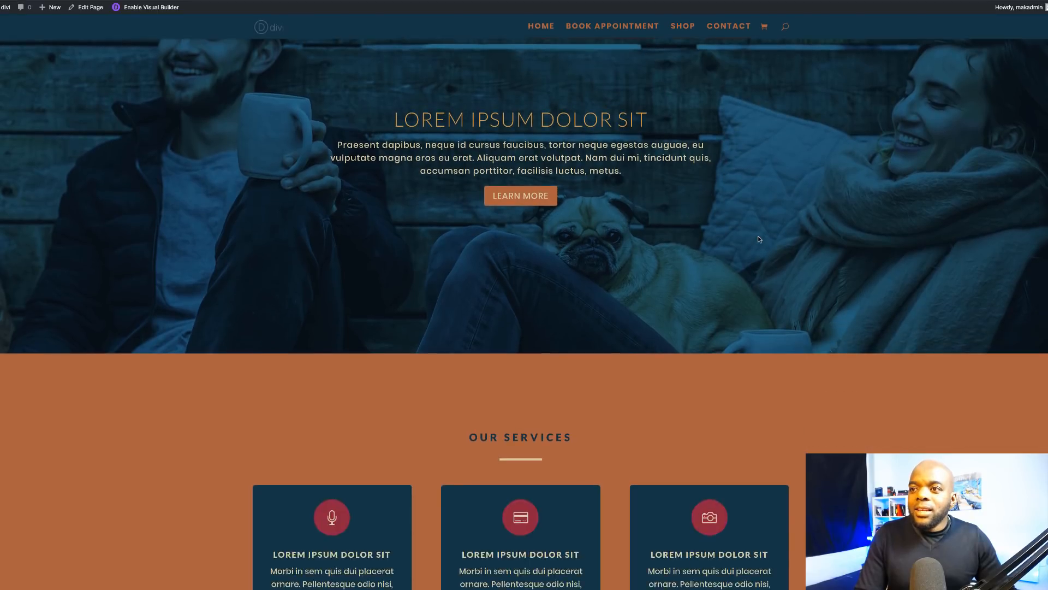
scroll(759, 240, down, 5)
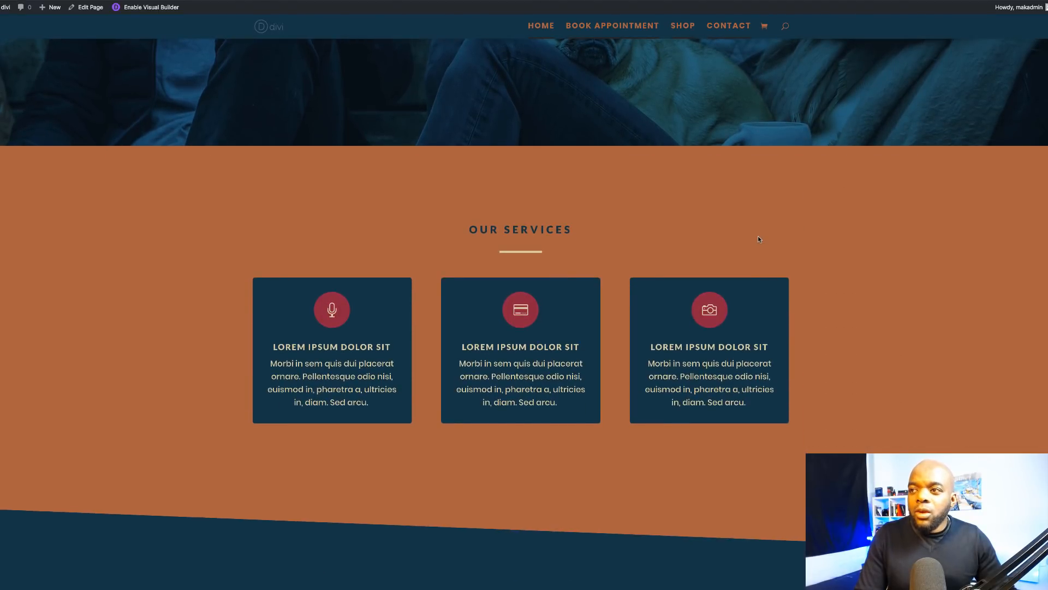
scroll(759, 239, down, 1)
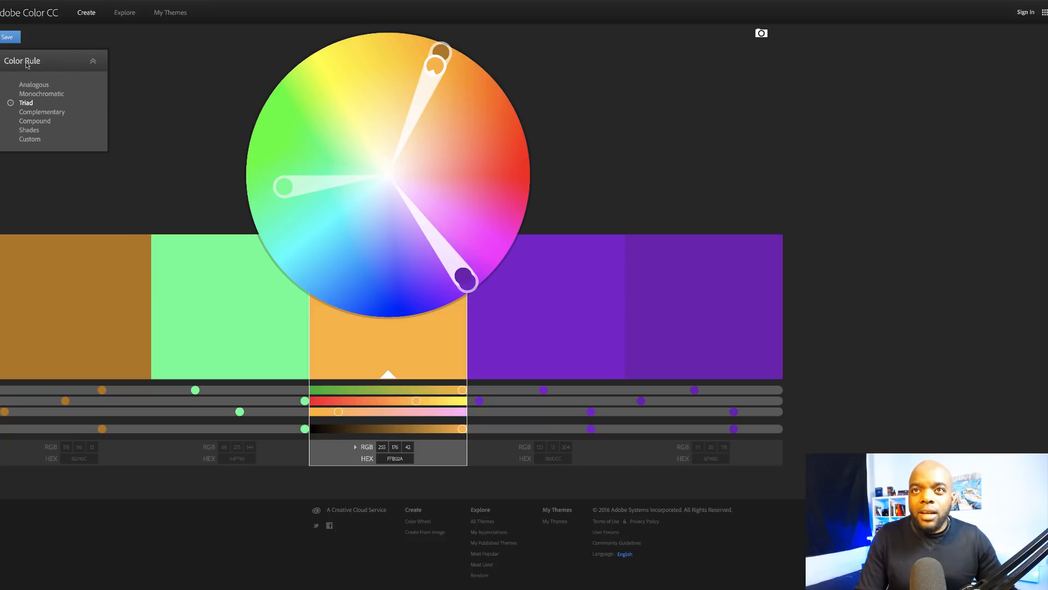
Step: Try the Complementary, Custom and Shades colour rules, settling on Compound
click(31, 112)
click(36, 140)
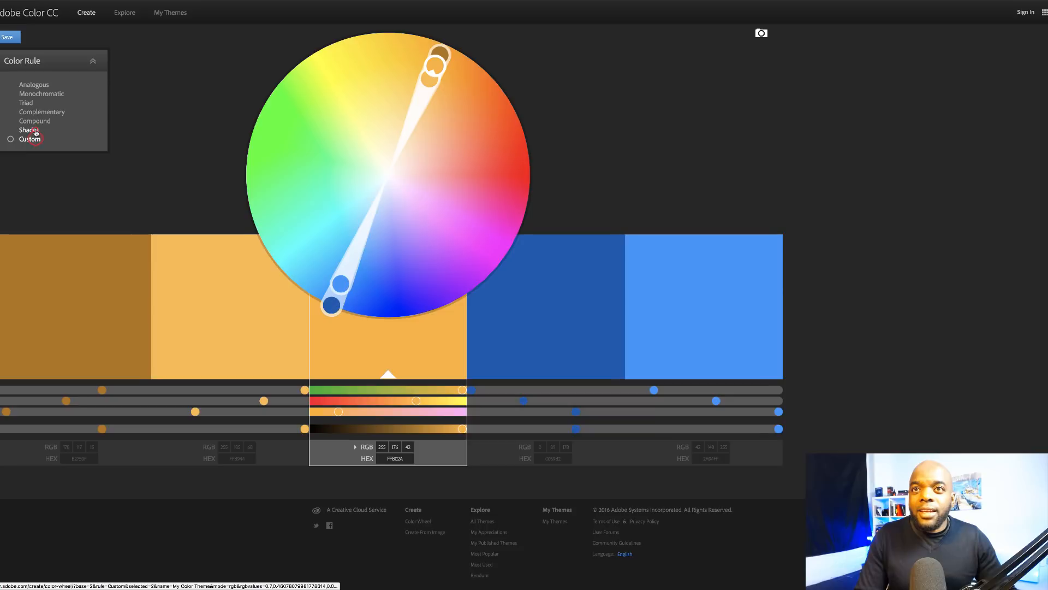
click(30, 130)
click(37, 121)
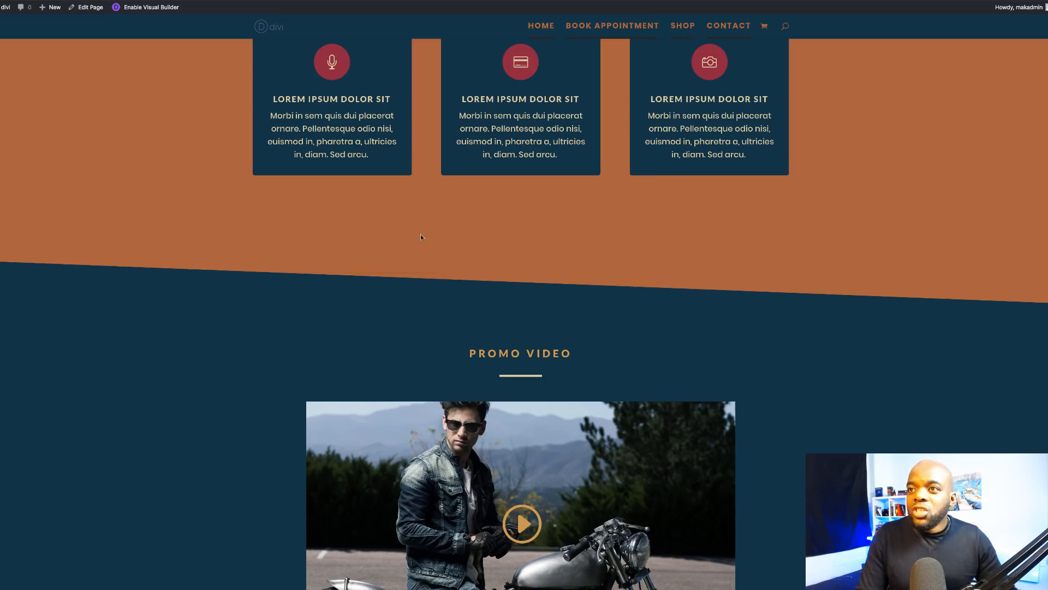
Step: Scroll back to the top of the homepage and enable the Divi Visual Builder
scroll(230, 327, up, 7)
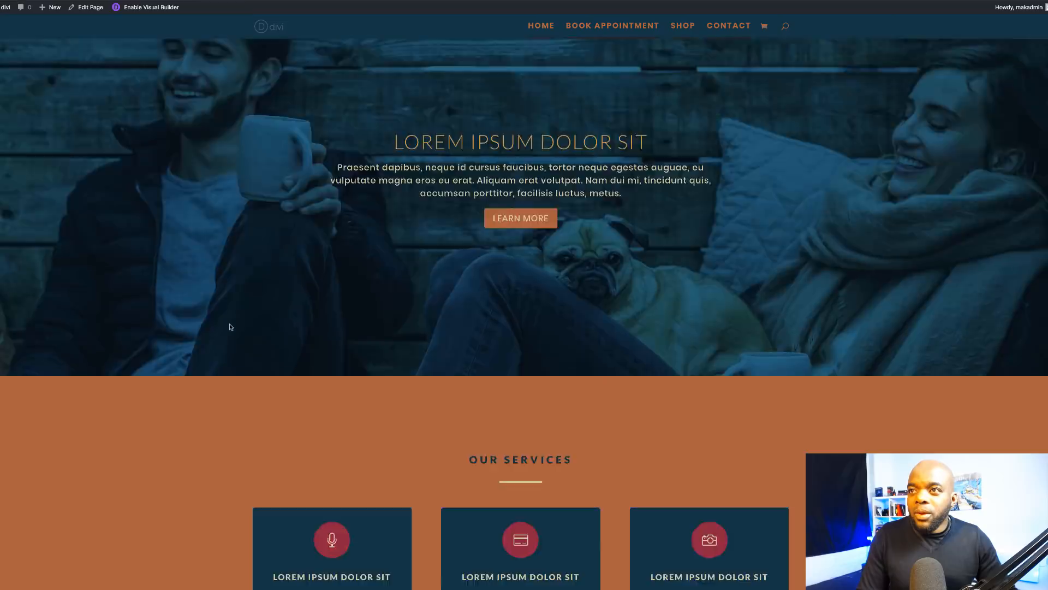
scroll(230, 327, down, 20)
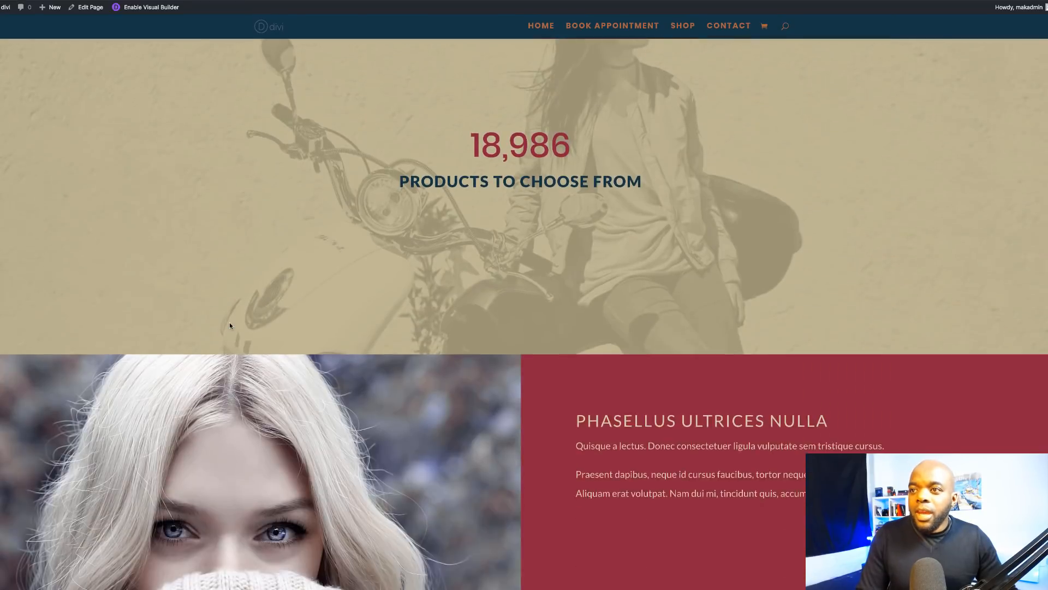
scroll(230, 326, up, 20)
scroll(229, 326, up, 3)
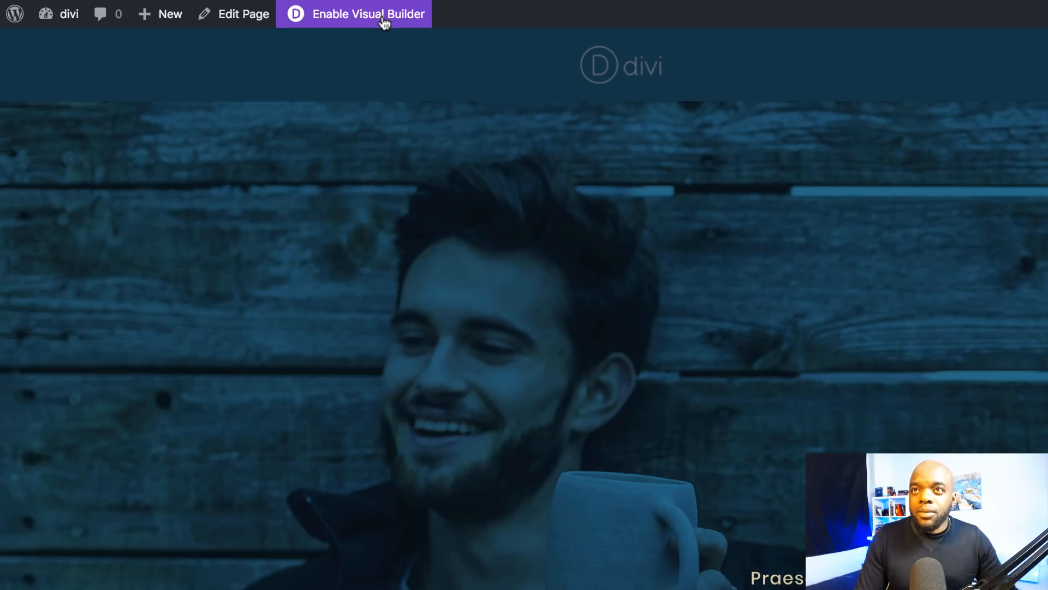
click(383, 21)
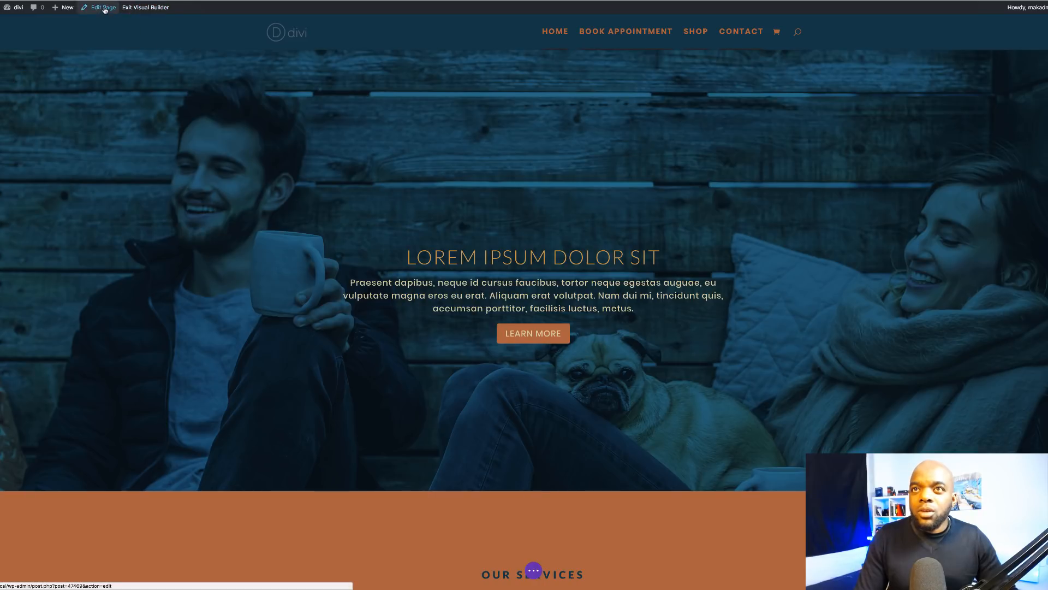
Step: Clear the New Home layout in the back-end Divi Builder and update the page
click(105, 8)
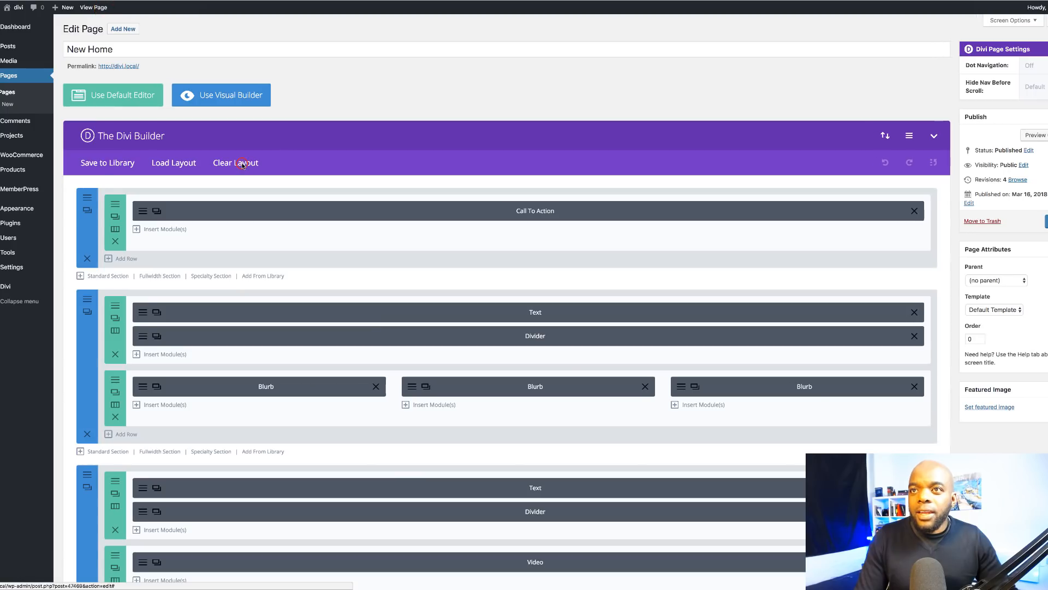
click(242, 163)
click(554, 340)
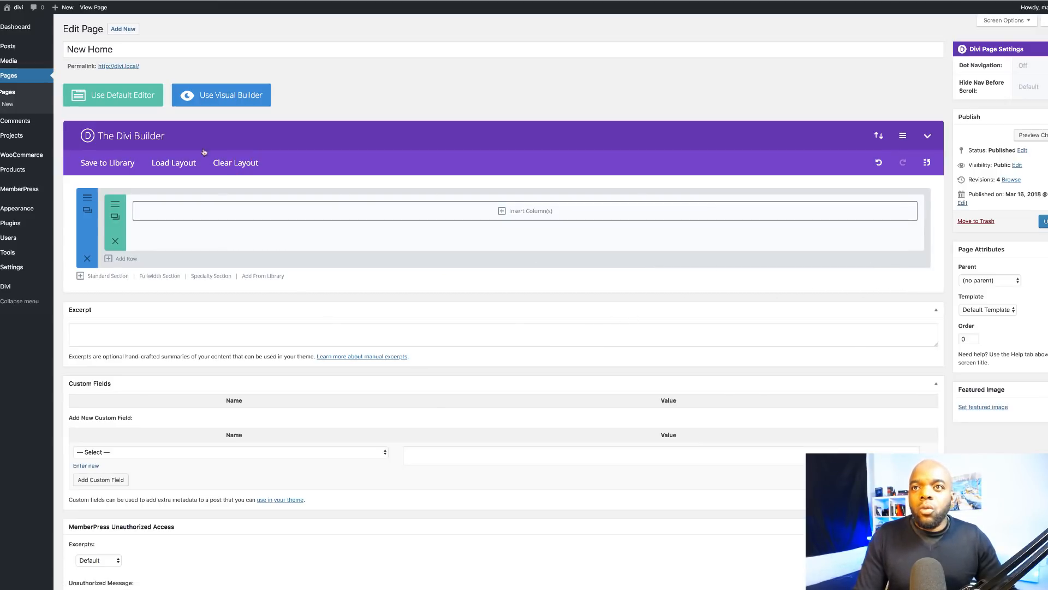
click(1044, 221)
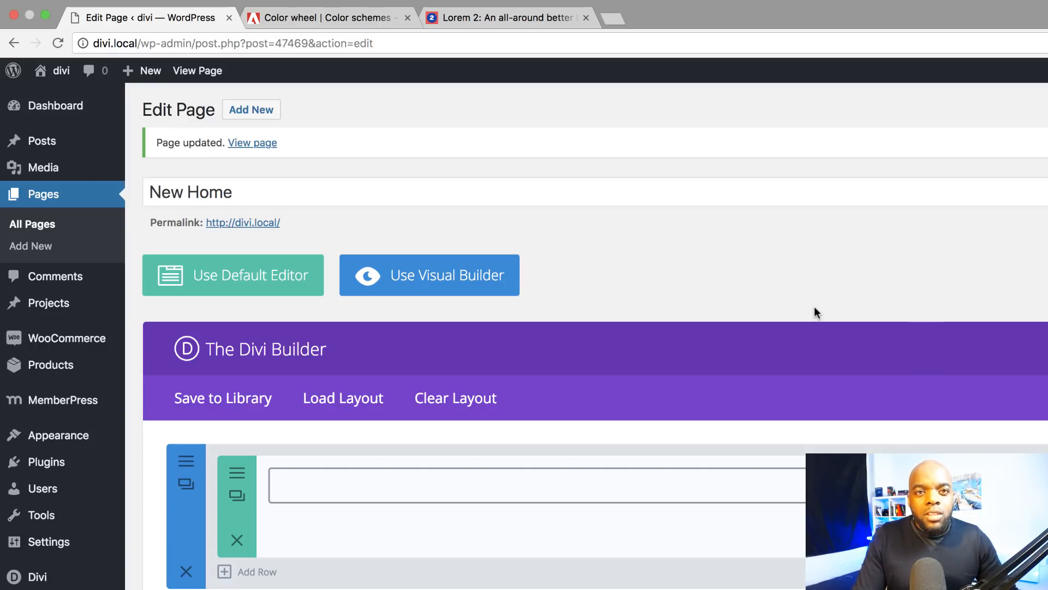
Step: Select the gold swatch's hex code CCAB0D on the Adobe Color wheel
click(288, 19)
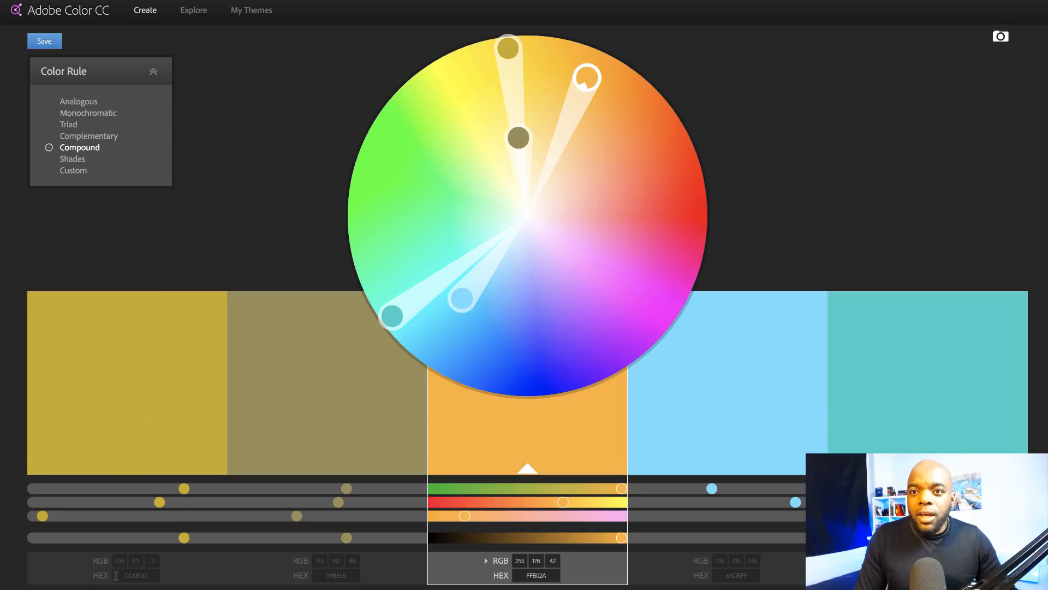
click(125, 576)
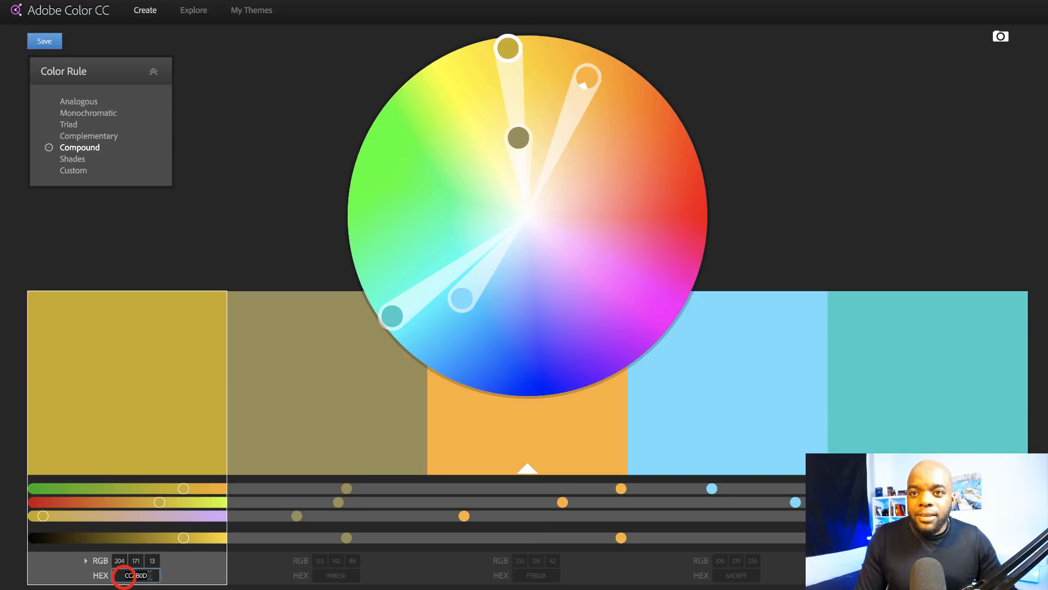
double_click(135, 577)
key(ctrl+c)
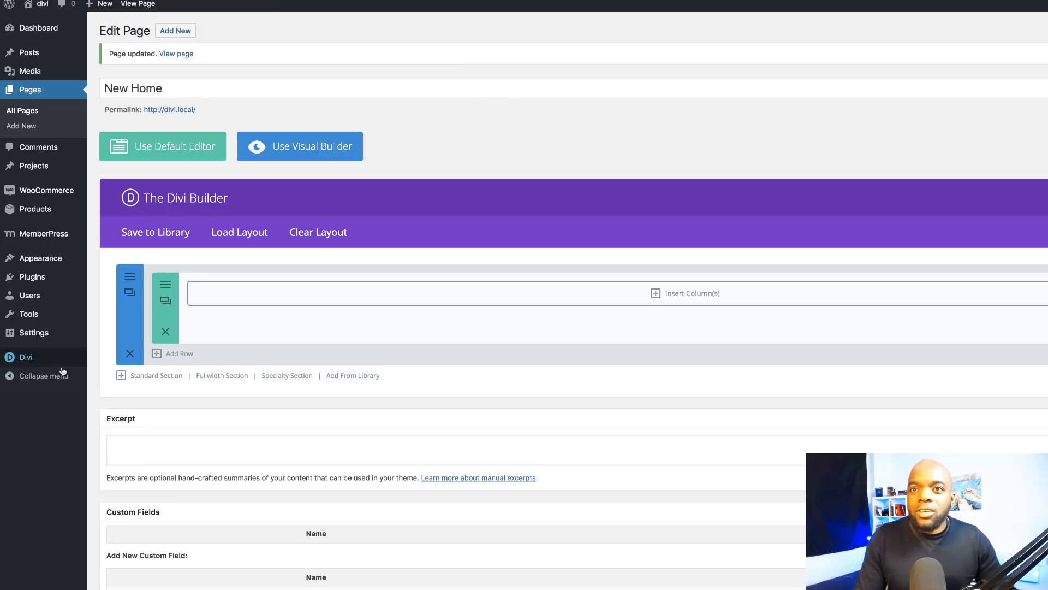
Step: In Divi Theme Options, replace the empty seventh palette colour with gold CCAB0D
mouse_move(56, 360)
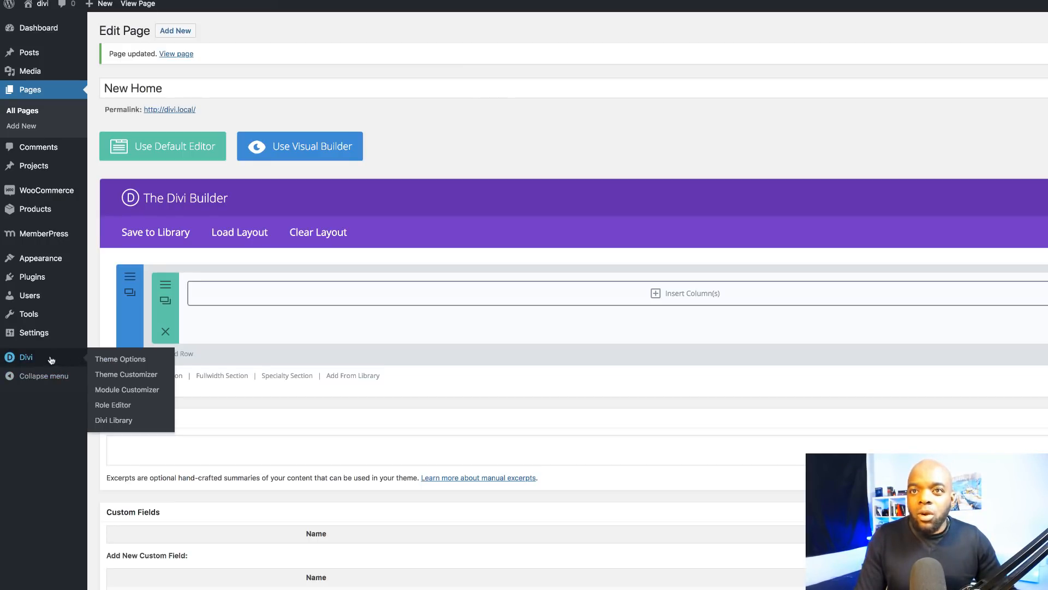
click(132, 362)
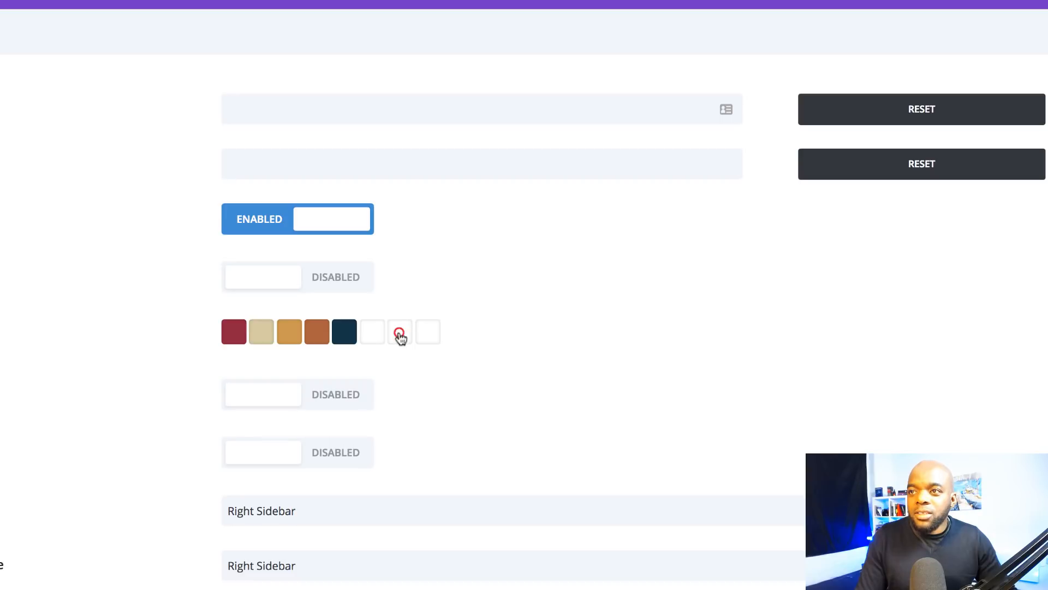
click(399, 334)
click(246, 366)
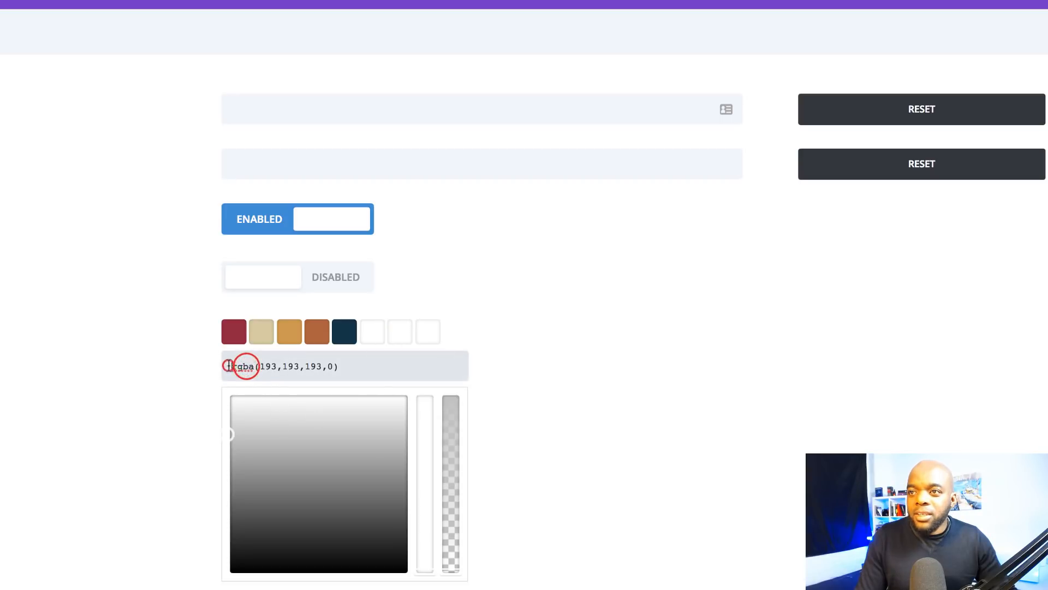
triple_click(229, 366)
key(ctrl+v)
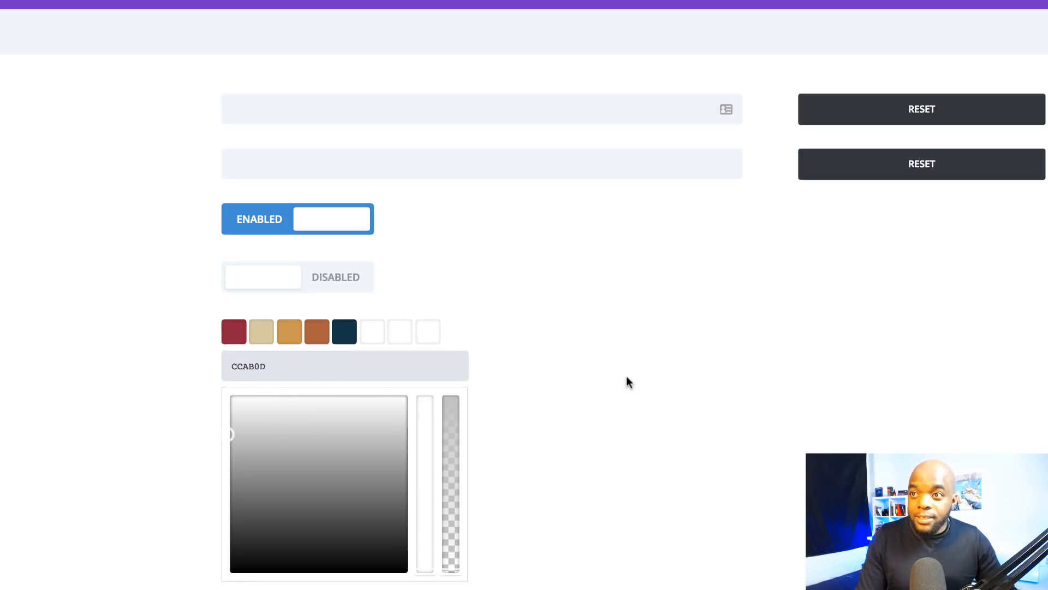
click(628, 383)
click(529, 390)
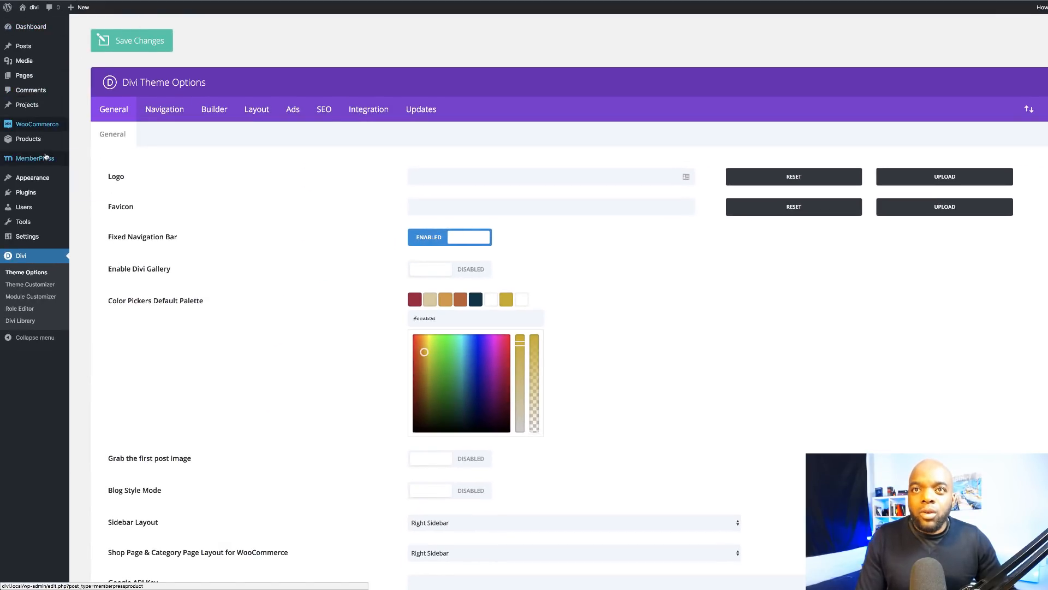
click(41, 286)
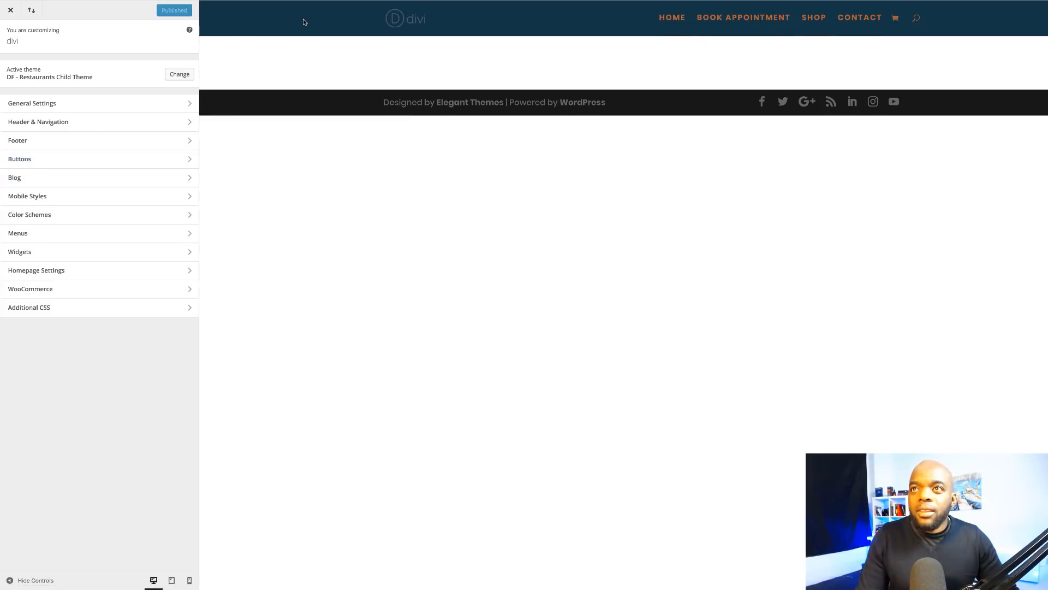
click(64, 122)
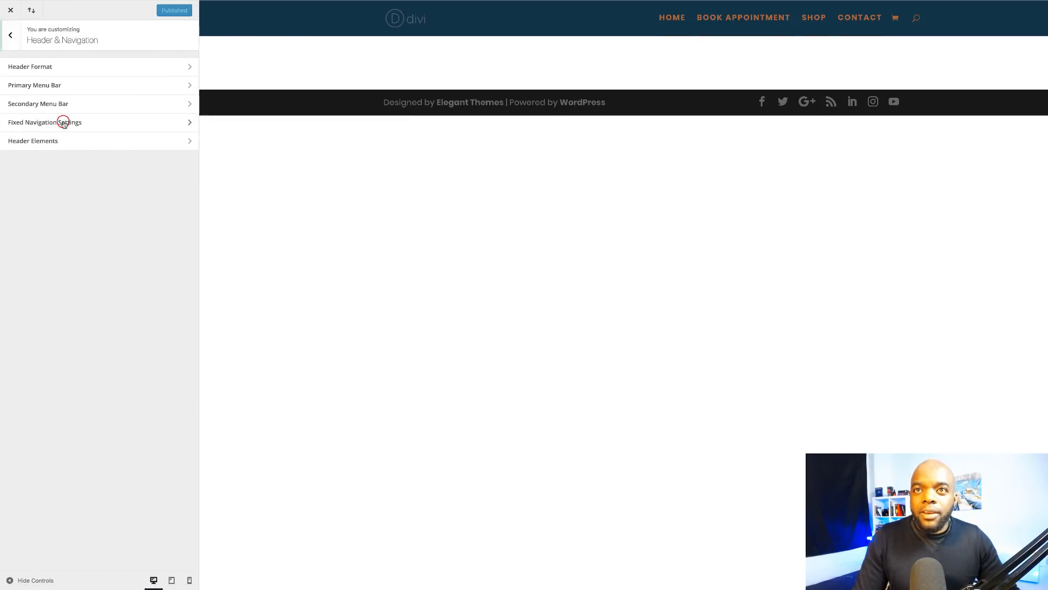
click(53, 84)
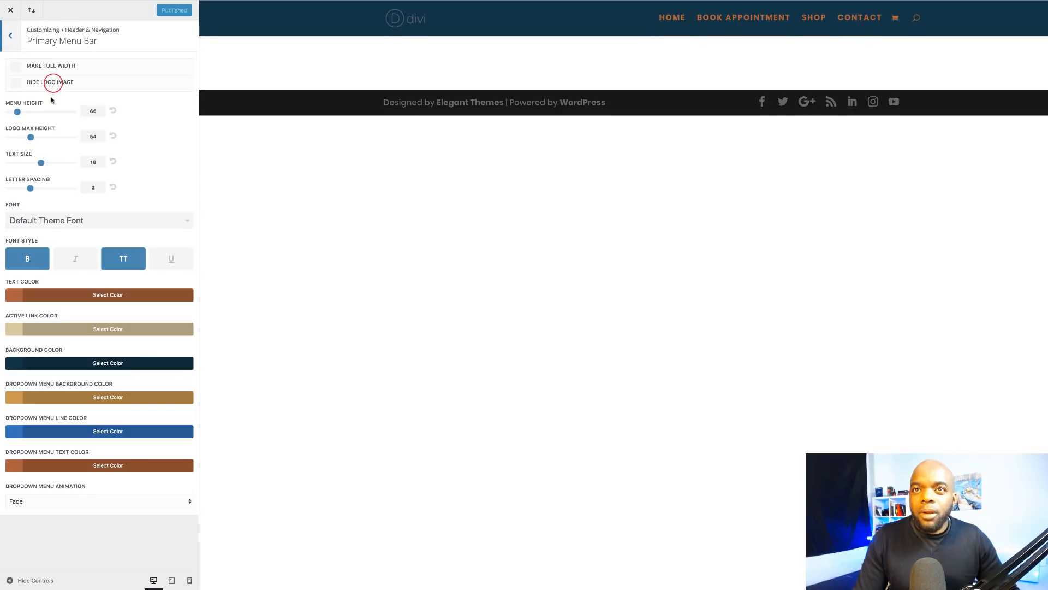
click(12, 364)
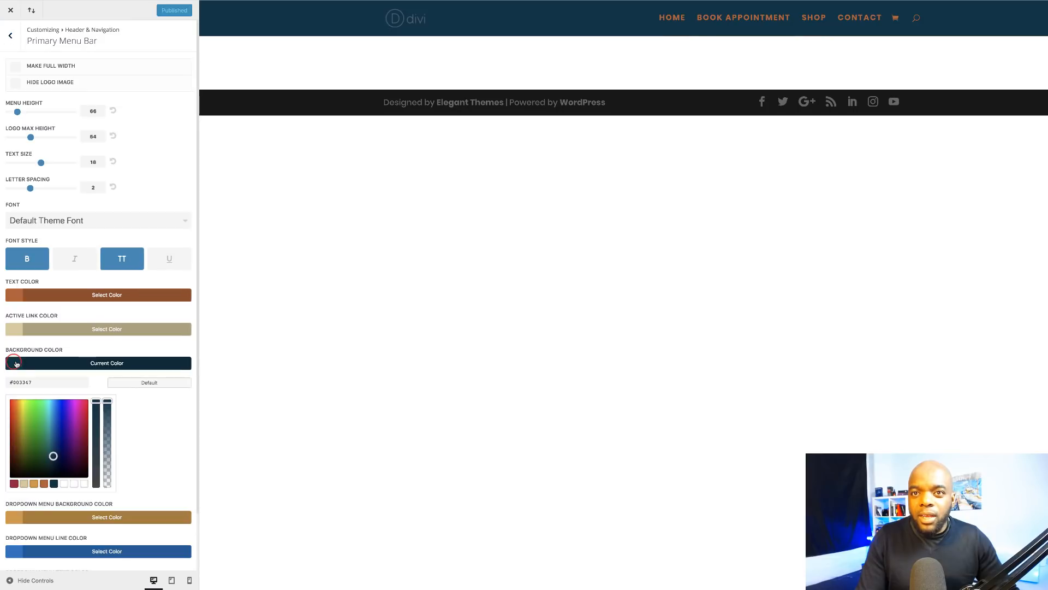
click(143, 428)
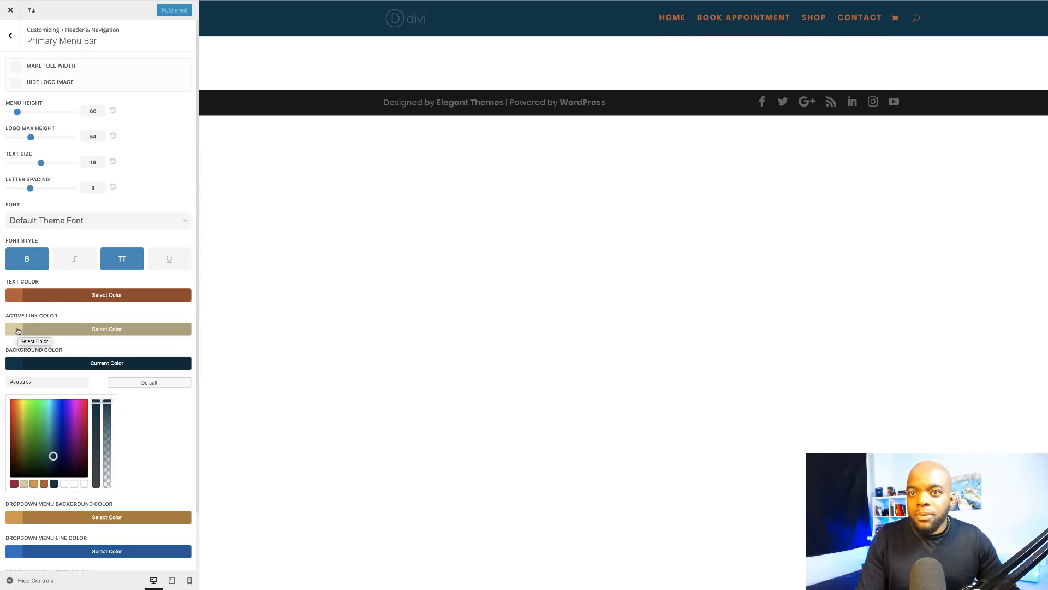
click(17, 331)
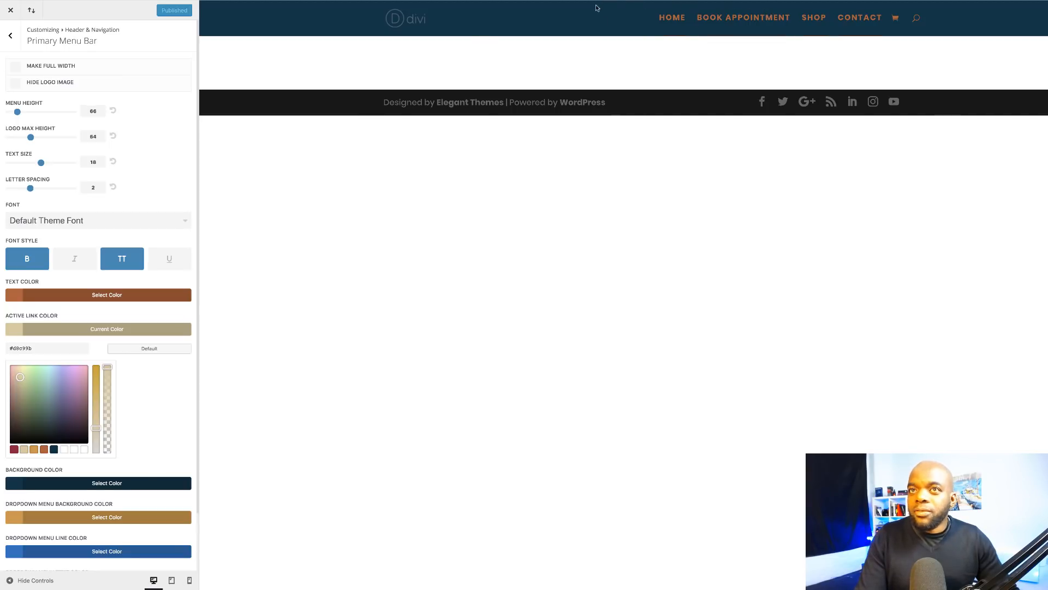
click(10, 10)
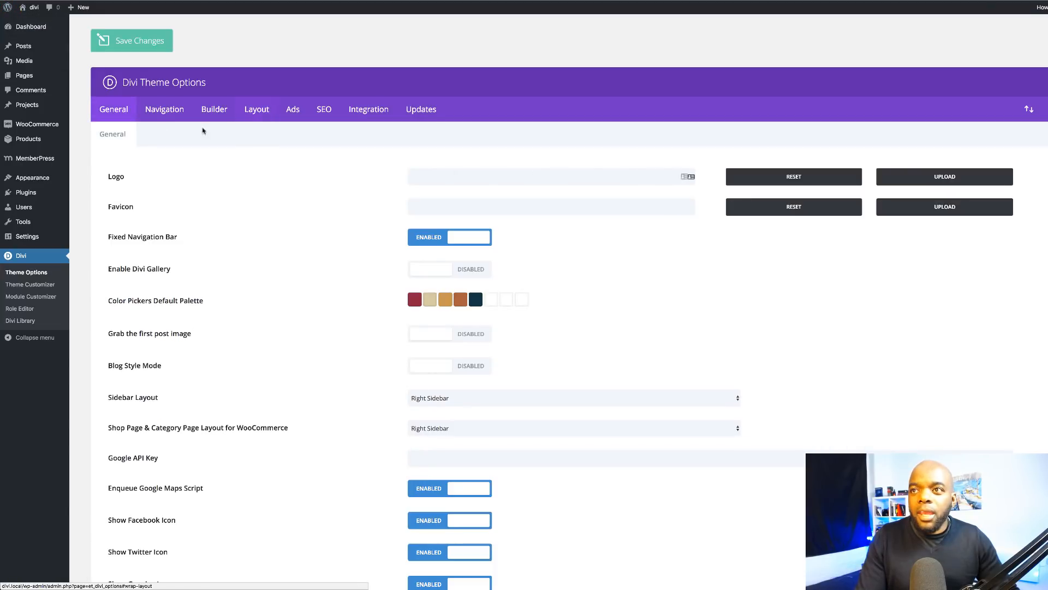
Step: Open the New Home page from the All Pages list and launch the Visual Builder
mouse_move(29, 81)
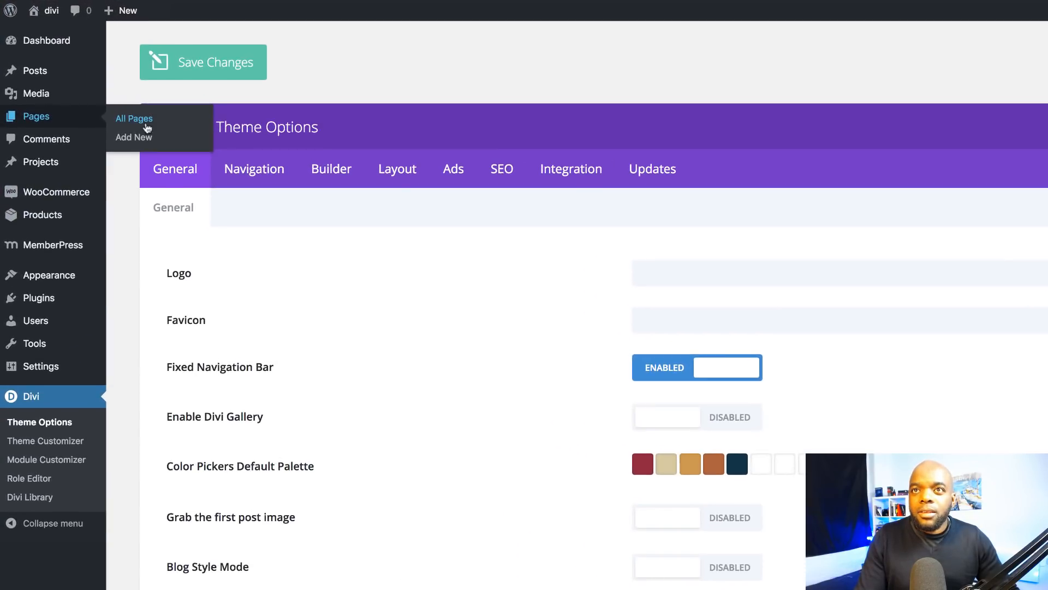
click(147, 123)
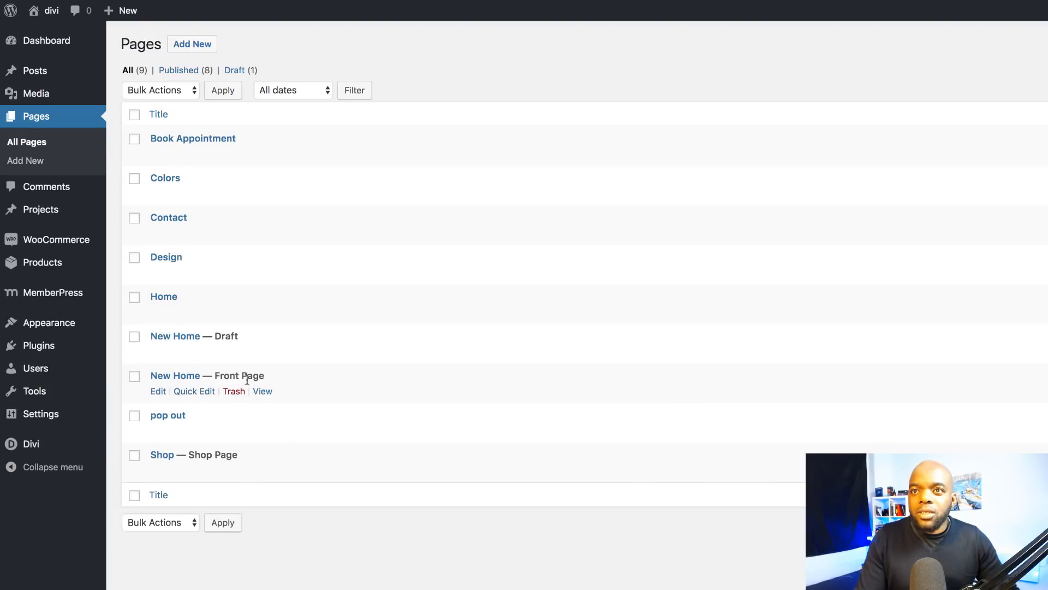
click(162, 391)
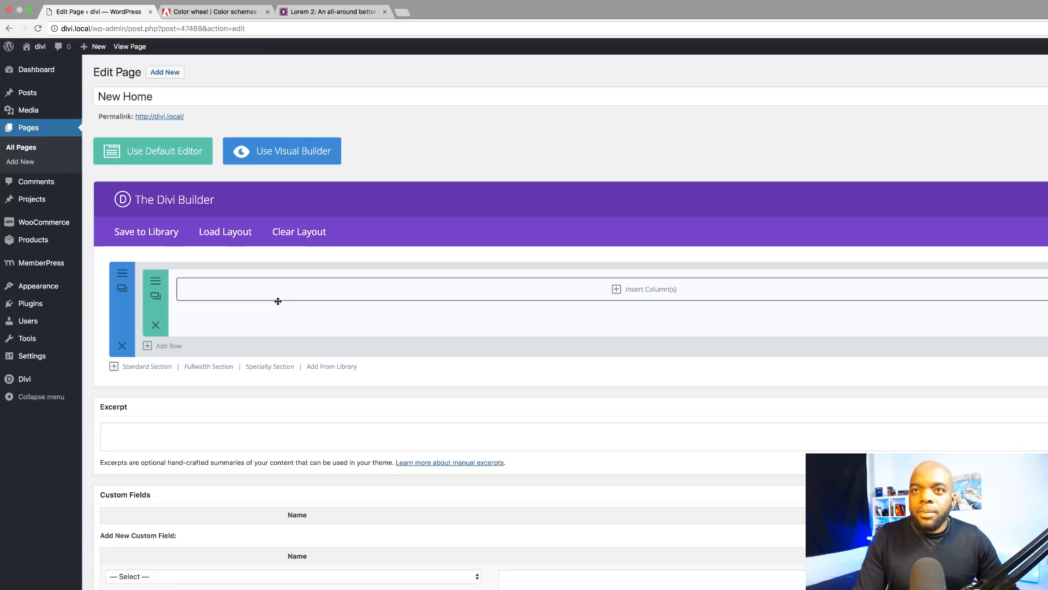
click(299, 155)
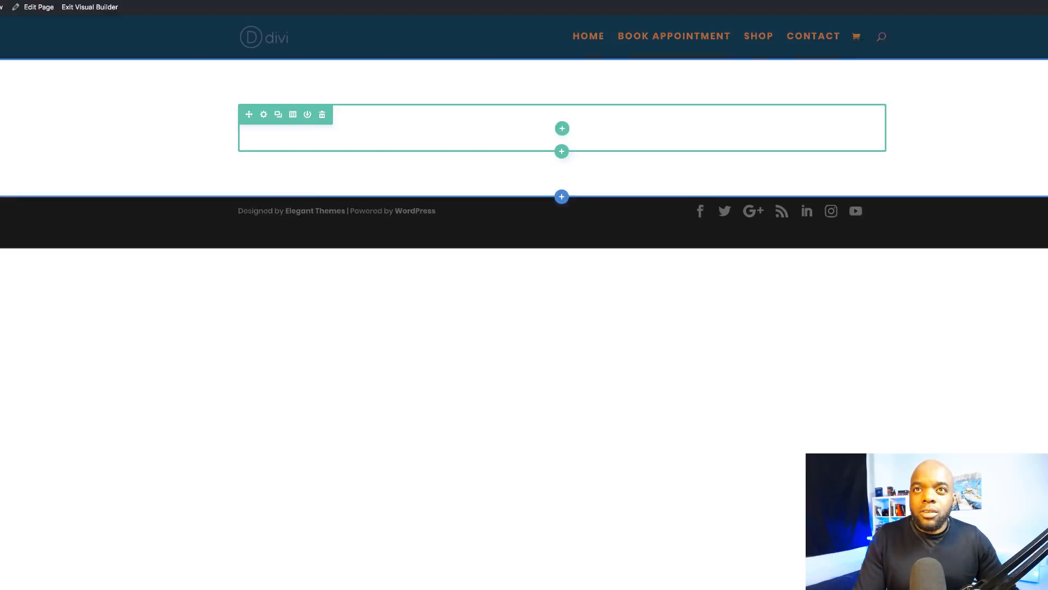
Step: Set the couple-with-coffee photo as the section's background image
click(26, 102)
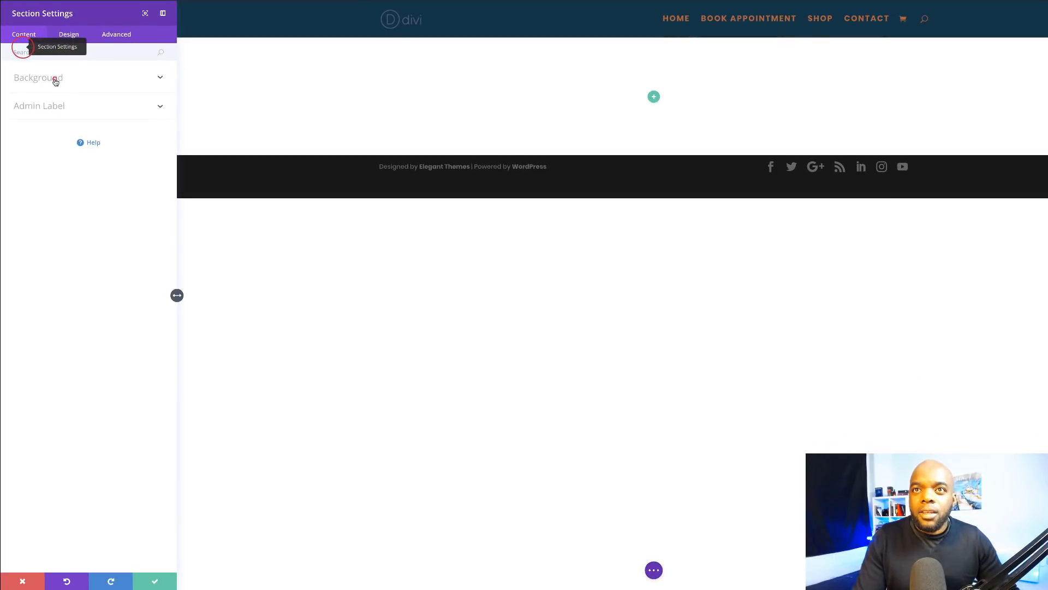
click(57, 158)
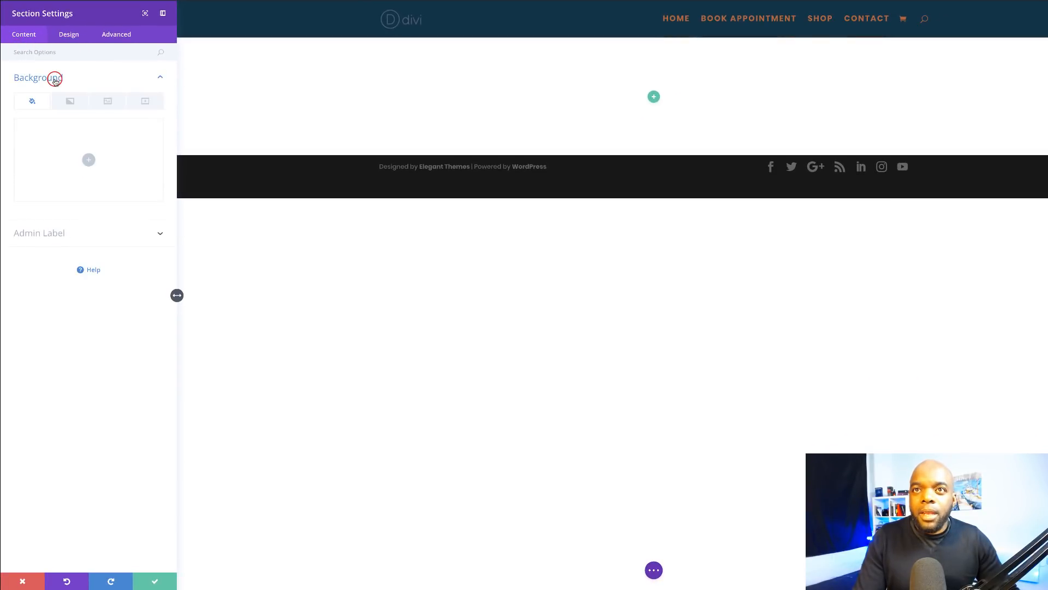
click(110, 103)
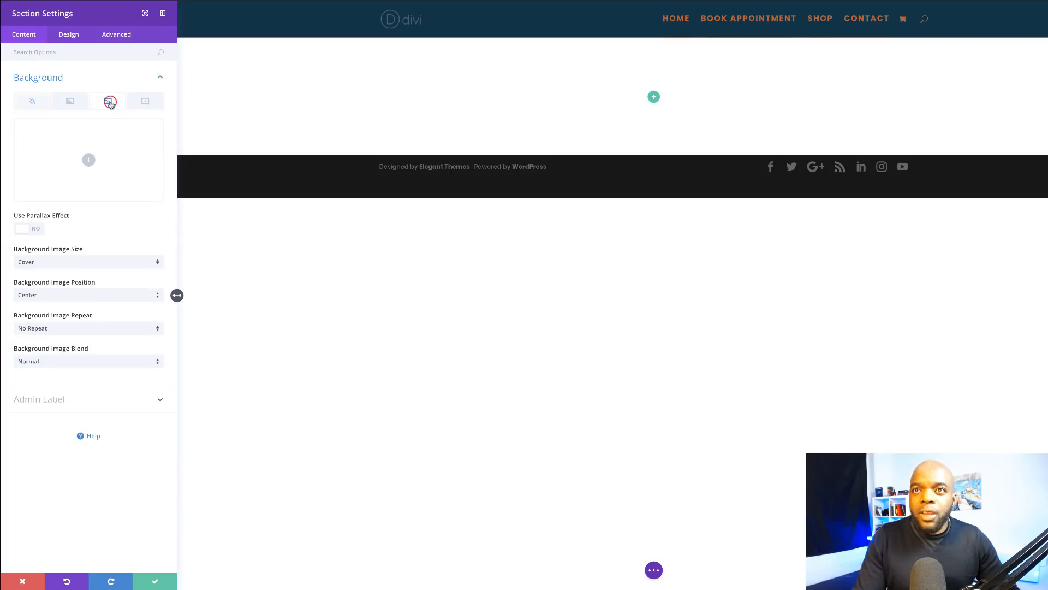
click(91, 160)
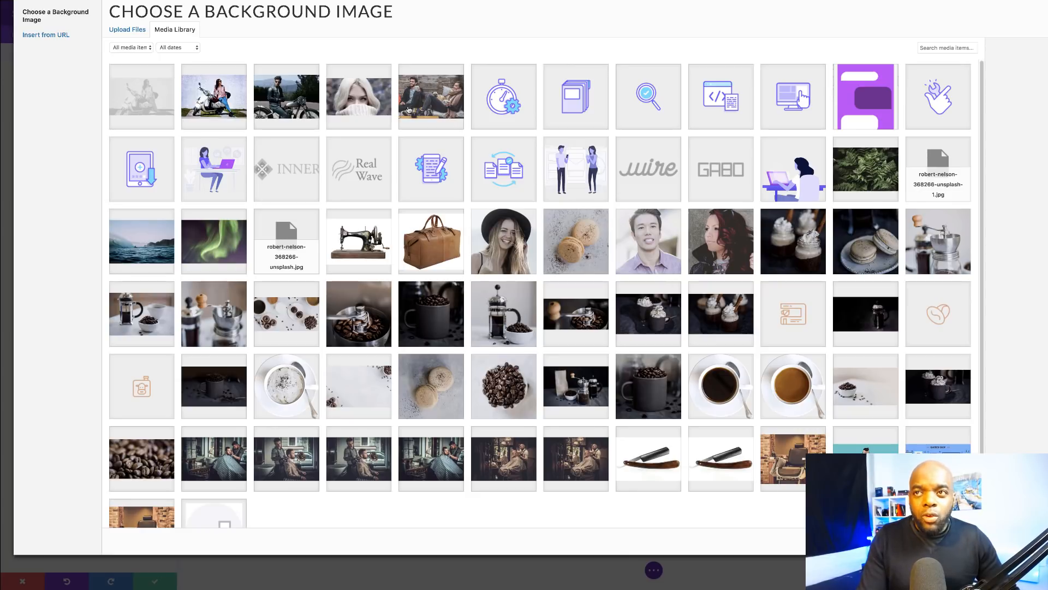
click(428, 115)
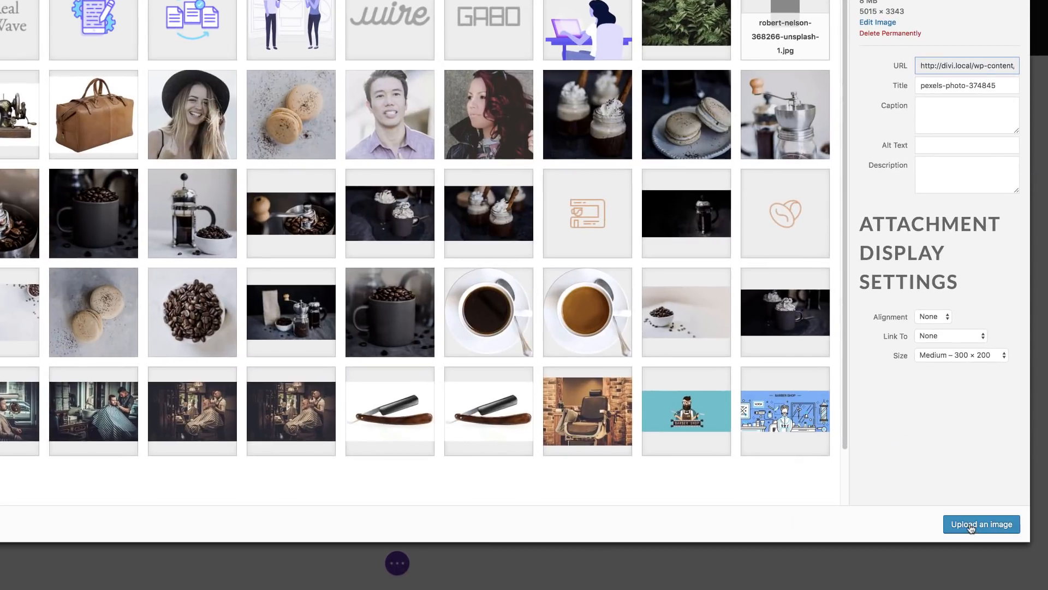
click(971, 525)
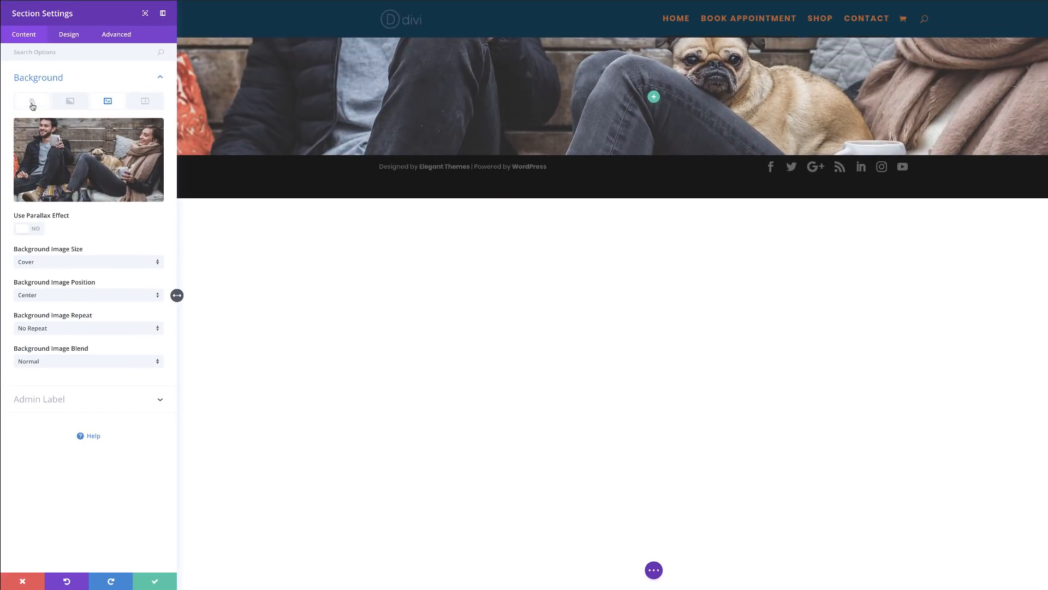
Step: Add a dark navy #003347 background colour and blend the photo with Multiply
click(32, 106)
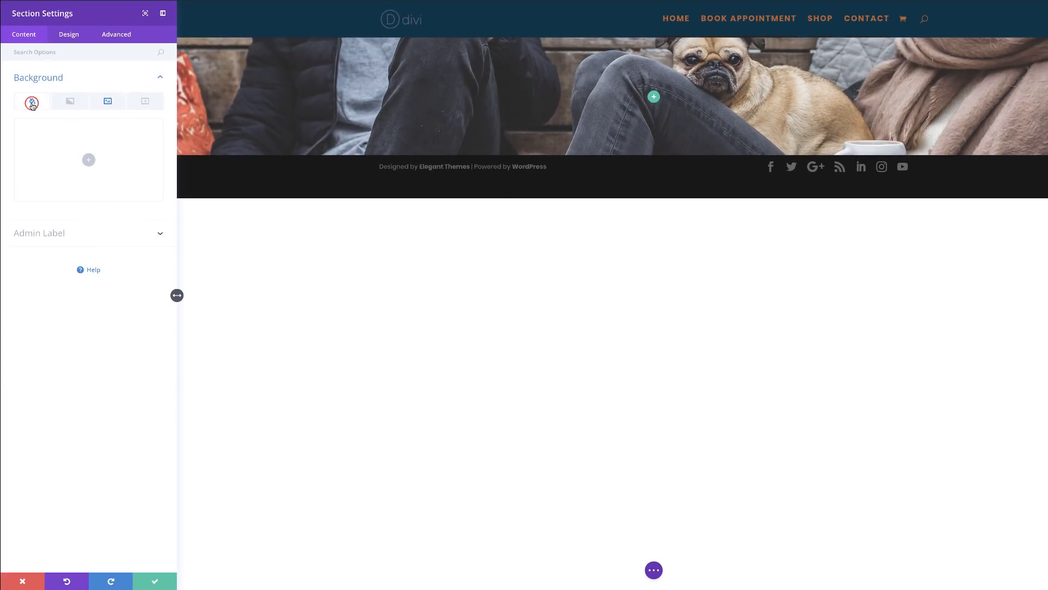
click(88, 160)
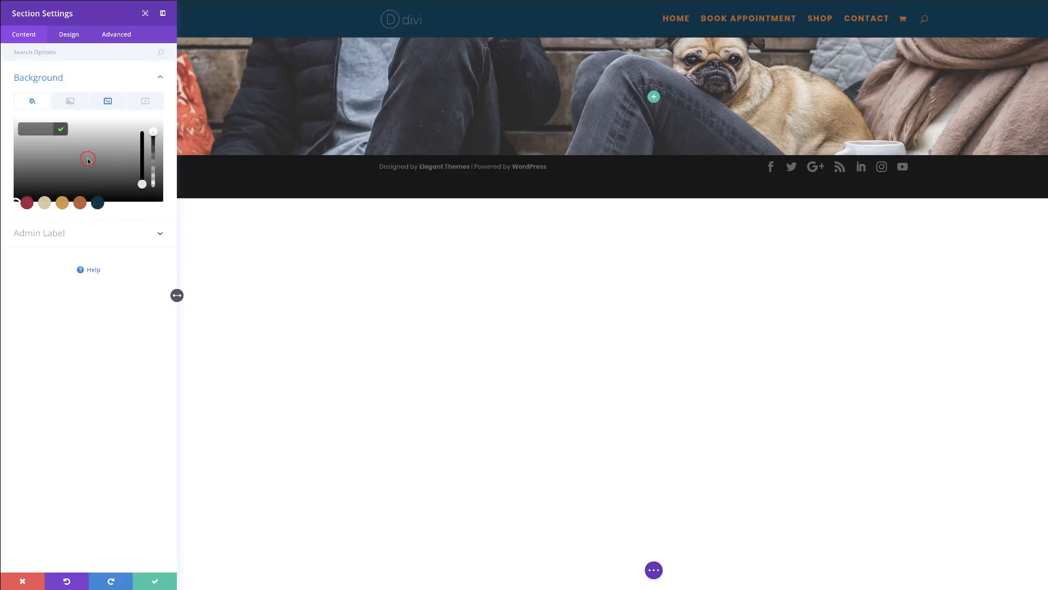
click(98, 204)
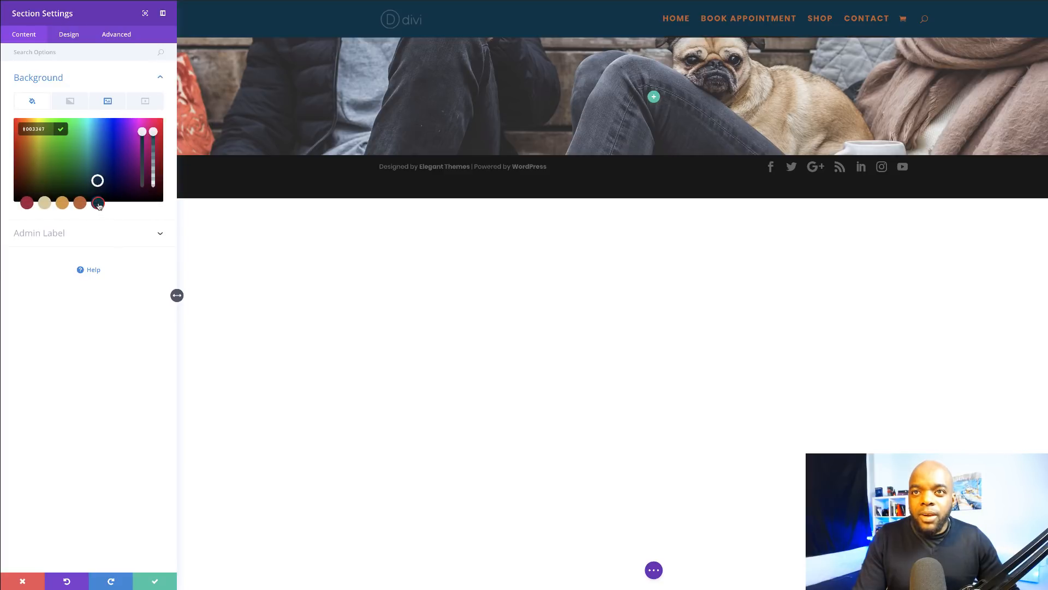
click(109, 101)
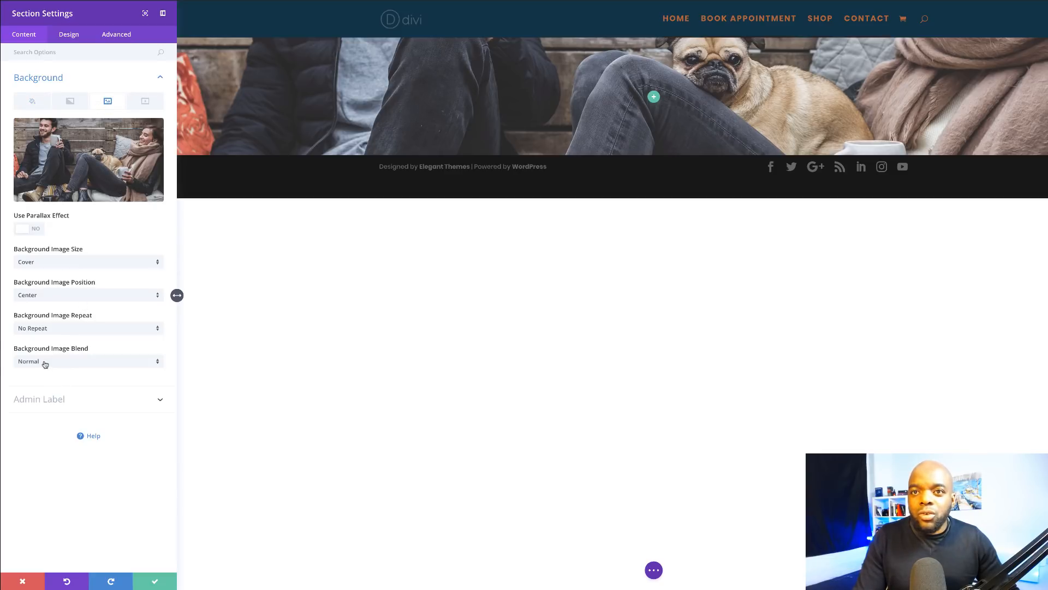
click(61, 361)
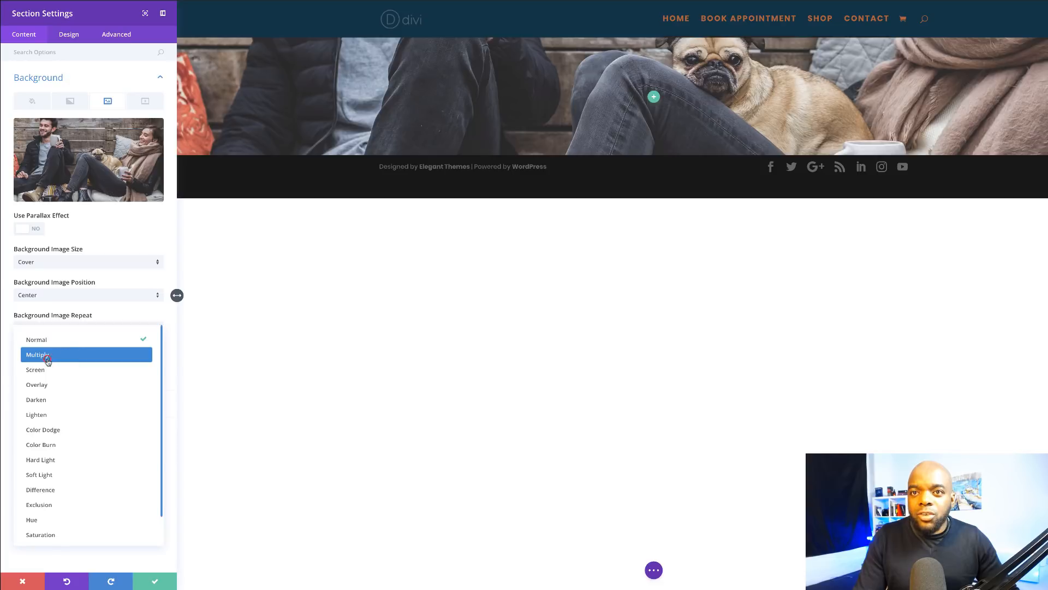
click(57, 359)
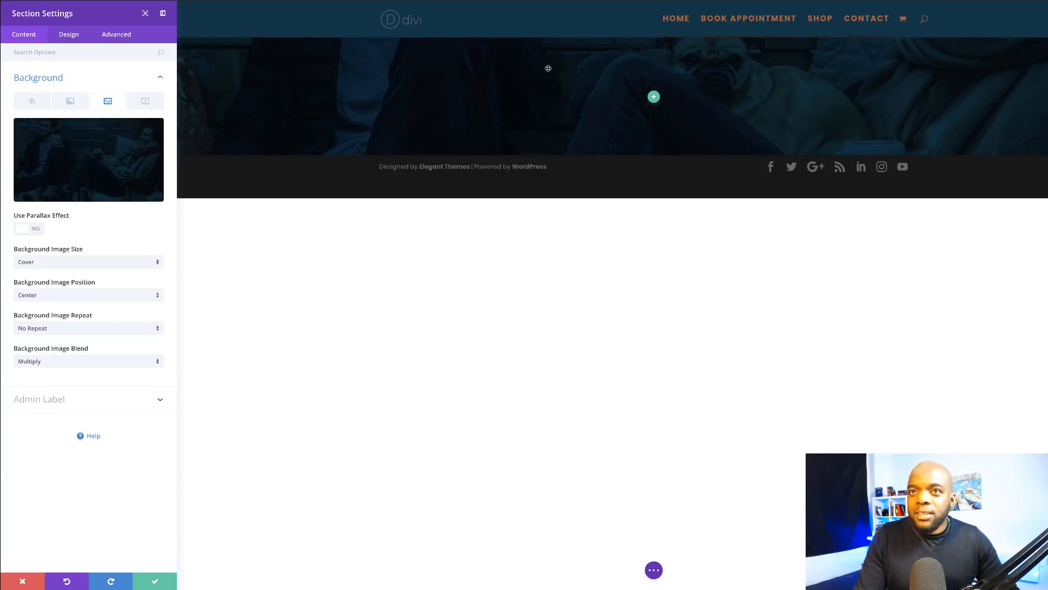
Step: Make the navy tint semi-transparent and anchor the background photo at Top Center
click(32, 104)
click(86, 145)
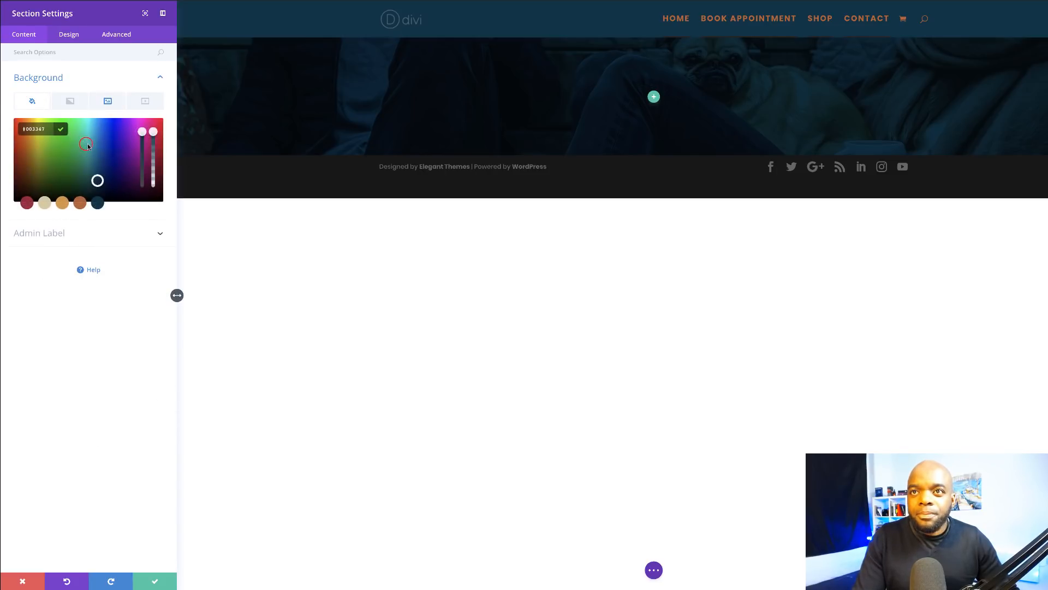
drag(153, 139, 154, 145)
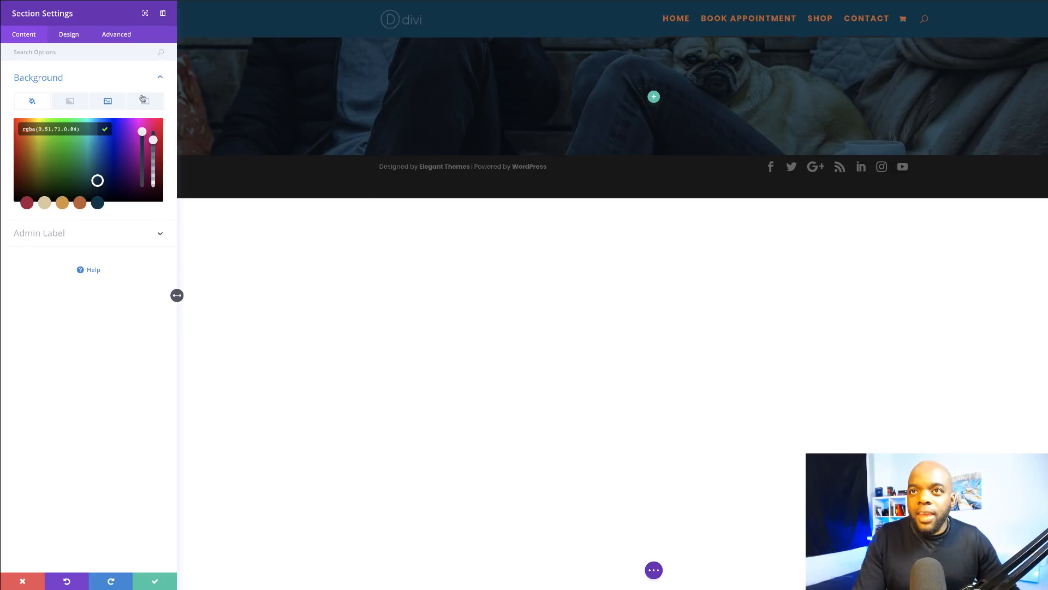
click(71, 36)
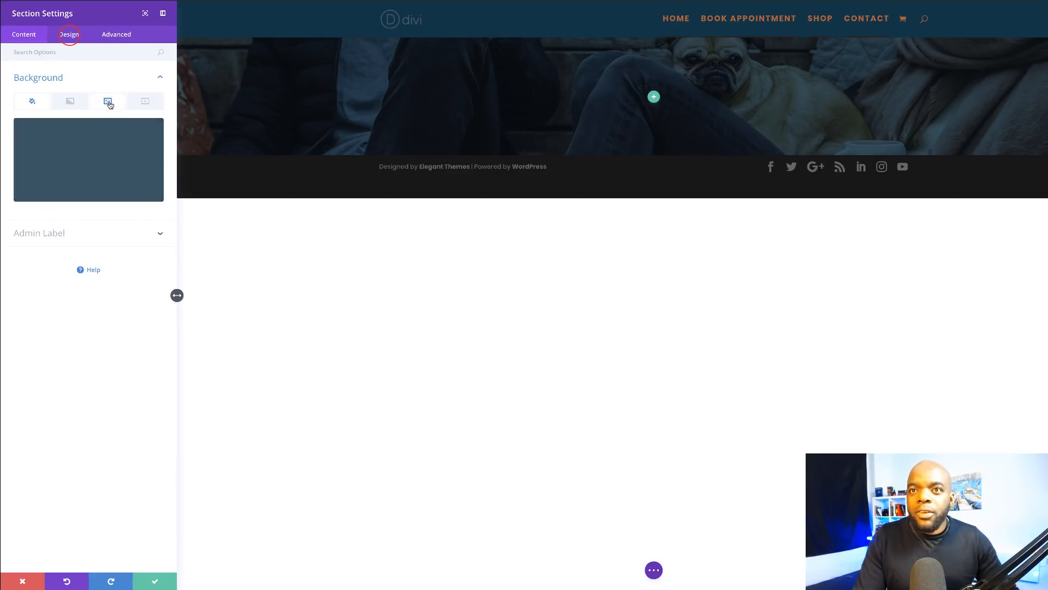
click(108, 102)
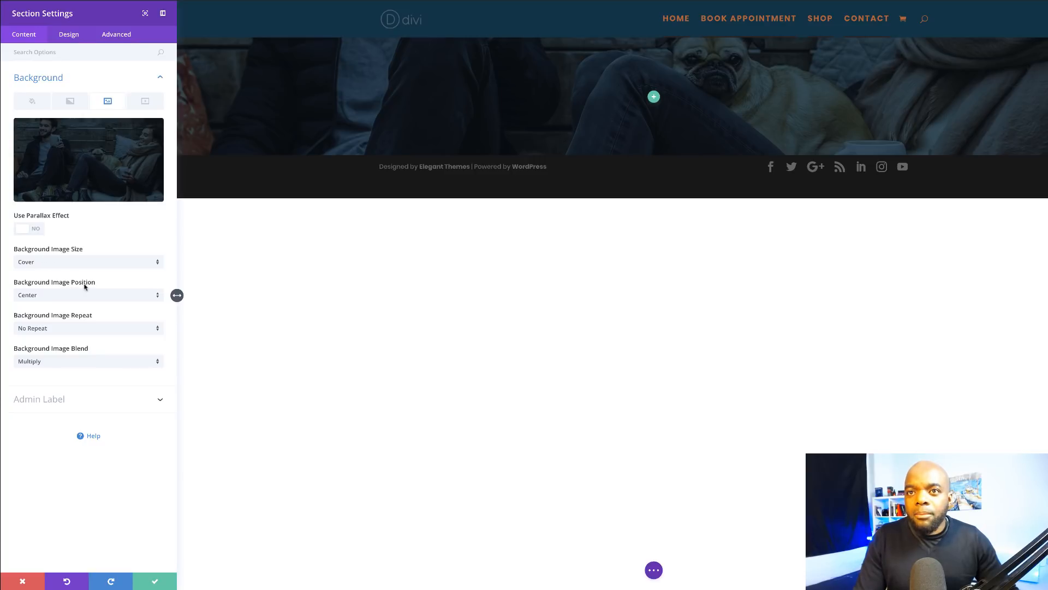
click(70, 300)
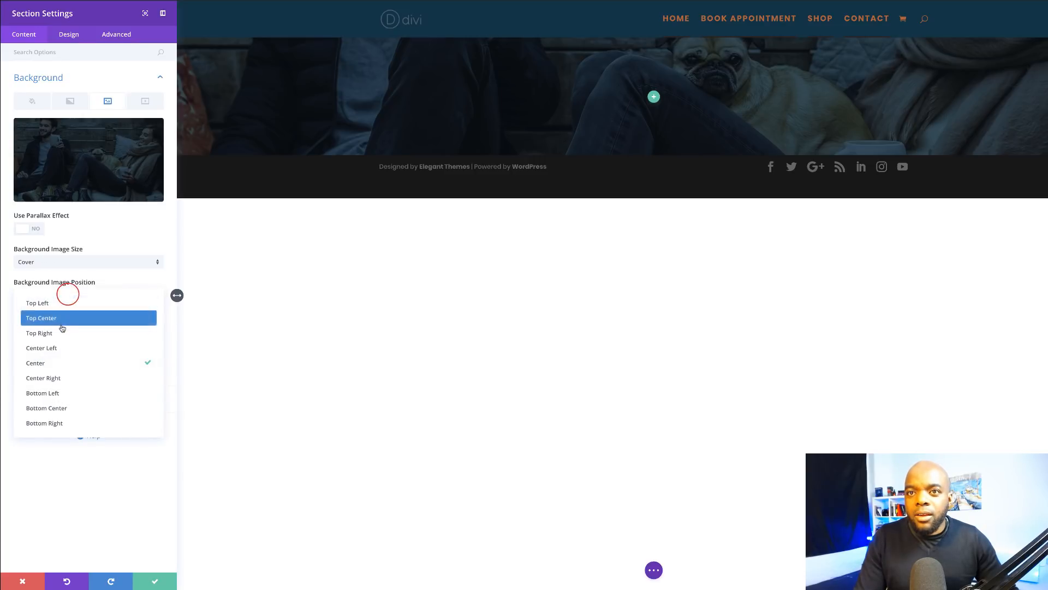
click(43, 317)
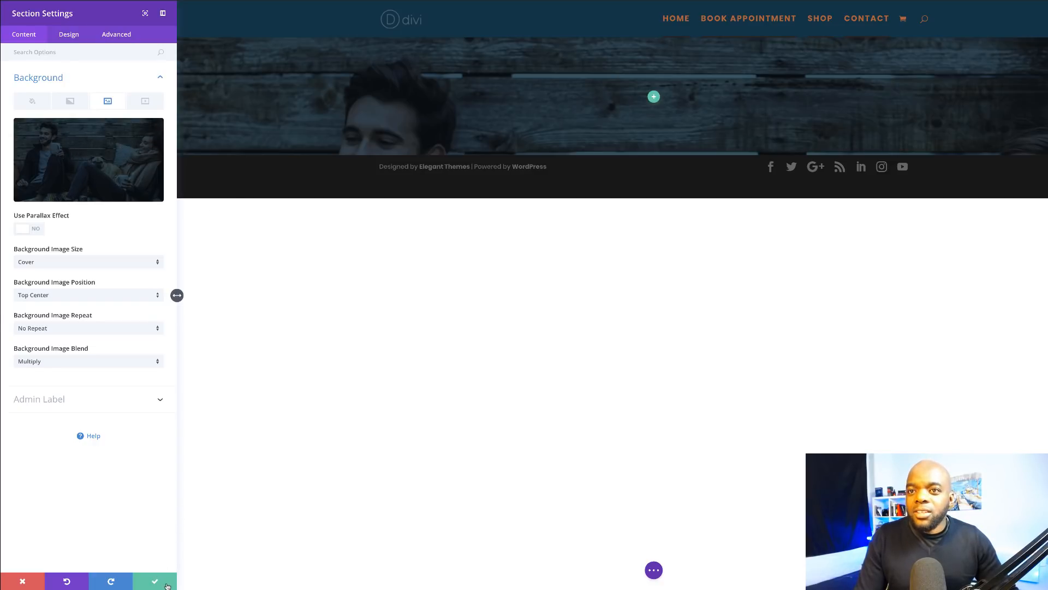
click(69, 34)
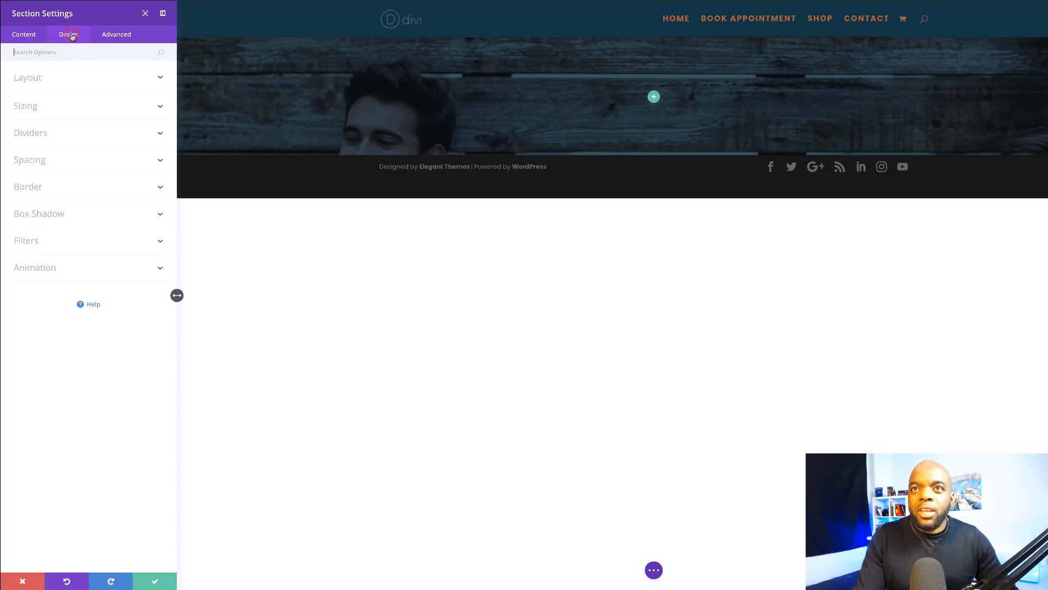
Step: Give the section 10% top padding and save its settings
click(43, 161)
click(31, 238)
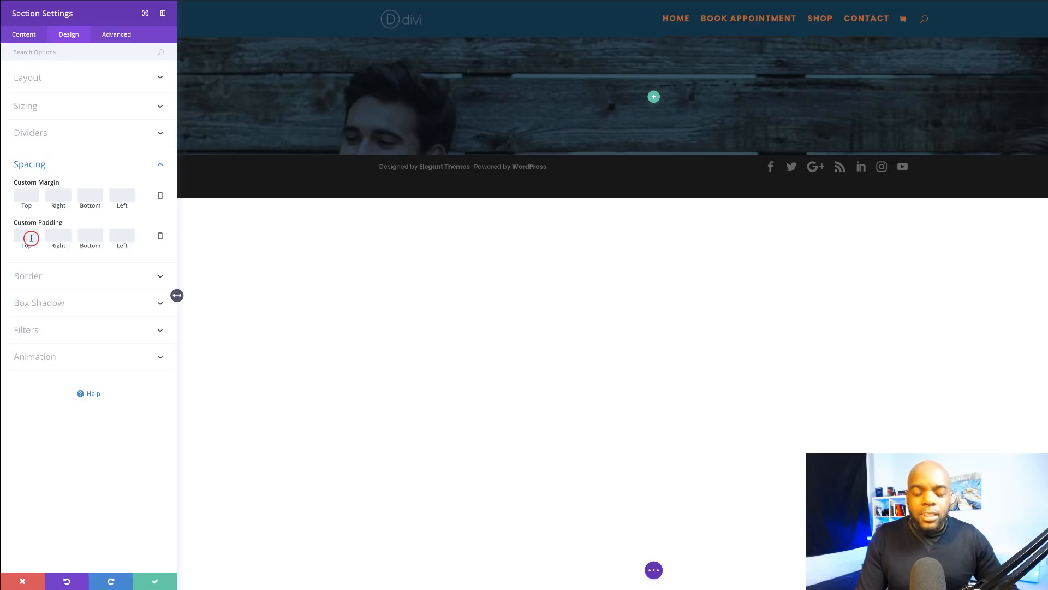
text(10)
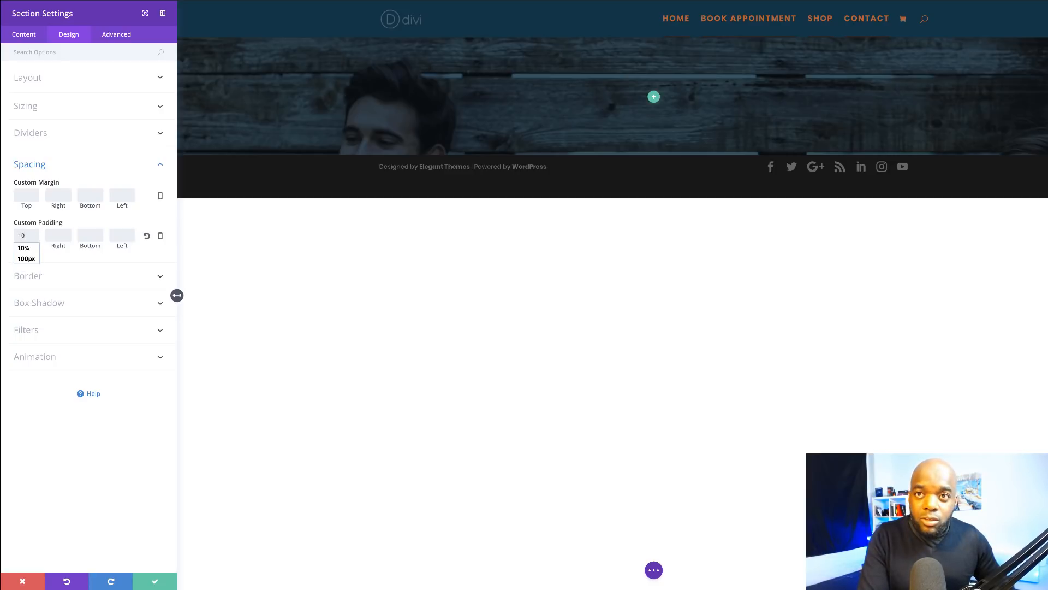
text(%)
click(32, 235)
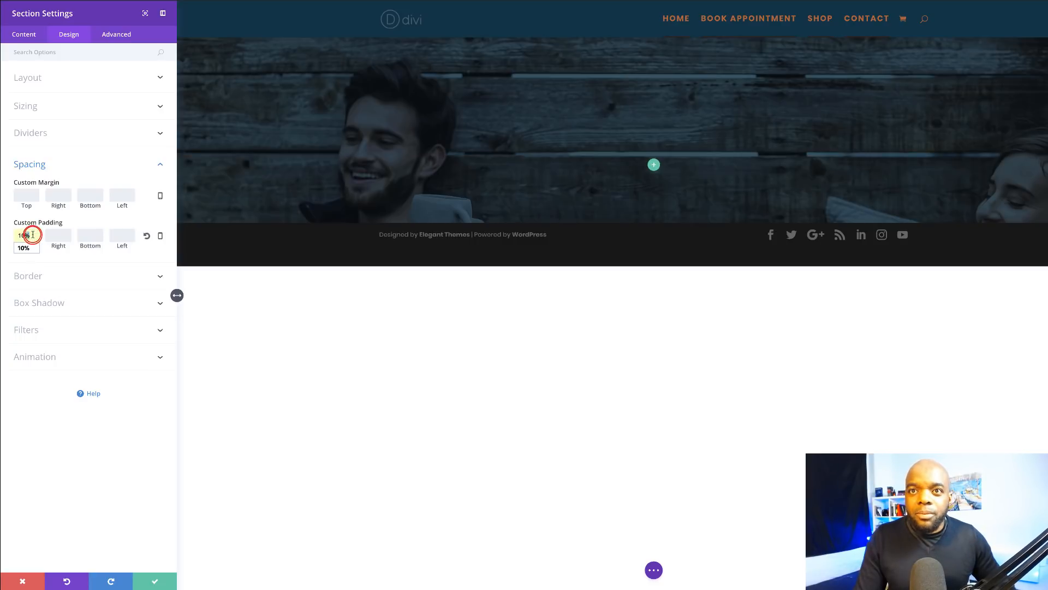
click(155, 581)
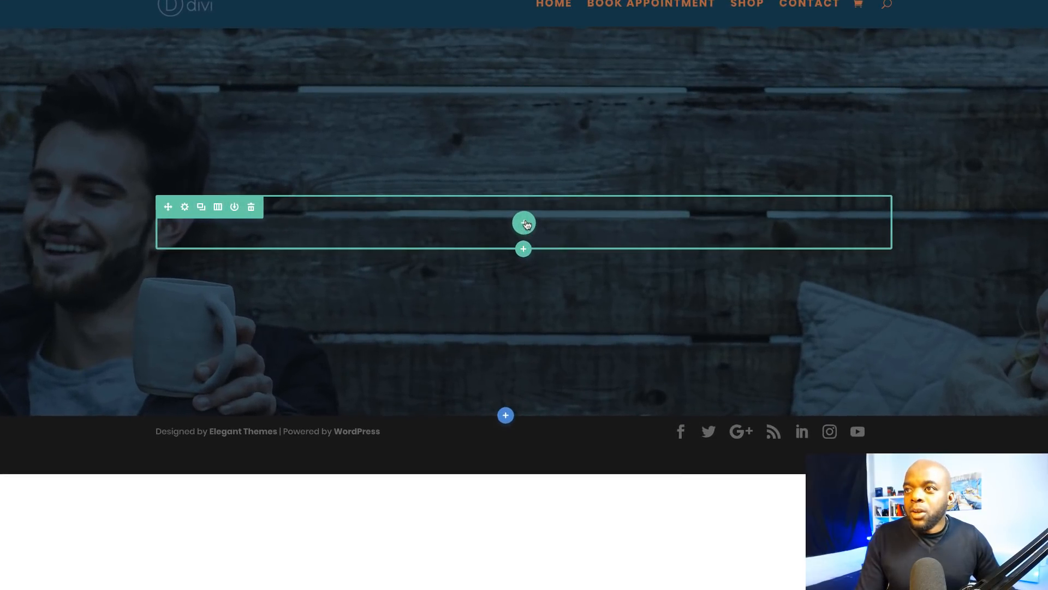
Step: Give the row a single full-width column and insert a Call To Action module
click(561, 186)
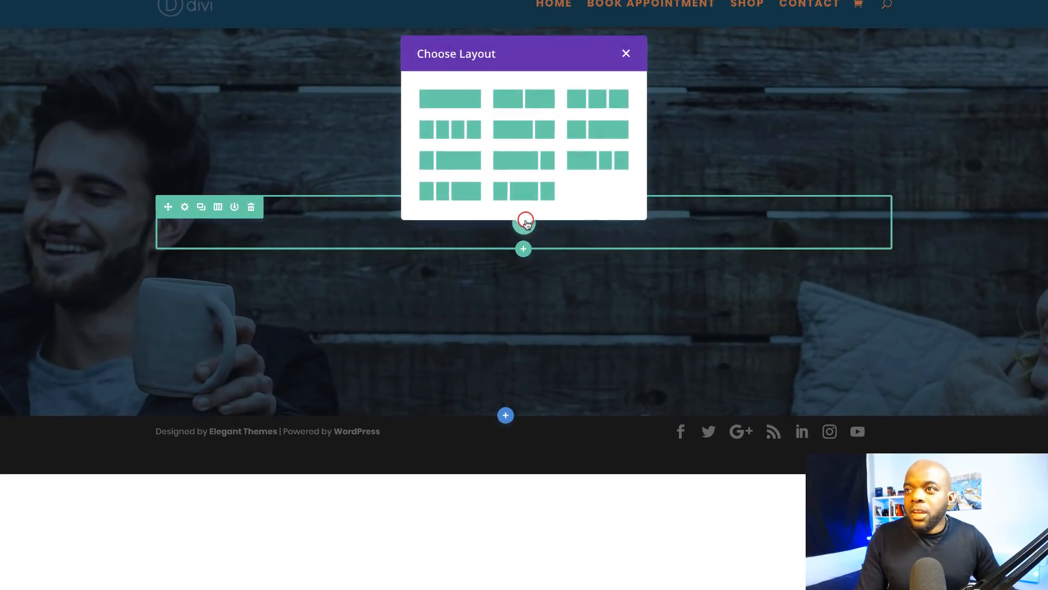
click(463, 100)
text(ca)
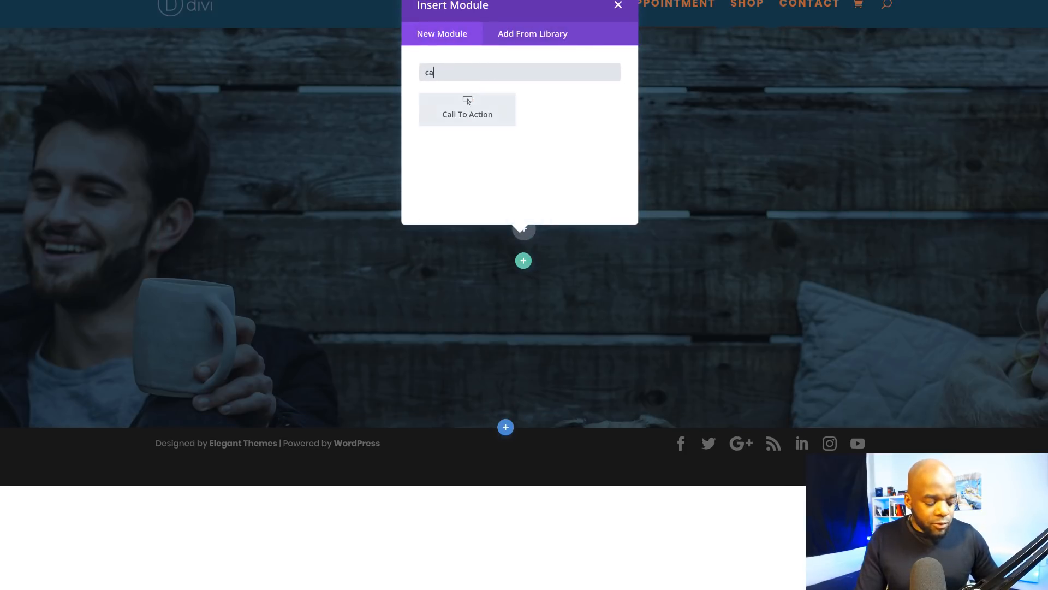
click(481, 102)
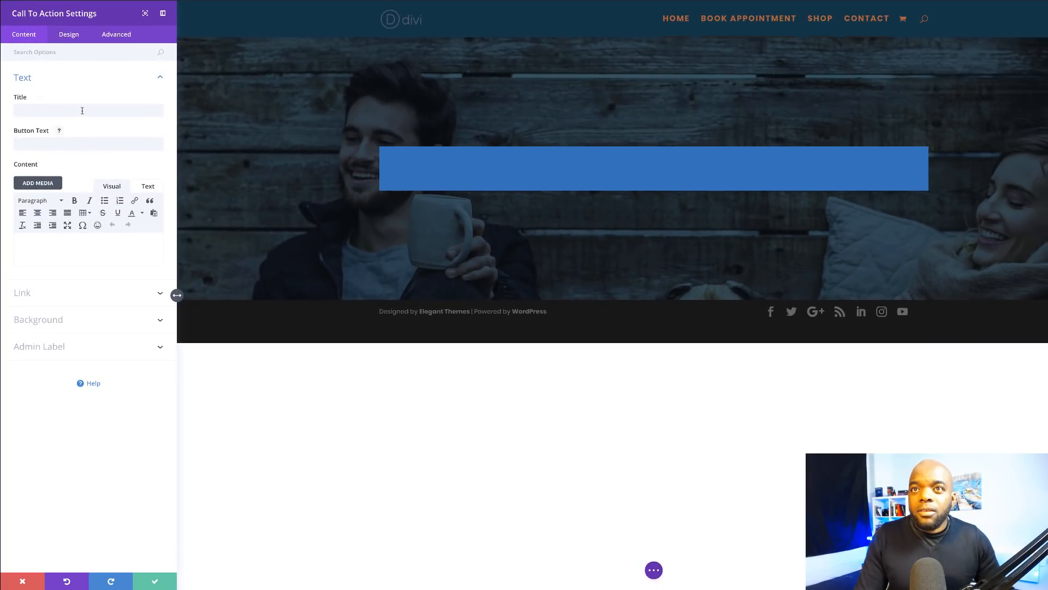
Step: Title the call to action 'Donec nec justo eget' with button text 'learn more'
click(82, 111)
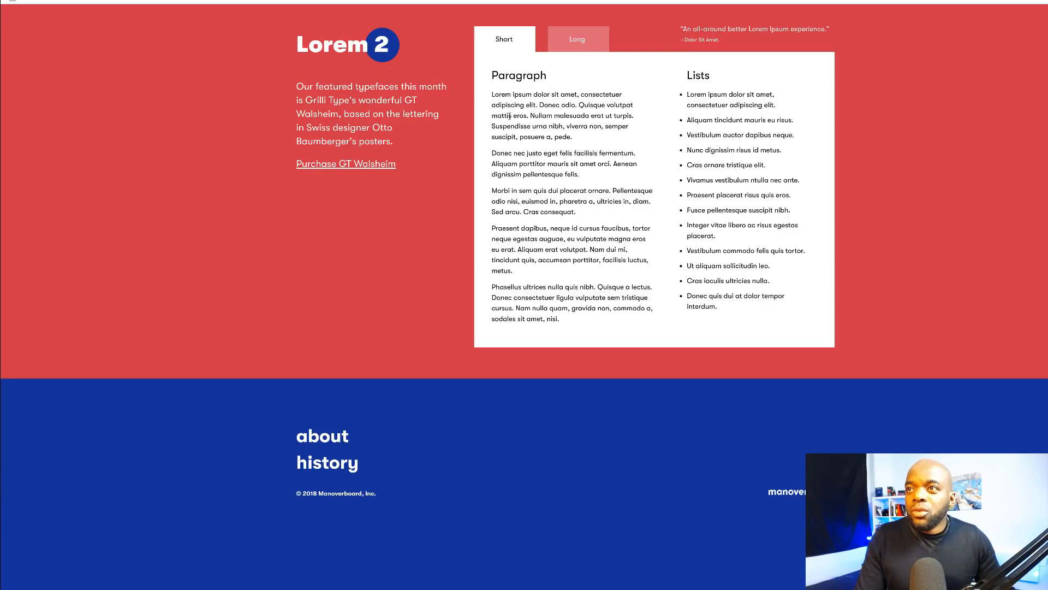
drag(492, 153, 558, 153)
key(ctrl+c)
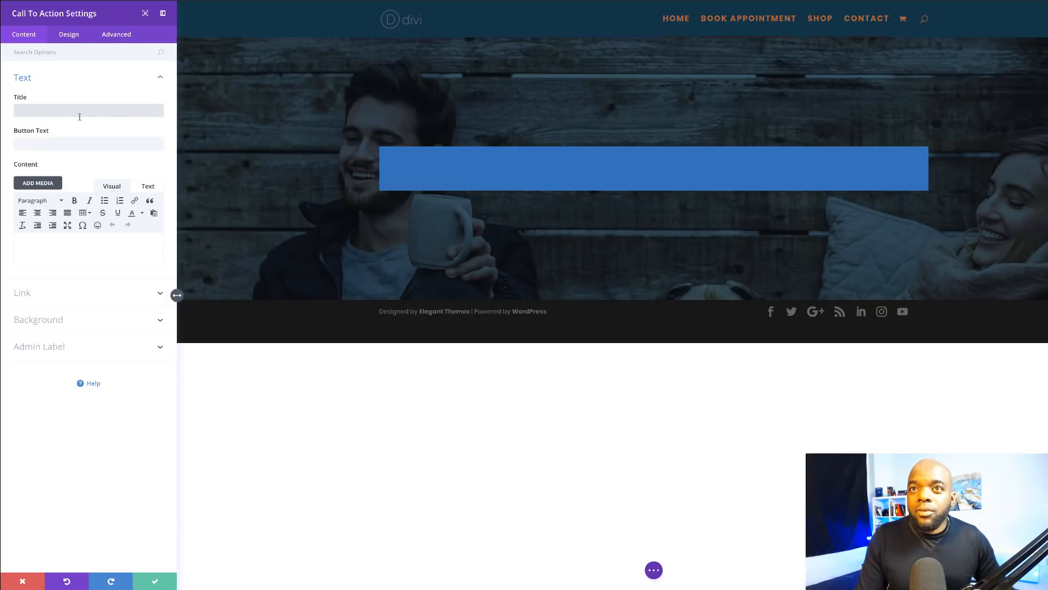
click(78, 113)
key(ctrl+v)
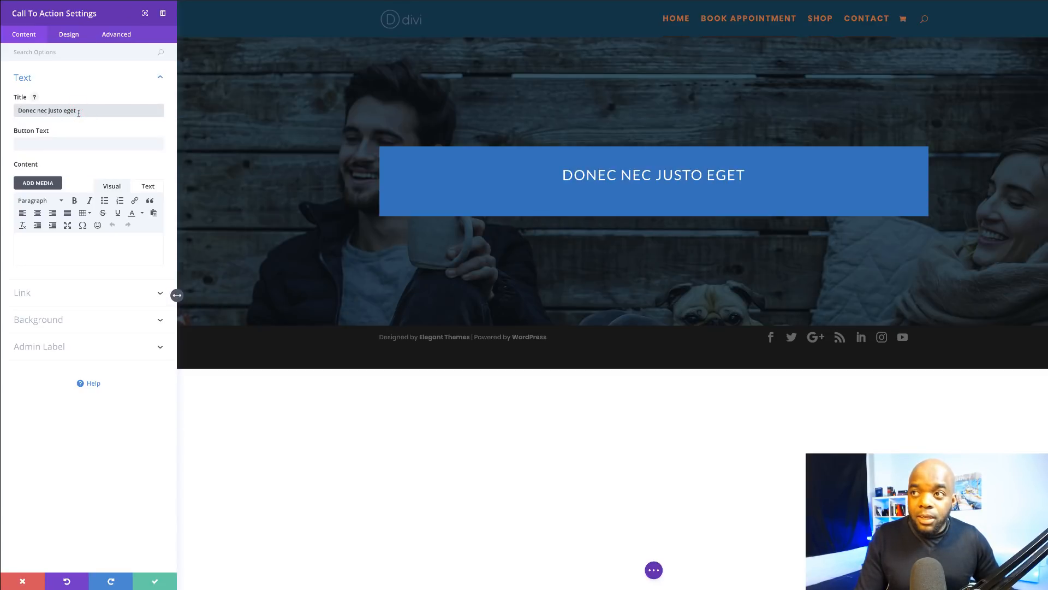
key(Tab)
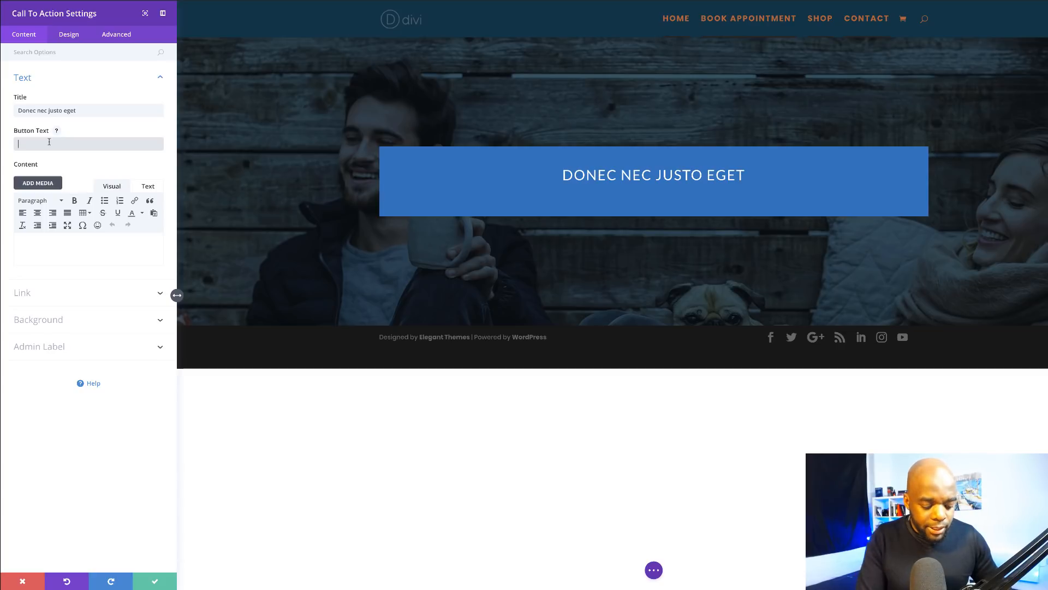
text(learn mo)
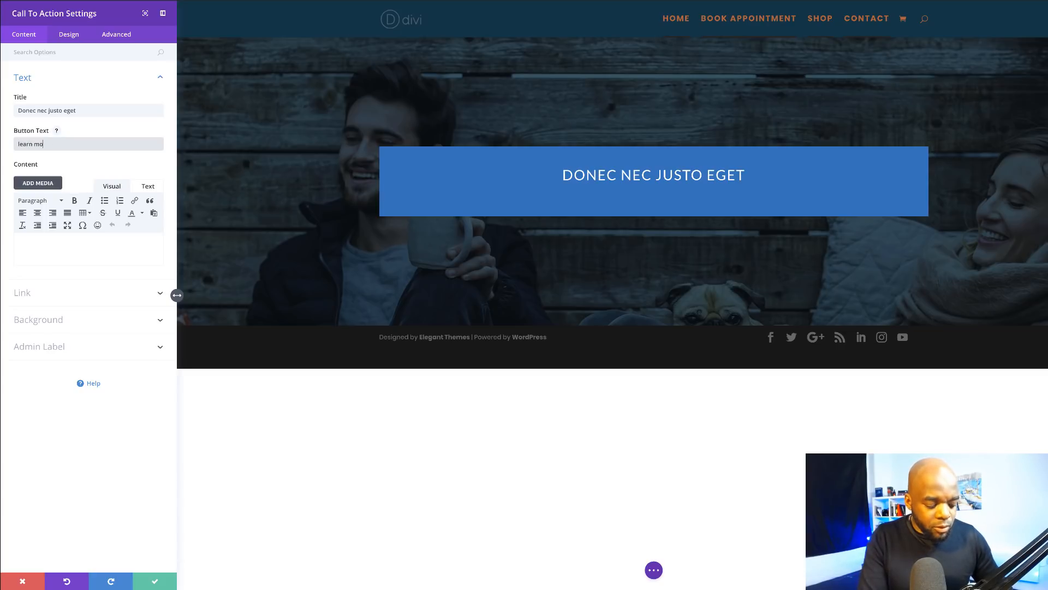
text(re)
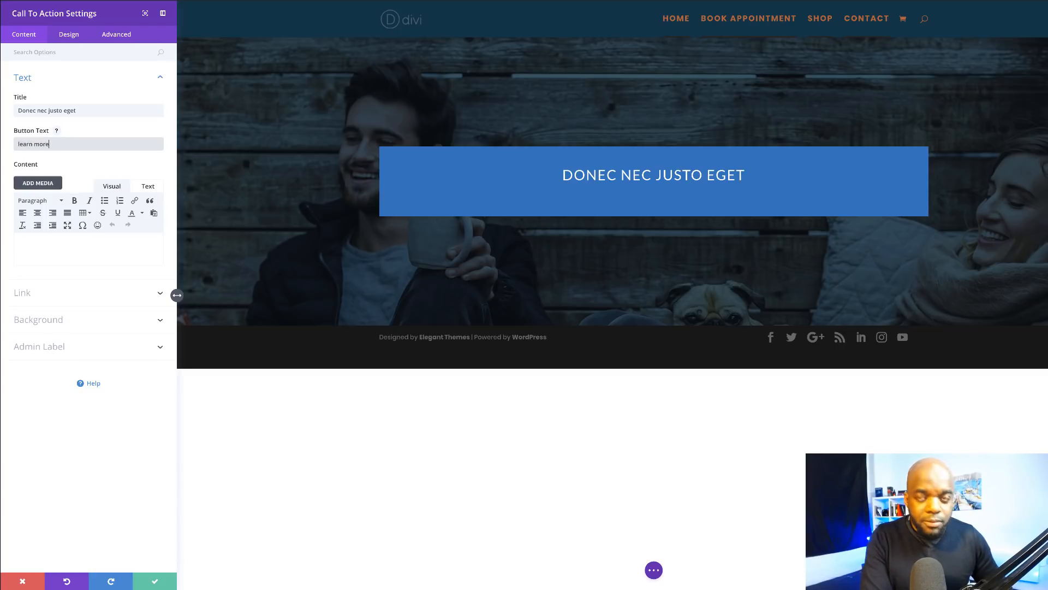
Step: Set the button URL to '#'
click(28, 295)
click(27, 140)
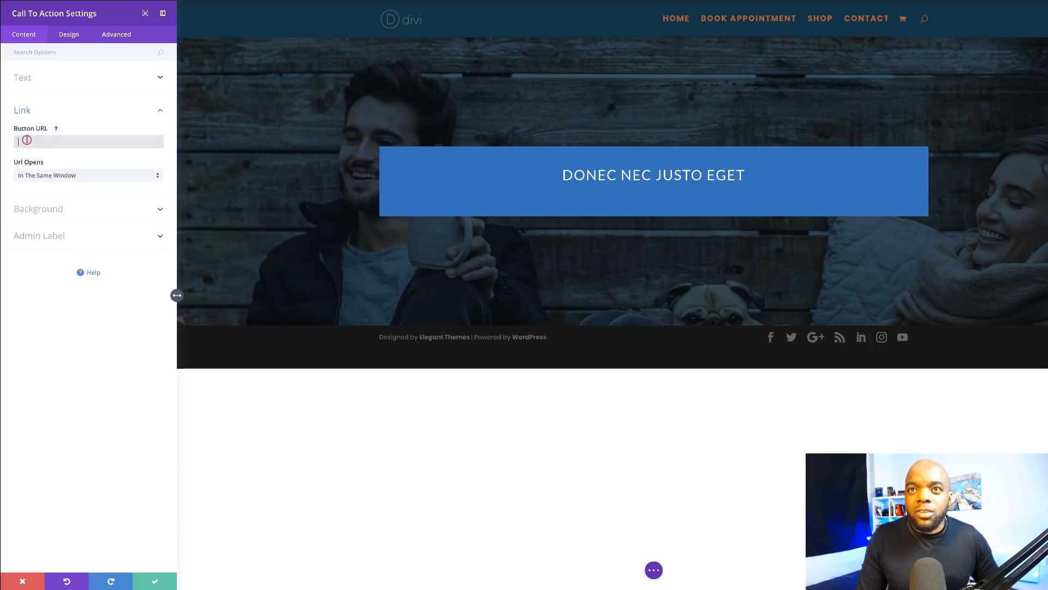
text(#)
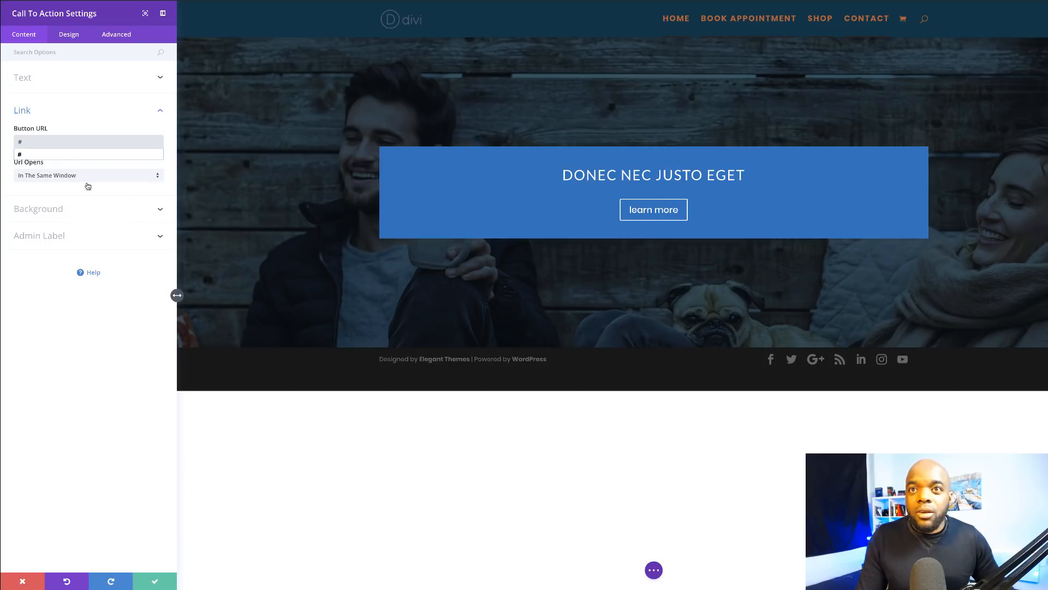
click(67, 350)
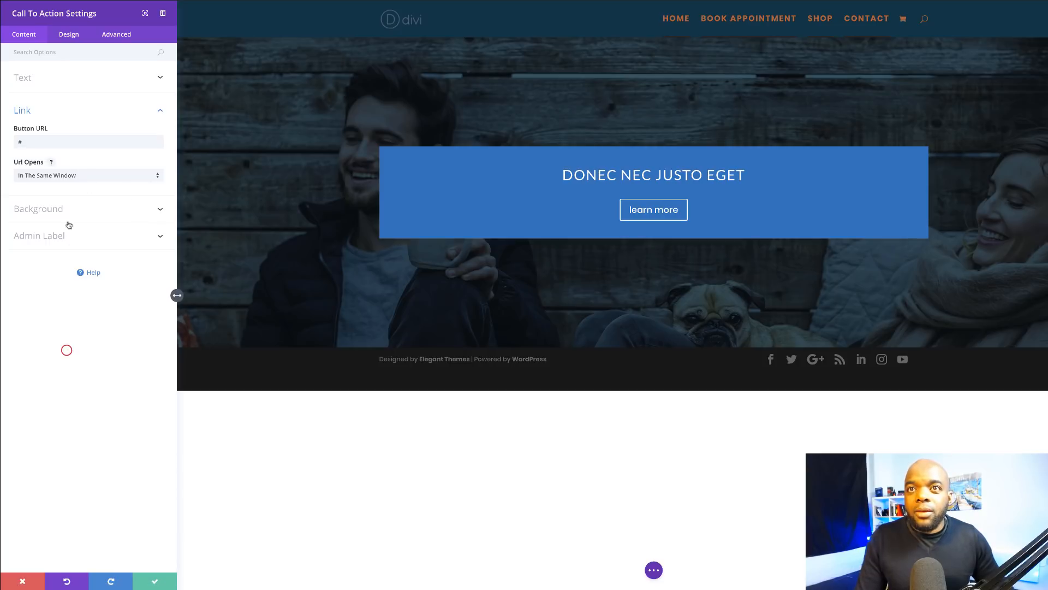
Step: Paste the Lorem ipsum paragraph into the call to action's body content
click(30, 79)
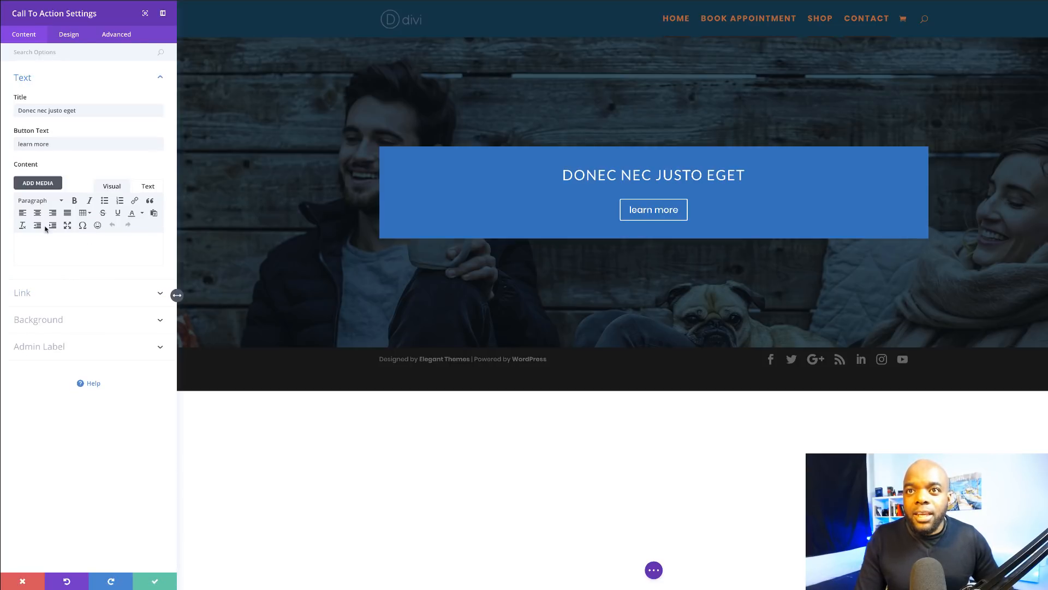
click(41, 243)
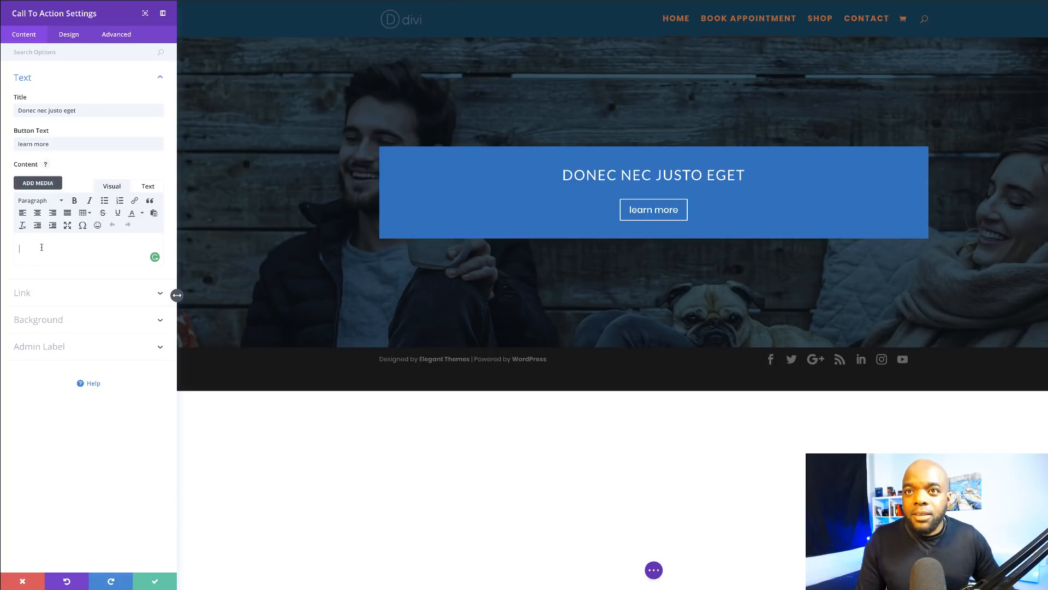
text(Morbi in sem quis dui placerat ornare. Pellentesque odio nisi, euismod in, pharetra a, ultricies in, diam. Sed arcu. Cras consequat.)
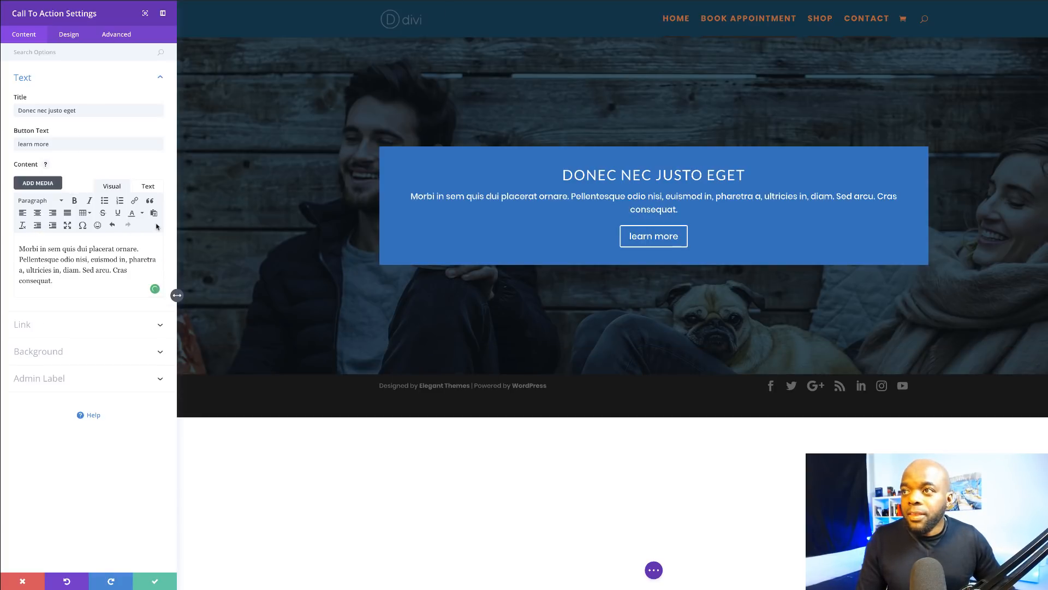
Step: Turn off the call-to-action's blue background, narrow it to about 70% width, and centre it
click(57, 353)
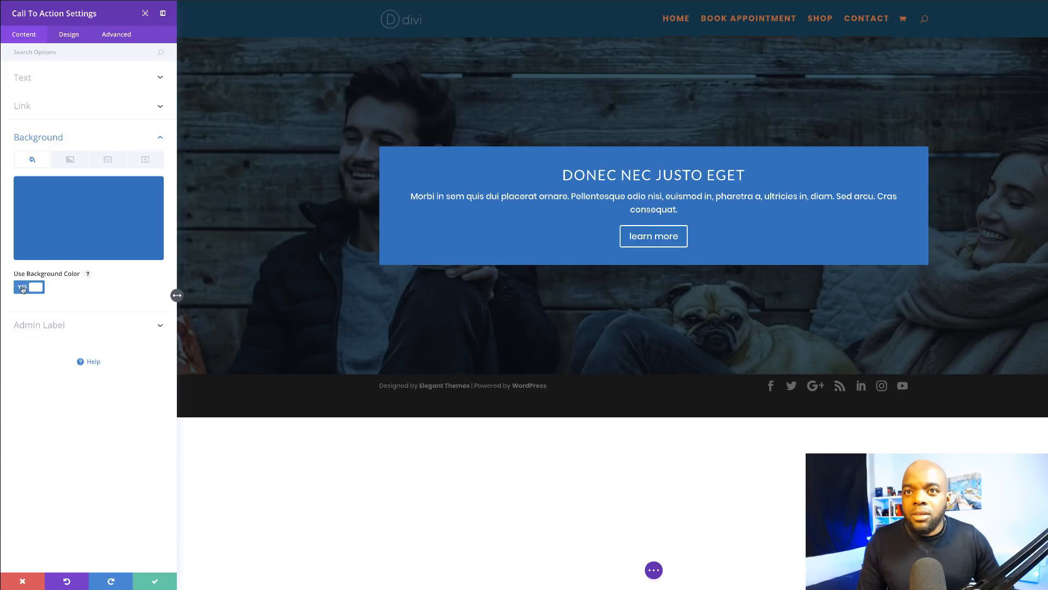
click(22, 288)
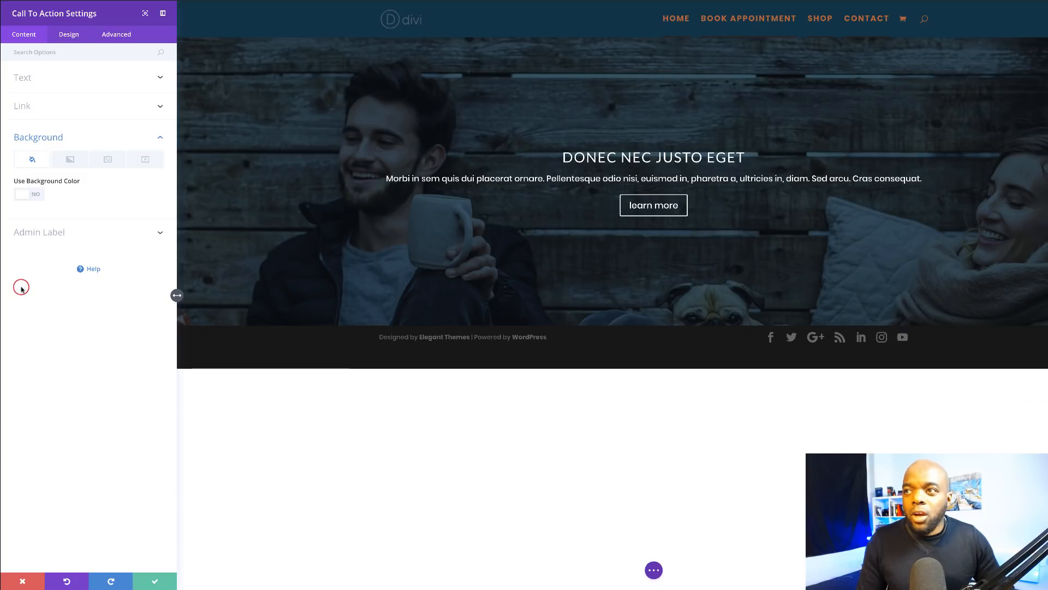
click(70, 37)
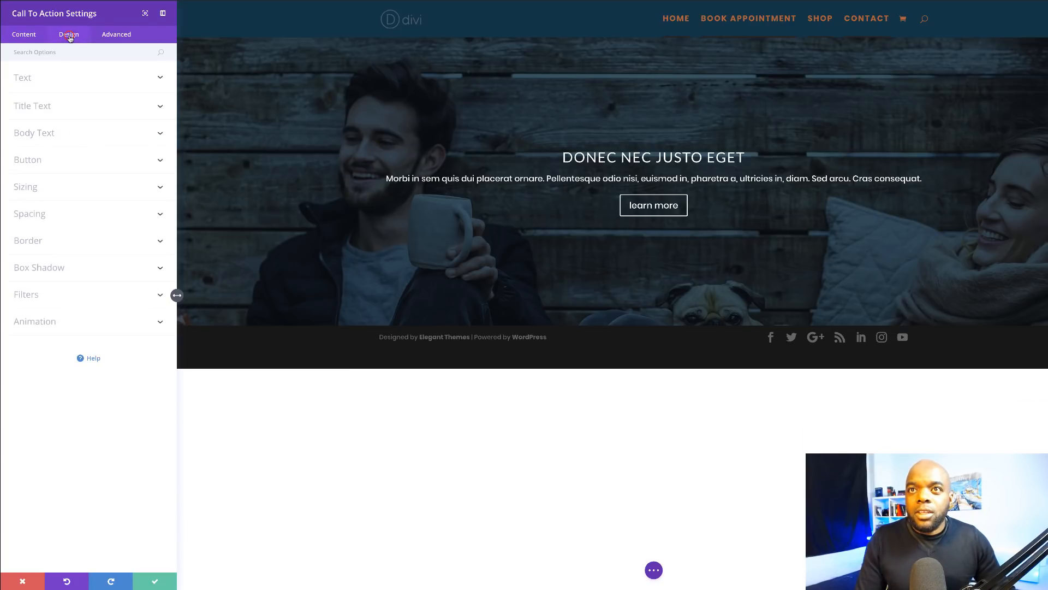
click(34, 189)
drag(96, 222, 74, 223)
click(88, 256)
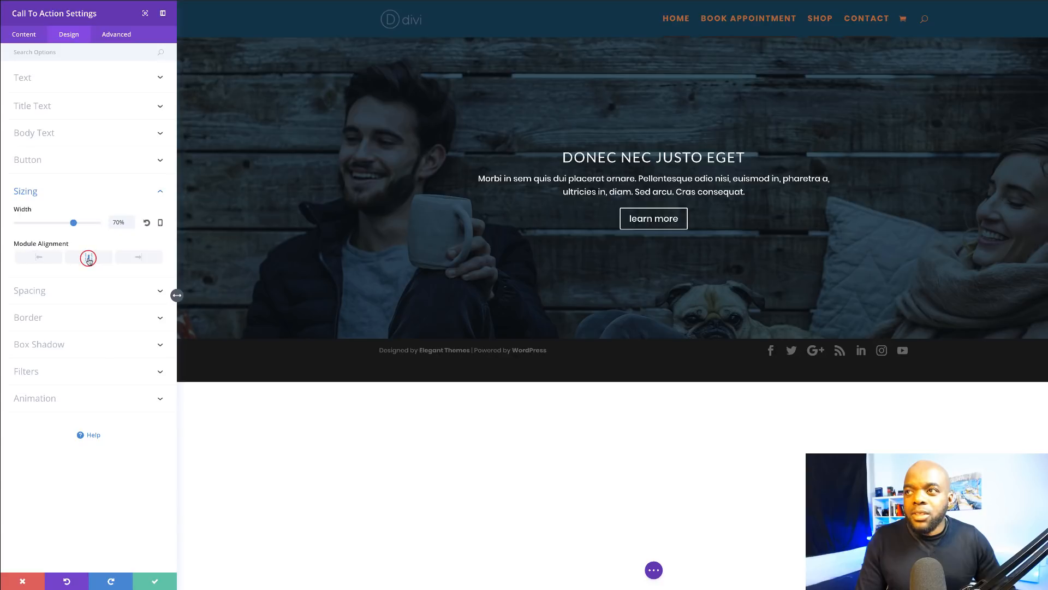
click(47, 108)
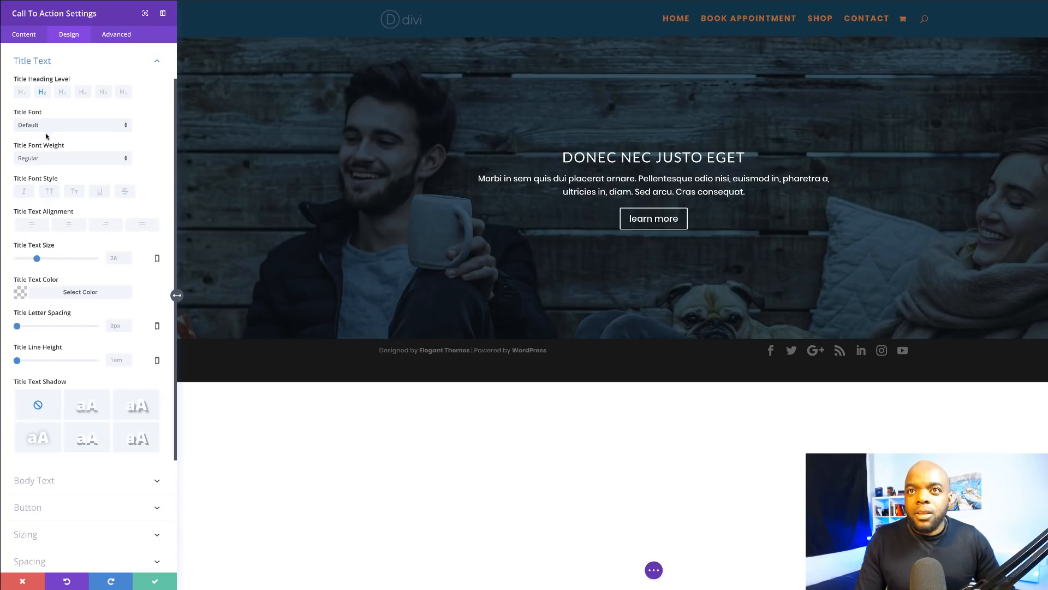
Step: Enlarge the call-to-action heading to 40px and colour it orange-brown (#bd632f)
drag(36, 259, 48, 260)
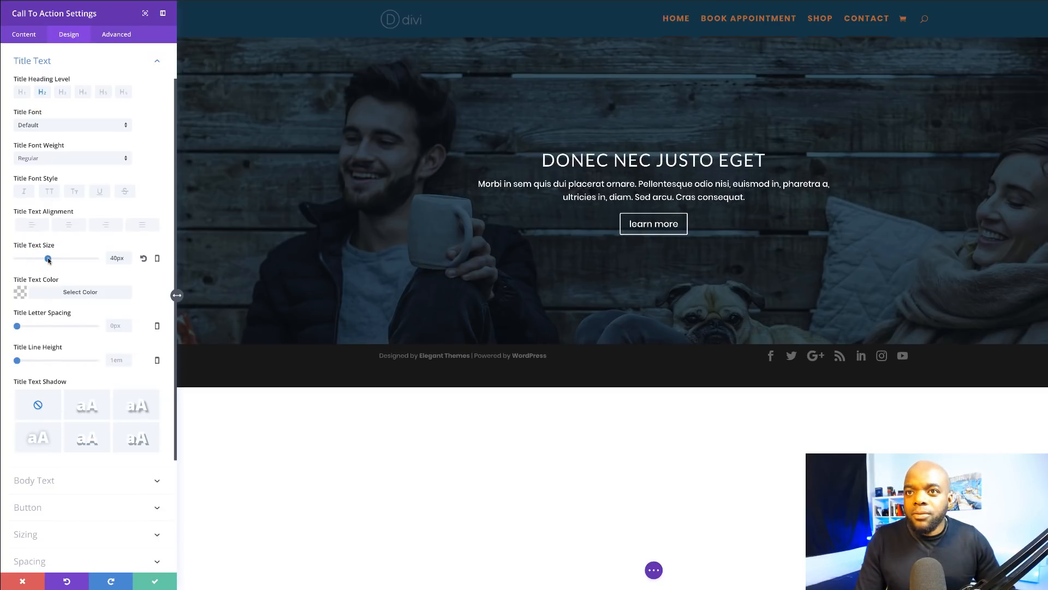
click(22, 294)
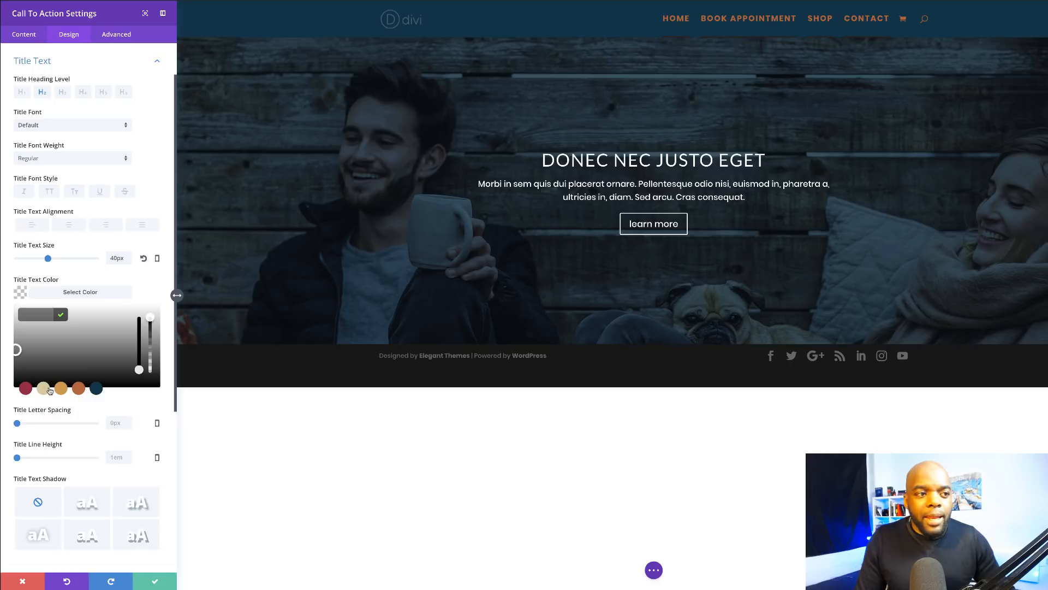
click(79, 389)
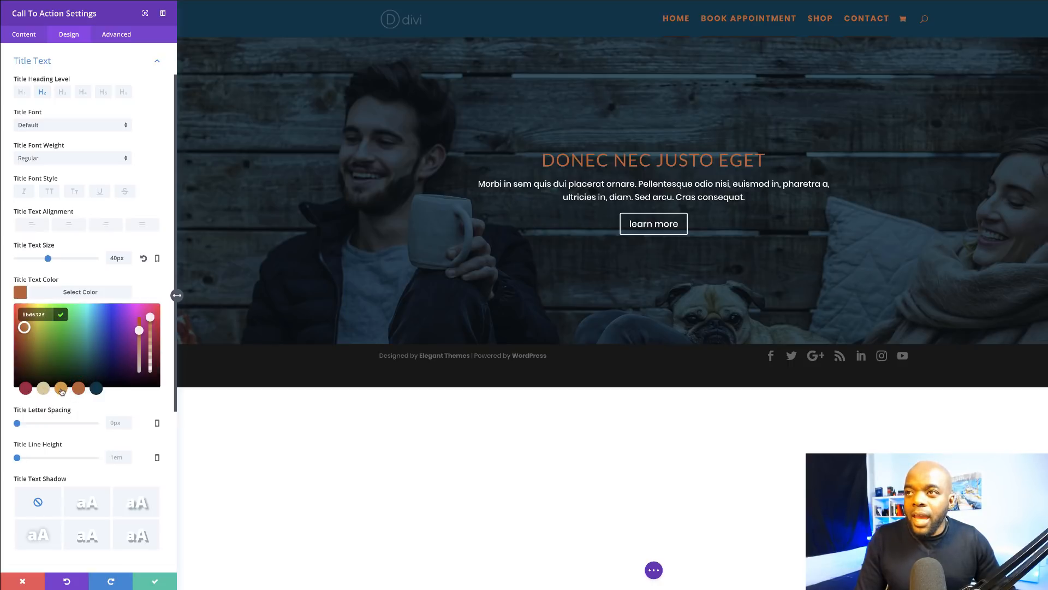
click(62, 389)
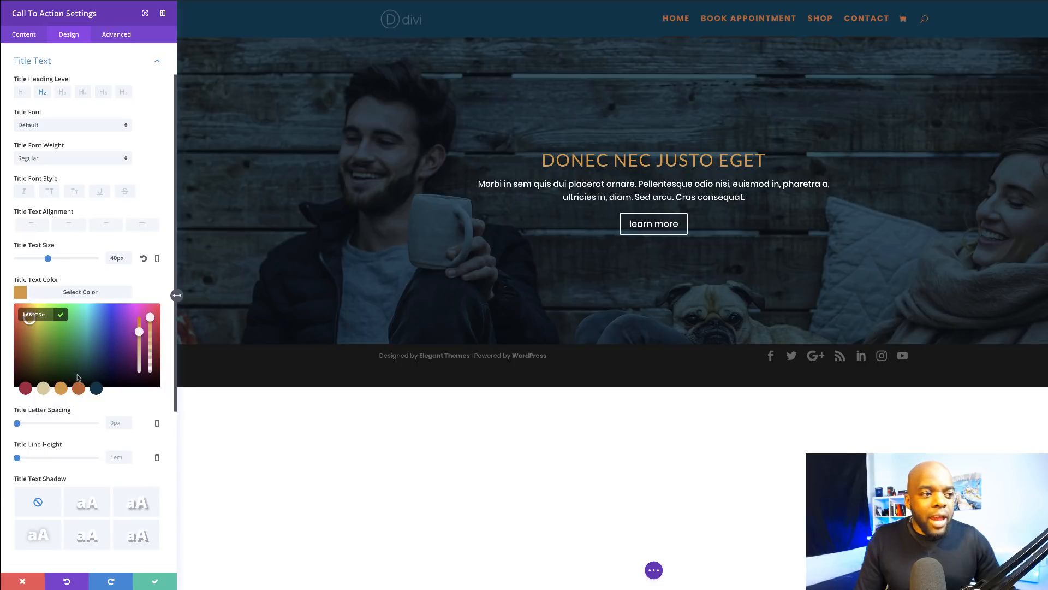
click(80, 389)
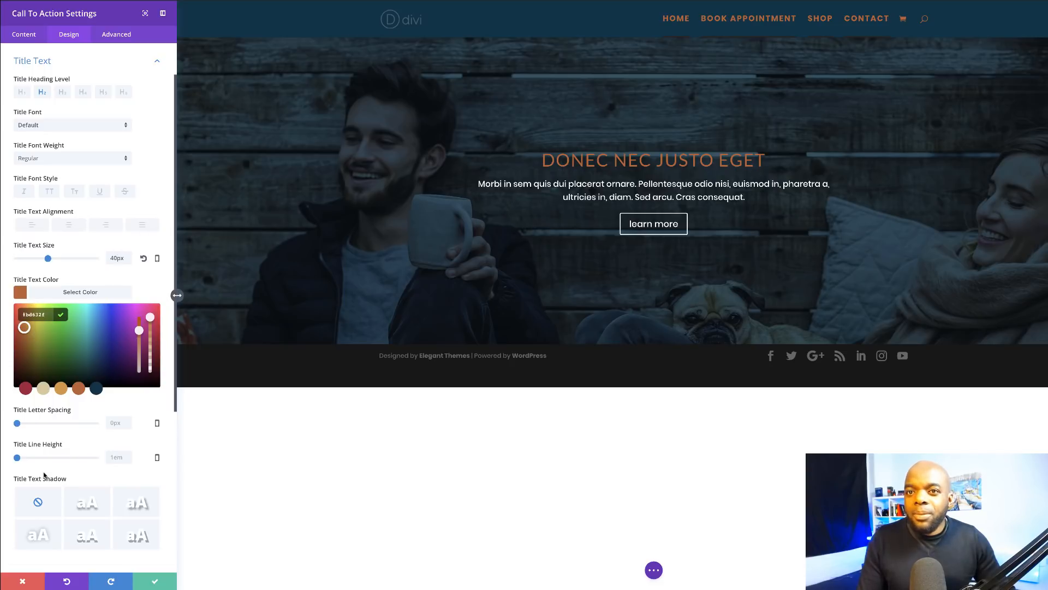
scroll(96, 233, down, 5)
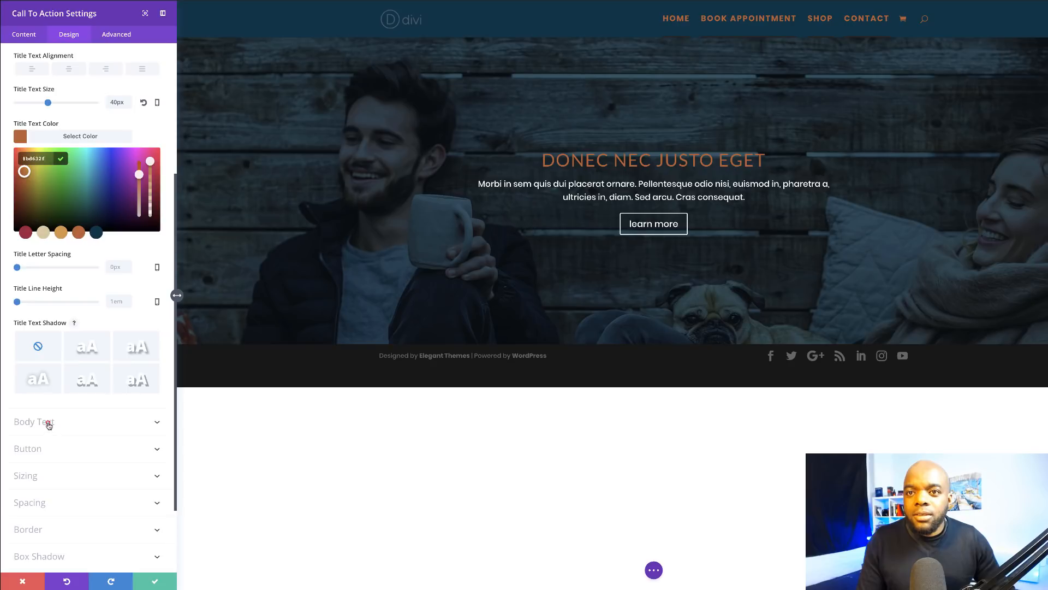
Step: Set the call-to-action paragraph text to 22px in beige (#d8c99b)
click(48, 423)
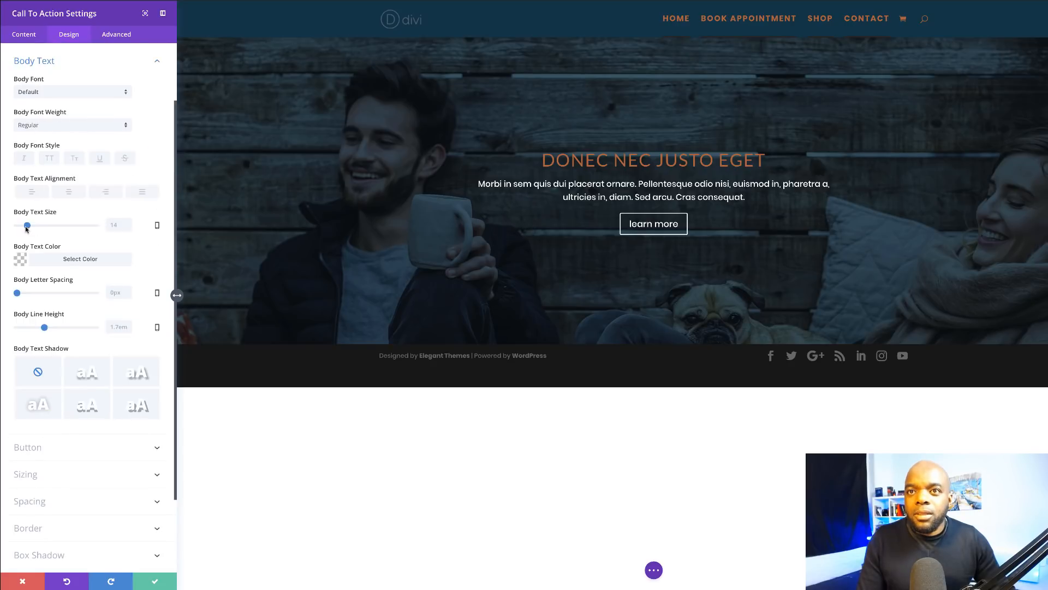
drag(26, 227, 34, 227)
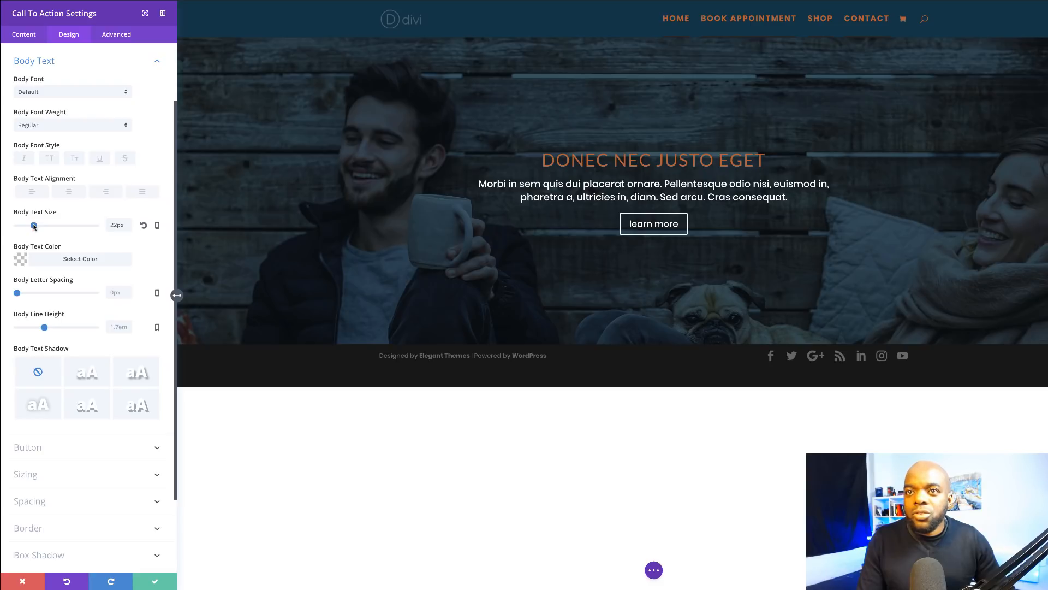
click(20, 259)
click(44, 356)
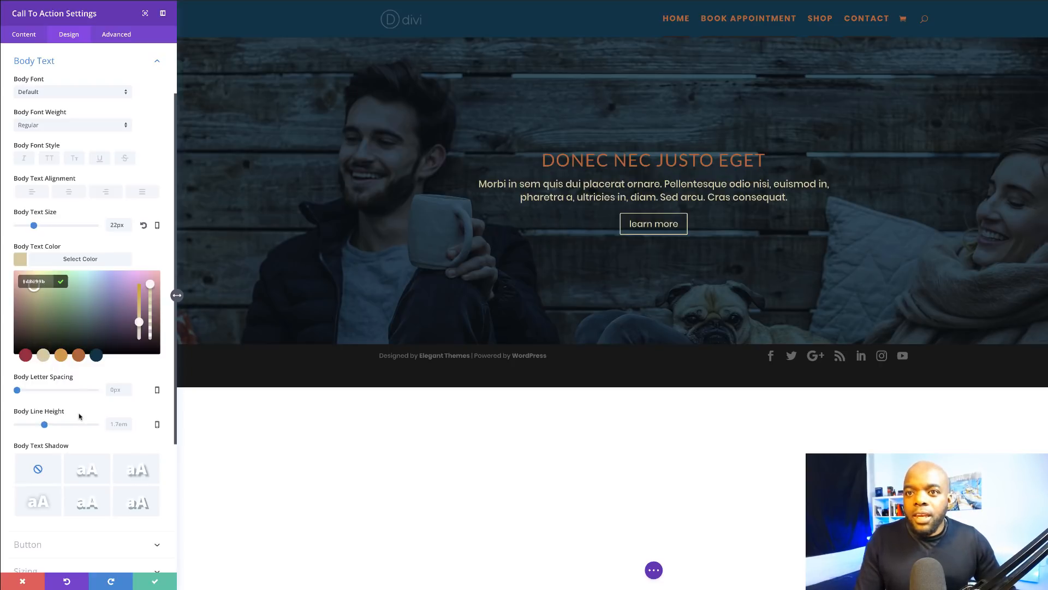
click(44, 425)
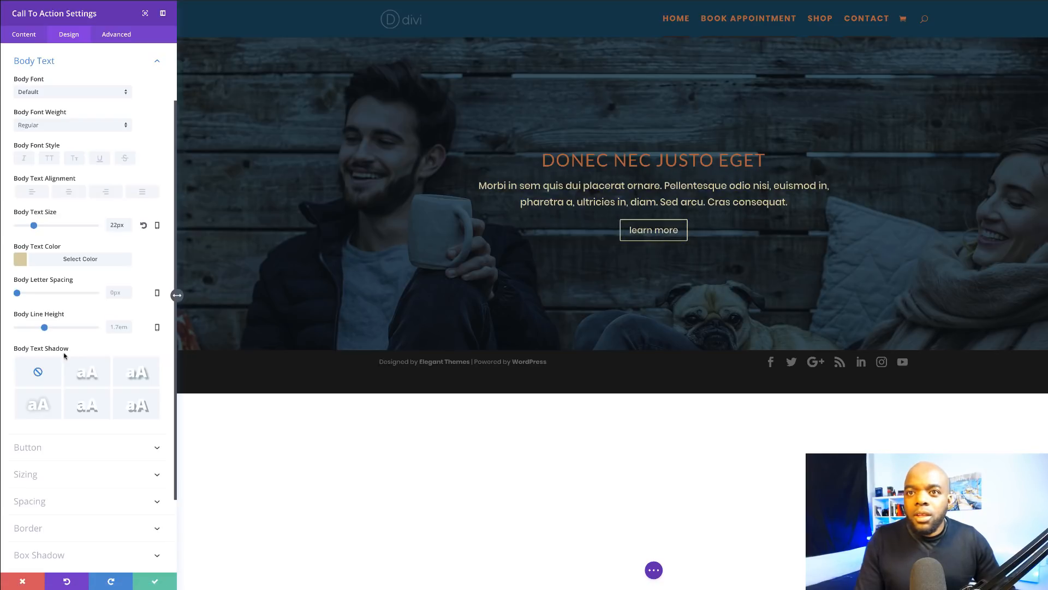
click(34, 447)
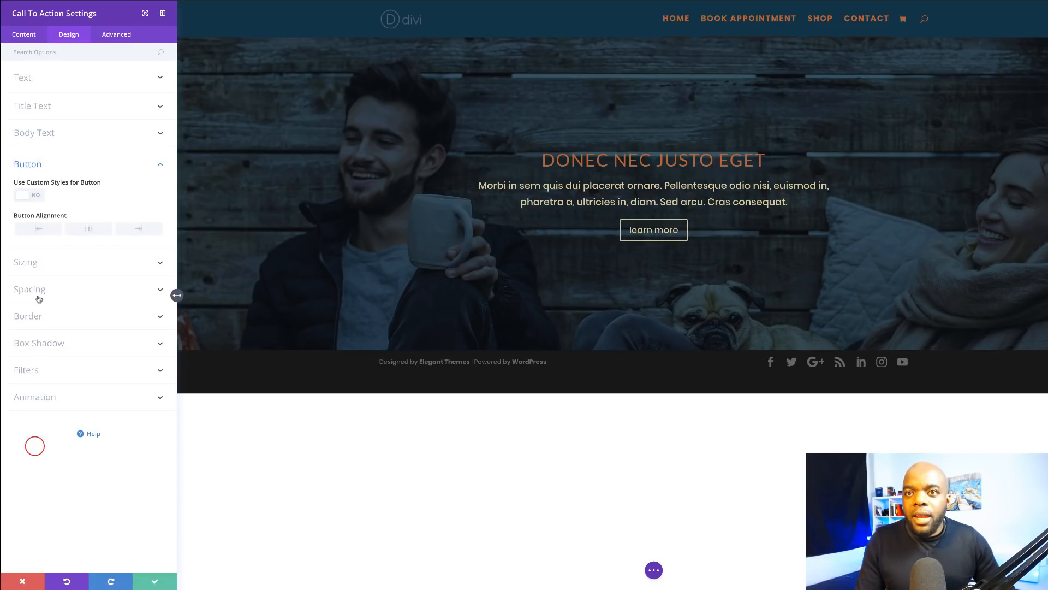
Step: Enable custom button styling, enlarge the button label and make it beige
click(37, 198)
drag(32, 230, 35, 230)
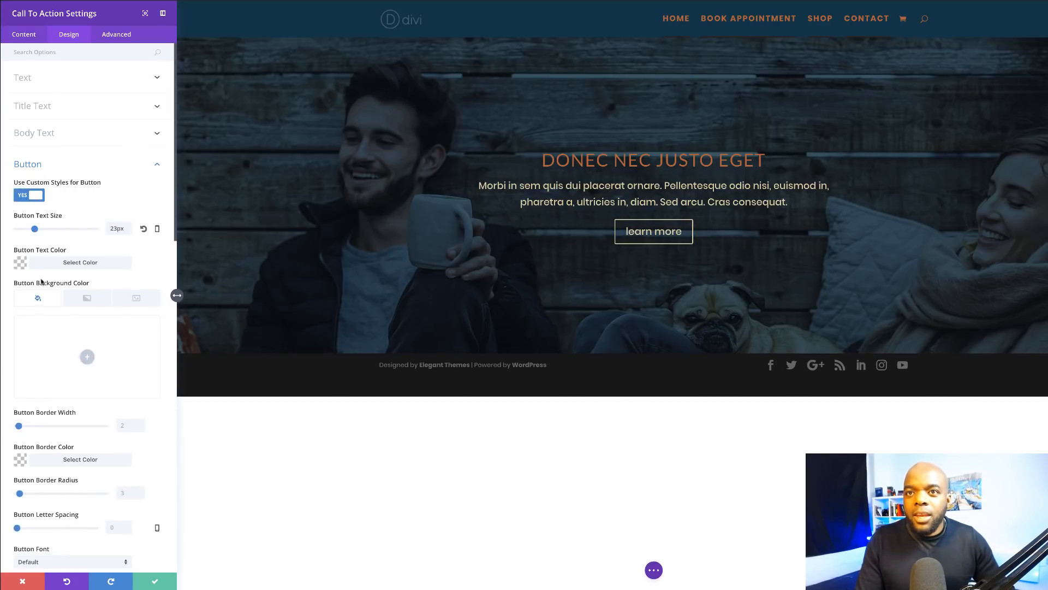
click(21, 263)
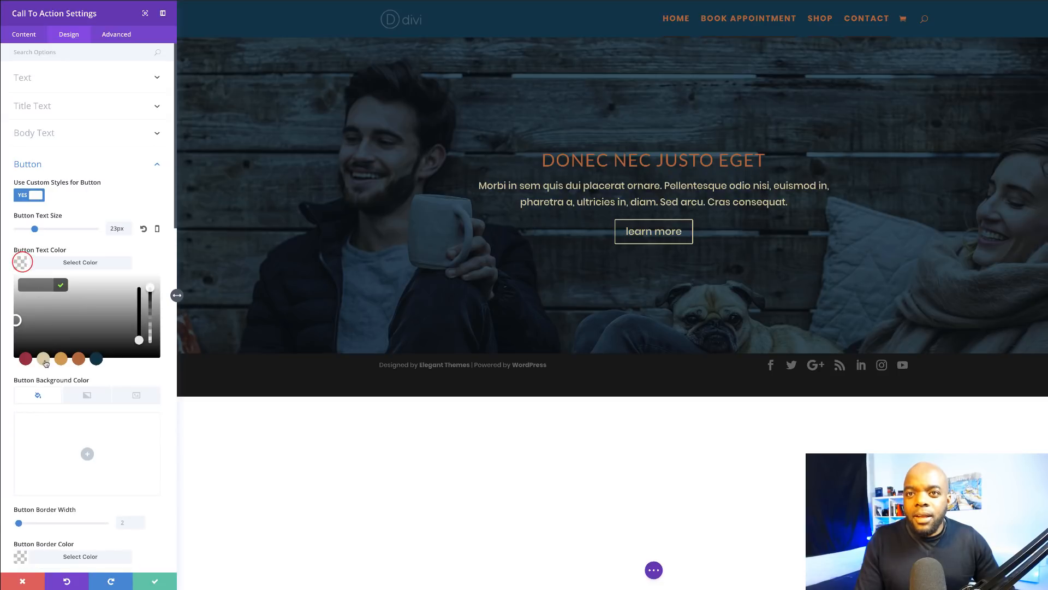
click(44, 362)
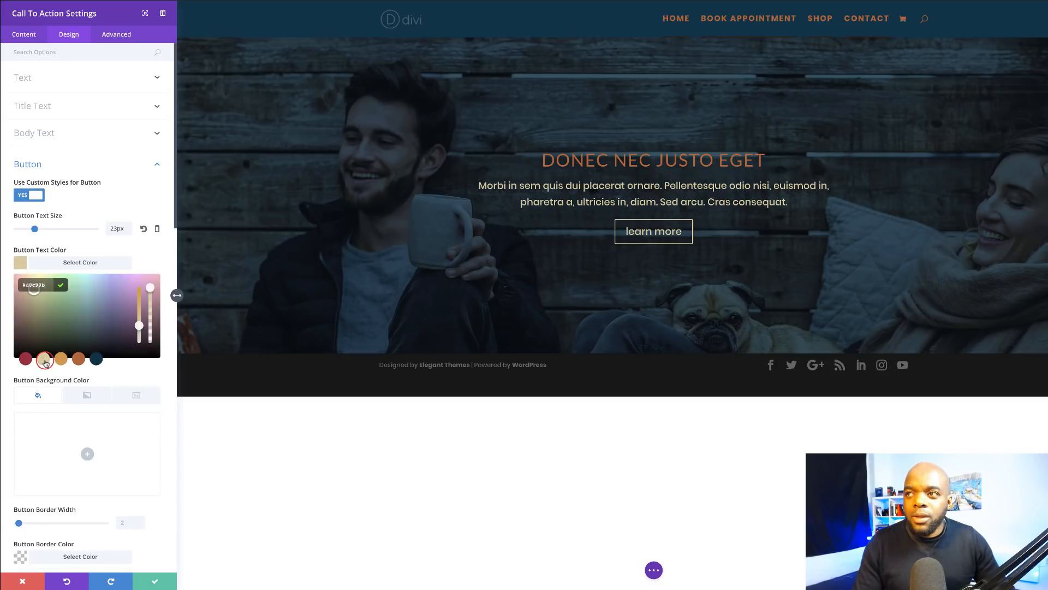
scroll(103, 431, down, 1)
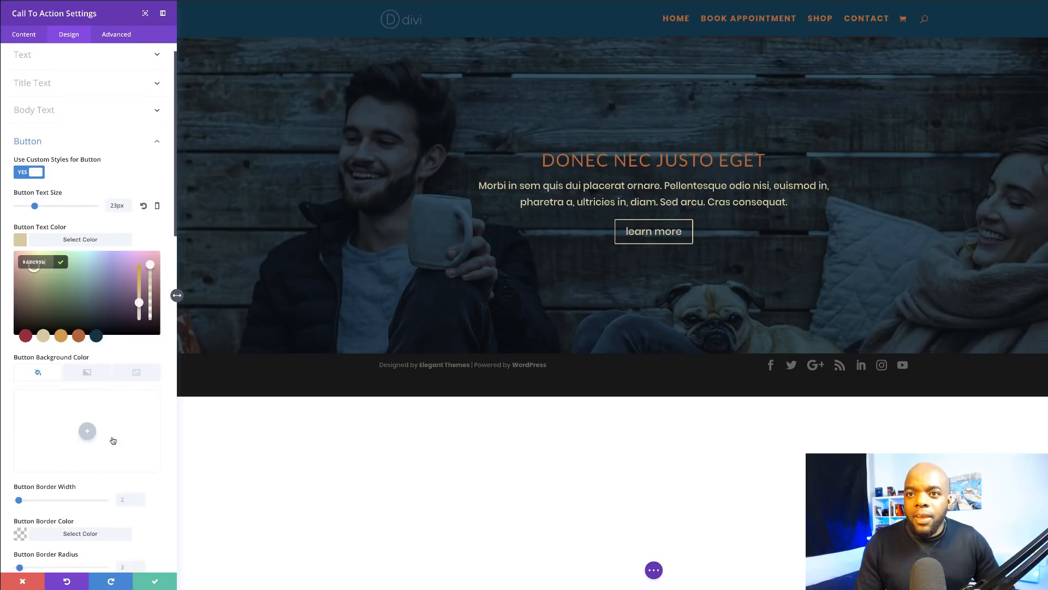
Step: Give the LEARN MORE button a copper-orange background and a 0 border width
click(90, 419)
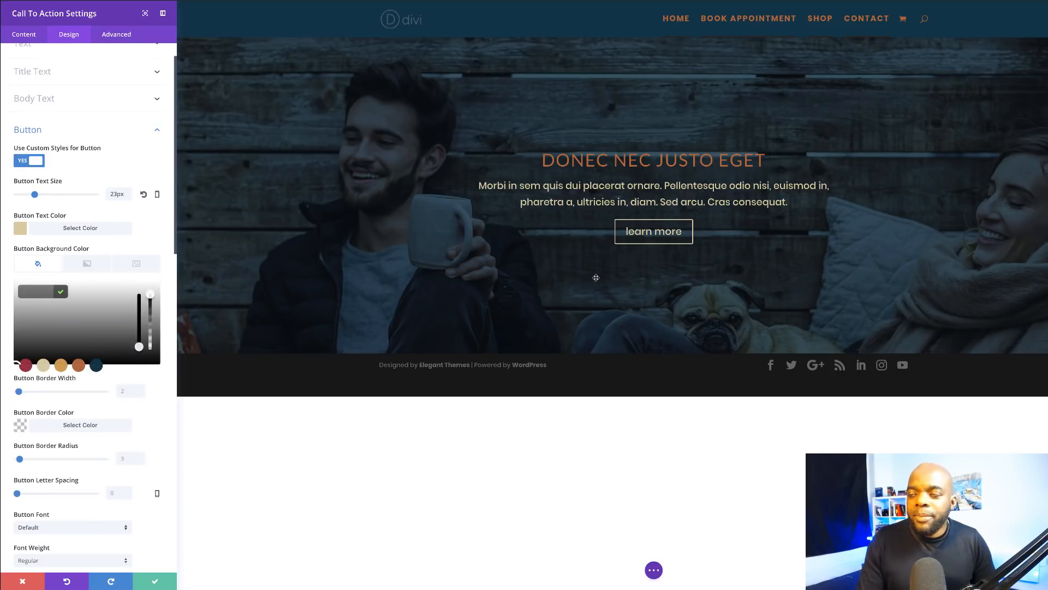
click(98, 367)
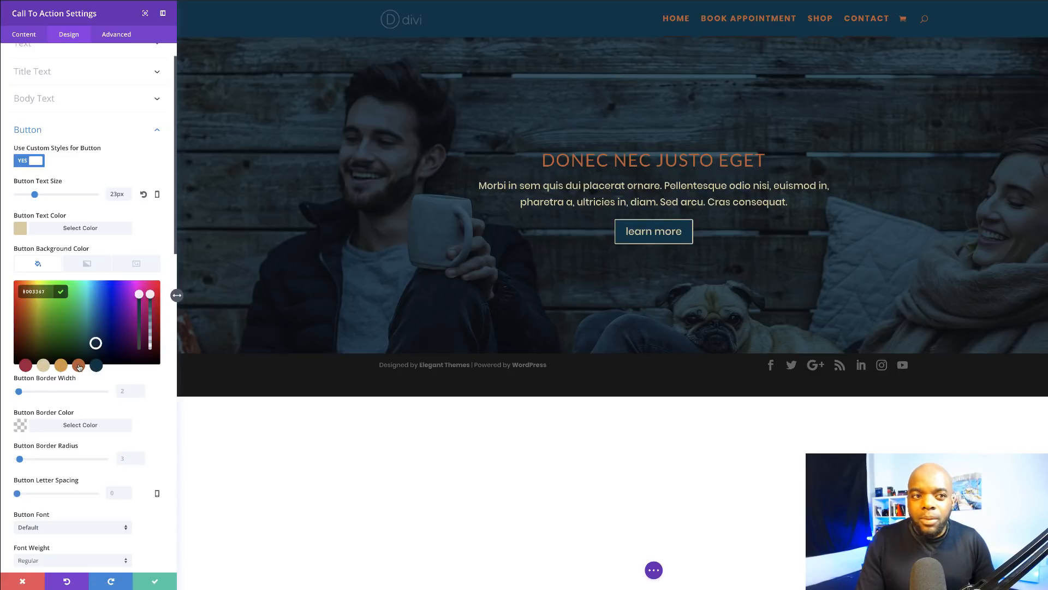
click(61, 365)
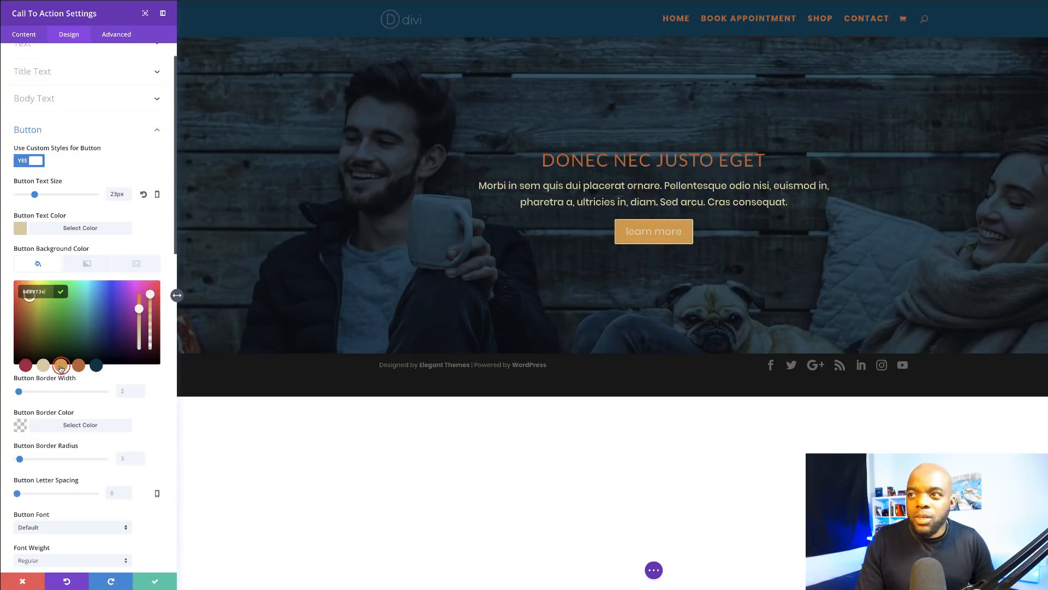
click(79, 366)
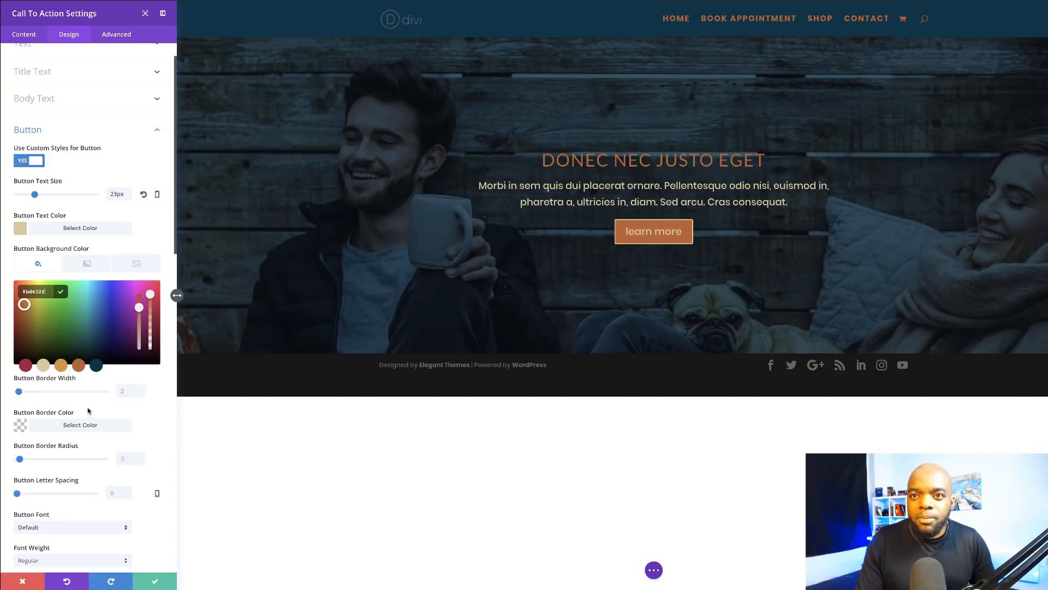
drag(18, 393, 14, 391)
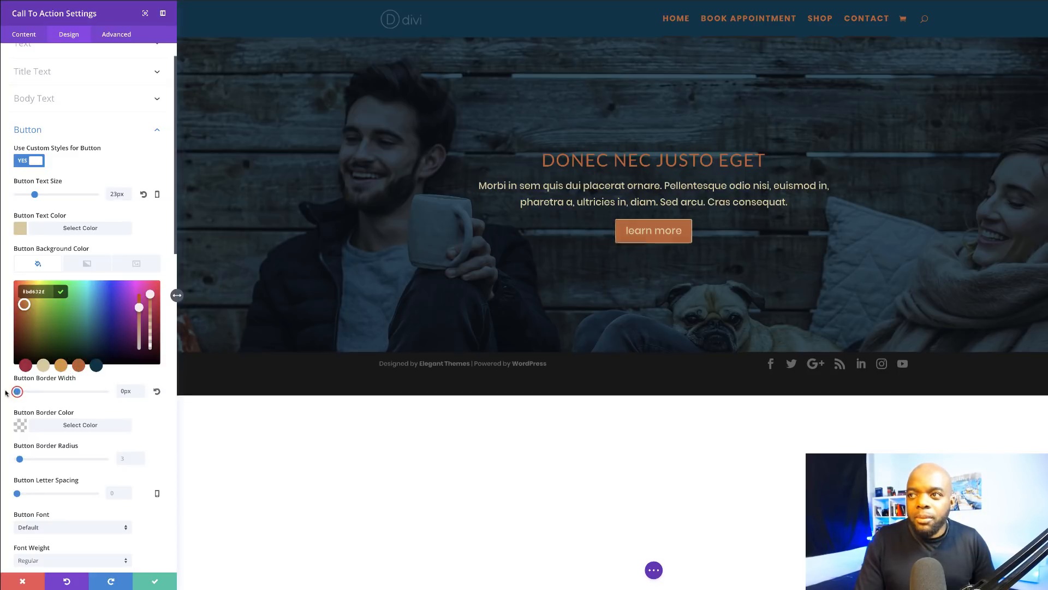
Step: Make the button text uppercase at 22px with 2px letter spacing, and save the settings
scroll(158, 426, down, 3)
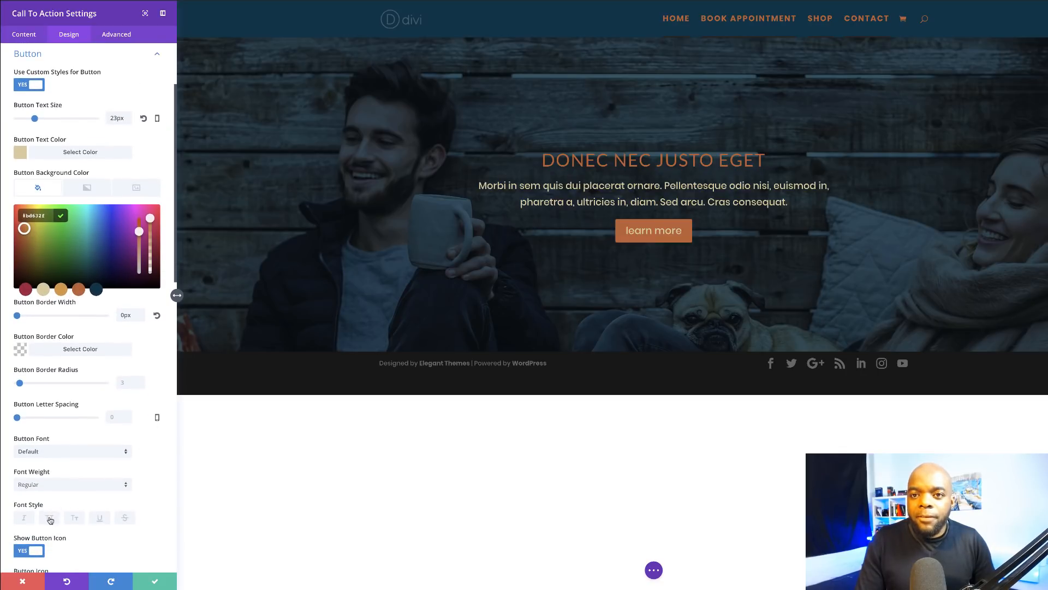
click(49, 517)
scroll(44, 530, down, 2)
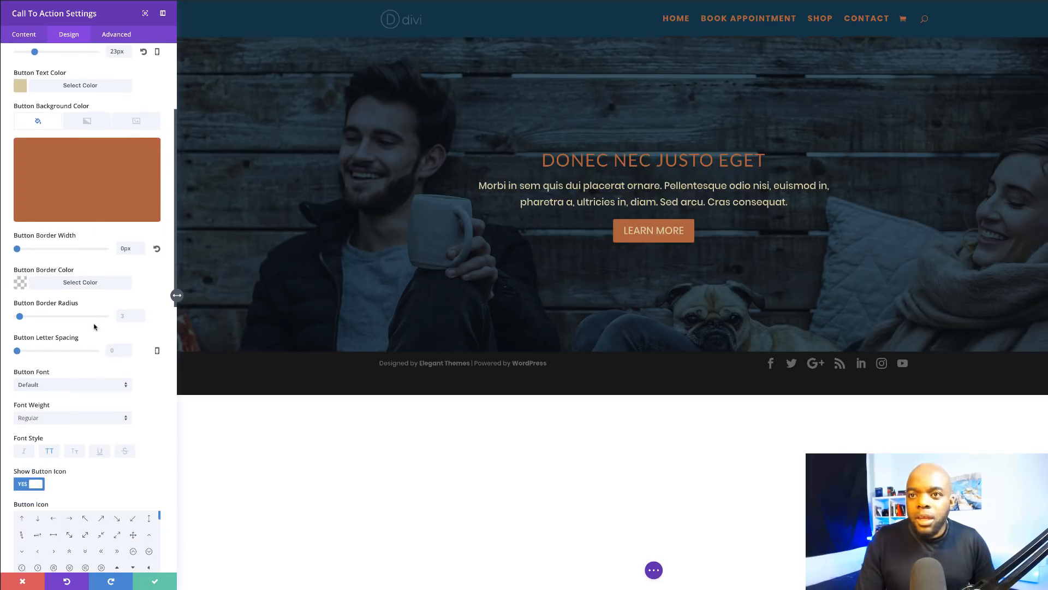
scroll(139, 109, up, 1)
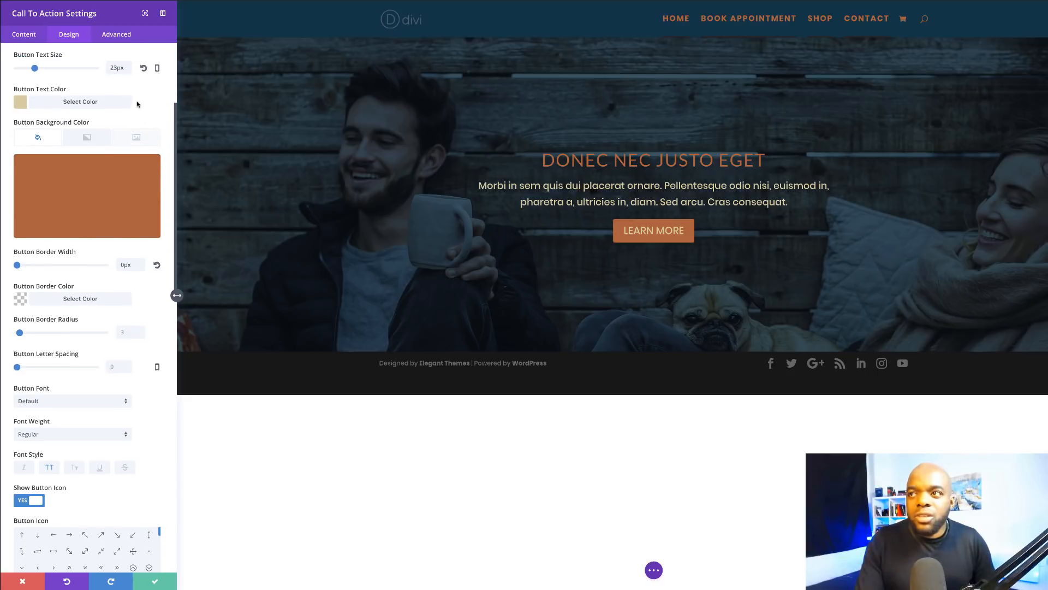
drag(34, 68, 33, 68)
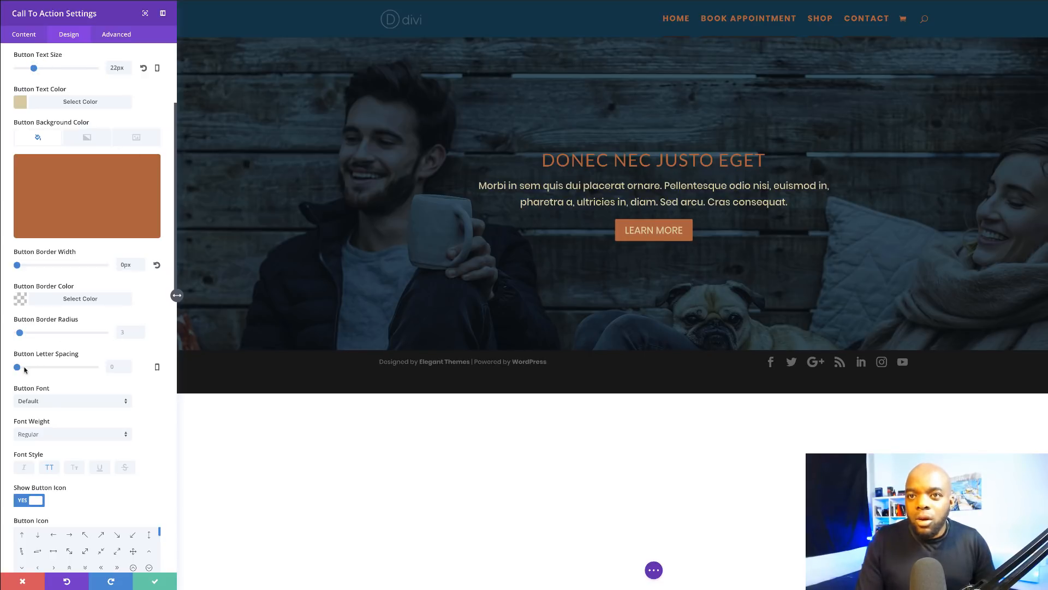
drag(17, 367, 19, 369)
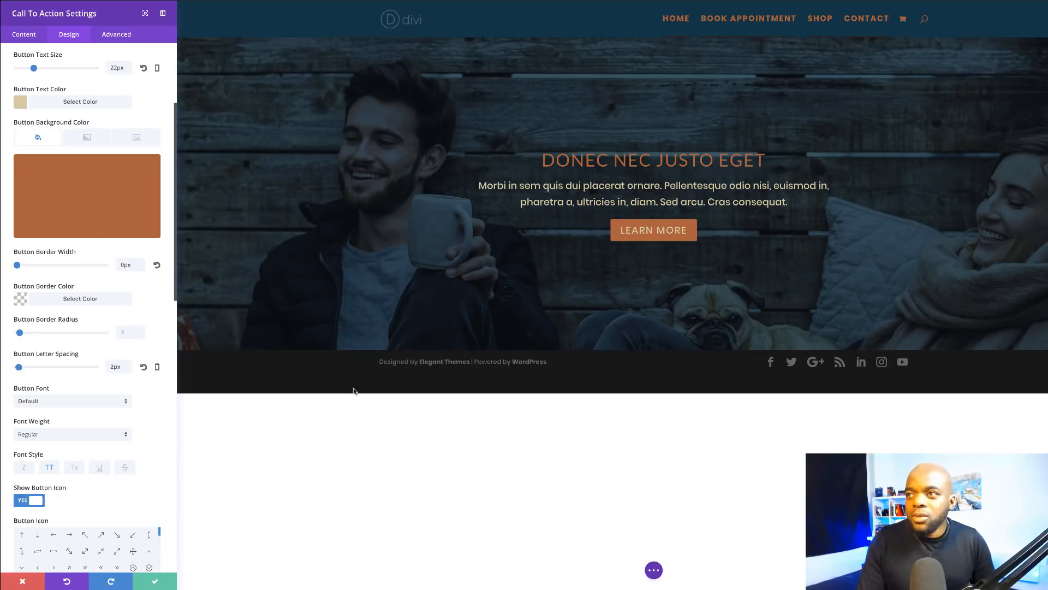
click(154, 583)
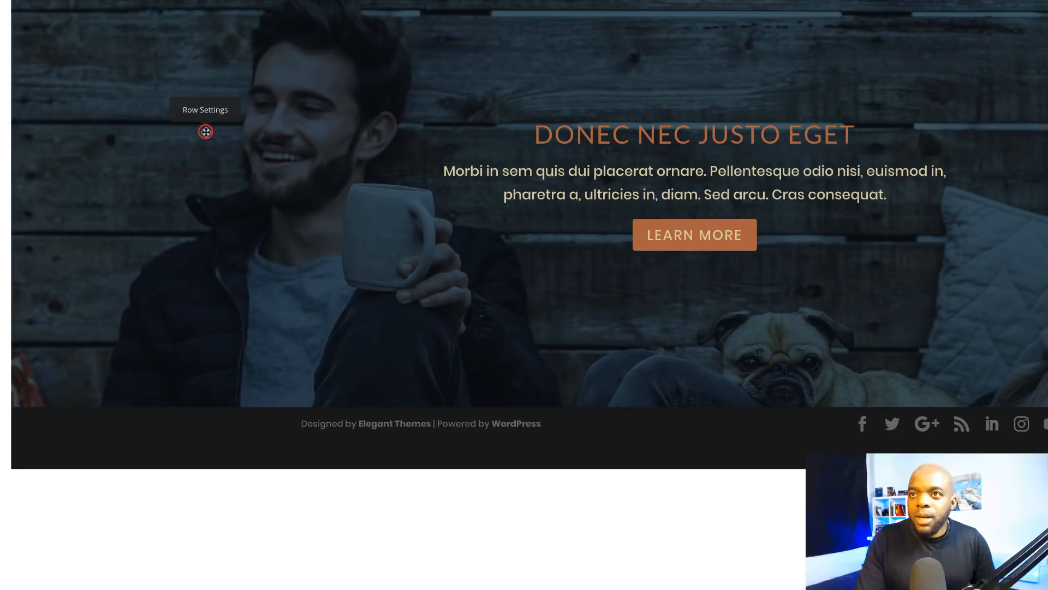
Step: Set the hero row's top and bottom custom margins to 5%, then expand the page bar
click(206, 133)
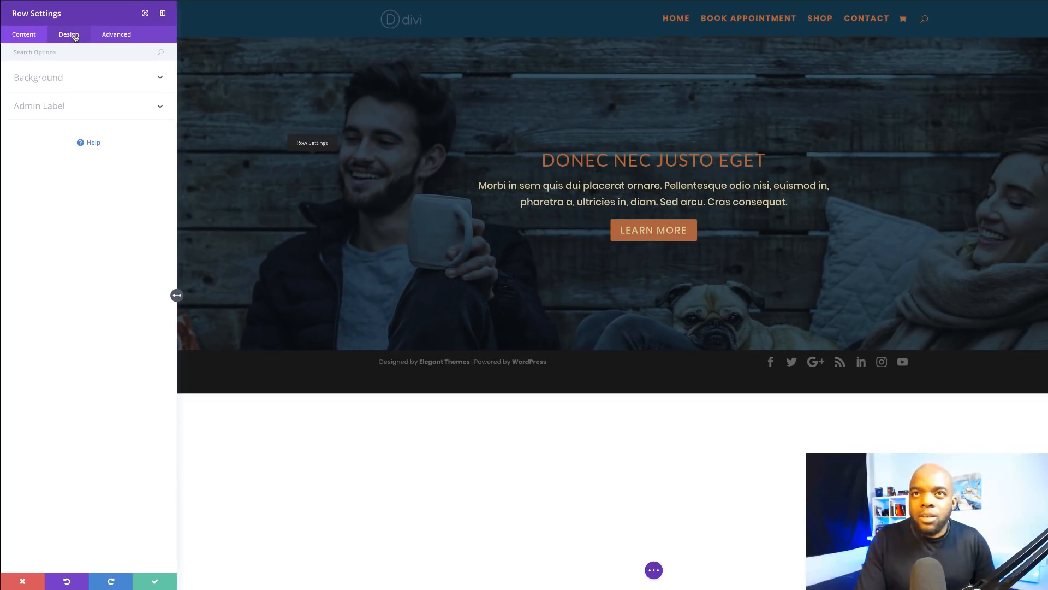
click(69, 34)
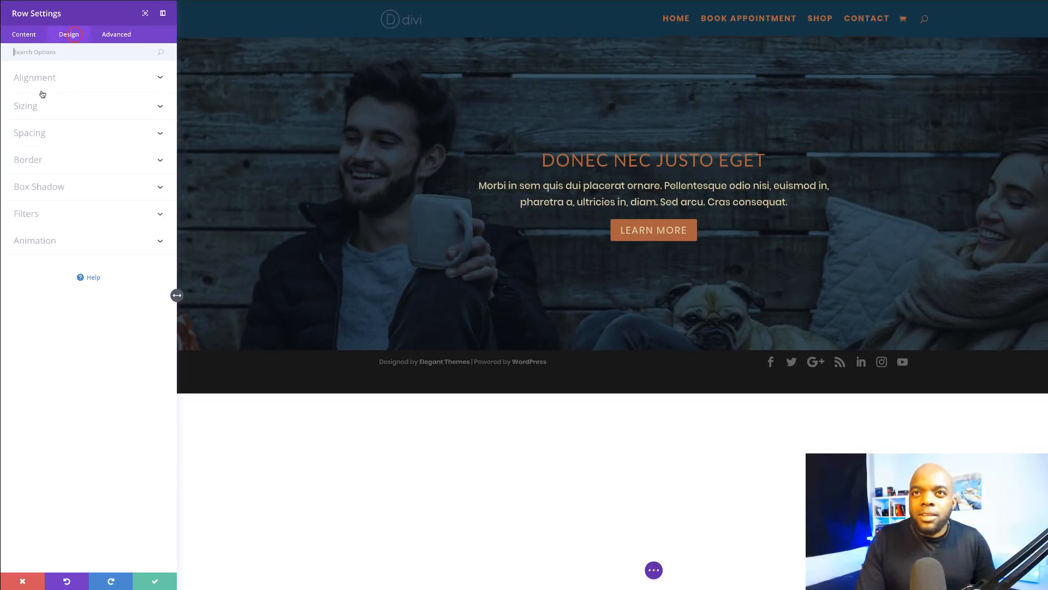
click(40, 135)
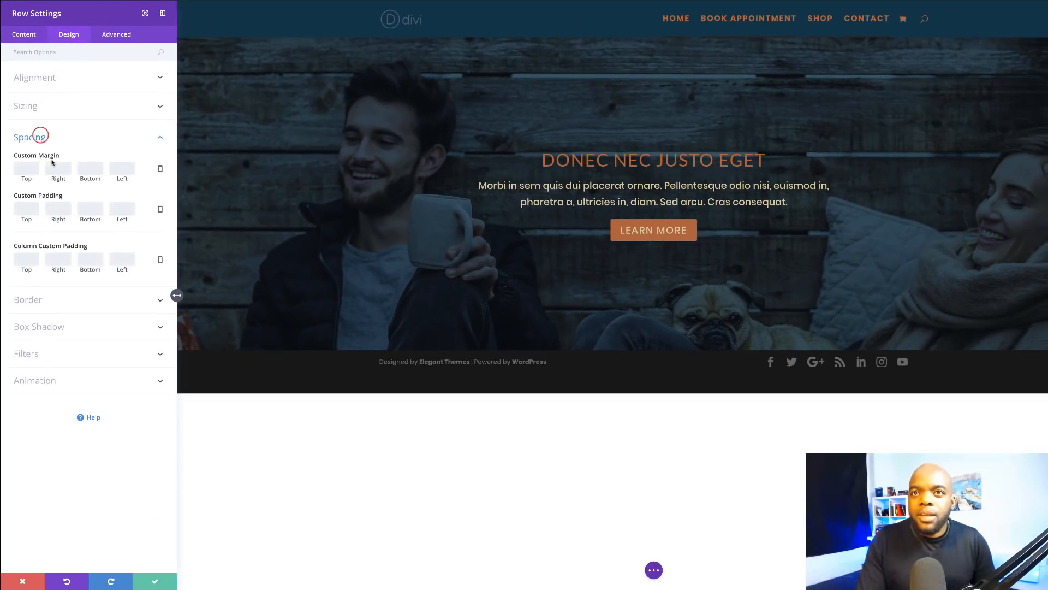
click(24, 169)
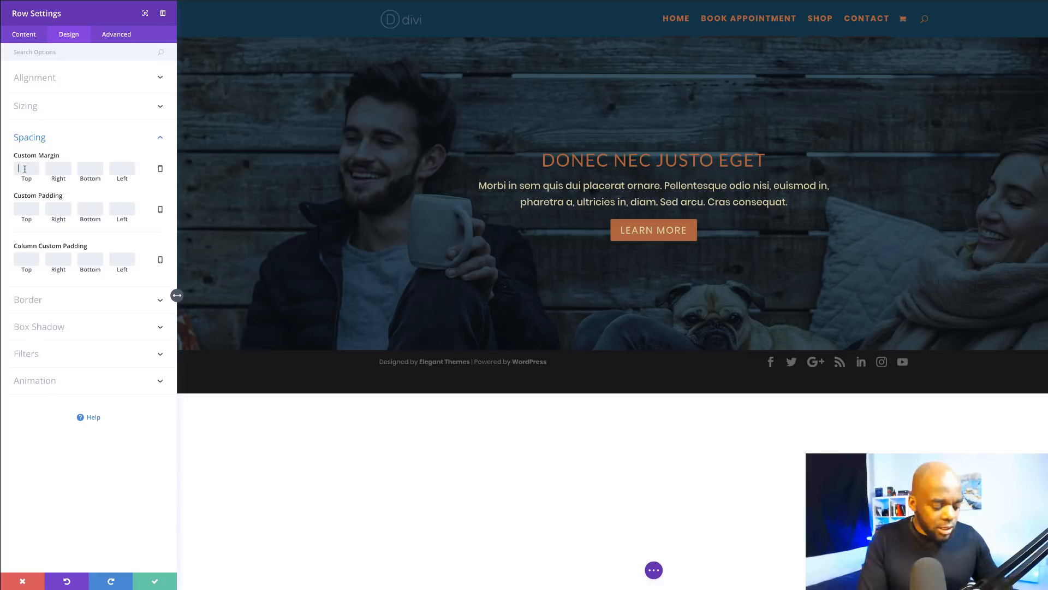
text(5%)
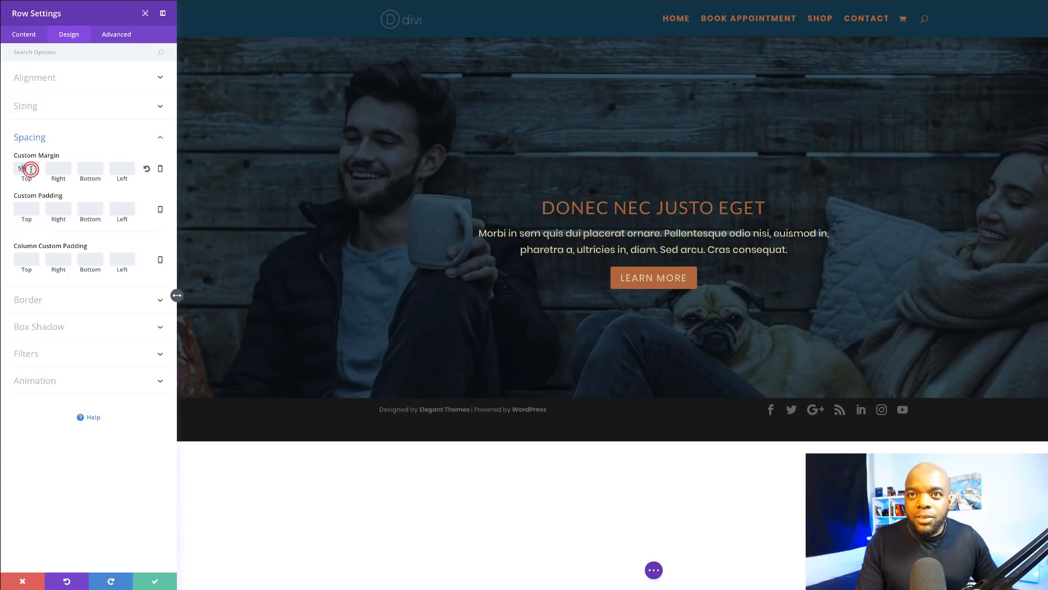
click(94, 165)
text(5%)
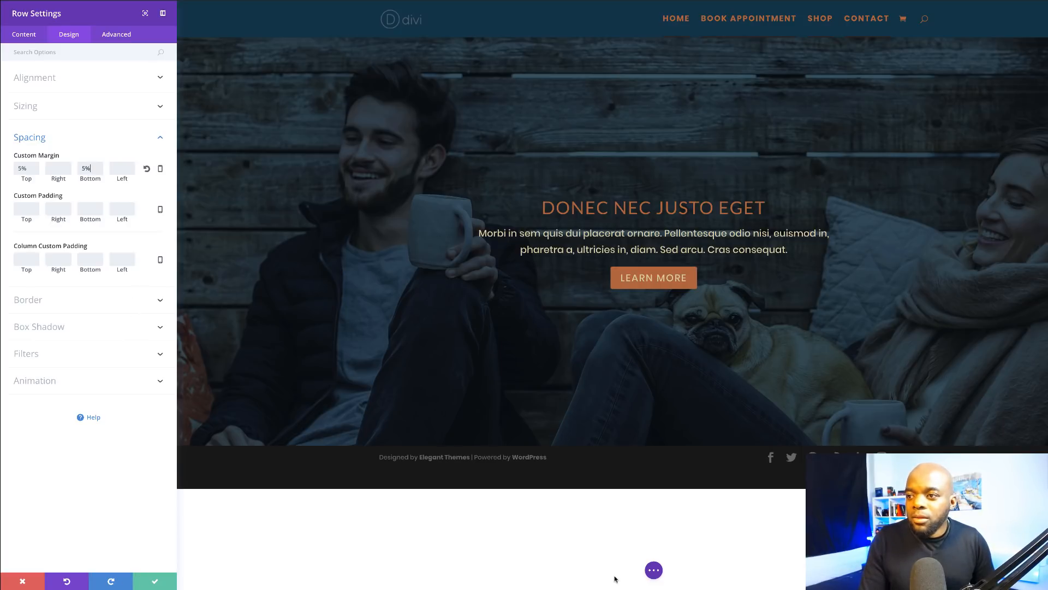
click(654, 570)
click(265, 571)
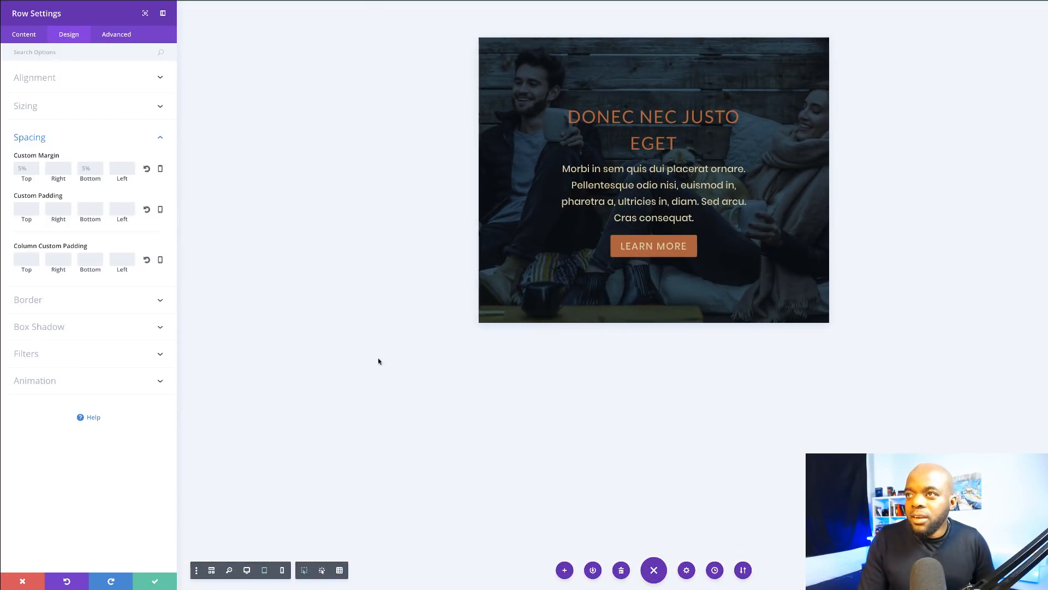
click(284, 571)
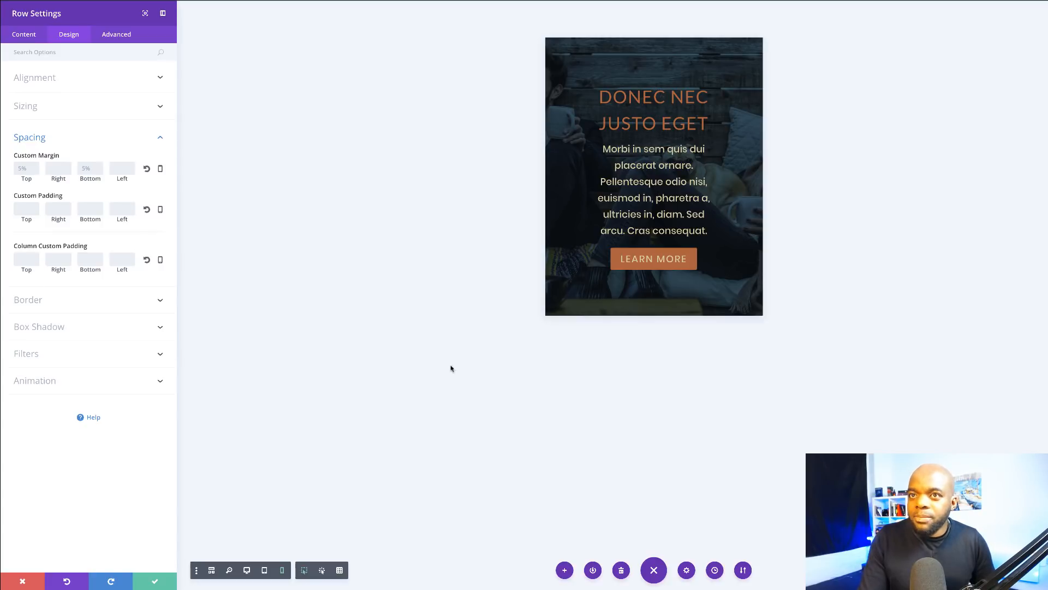
click(247, 570)
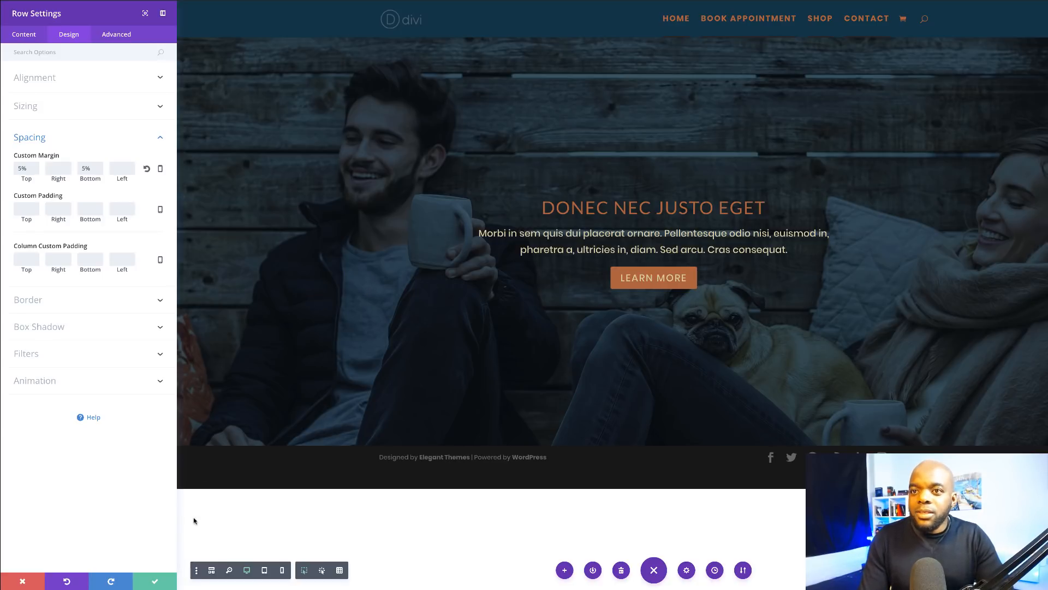
Step: Add a regular section below the hero with a one-column row and a Text module
click(154, 582)
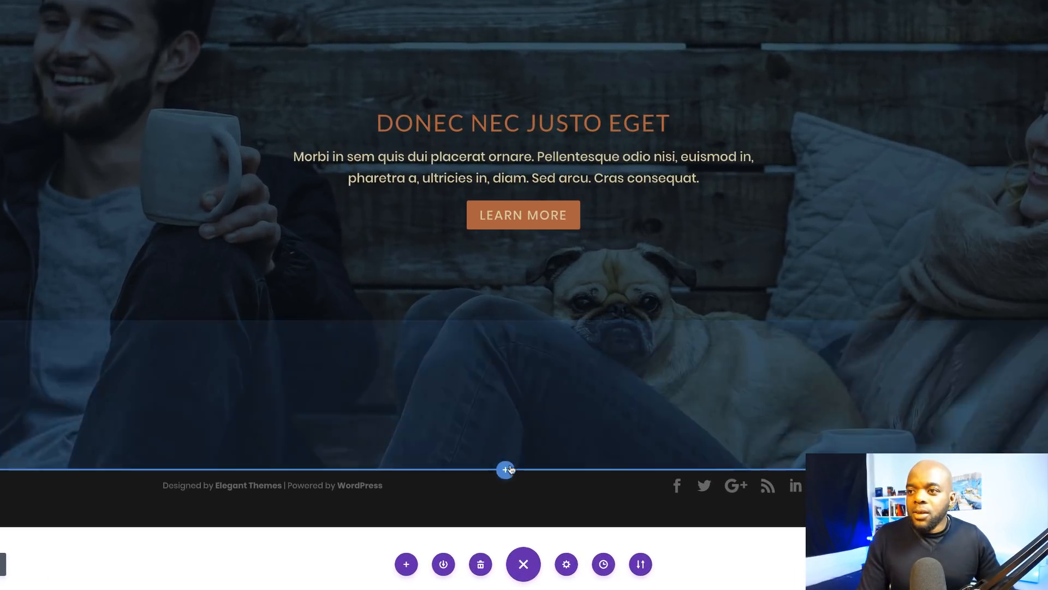
click(505, 469)
click(438, 429)
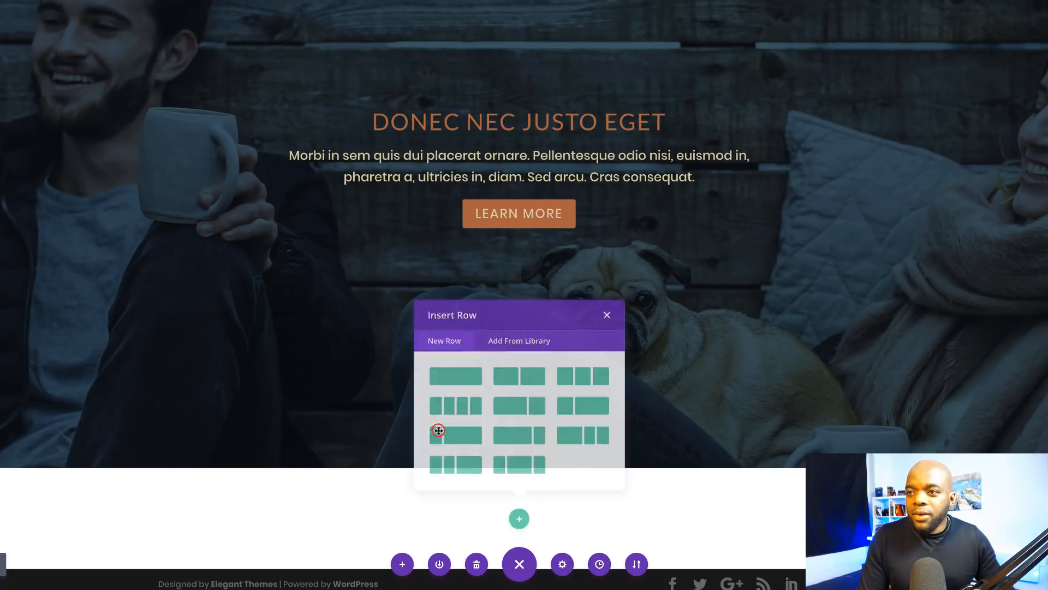
click(457, 389)
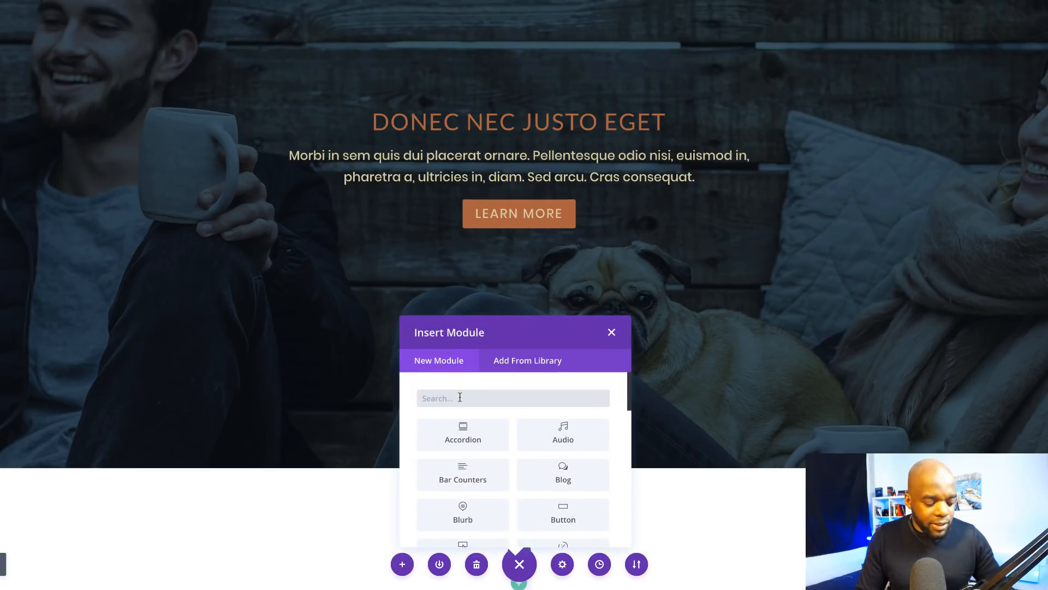
text(text)
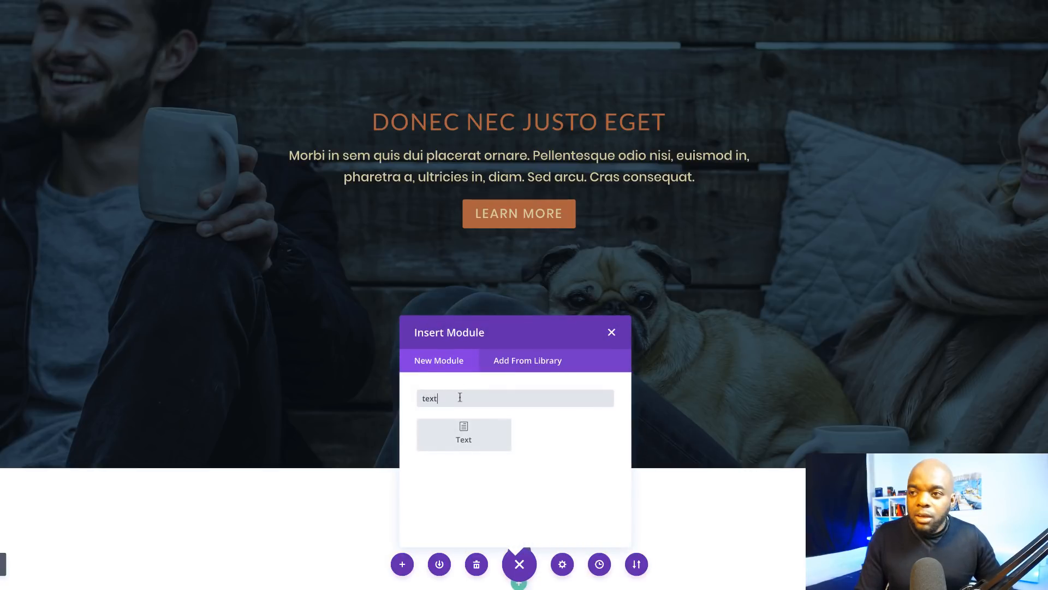
click(465, 436)
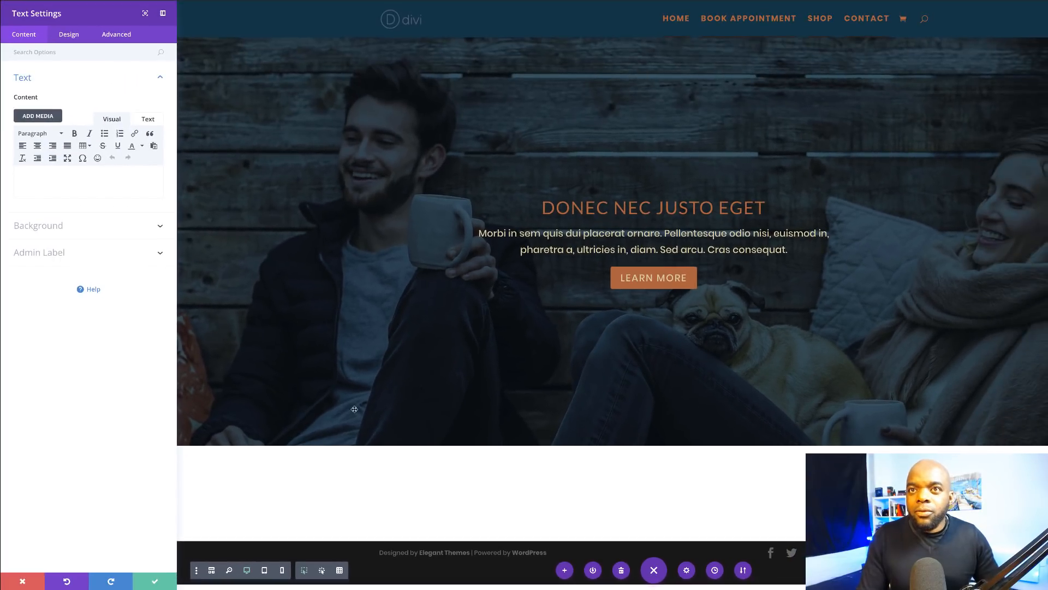
Step: Enter 'OUR SERVICES' as the text, centre it, and enlarge it to 24px
click(129, 181)
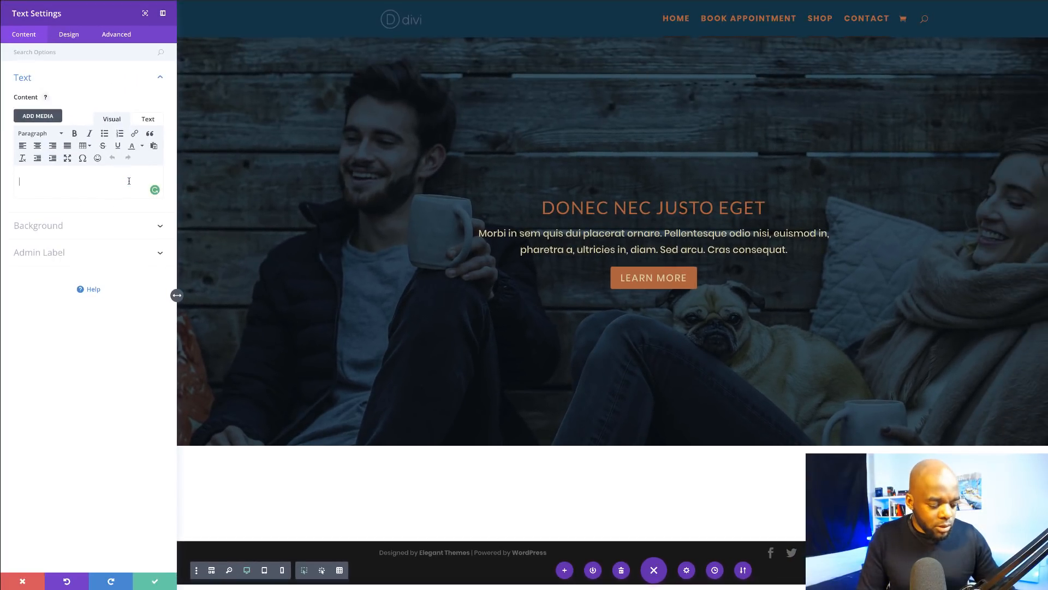
text(OUR SE)
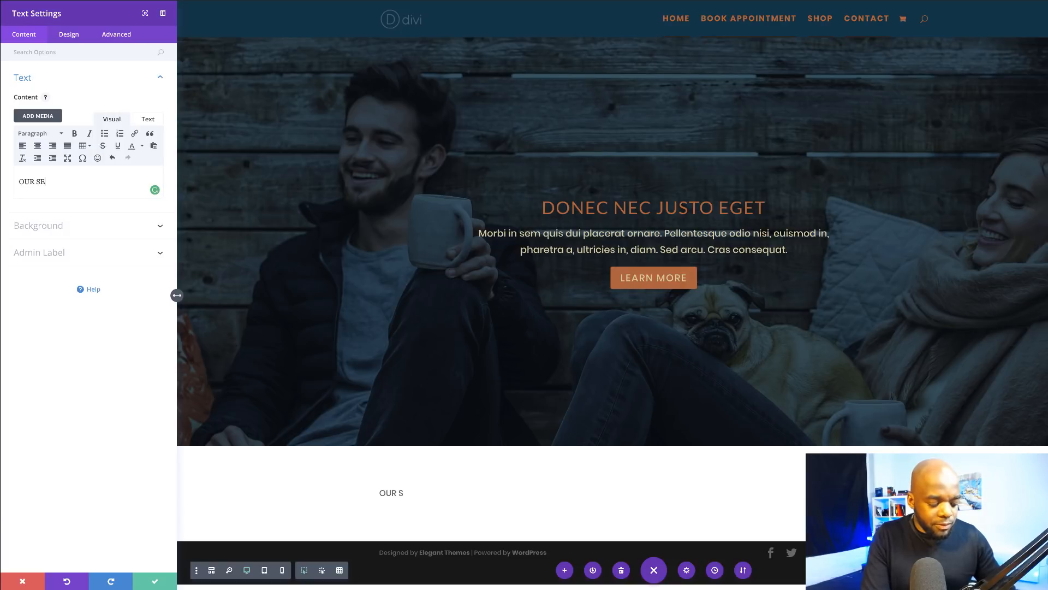
text(RVICES)
click(72, 36)
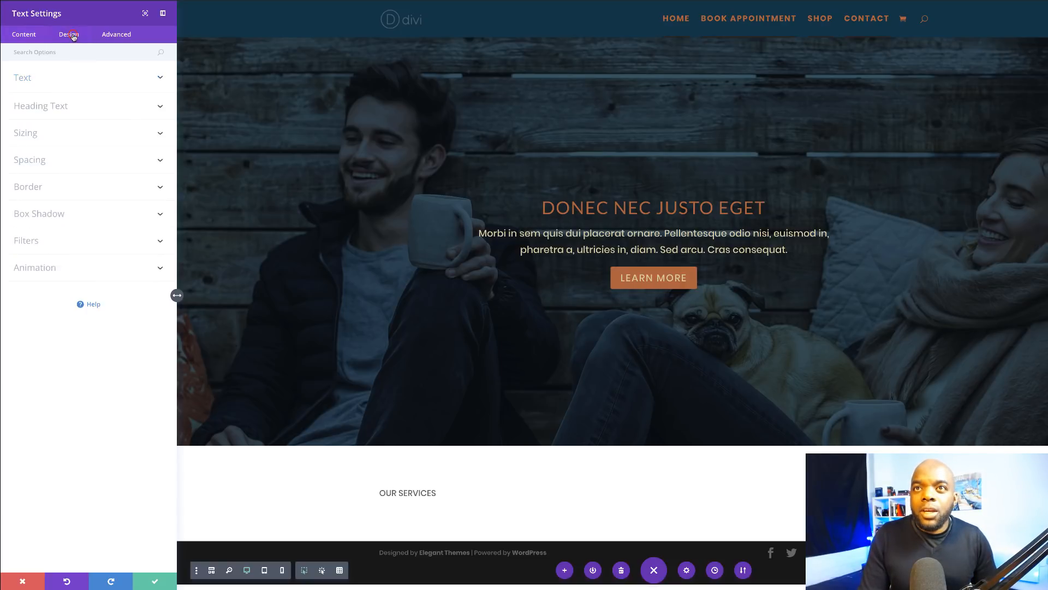
click(38, 80)
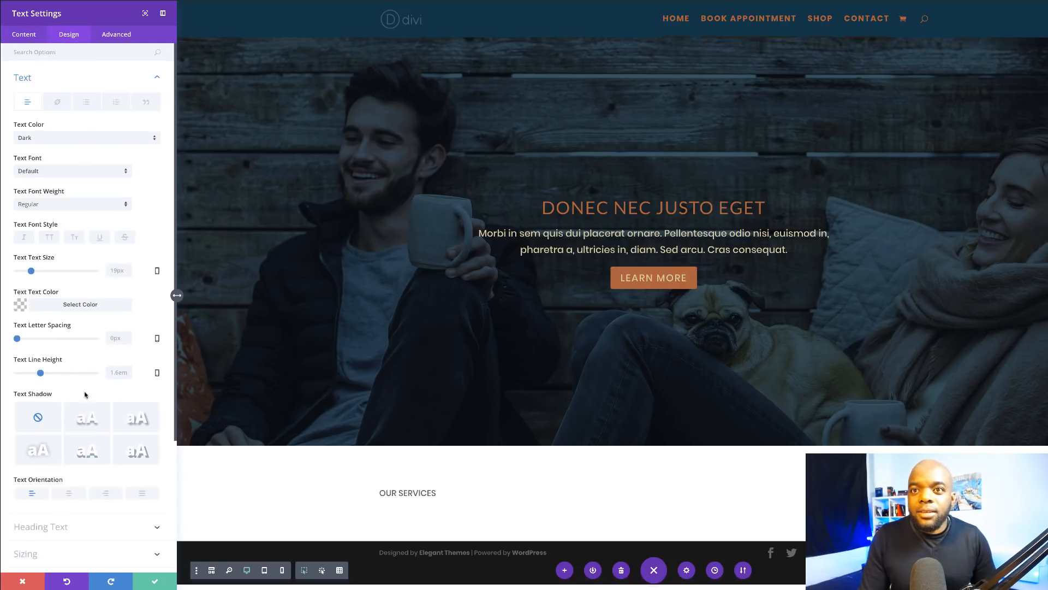
click(69, 493)
scroll(69, 481, down, 1)
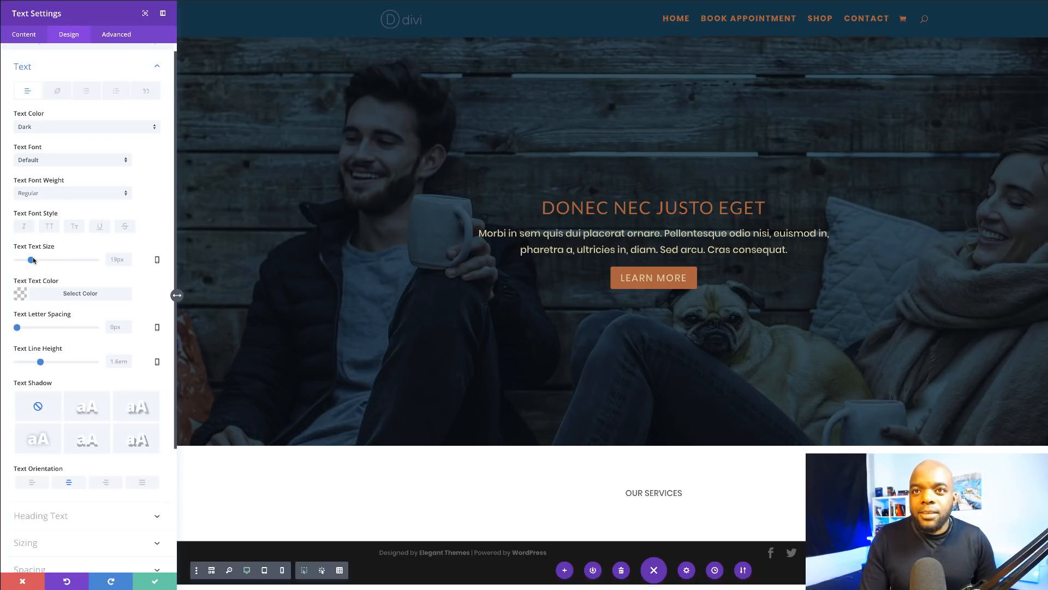
drag(33, 260, 39, 260)
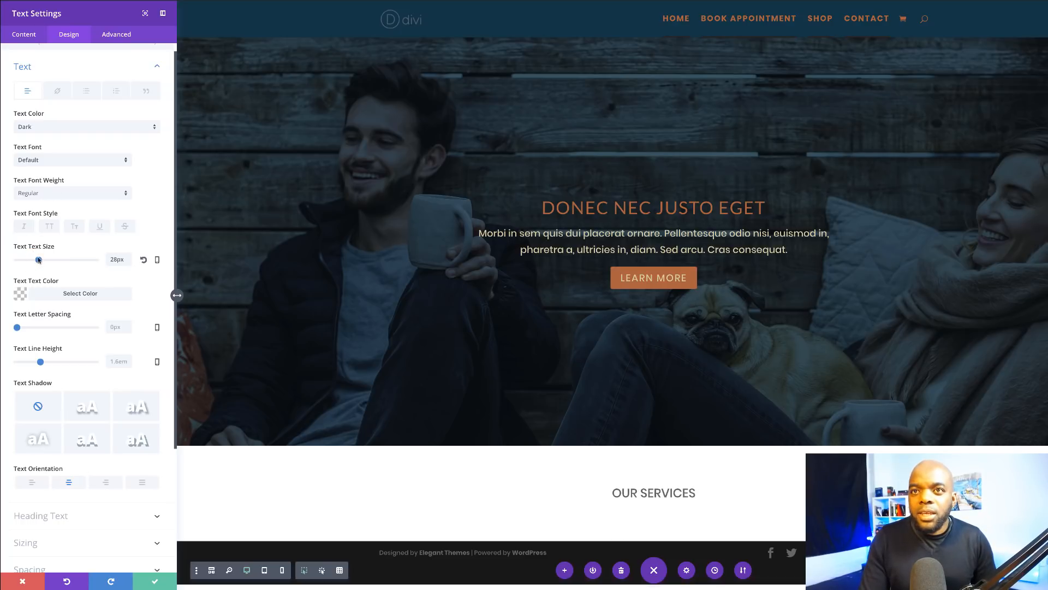
Step: Style the heading in Lato Regular, 4px letter spacing, 36px size, and save
click(49, 160)
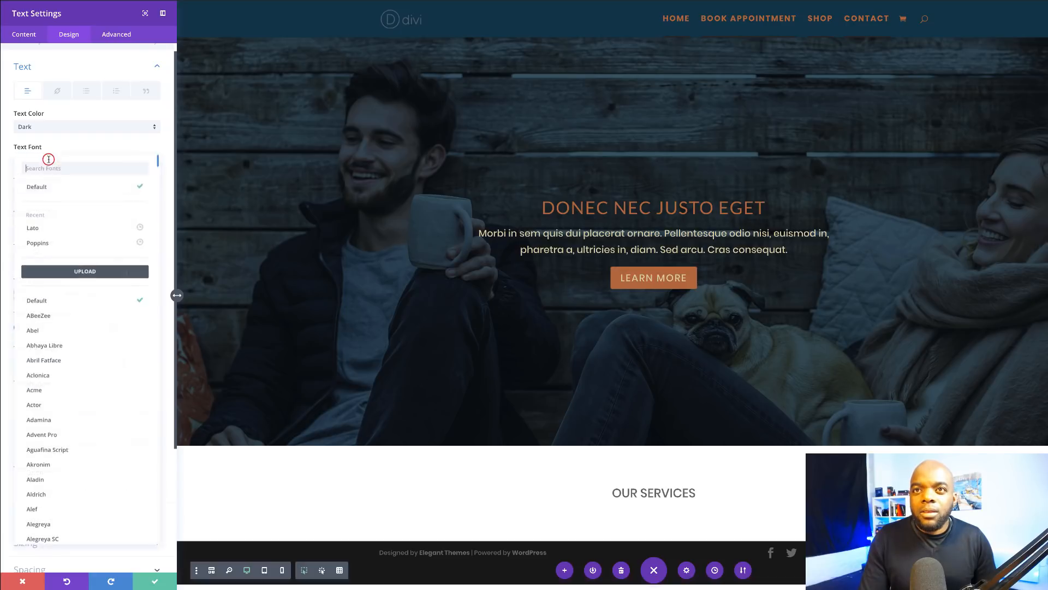
click(52, 228)
click(52, 194)
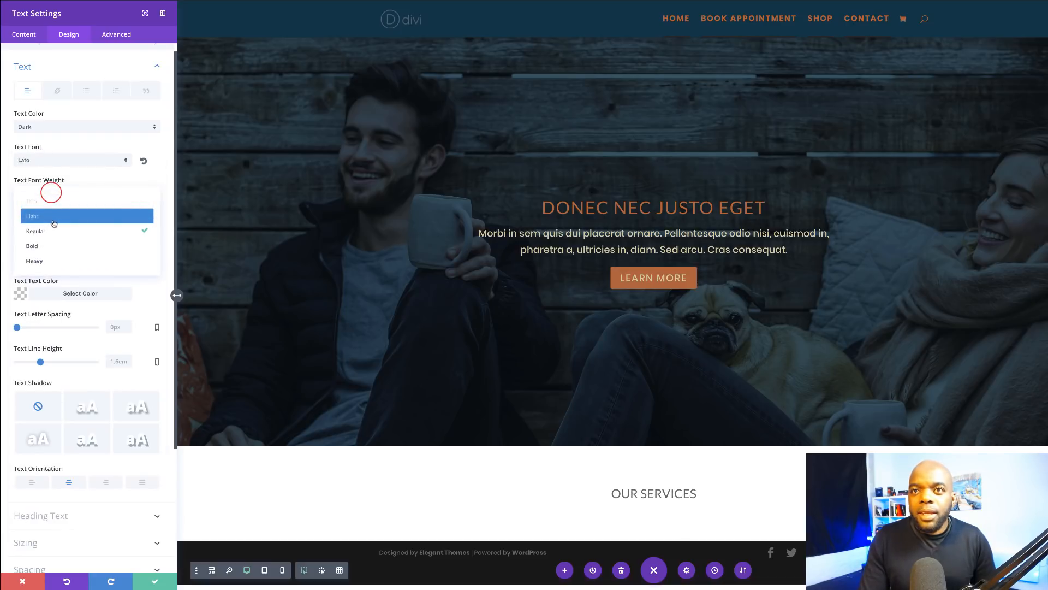
click(53, 221)
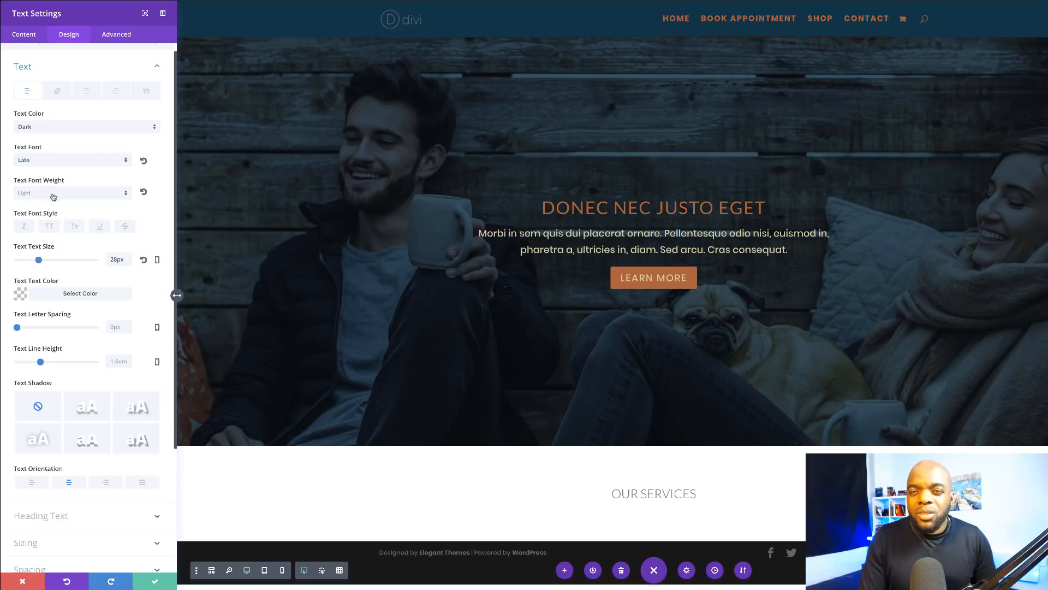
click(53, 194)
click(53, 230)
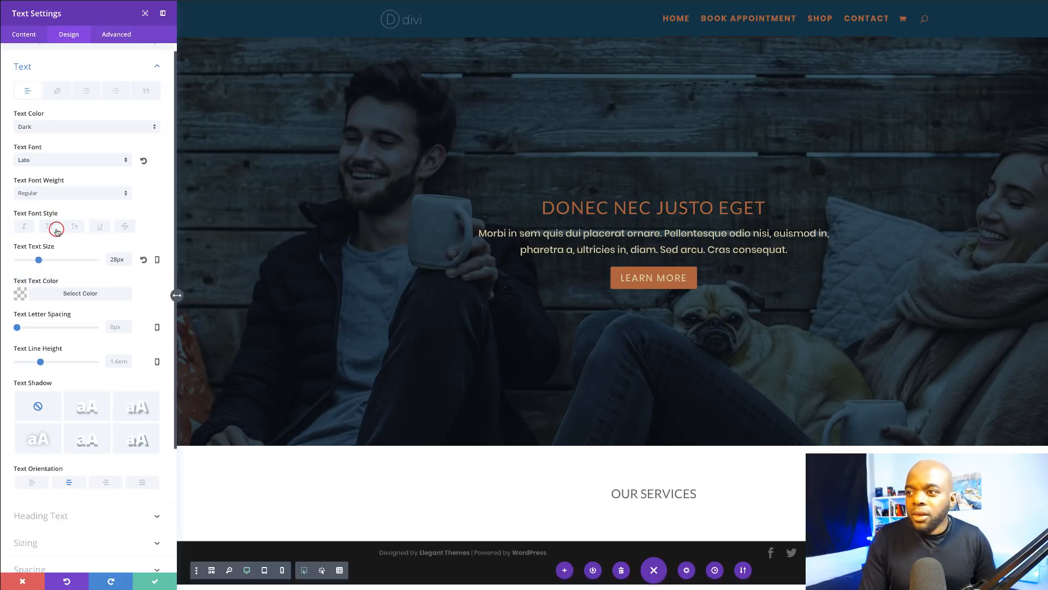
drag(18, 328, 20, 330)
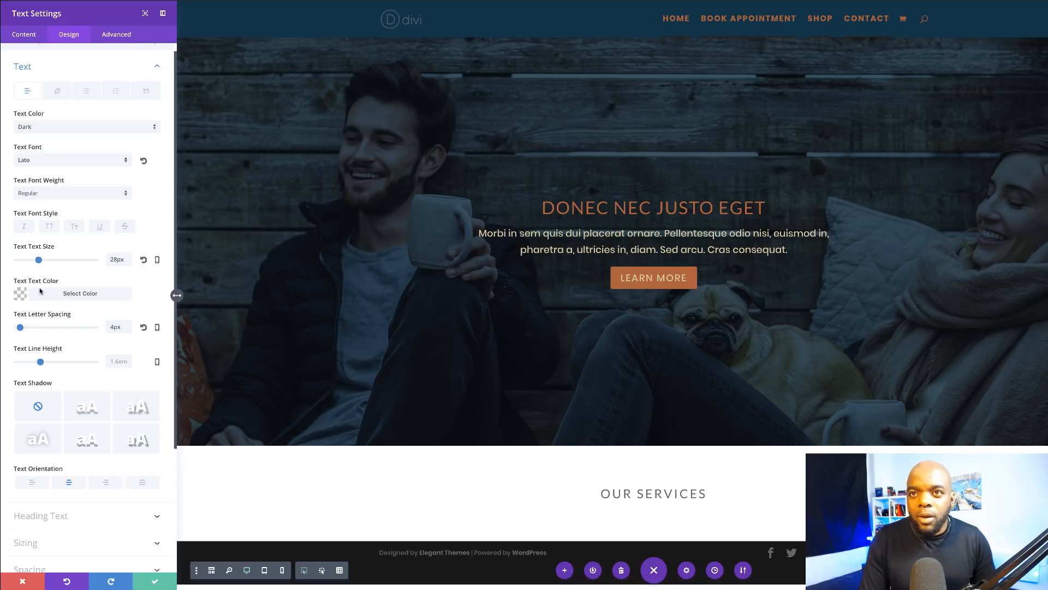
drag(40, 261, 46, 261)
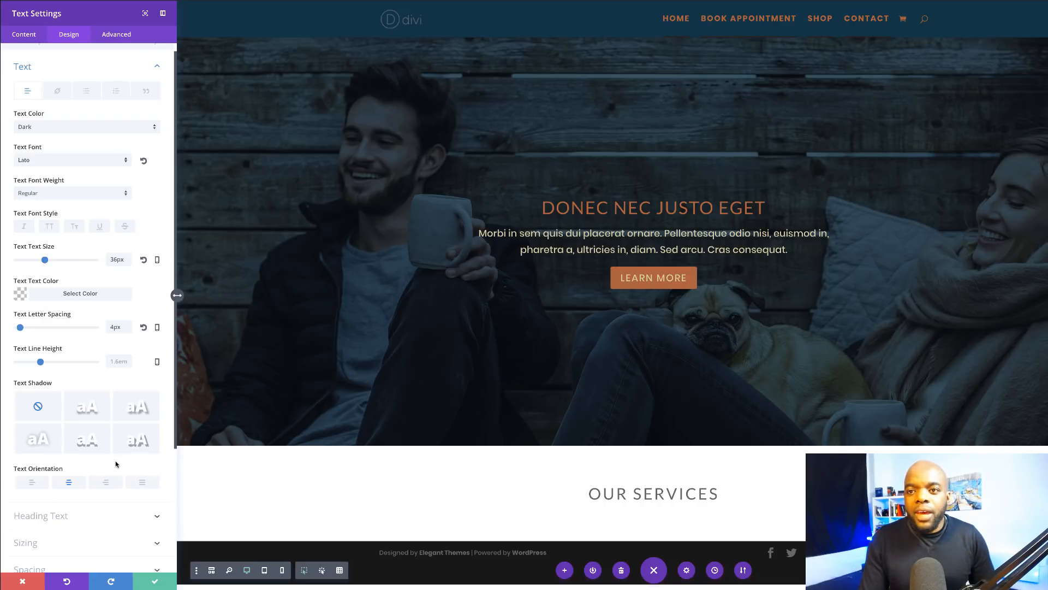
click(154, 584)
scroll(164, 459, down, 1)
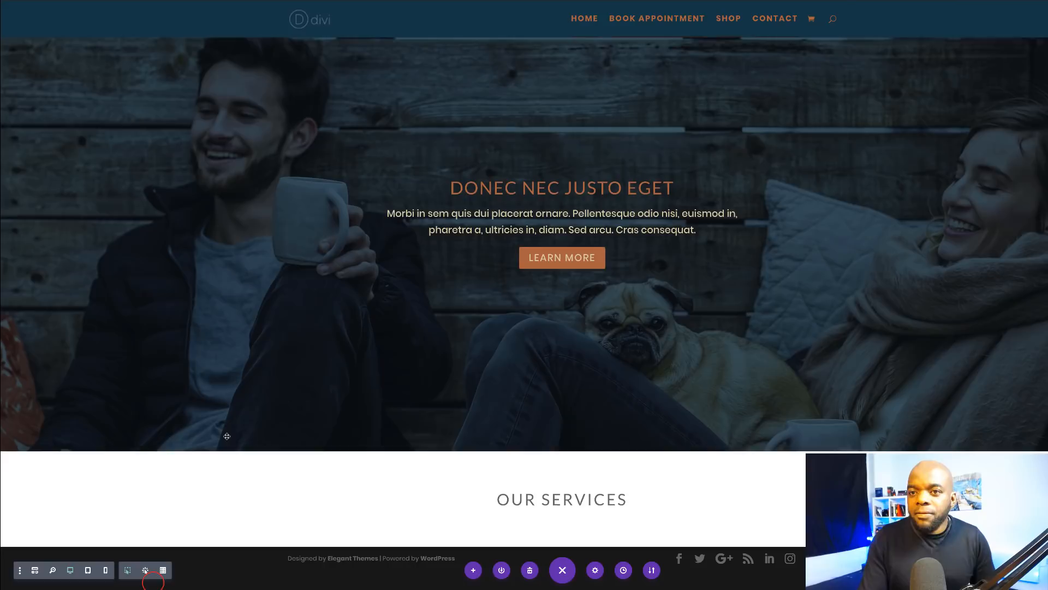
mouse_move(21, 461)
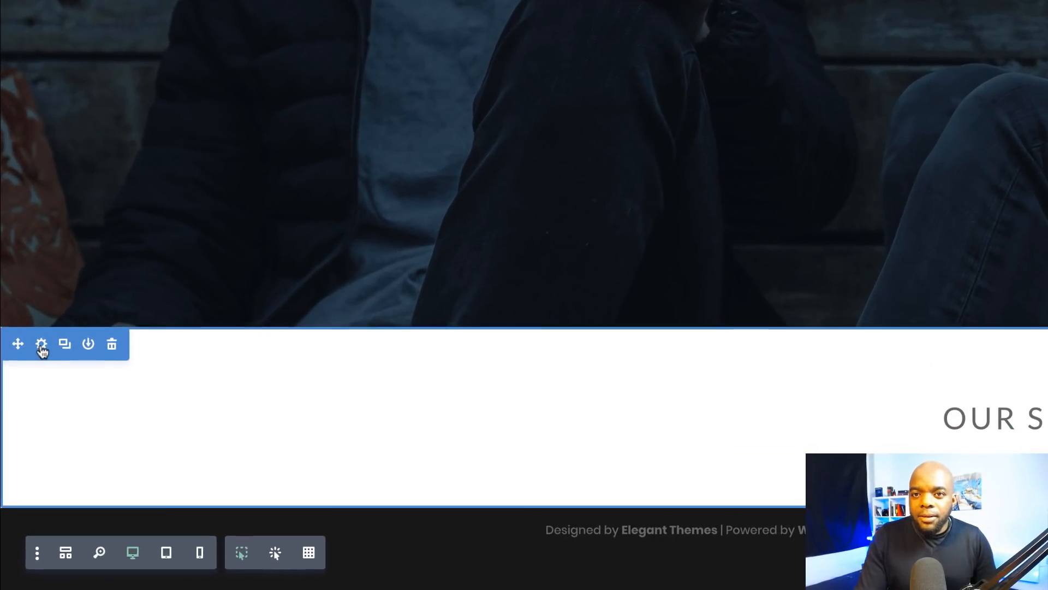
Step: Set the Our Services section background colour to rust (#bd632f) and save
click(41, 345)
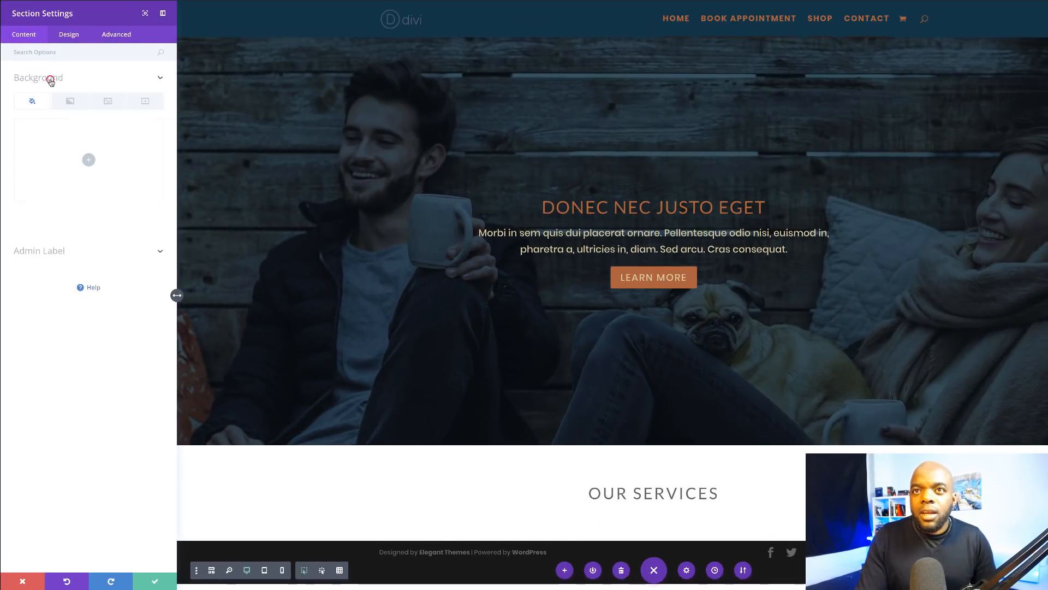
click(50, 81)
click(89, 159)
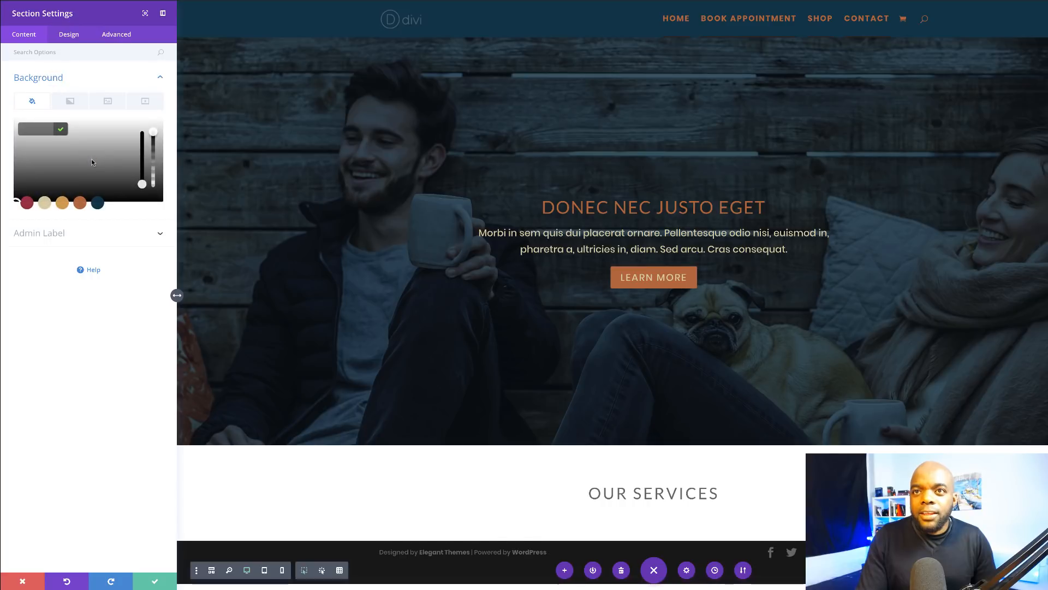
click(62, 203)
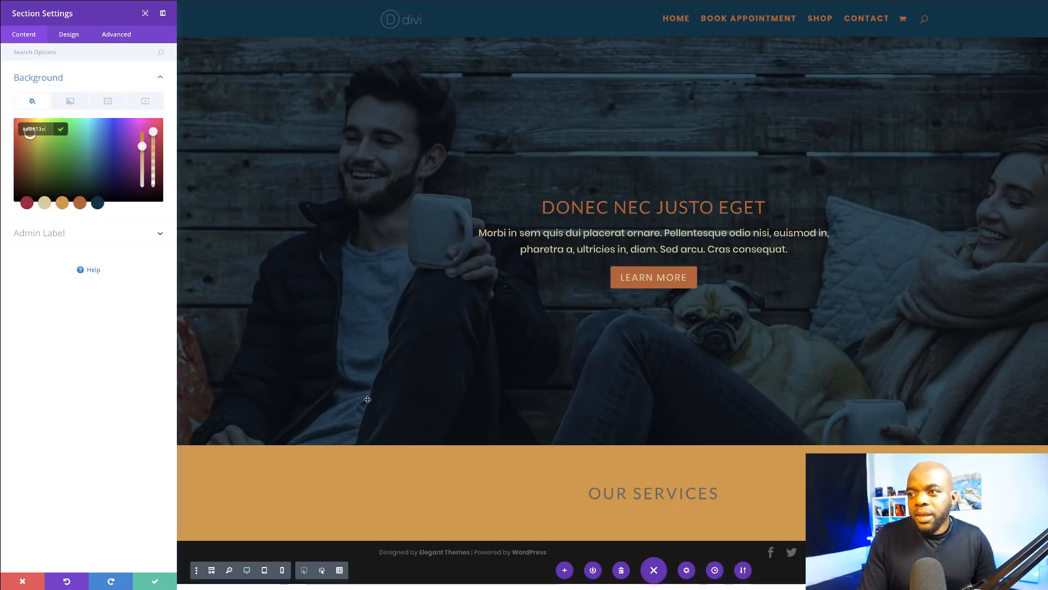
click(80, 203)
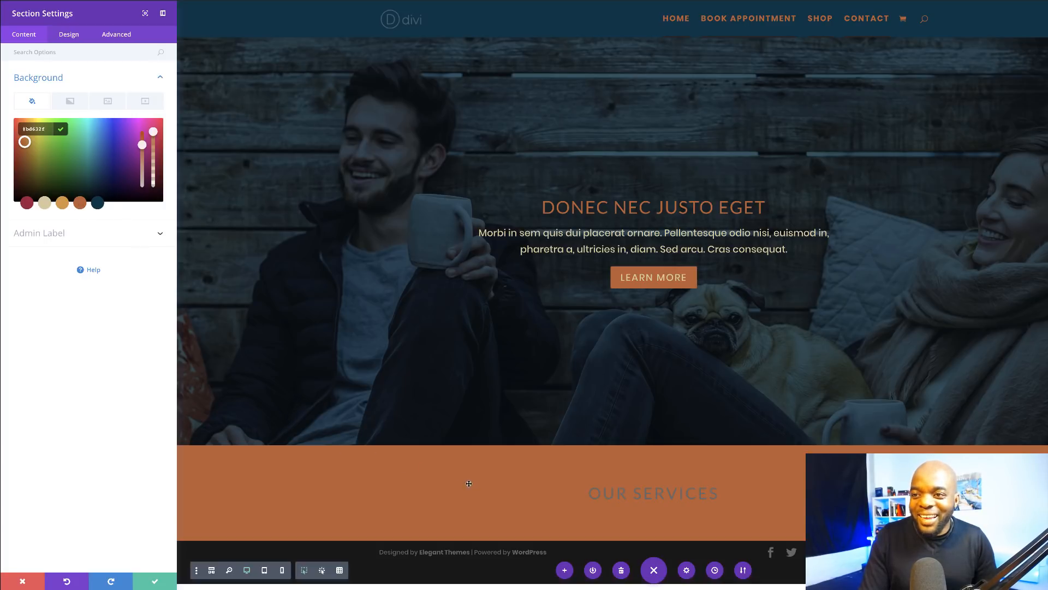
click(159, 582)
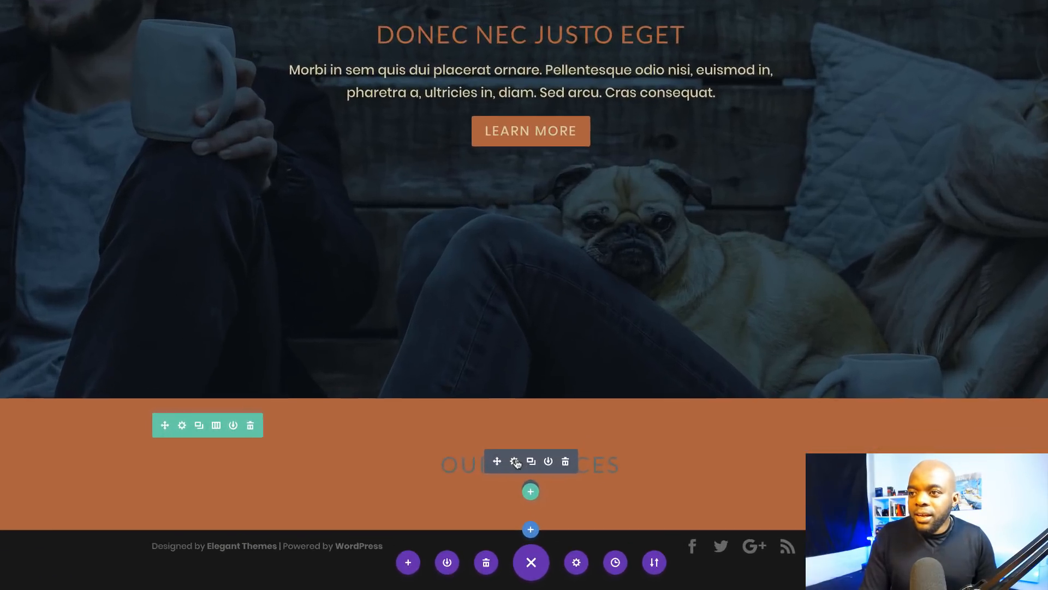
Step: Colour the OUR SERVICES heading text beige (#d8c99b) and save the module
click(551, 497)
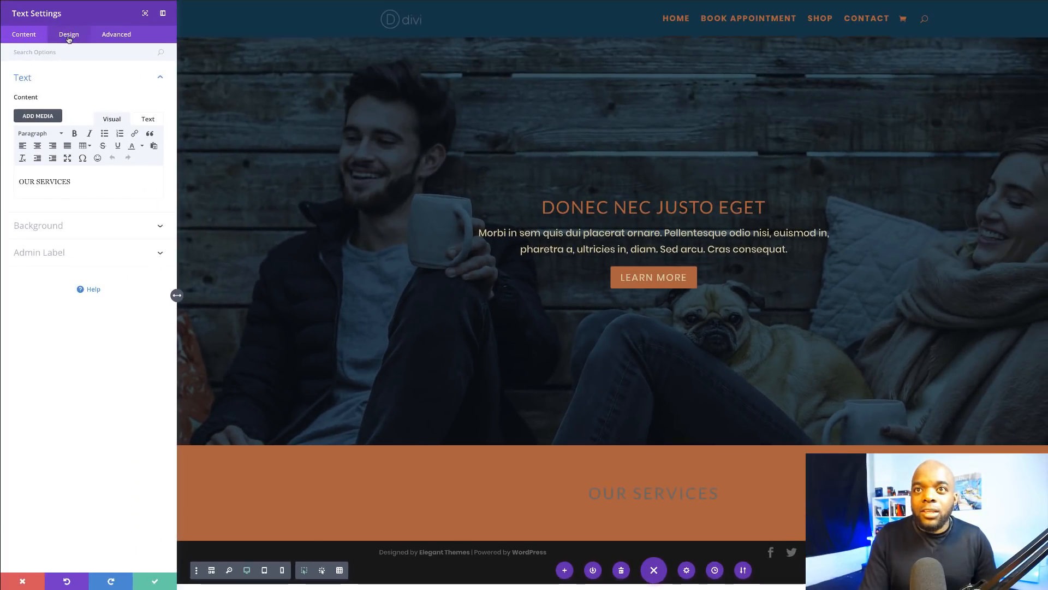
click(69, 35)
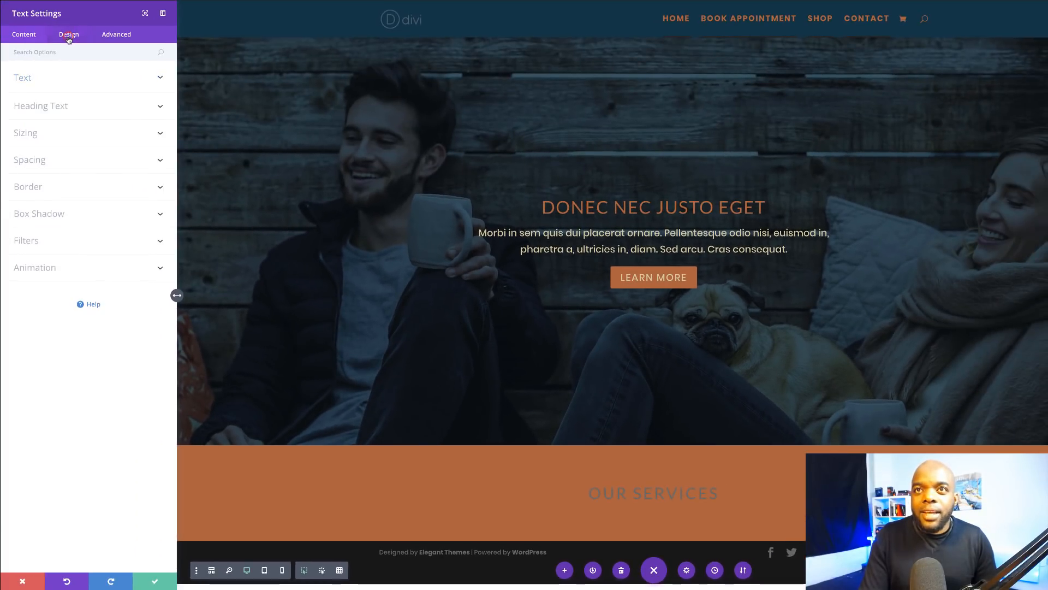
click(31, 77)
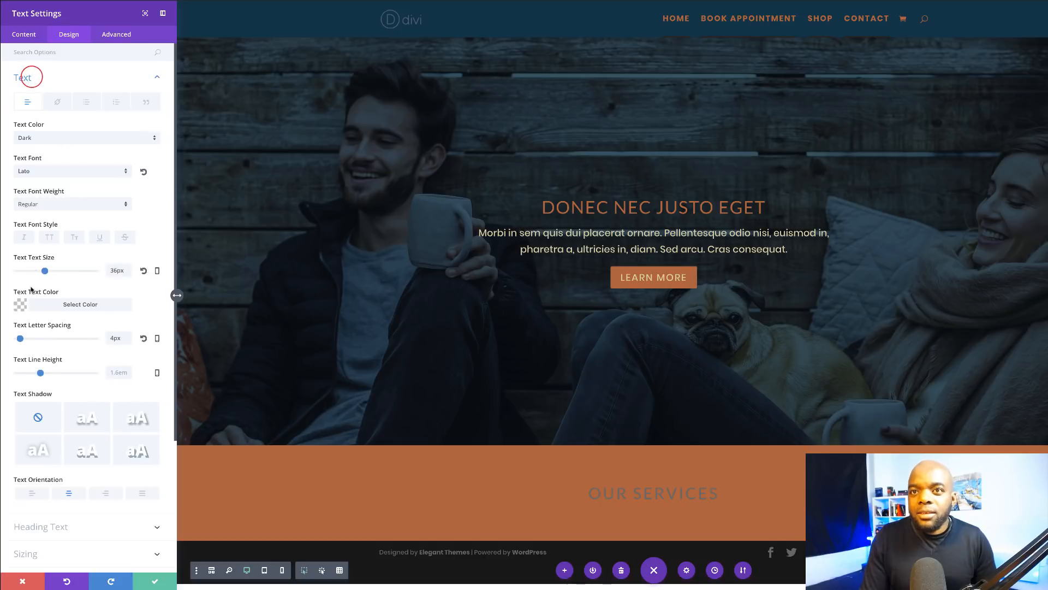
click(20, 304)
click(42, 400)
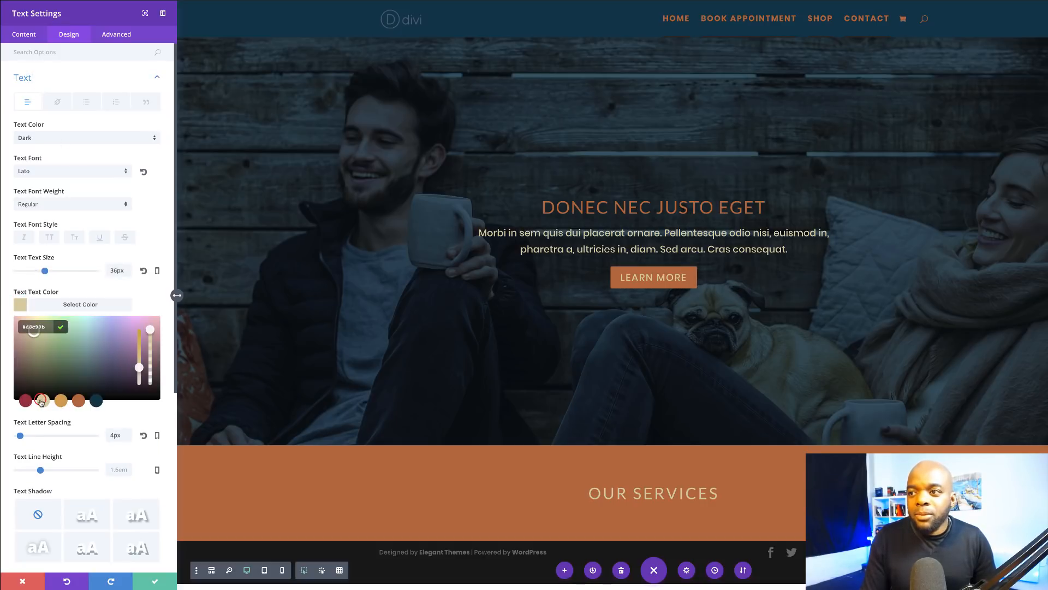
click(161, 579)
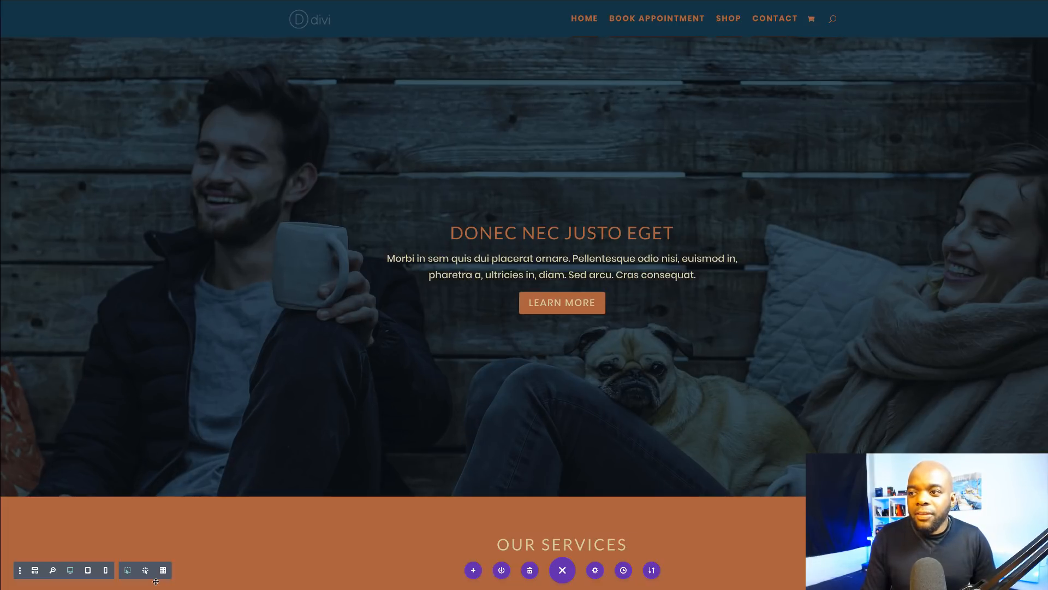
scroll(548, 492, down, 1)
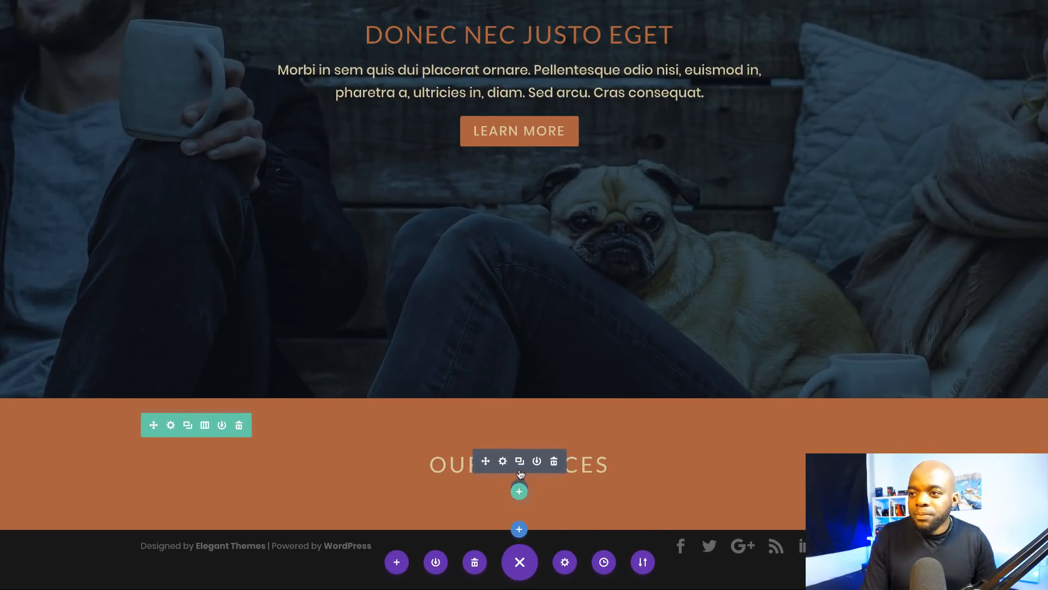
Step: Insert a Divider module below the OUR SERVICES heading
click(519, 490)
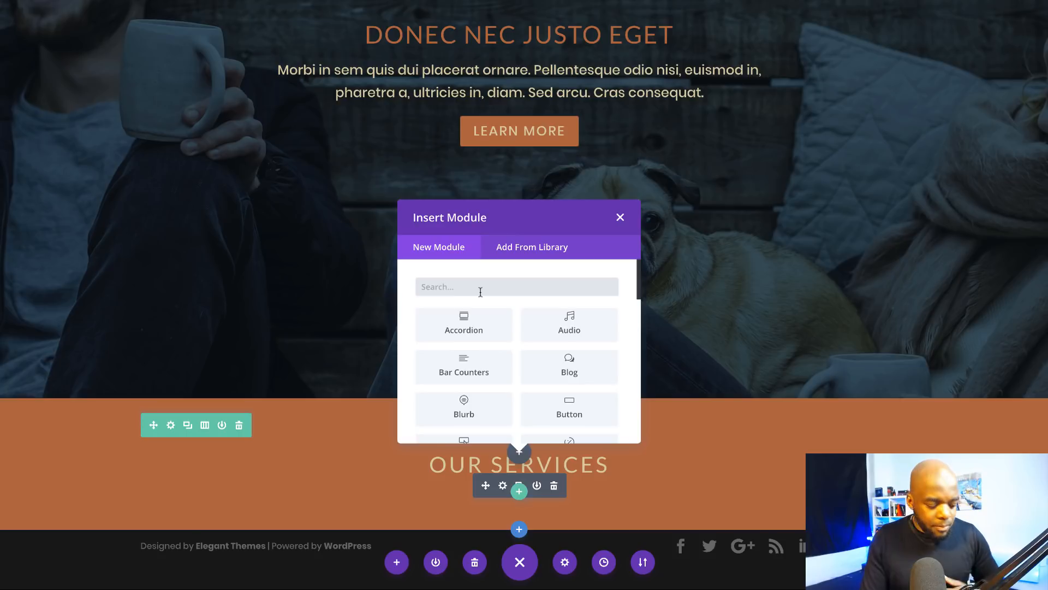
text(div)
click(464, 324)
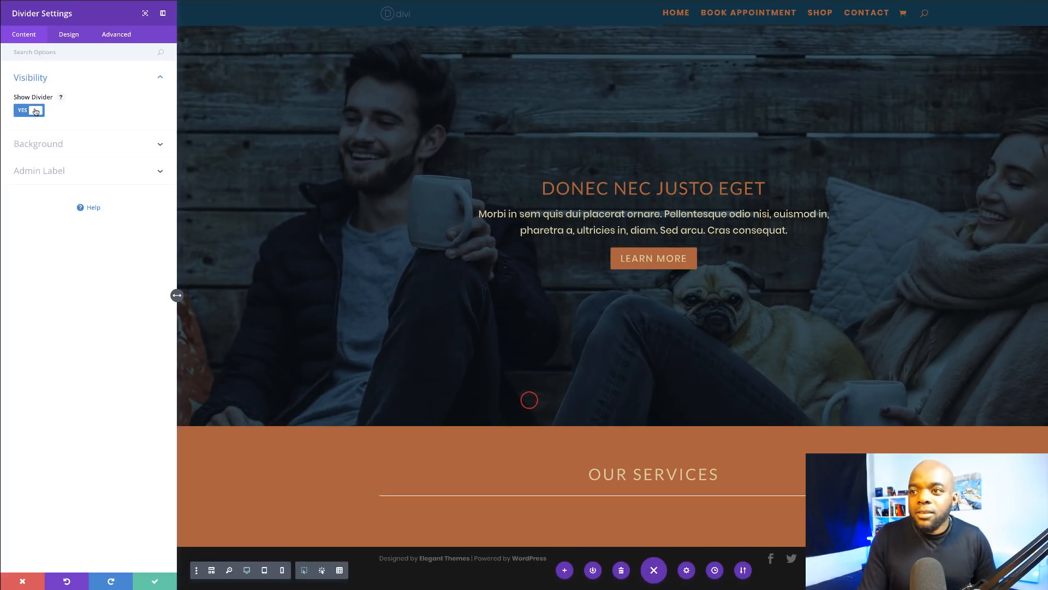
Step: Size the divider to 6px weight, 8px height and 9% width, centred
click(72, 35)
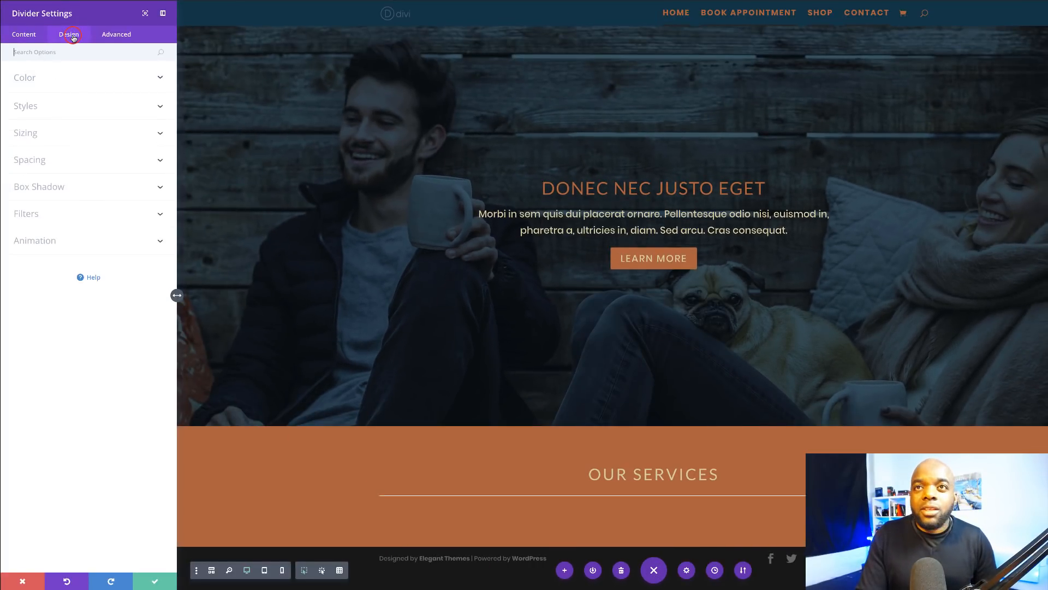
click(36, 135)
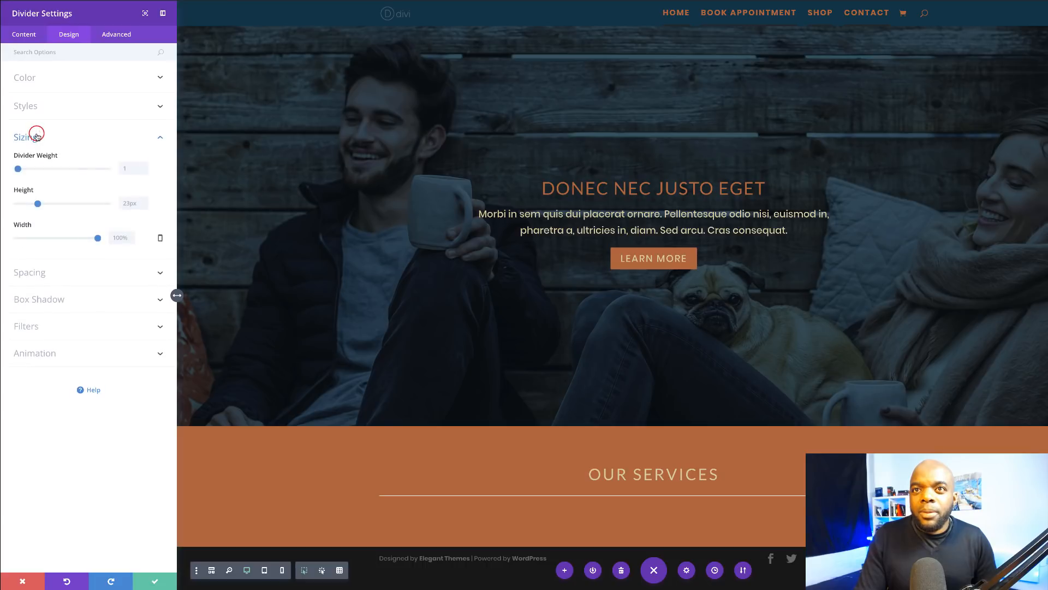
click(20, 169)
drag(20, 170, 23, 171)
click(24, 208)
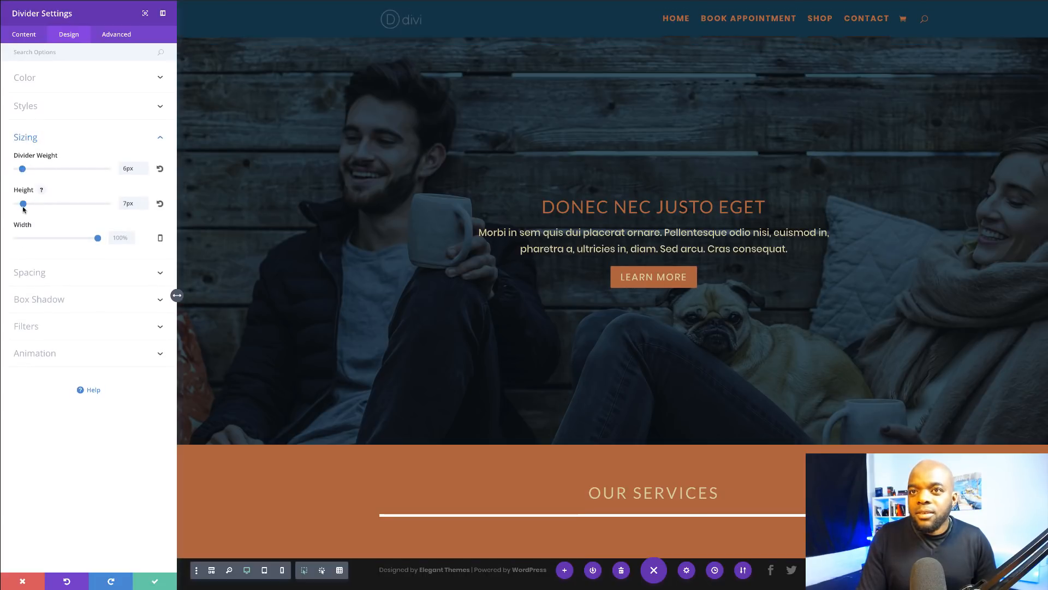
drag(24, 209, 25, 209)
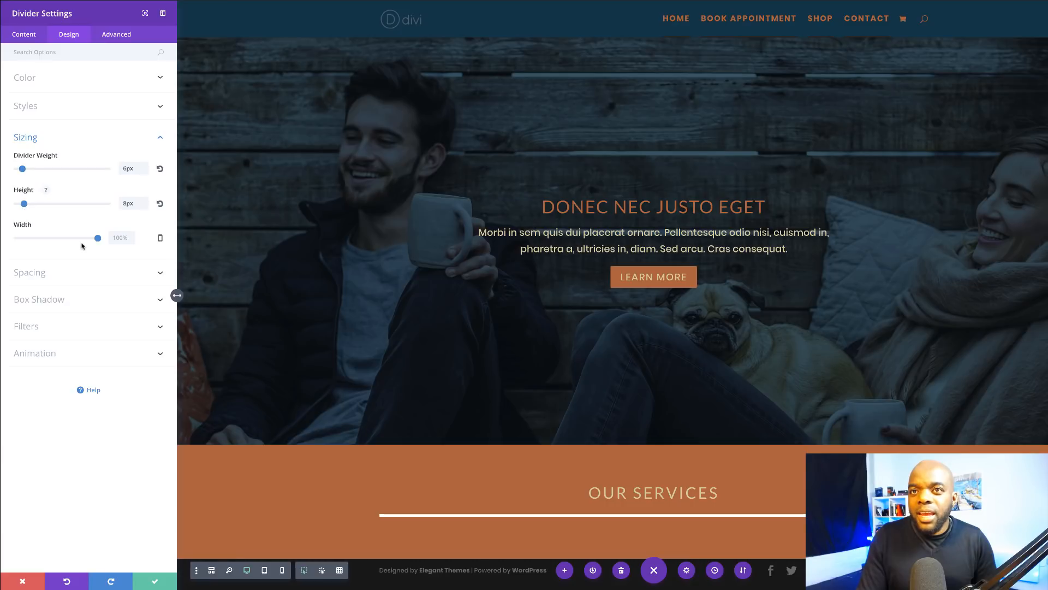
drag(97, 239, 25, 240)
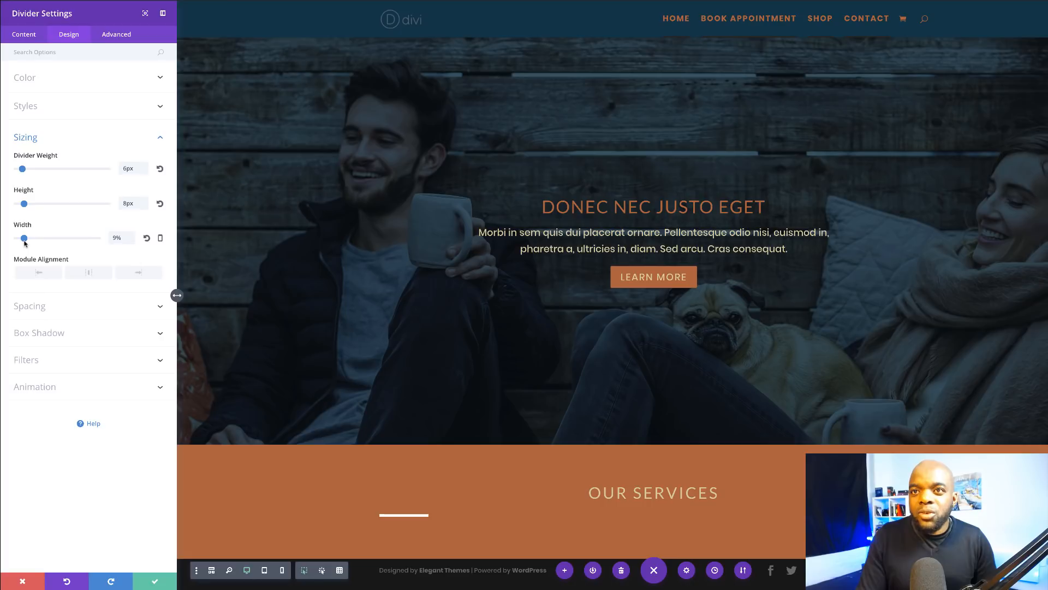
click(92, 273)
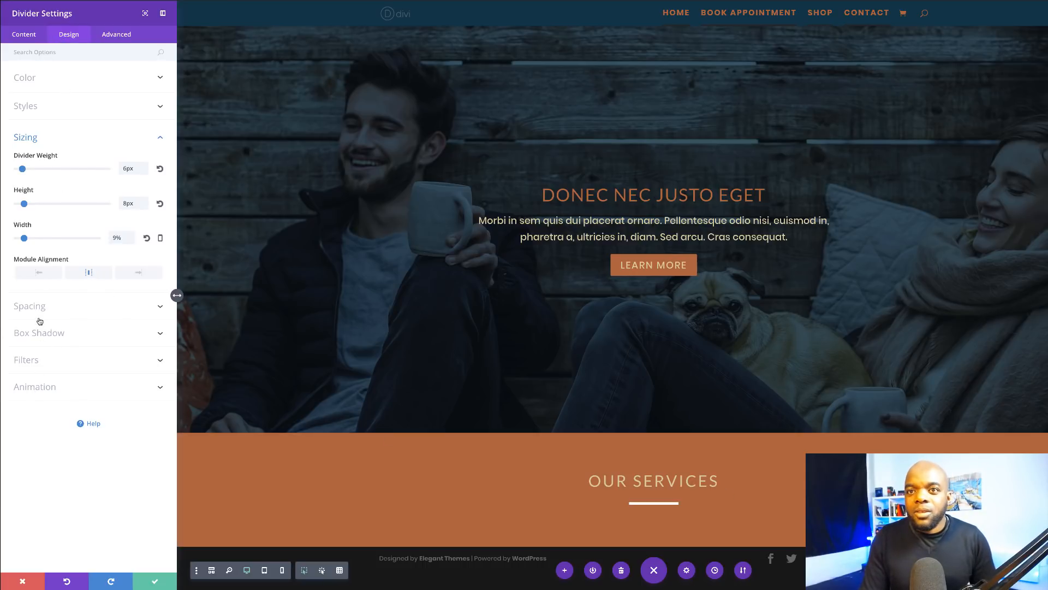
Step: Colour the divider navy (#003347) and save its settings
click(38, 78)
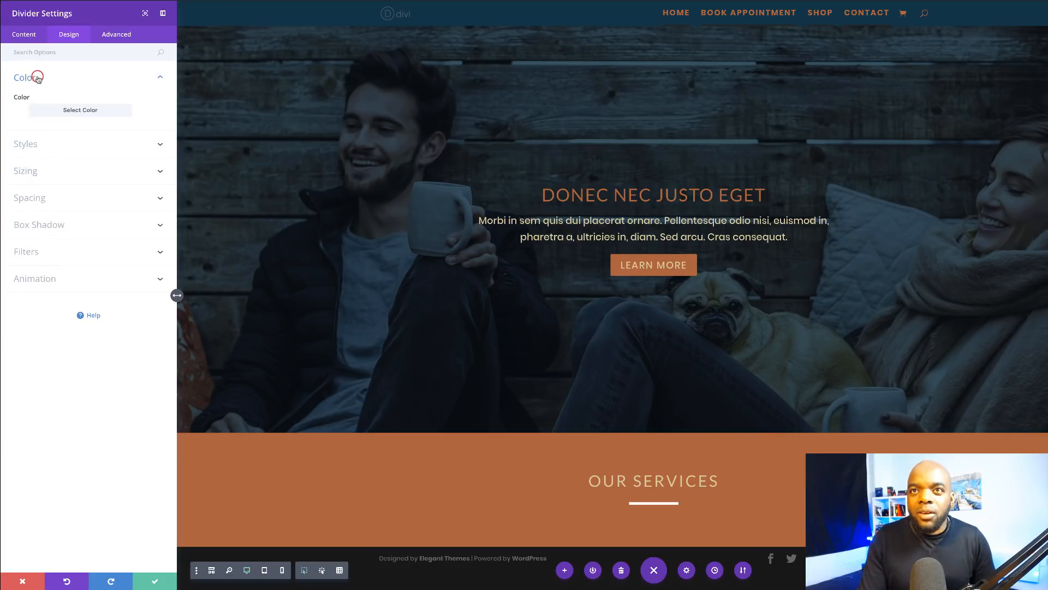
click(16, 108)
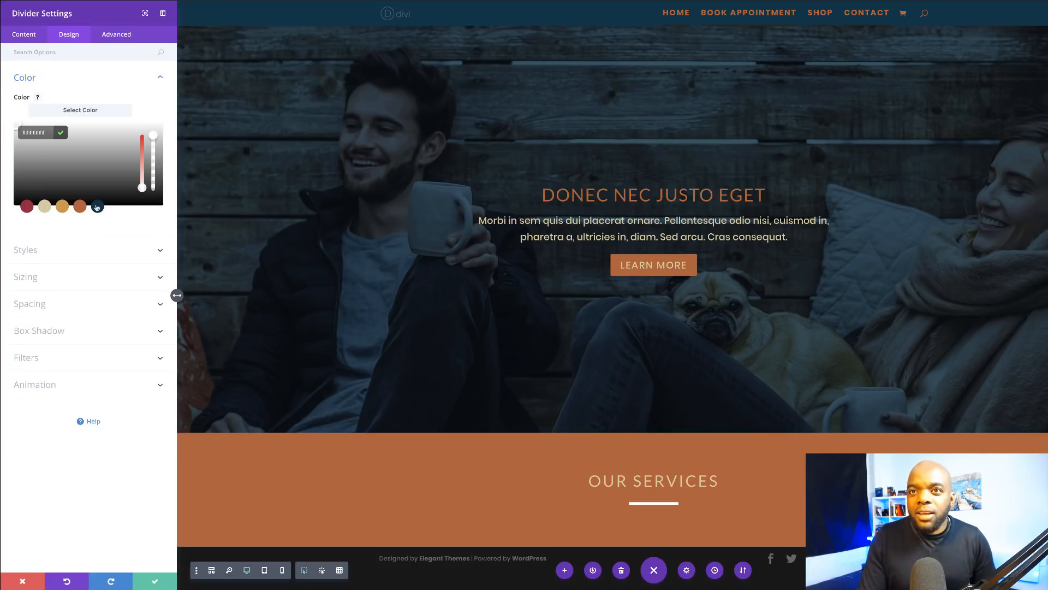
click(97, 206)
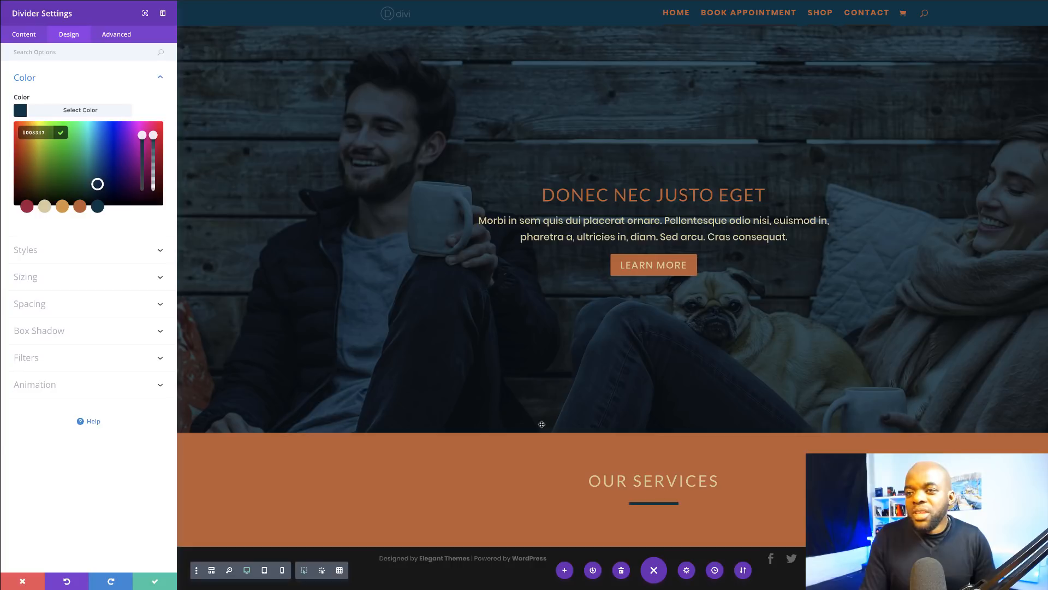
click(22, 208)
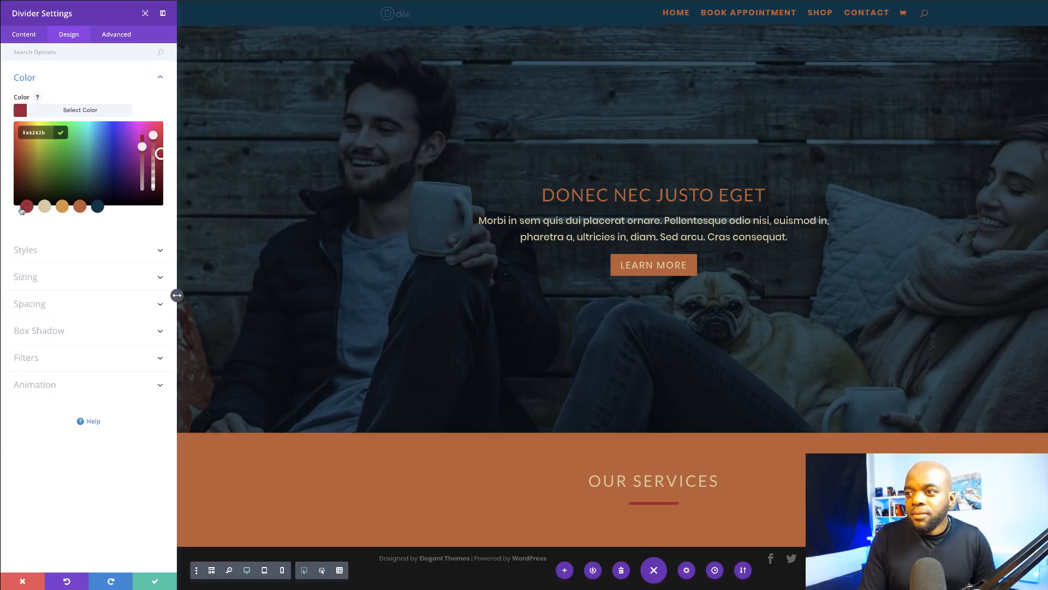
click(99, 209)
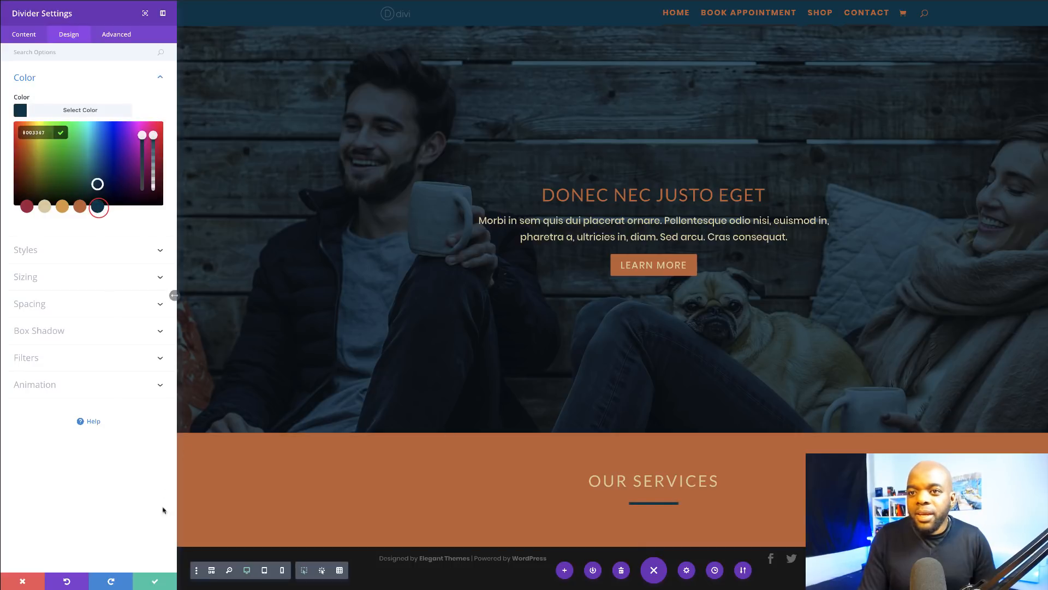
click(156, 581)
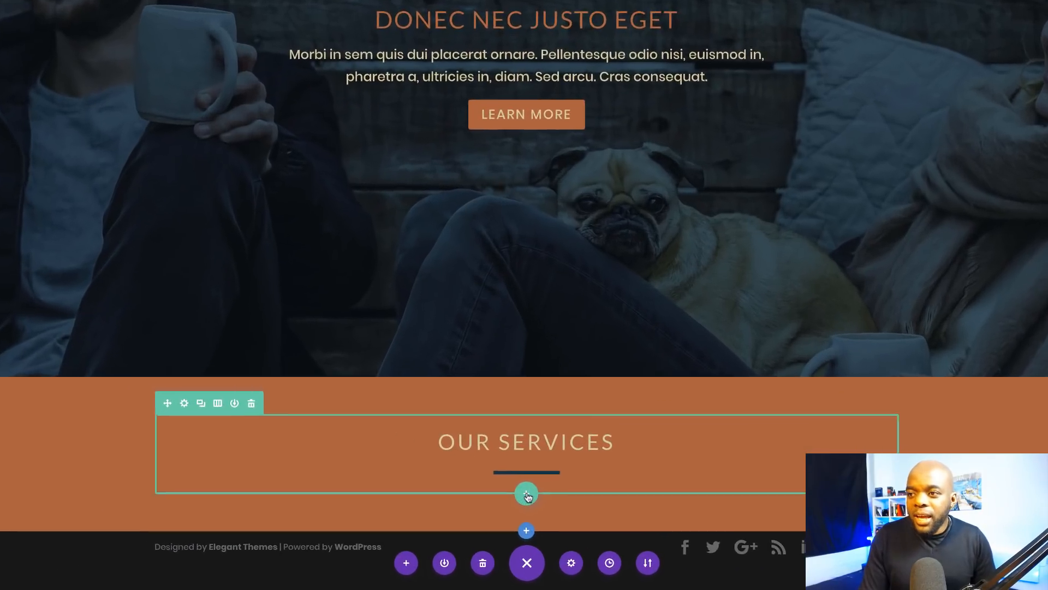
Step: Add a three-column row under OUR SERVICES with a Blurb titled 'Phasellus ultrices nulla'
click(526, 494)
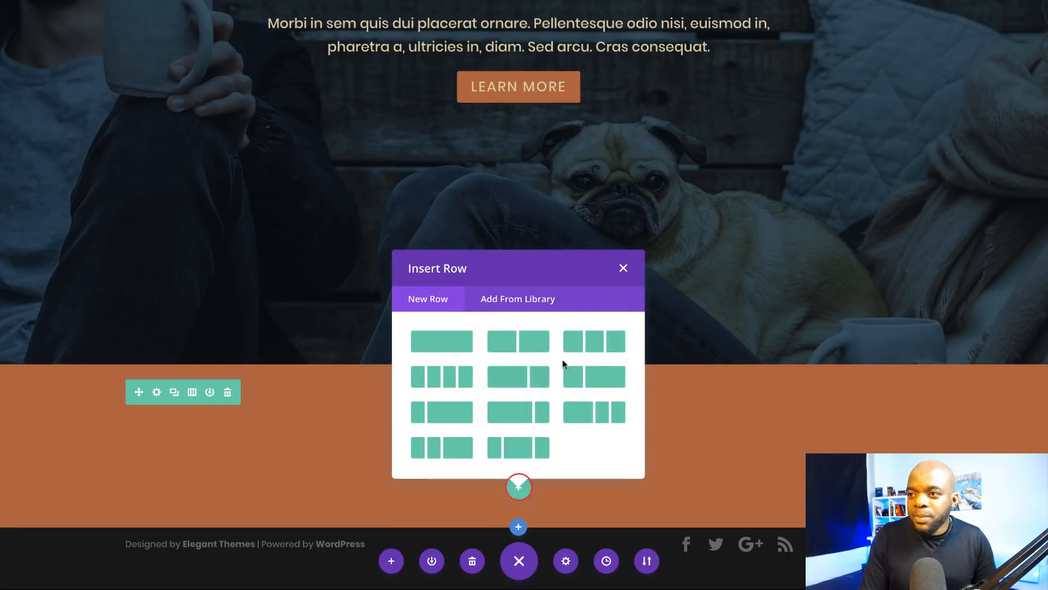
click(596, 341)
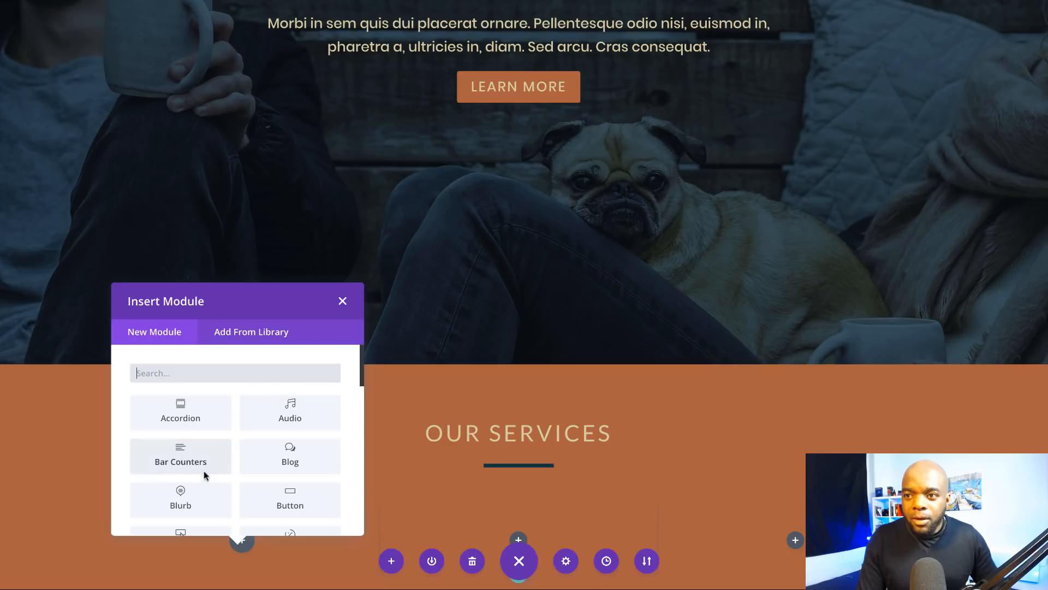
click(206, 499)
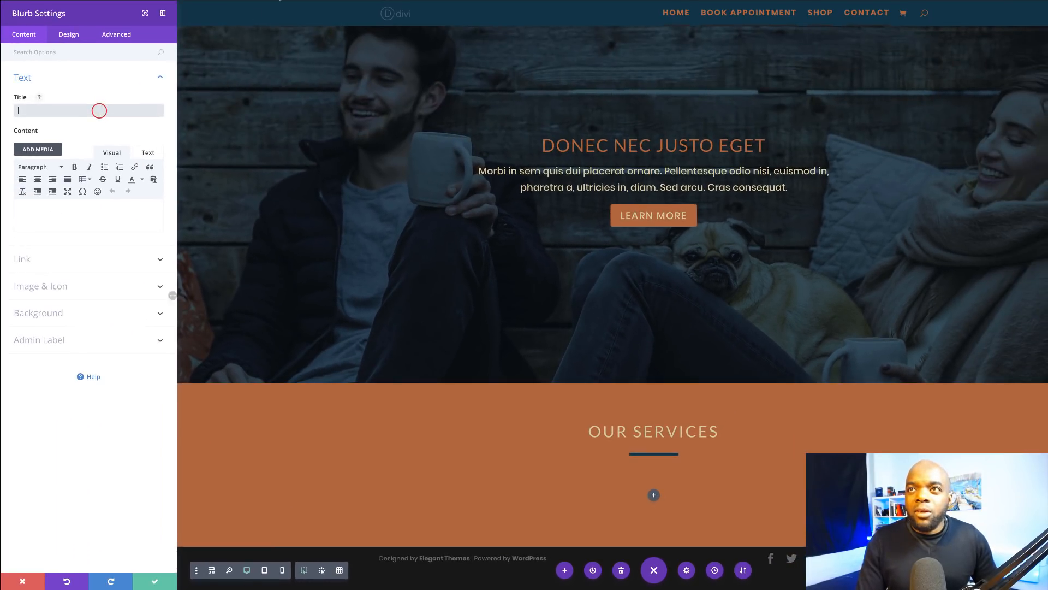
text(Phasellus ultrices nulla)
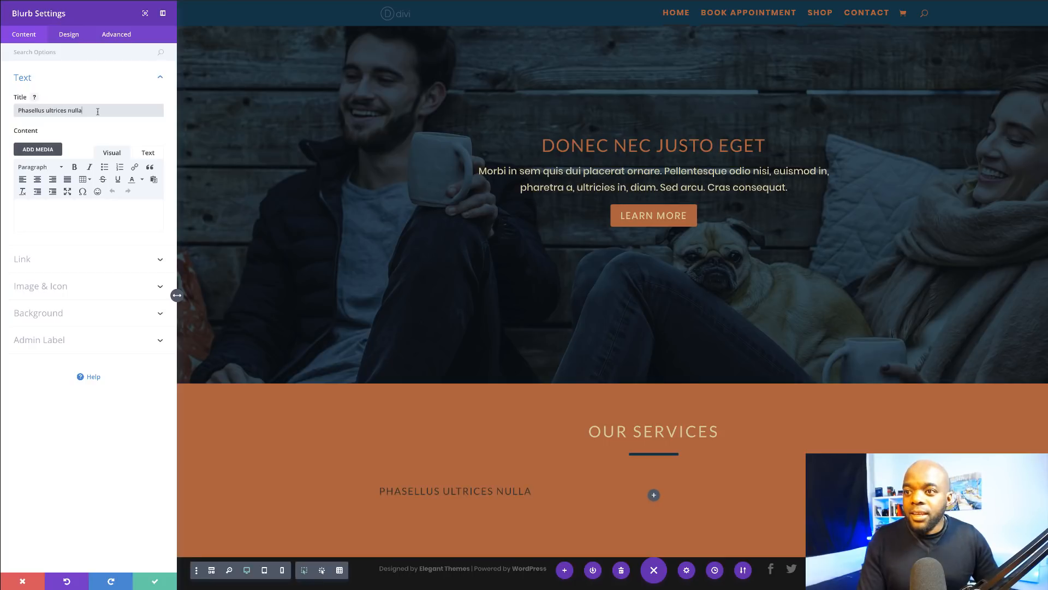
Step: Copy the Quisque a lectus sentences from the Lorem 2 page into the blurb's body
click(164, 1)
drag(559, 320, 597, 288)
key(ctrl+c)
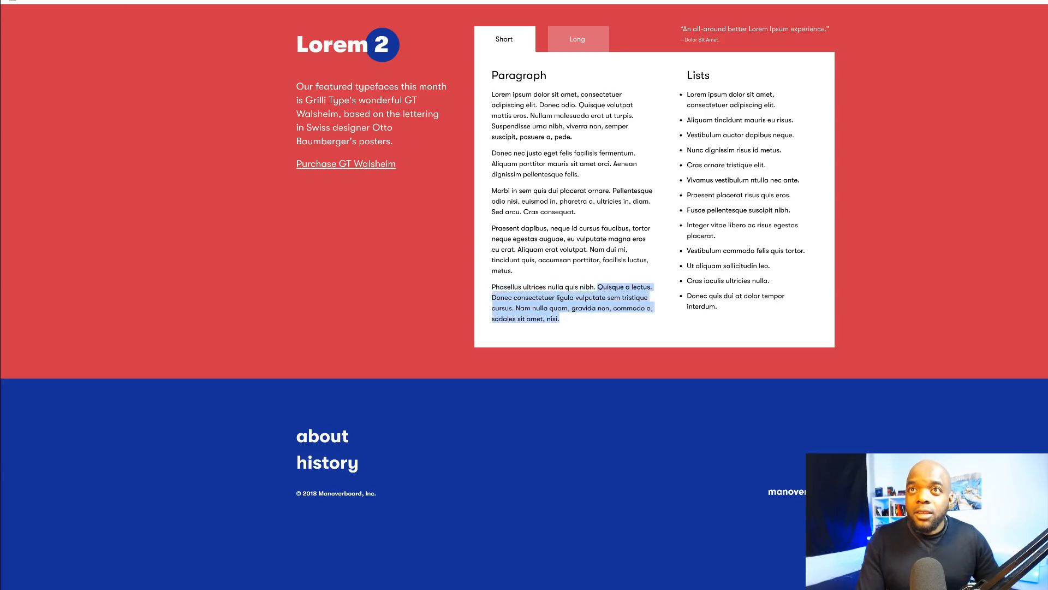
click(164, 1)
click(90, 212)
key(ctrl+v)
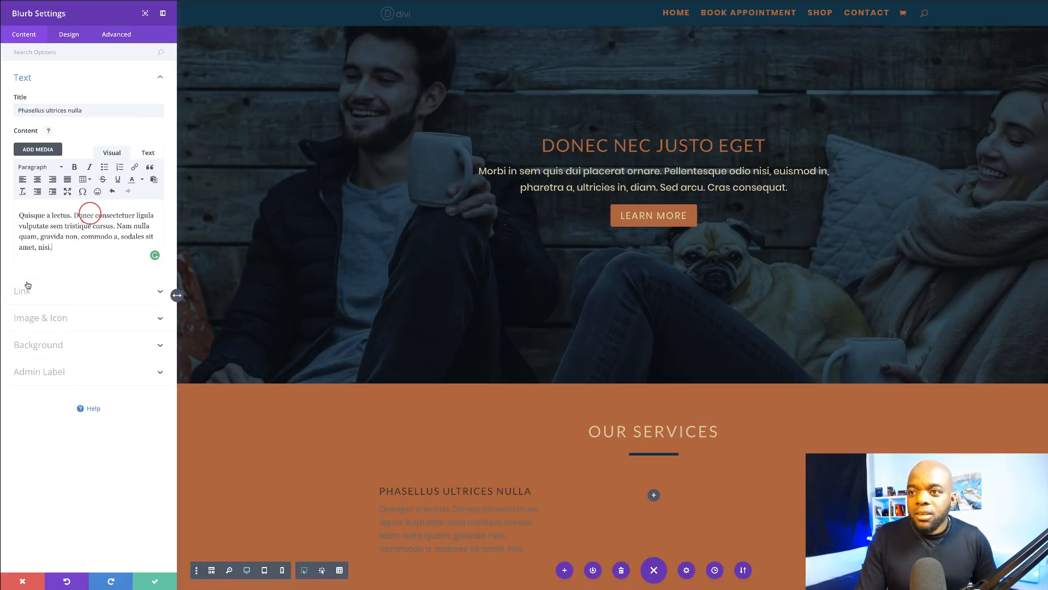
Step: Switch the blurb to use an icon and choose the credit-card icon
click(56, 319)
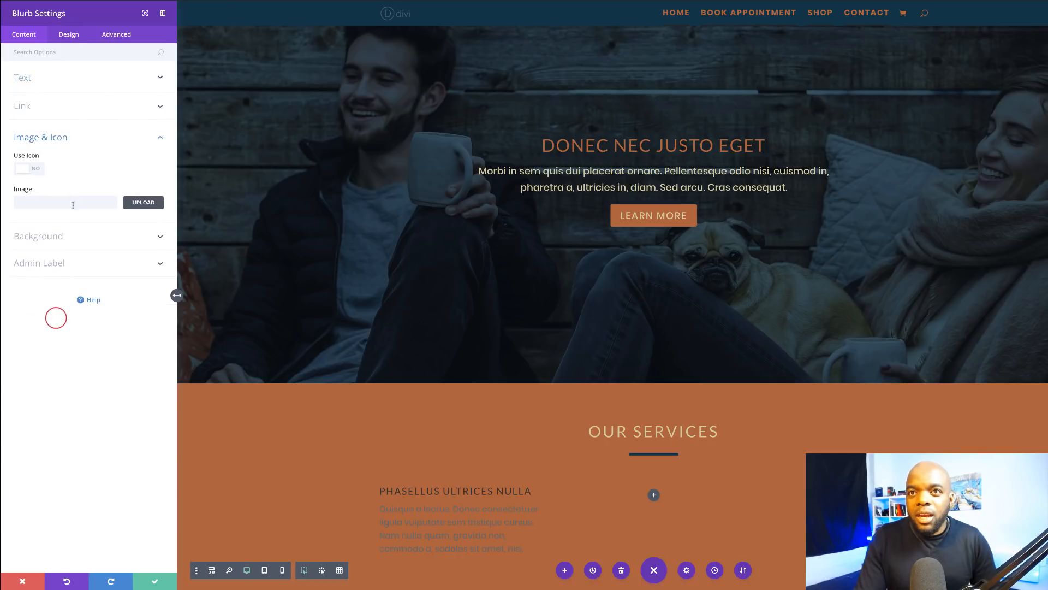
click(36, 171)
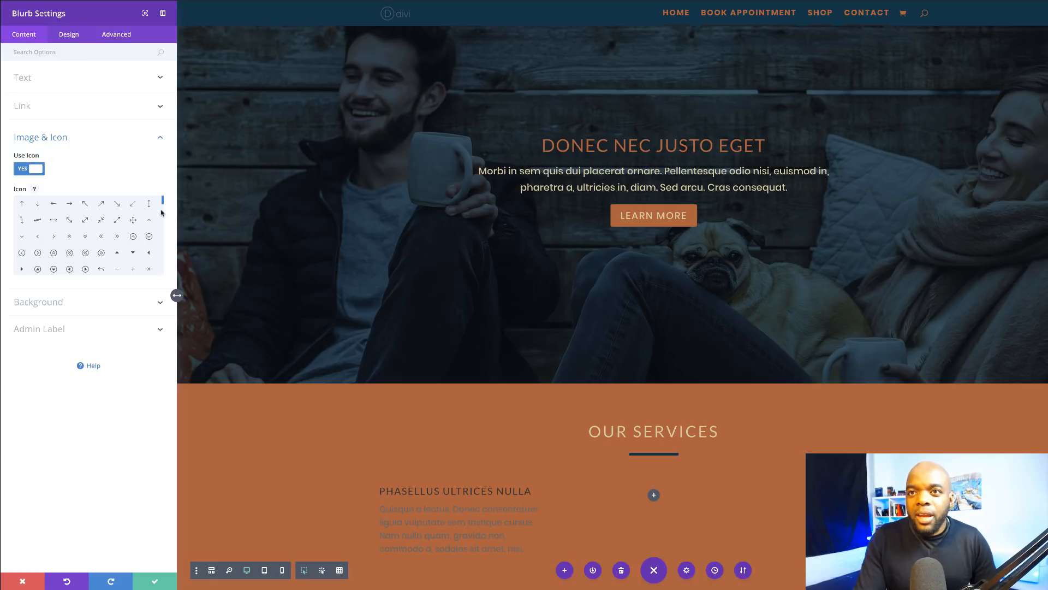
scroll(161, 211, down, 5)
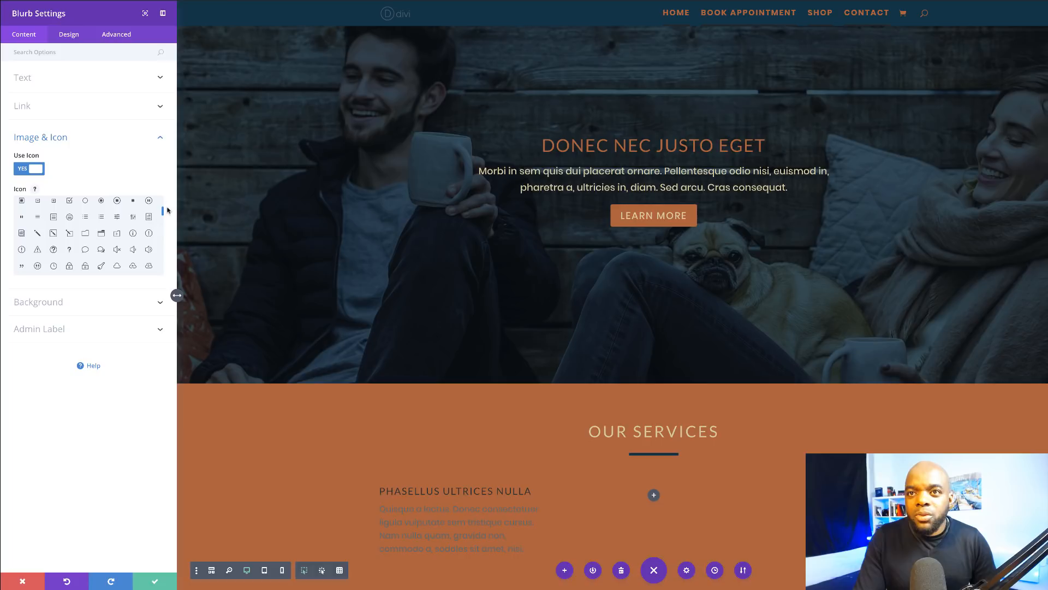
scroll(162, 213, down, 2)
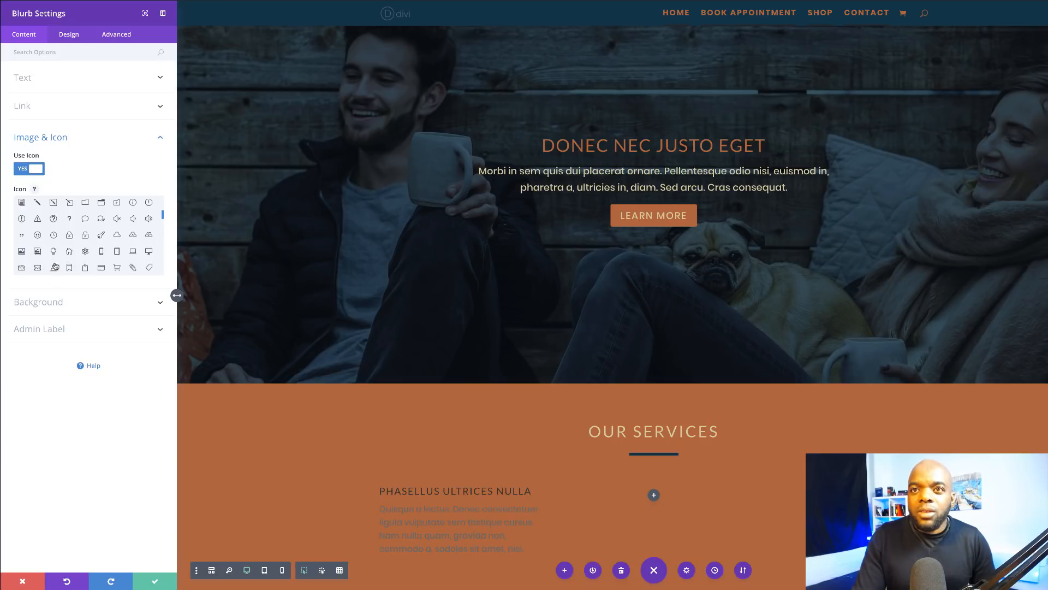
click(101, 269)
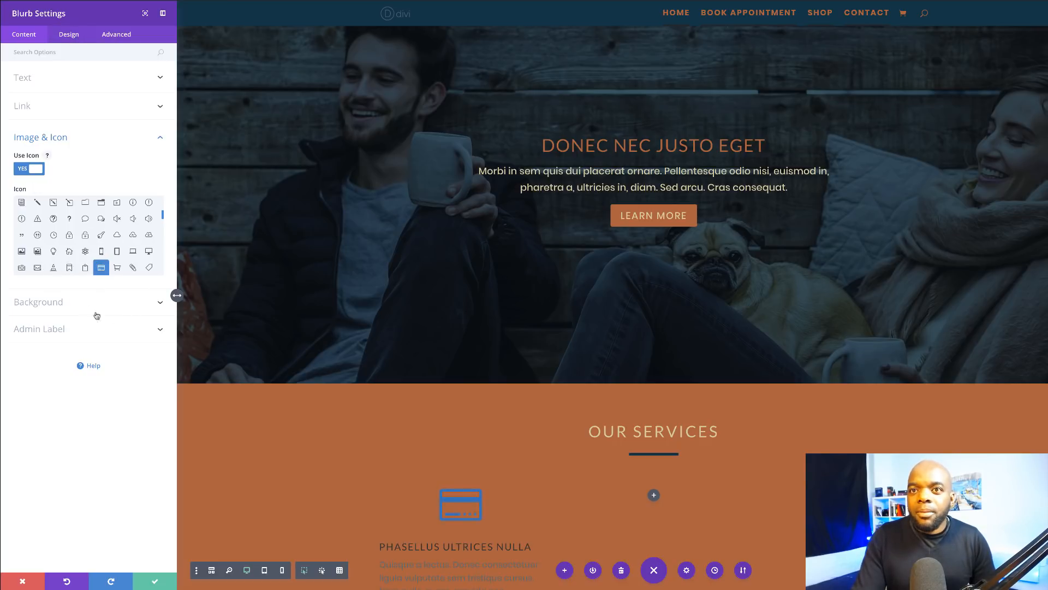
Step: Give the blurb a navy #003347 background colour
click(59, 302)
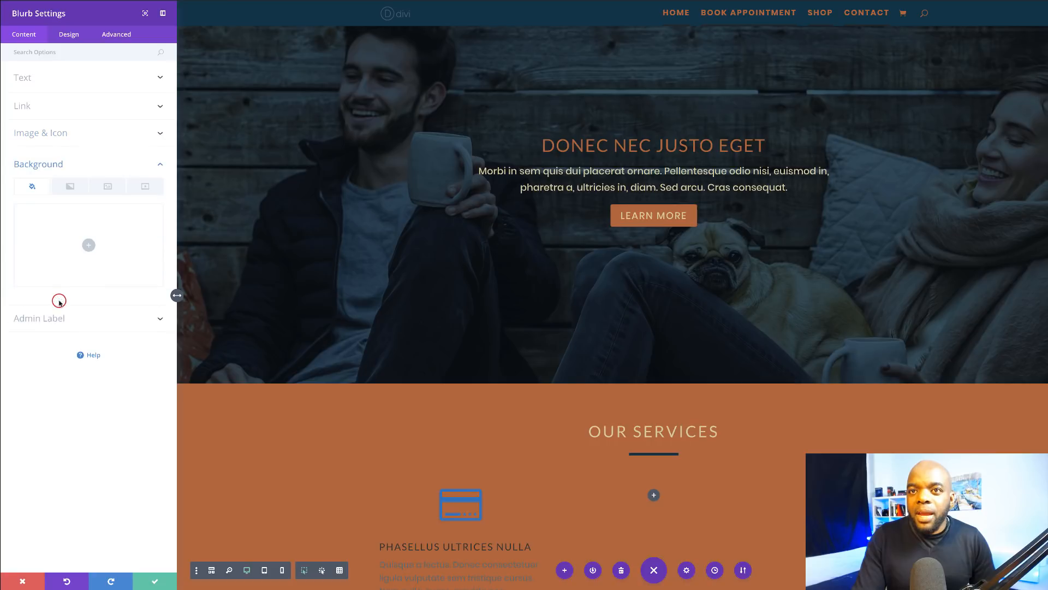
click(89, 246)
click(97, 288)
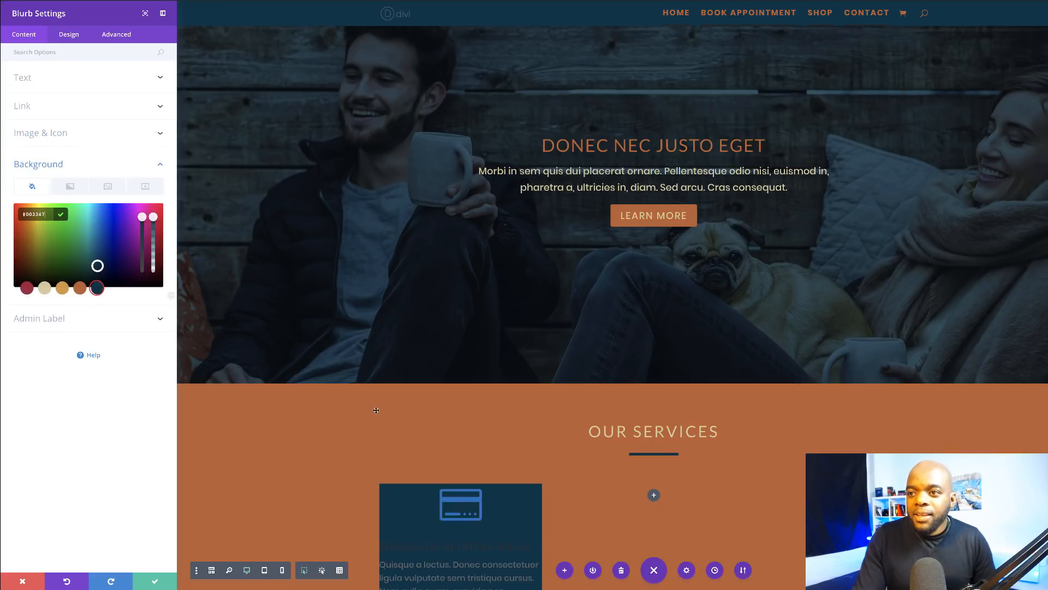
scroll(376, 410, down, 2)
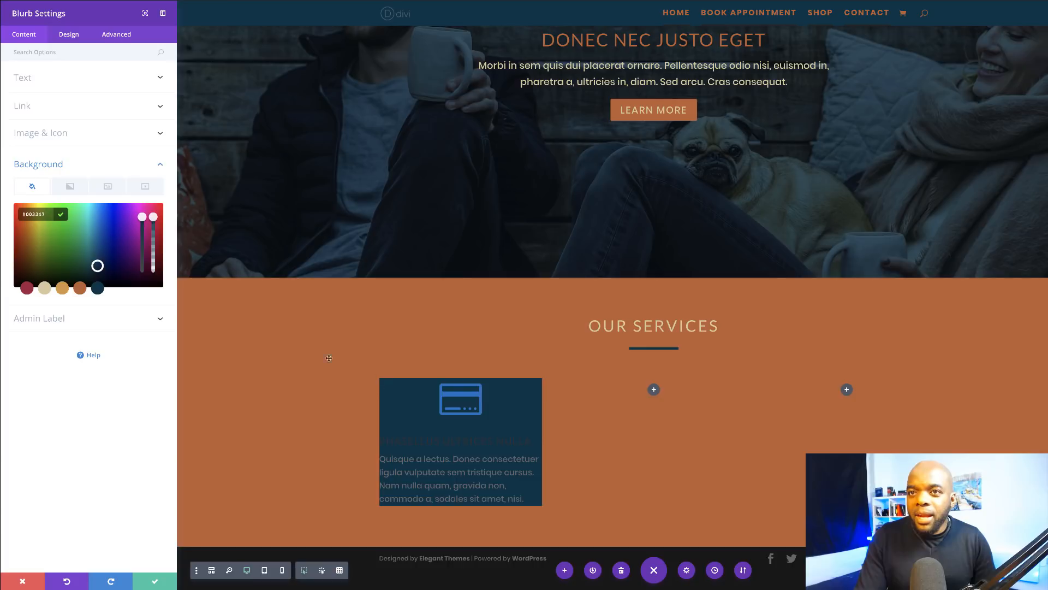
Step: Make the blurb icon beige and enable Circle Icon
click(71, 34)
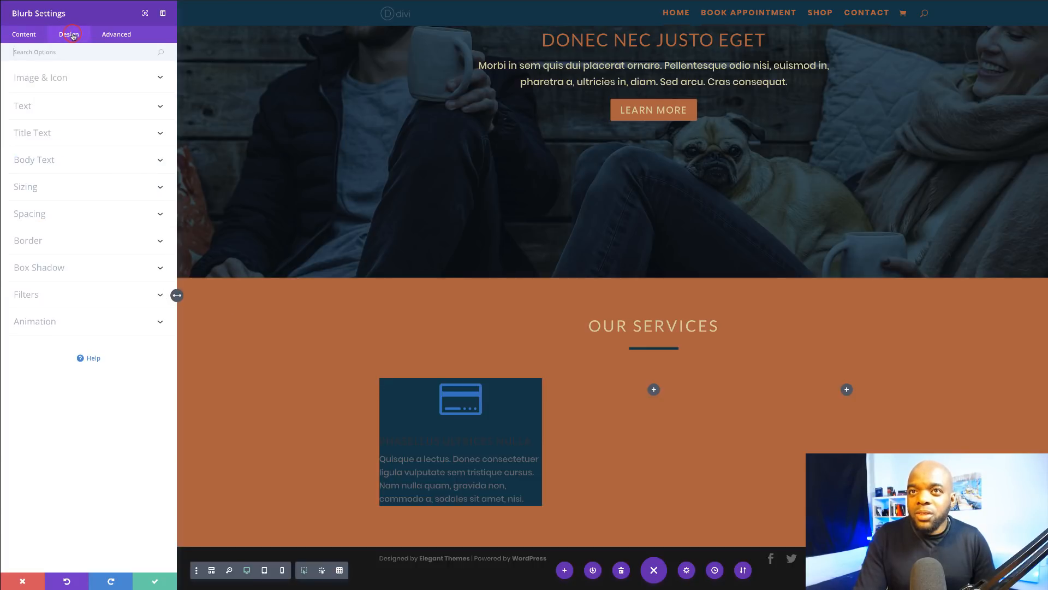
click(59, 79)
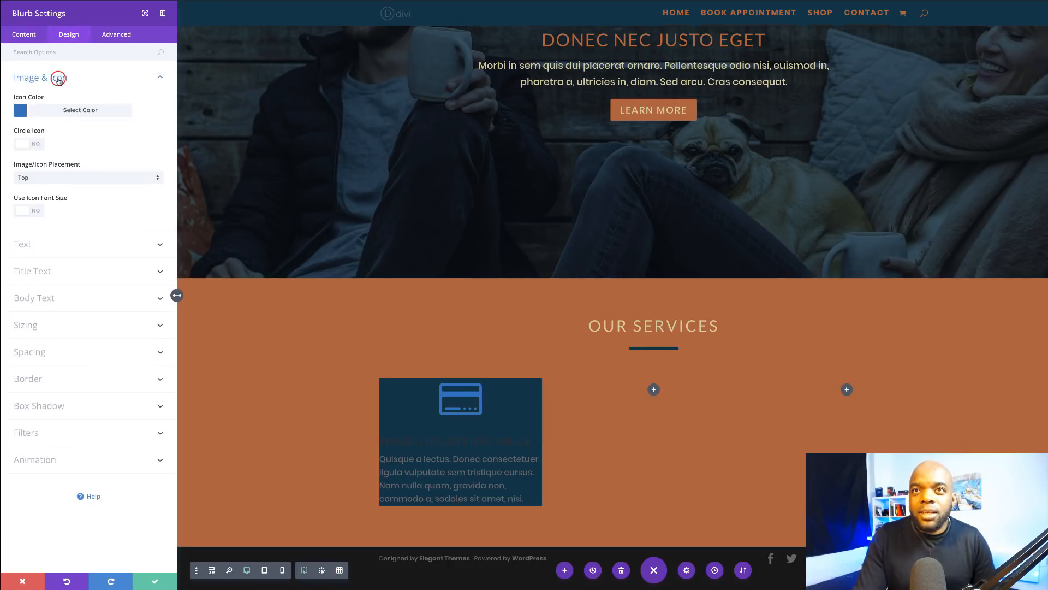
click(21, 112)
click(43, 208)
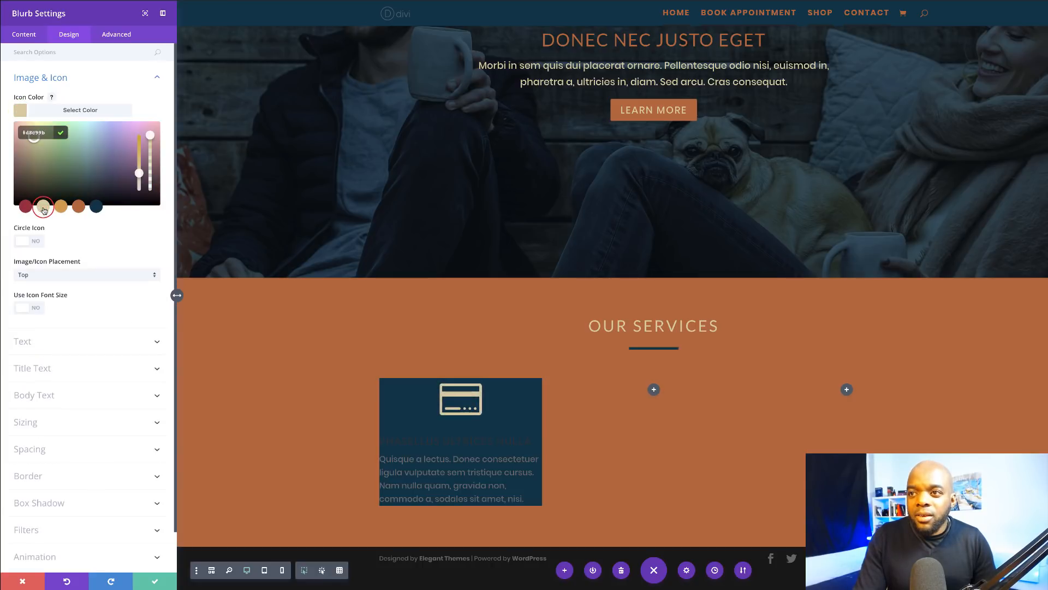
click(38, 242)
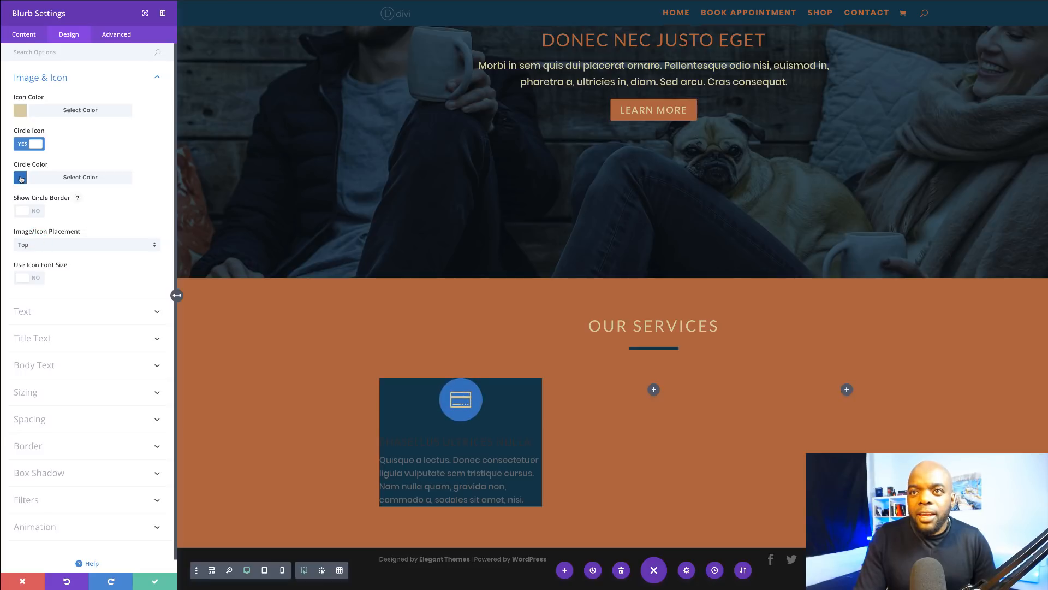
Step: Colour the icon circle red and set the icon size to 36px
click(21, 179)
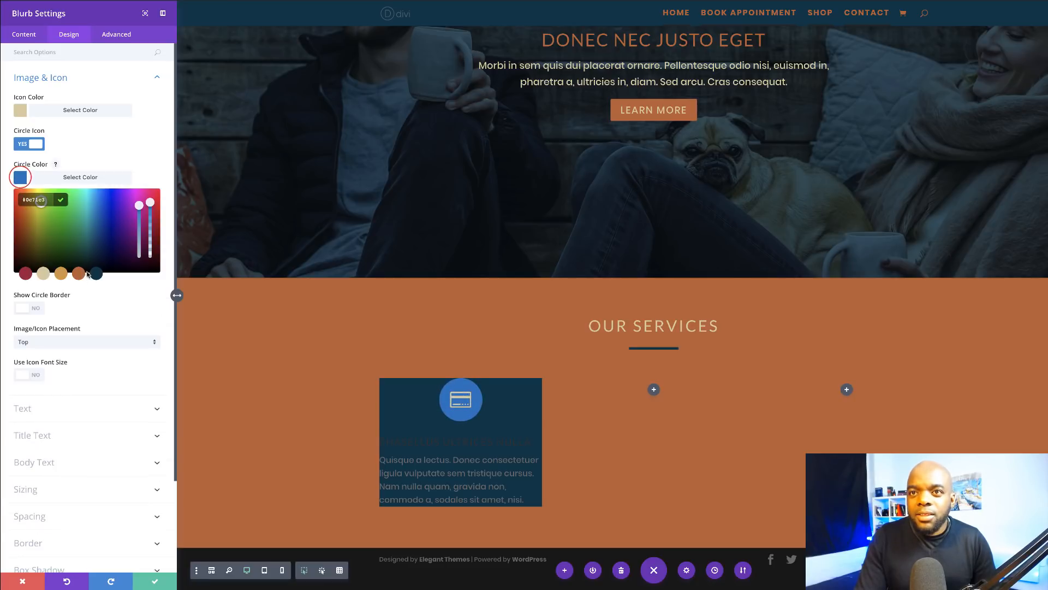
click(78, 274)
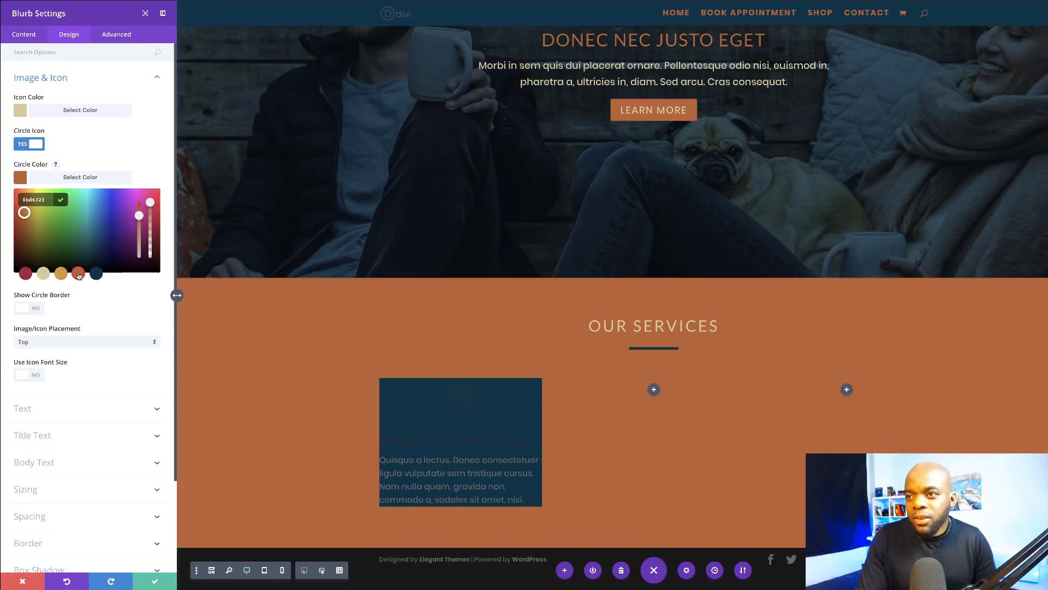
click(25, 274)
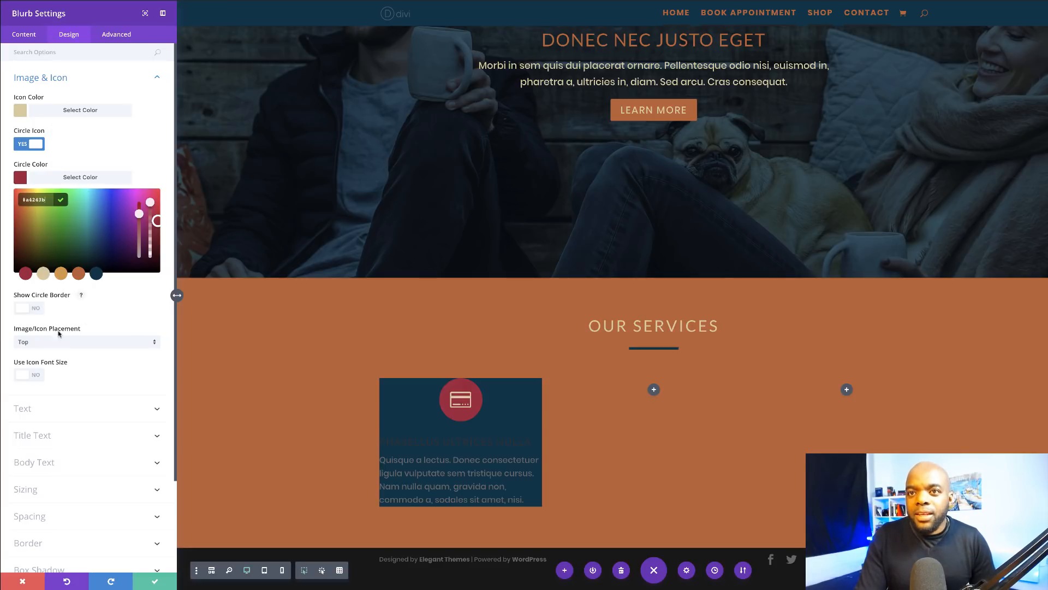
click(38, 375)
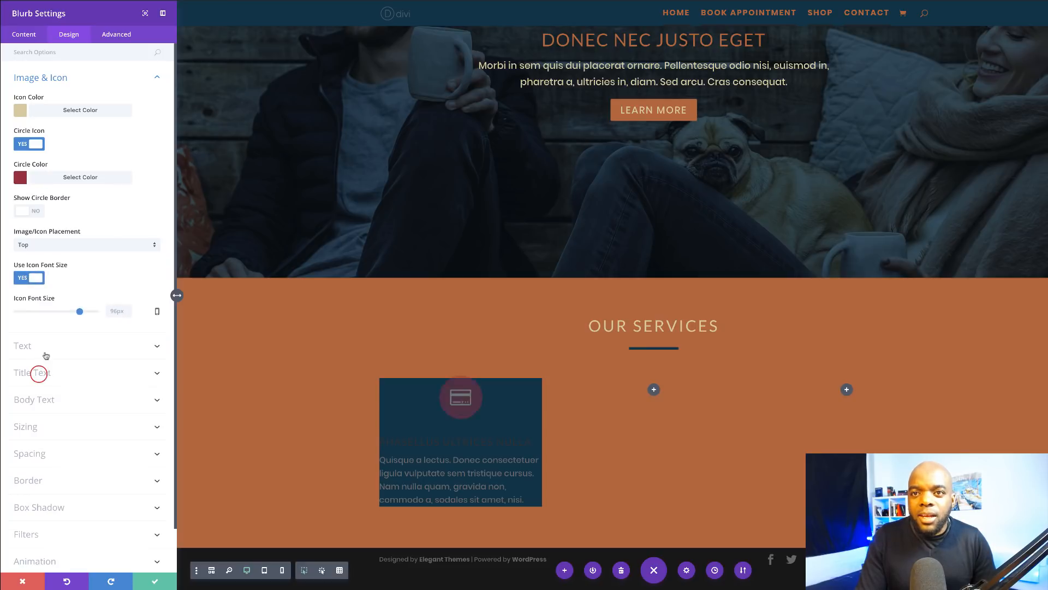
drag(79, 311, 40, 313)
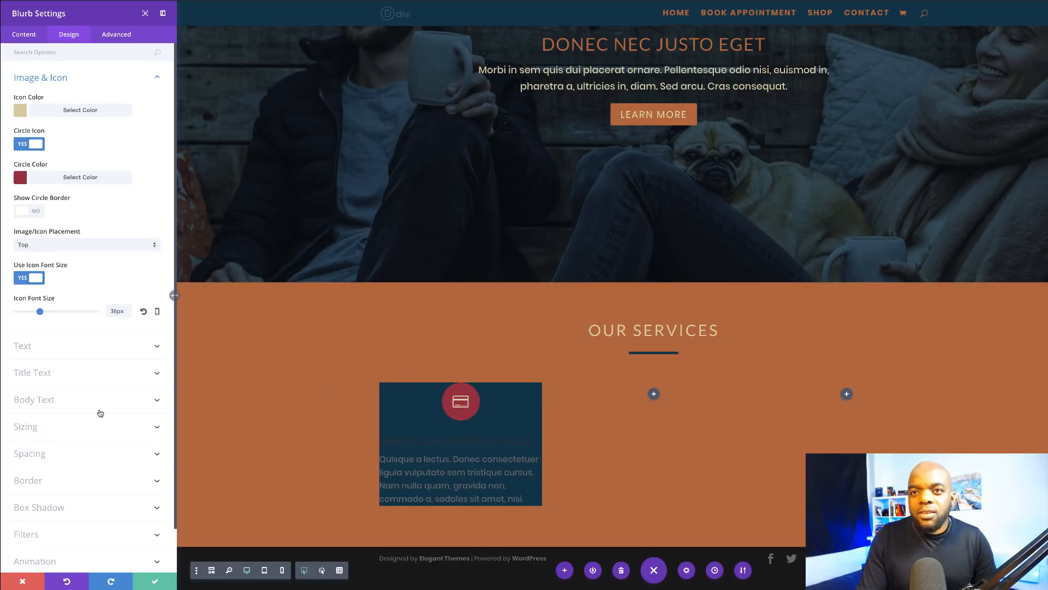
click(53, 373)
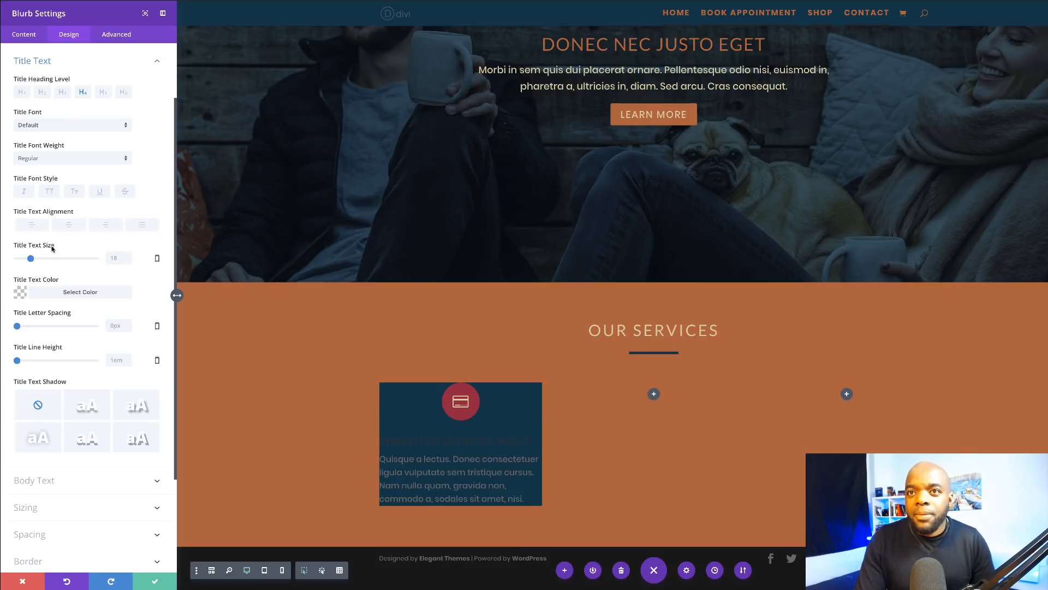
Step: Style the blurb title beige, centred, 18px and bold
click(24, 295)
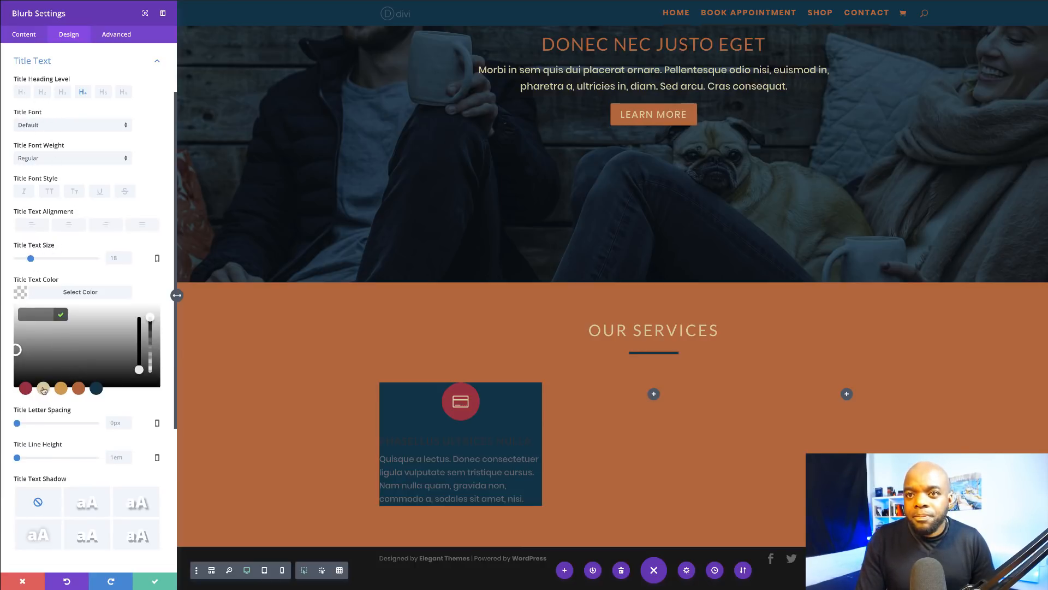
click(44, 389)
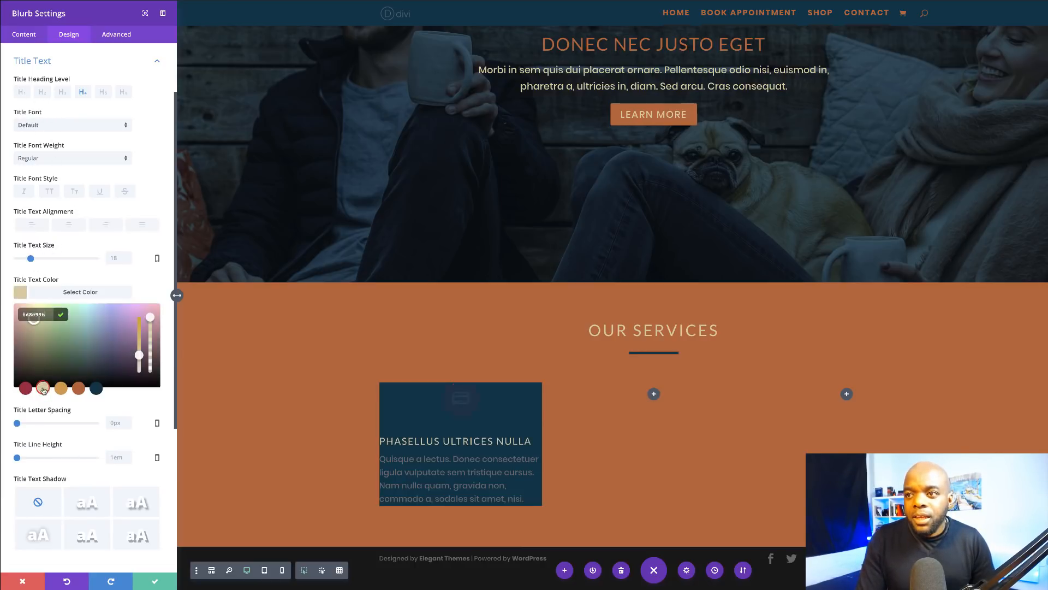
click(70, 226)
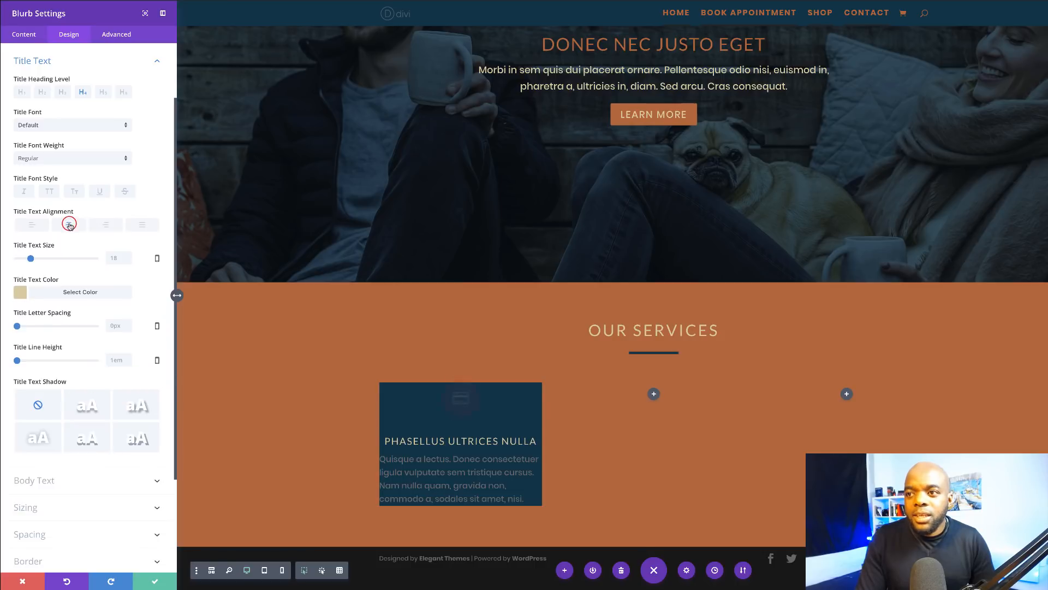
click(30, 259)
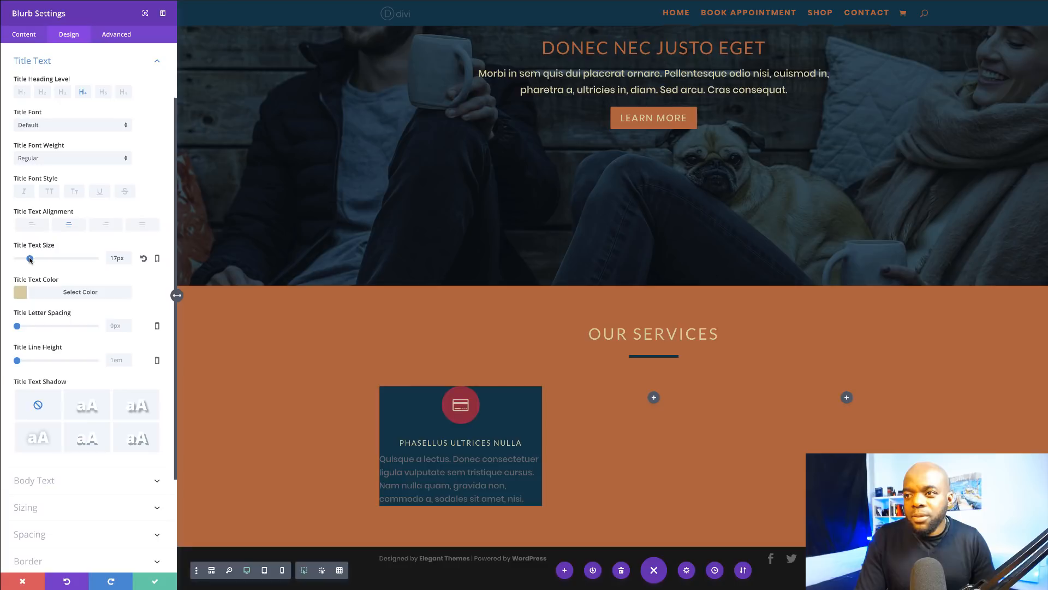
click(30, 260)
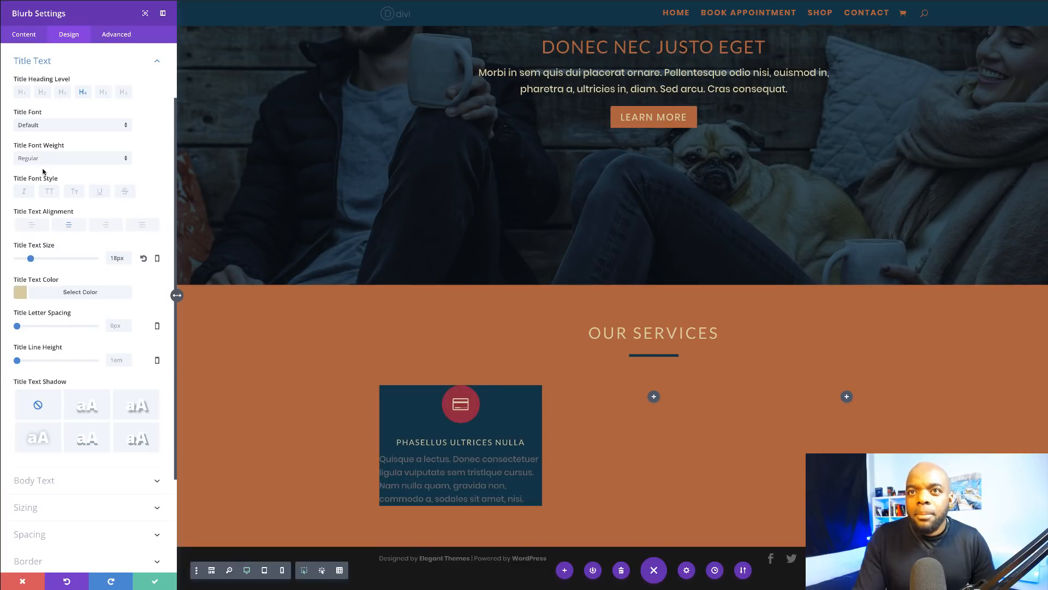
click(60, 157)
click(52, 214)
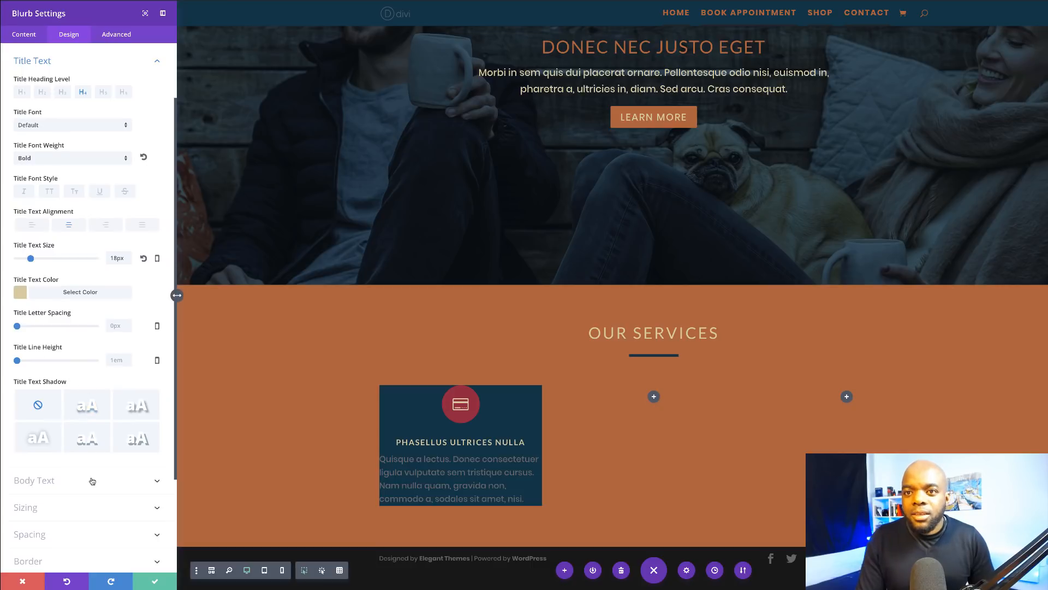
click(48, 475)
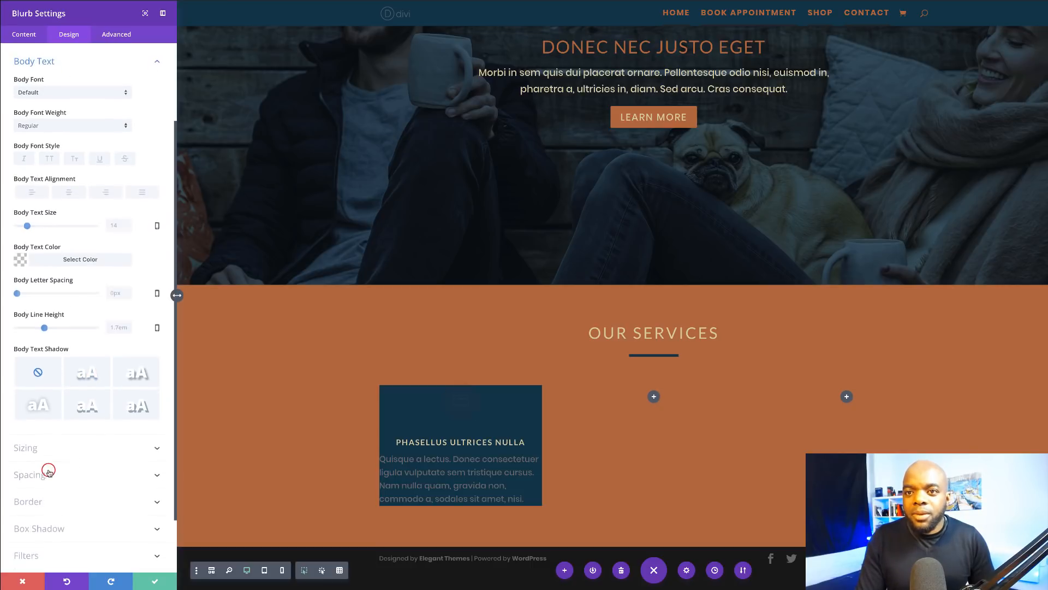
Step: Make the Quisque body paragraph beige, 17px and centre-aligned
click(20, 260)
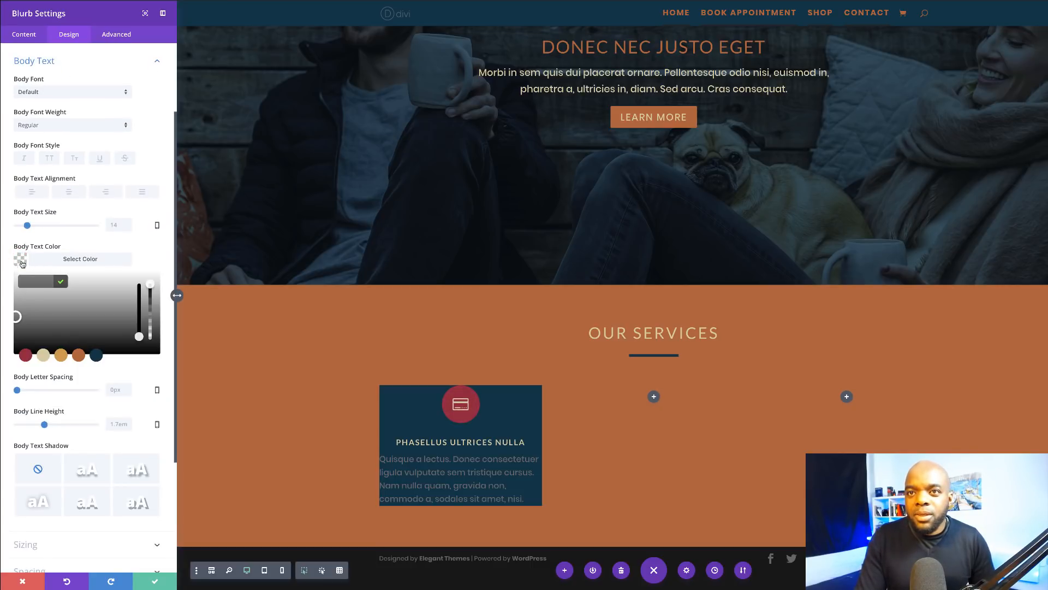
click(45, 355)
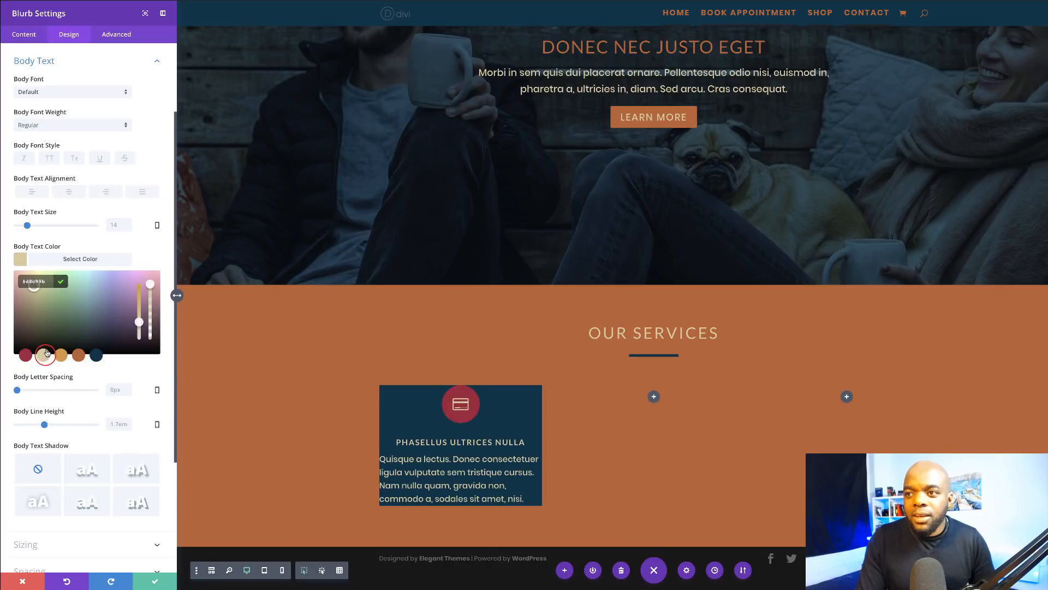
drag(28, 227, 29, 228)
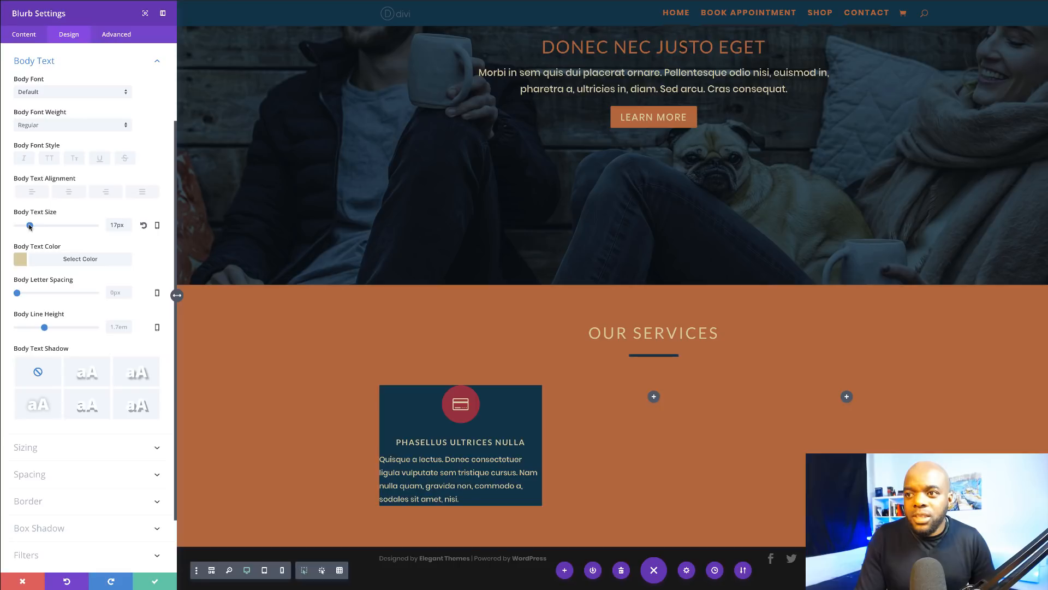
click(73, 193)
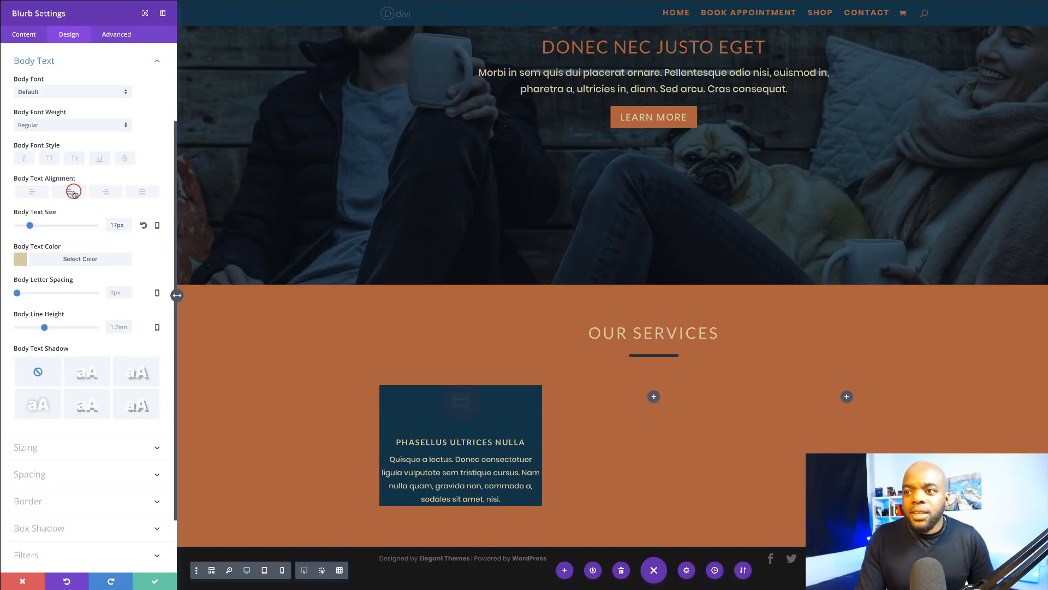
click(38, 475)
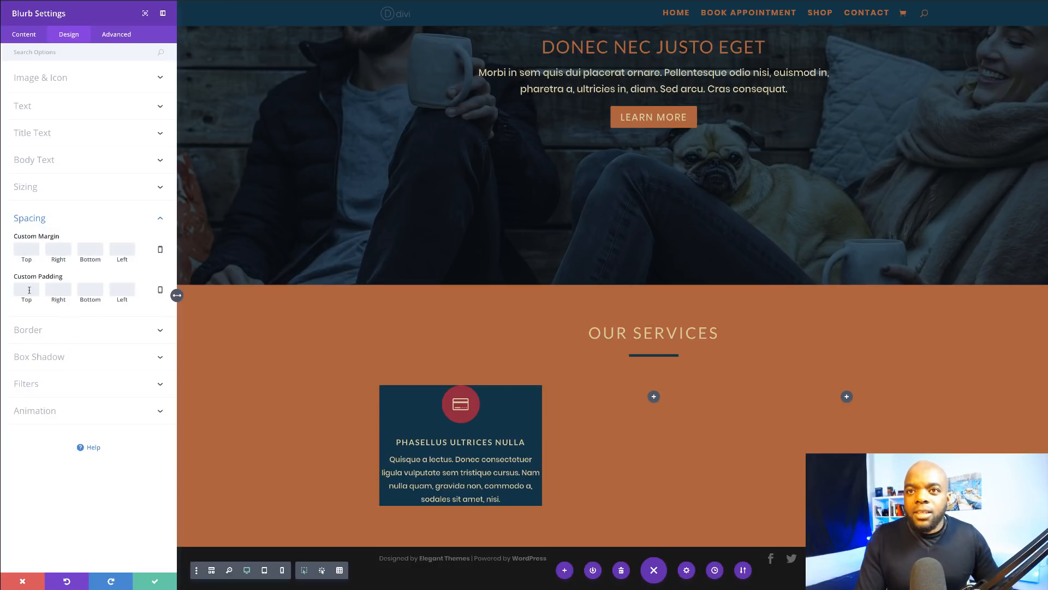
Step: Set the blurb's custom padding to 10% on top, right, bottom and left
text(20)
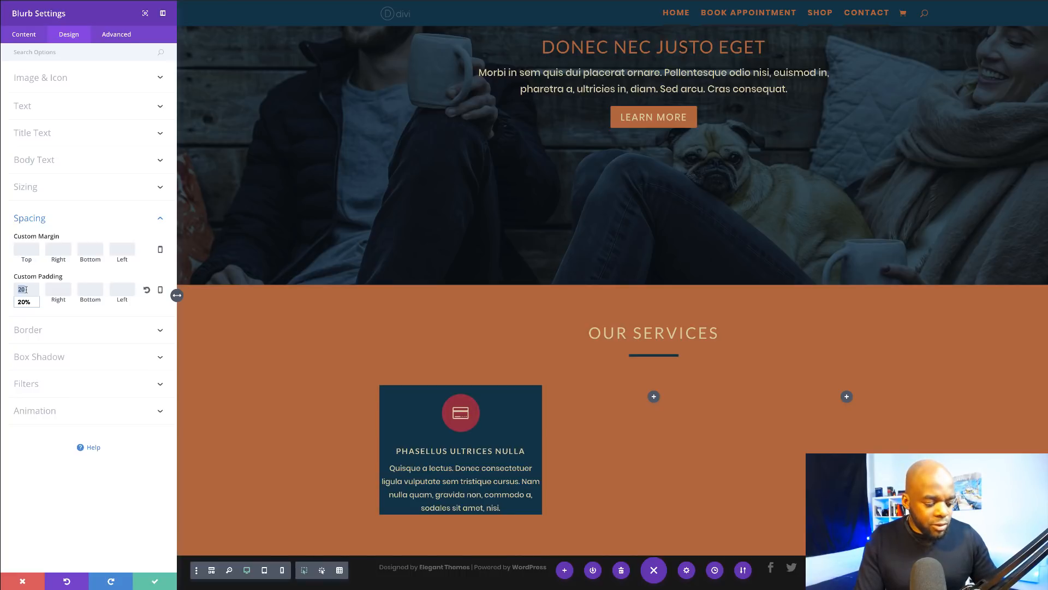
text(5%)
key(Tab)
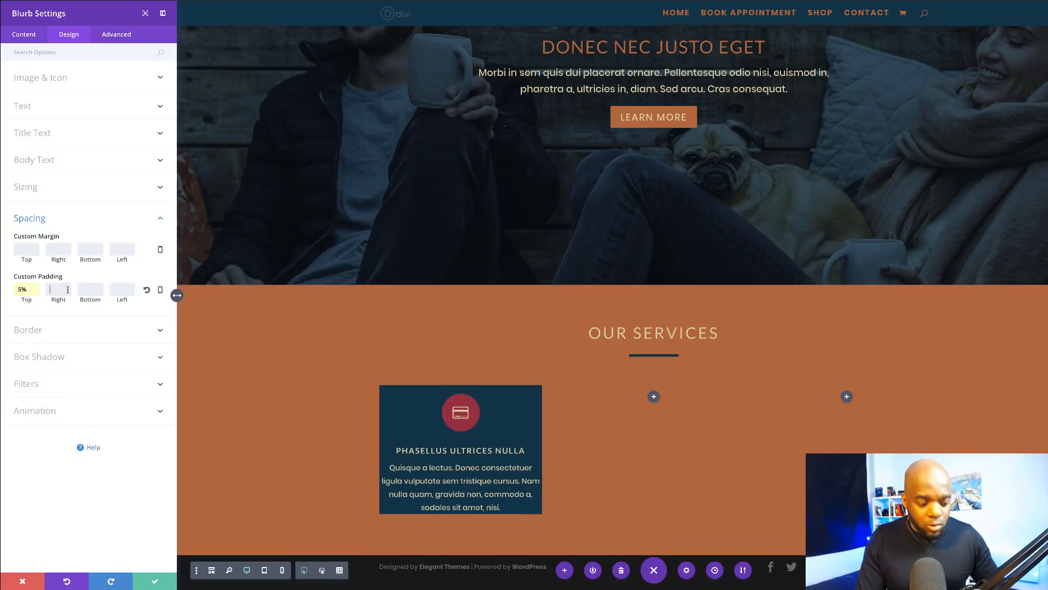
text(5%)
key(Tab)
text(5%)
key(Tab)
text(5%)
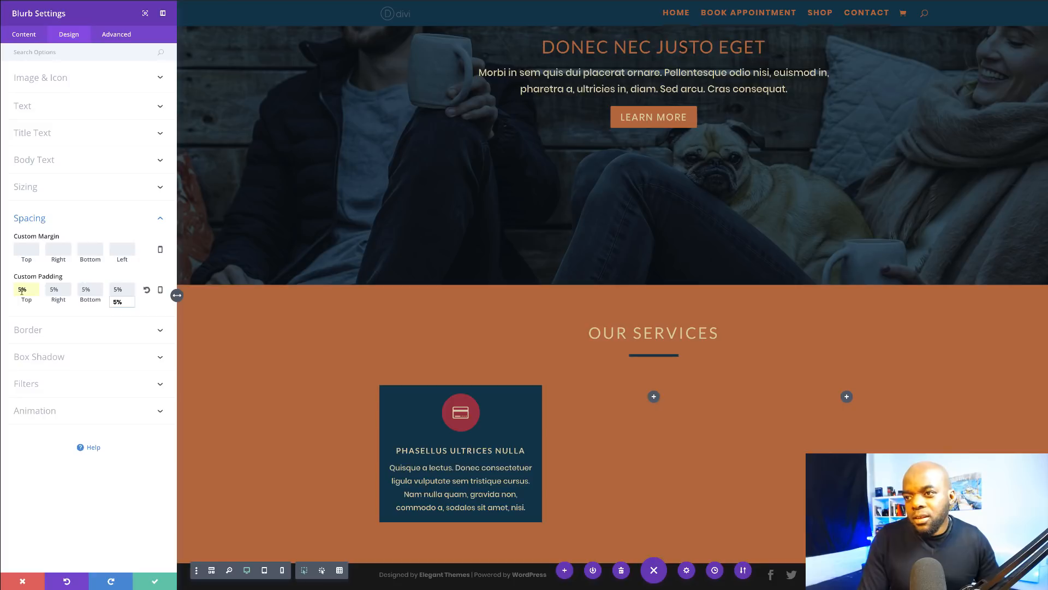
click(20, 289)
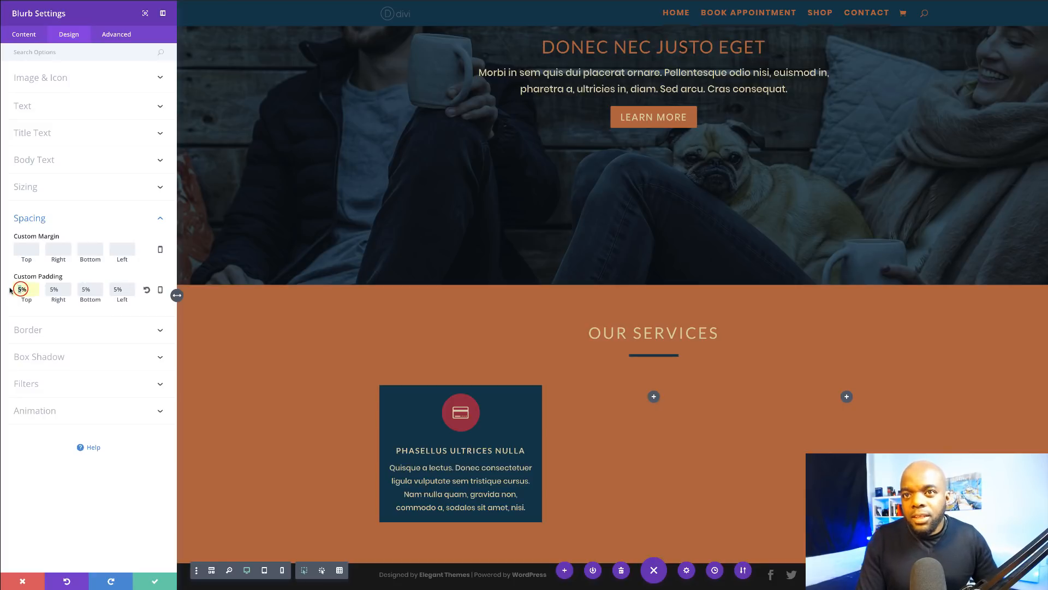
text(10)
drag(33, 290, 1, 308)
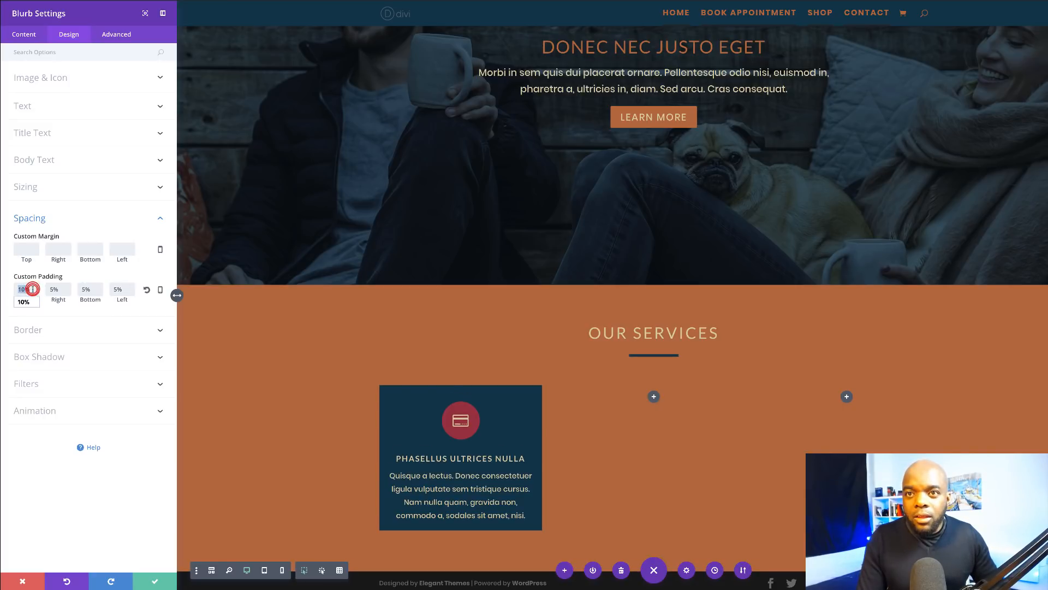
key(super+c)
key(Tab)
key(super+v)
key(Tab)
key(super+v)
key(Tab)
key(super+v)
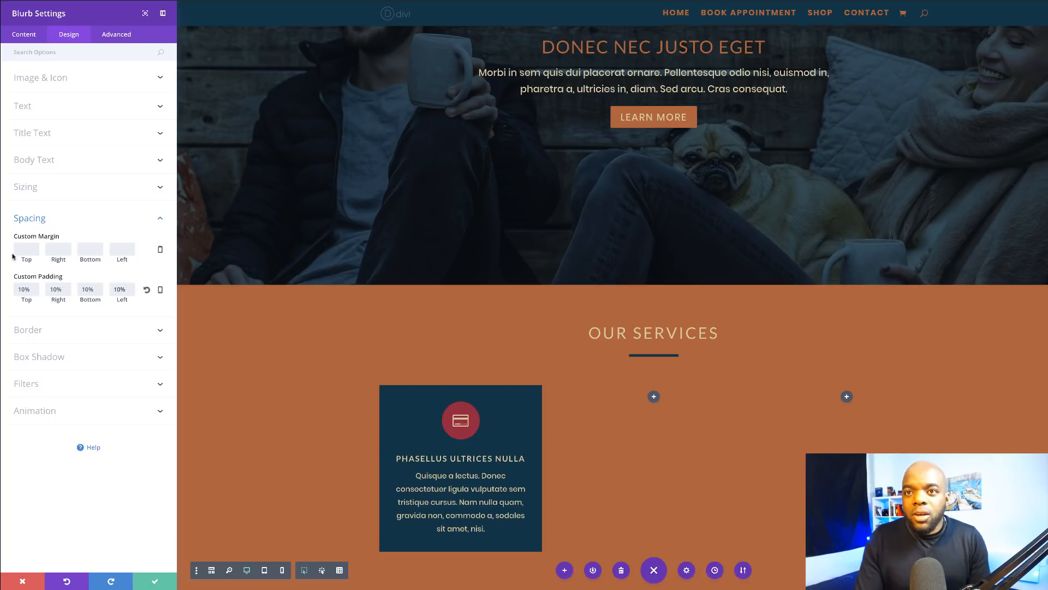
click(34, 331)
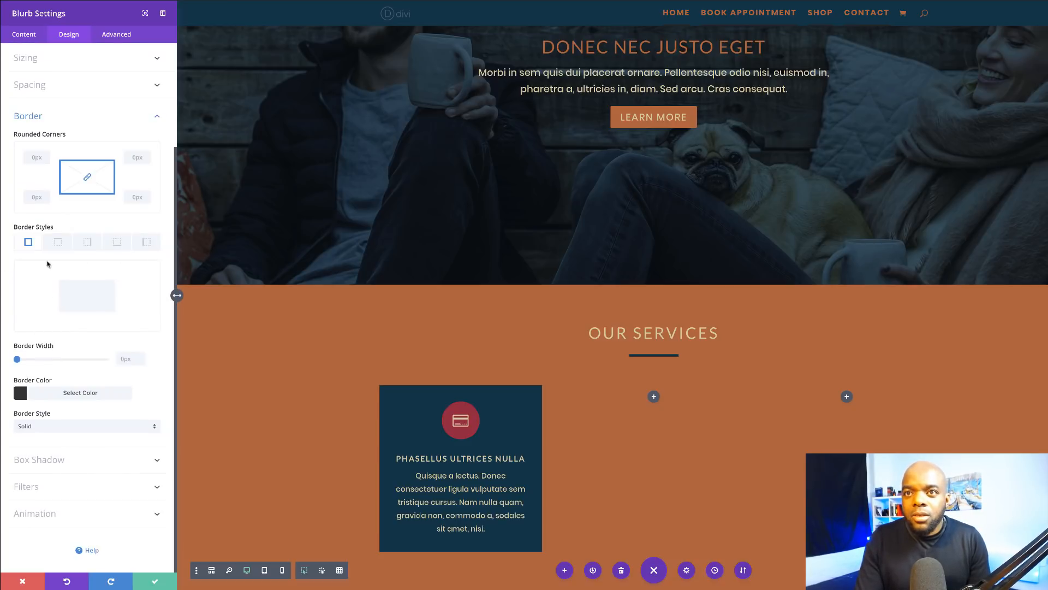
Step: Round the blurb's corners to 6px and save the blurb settings
click(39, 158)
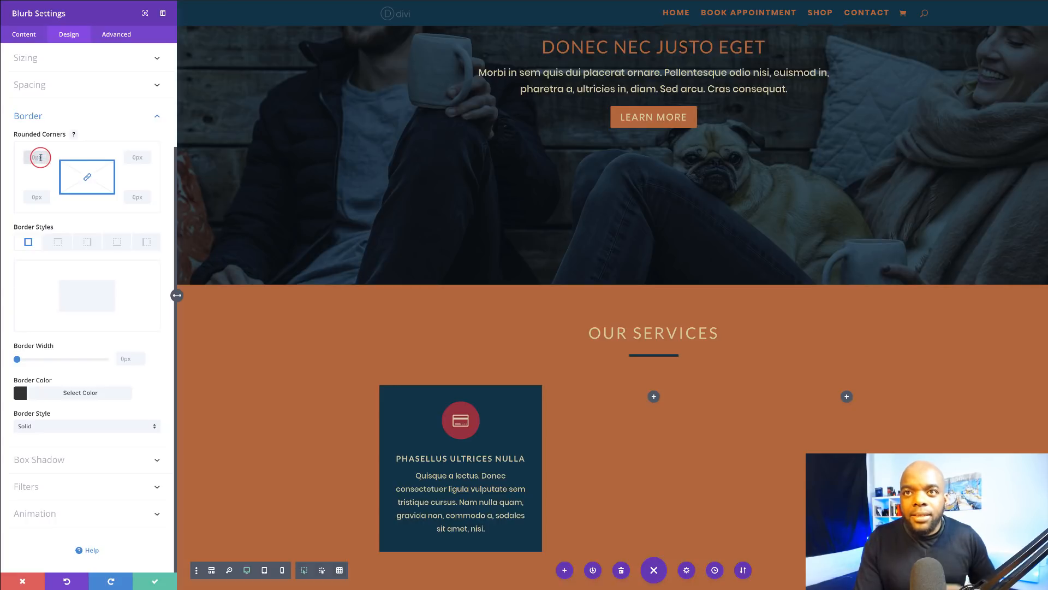
text(6)
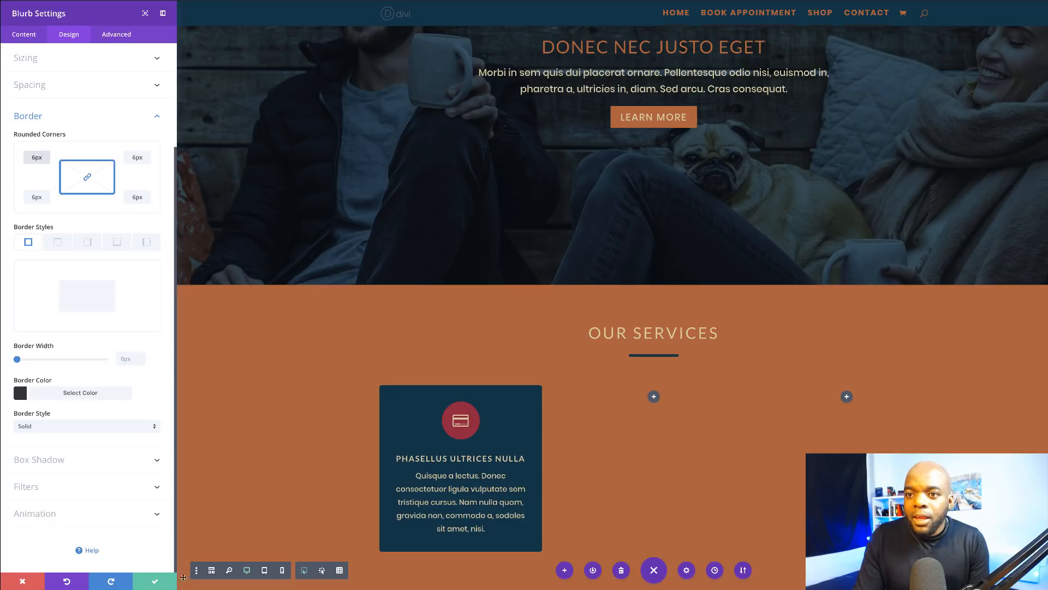
click(154, 582)
scroll(352, 361, down, 3)
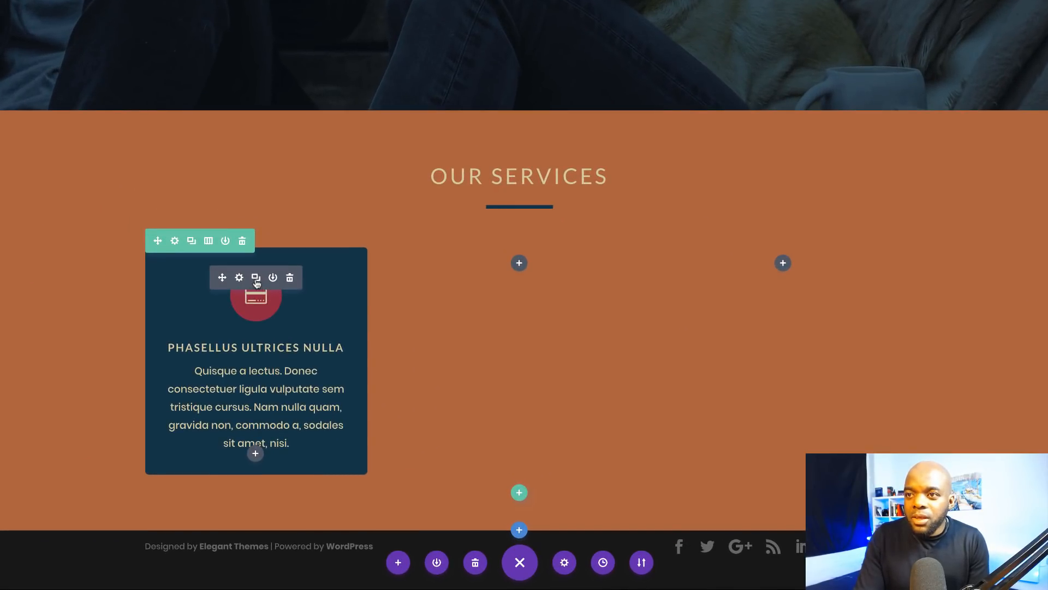
Step: Duplicate the service blurb twice and move the copies into the middle and right columns
click(257, 279)
click(257, 278)
scroll(234, 287, down, 4)
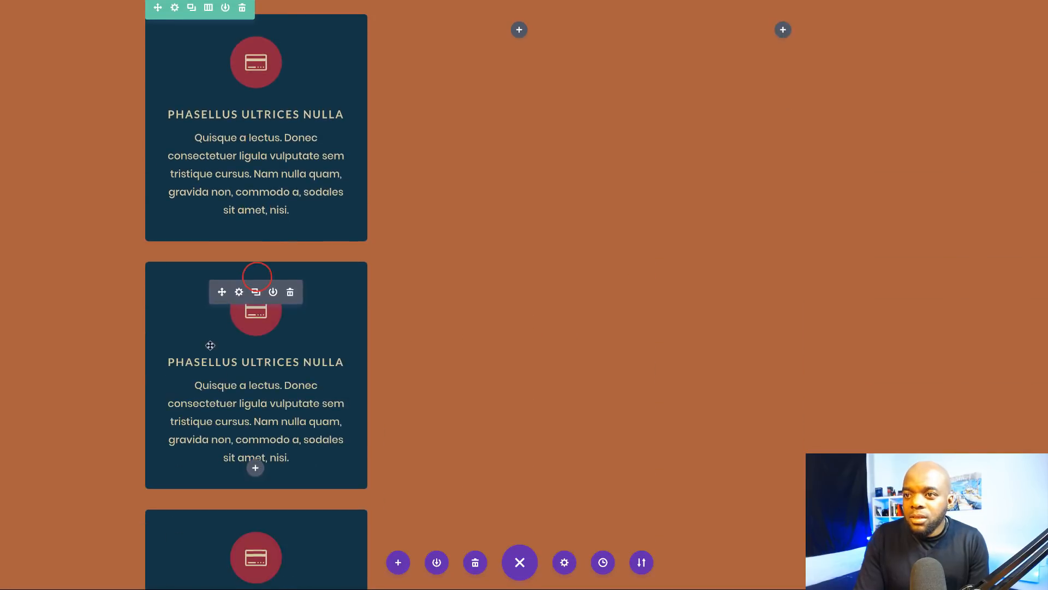
drag(225, 294, 548, 54)
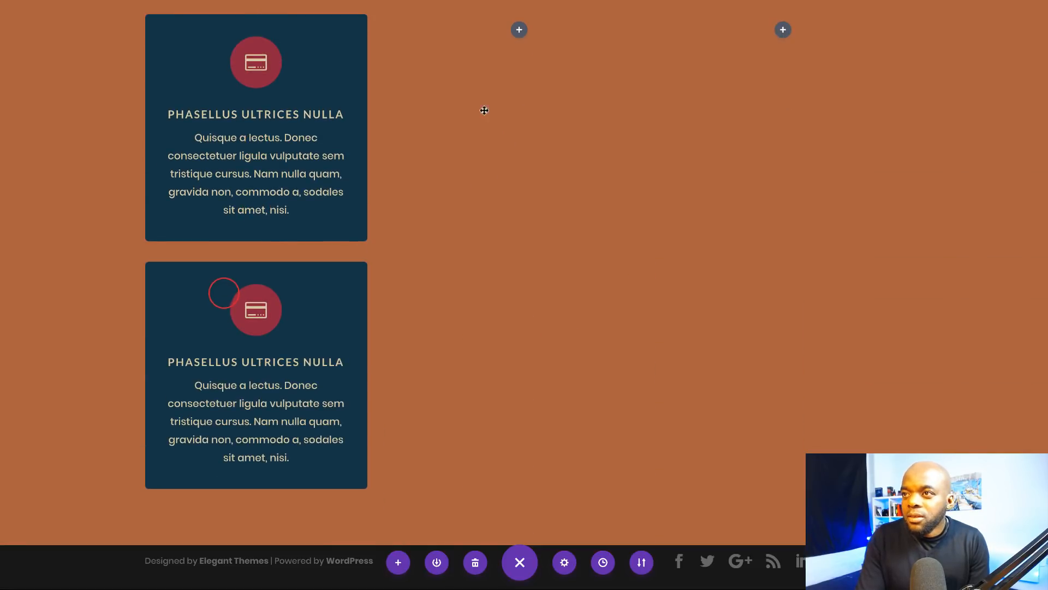
drag(222, 292, 774, 248)
click(501, 257)
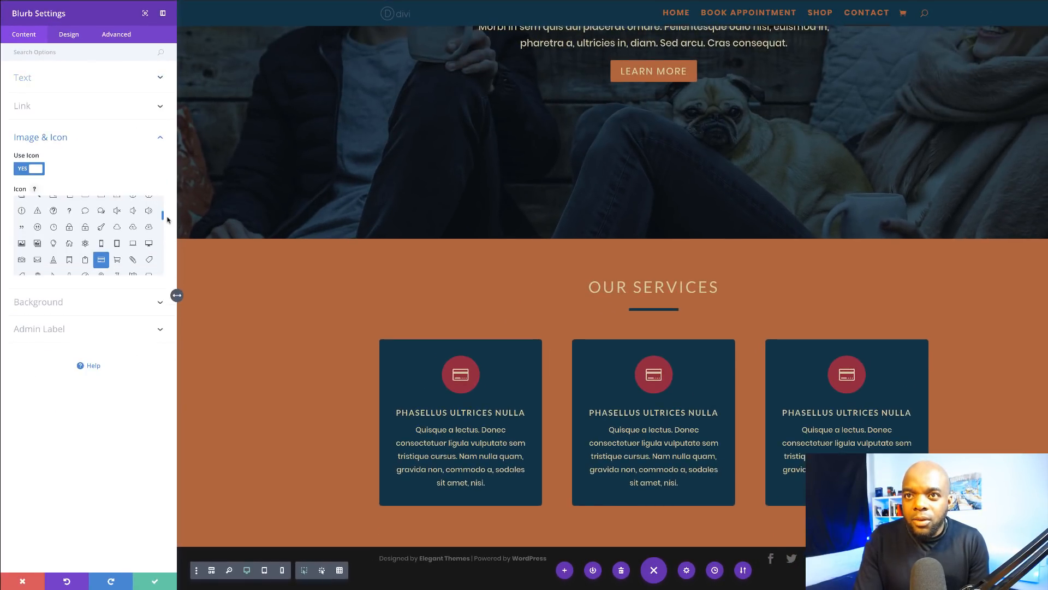
Step: Give the middle service card a camera icon and save it
scroll(167, 219, down, 1)
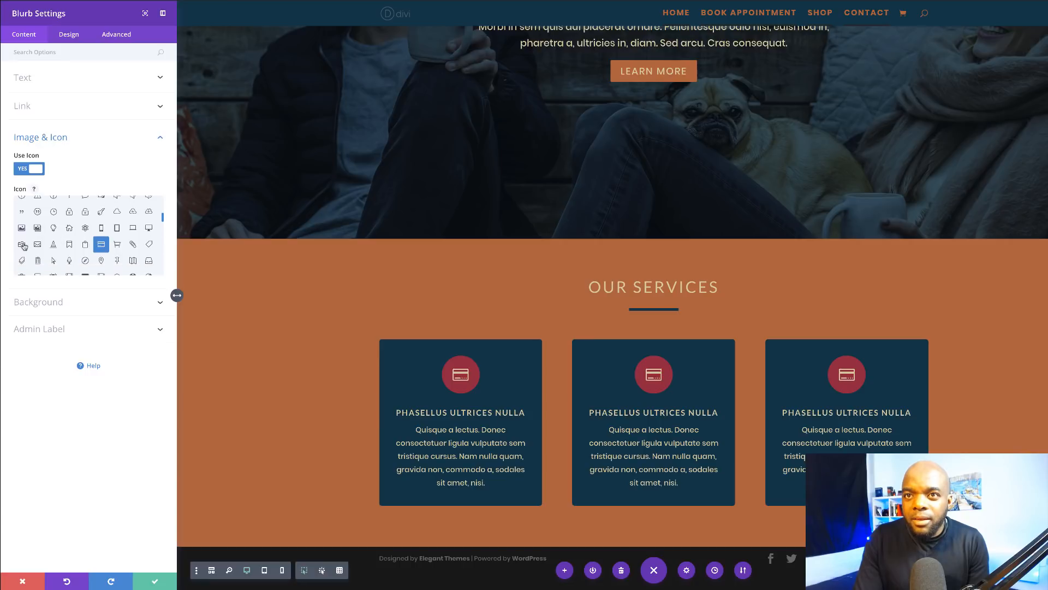
click(23, 245)
click(154, 581)
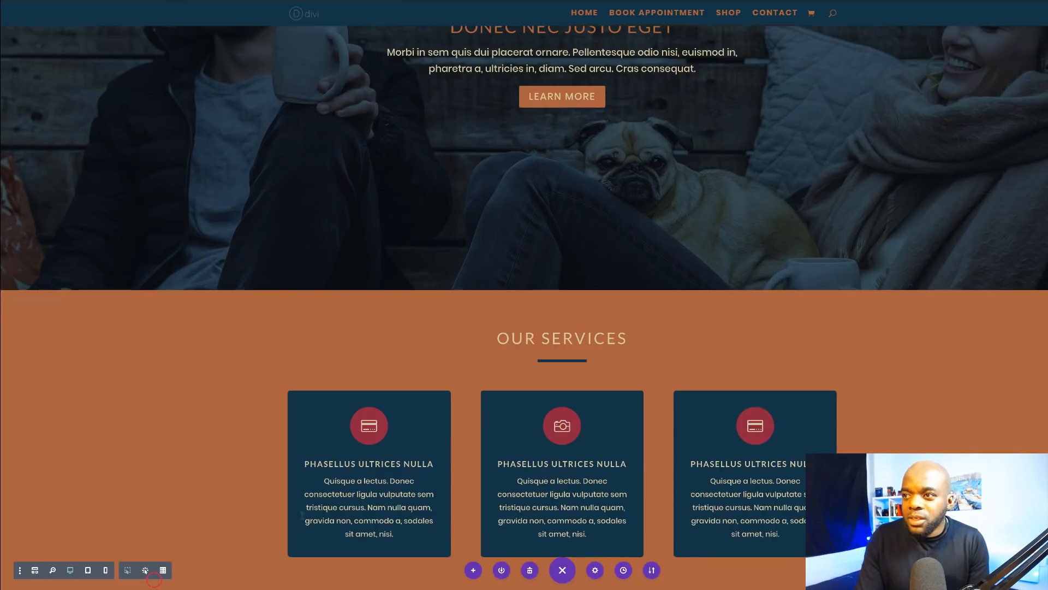
Step: Give the third service card a map pin icon and save it
click(743, 413)
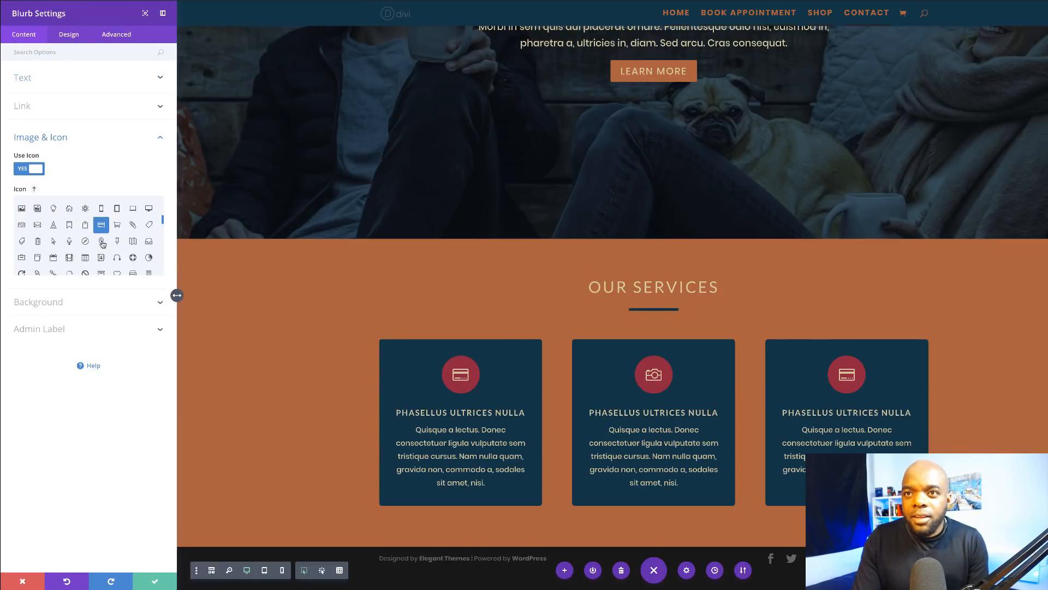
click(102, 242)
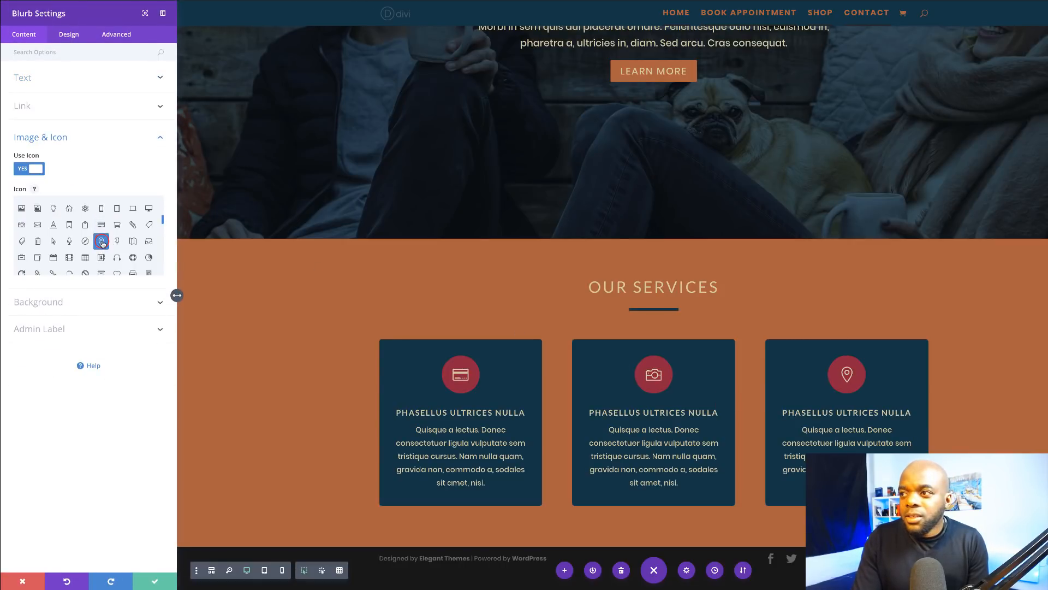
click(155, 580)
scroll(182, 328, down, 1)
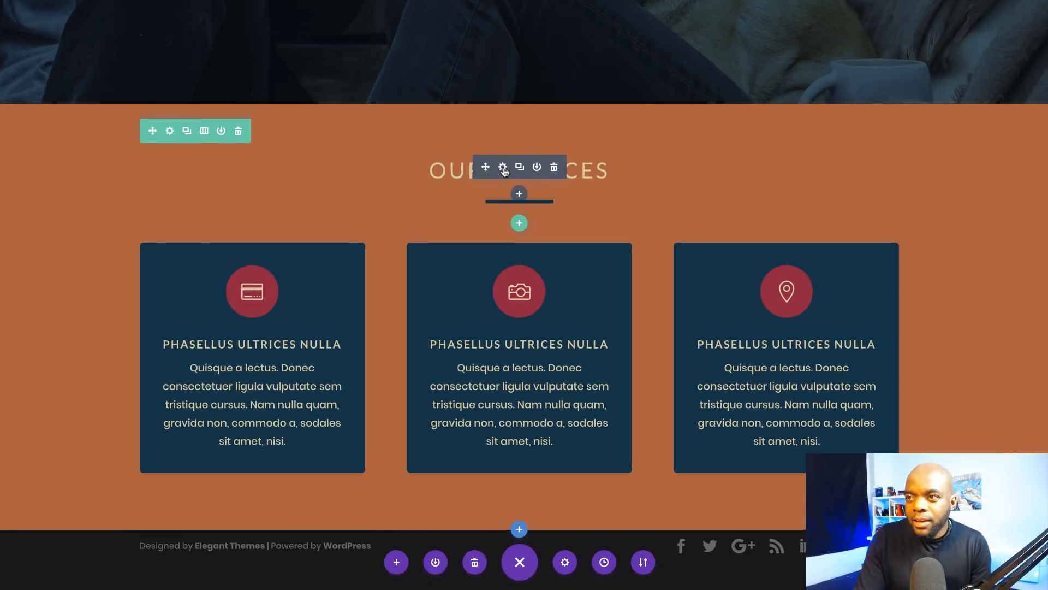
Step: Change the OUR SERVICES heading text colour to the dark navy preset
click(550, 285)
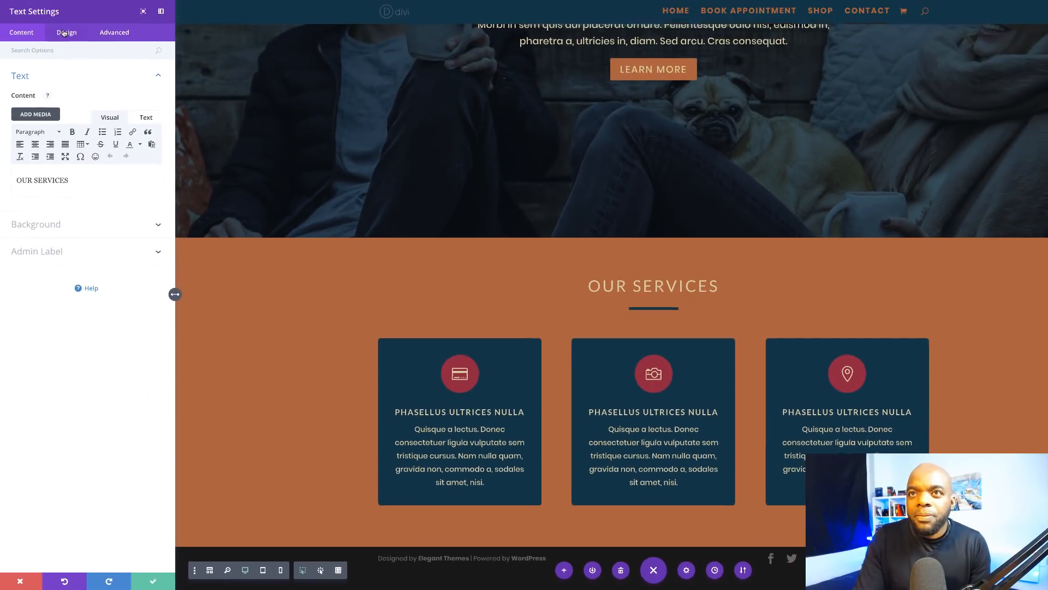
click(69, 34)
click(57, 79)
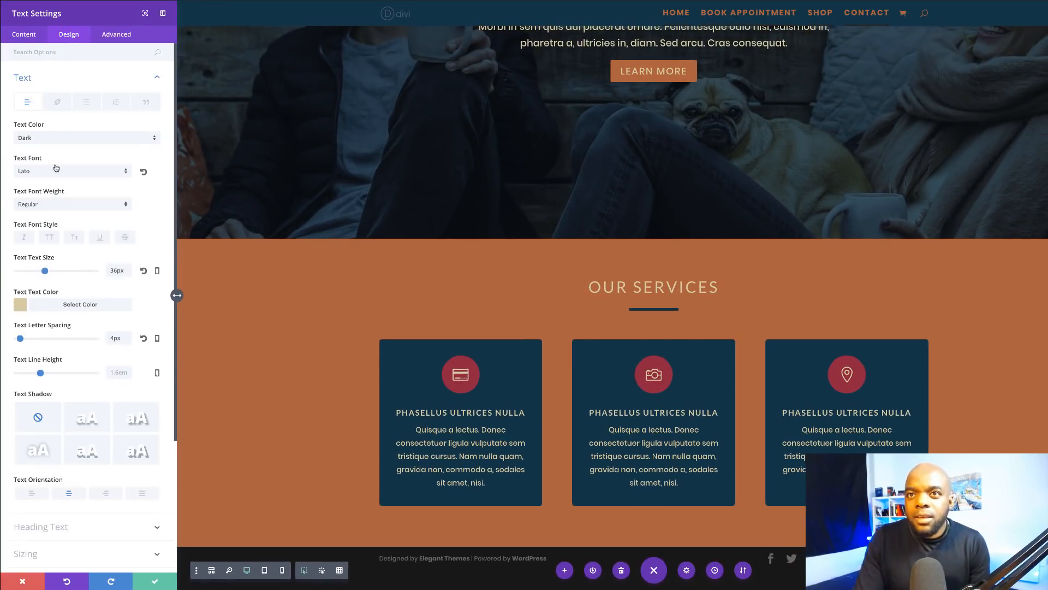
click(18, 309)
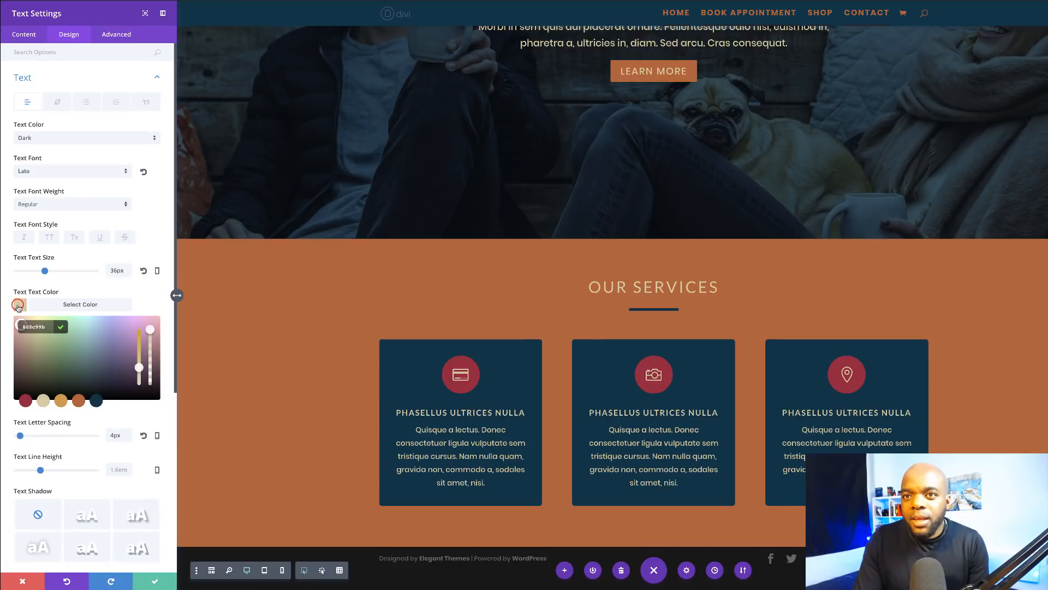
click(96, 401)
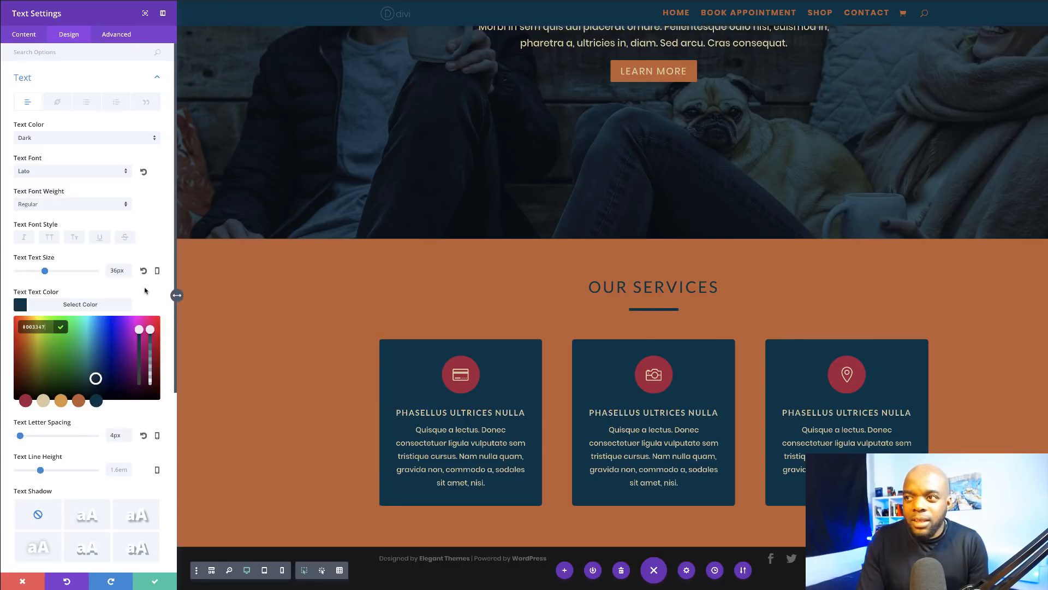
Step: Save the heading, then enlarge the Our Services section's top and bottom padding
click(154, 580)
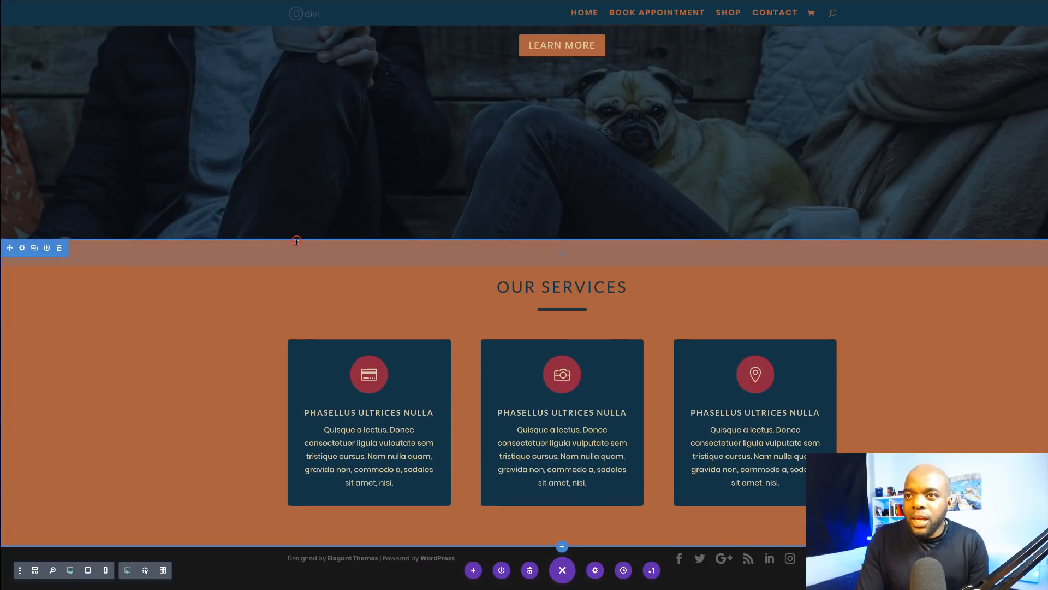
drag(297, 241, 296, 280)
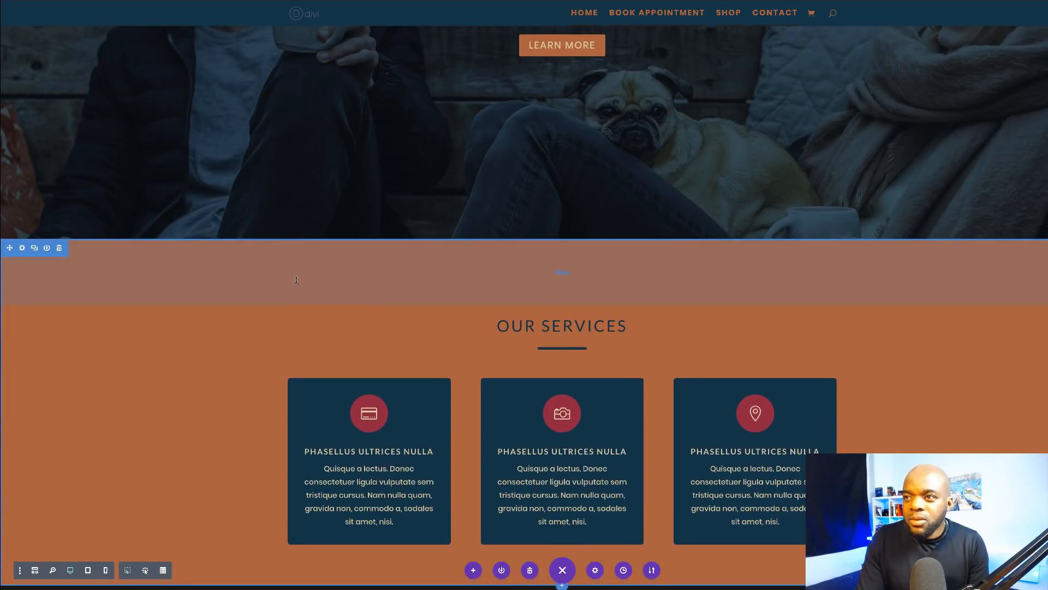
scroll(170, 414, down, 1)
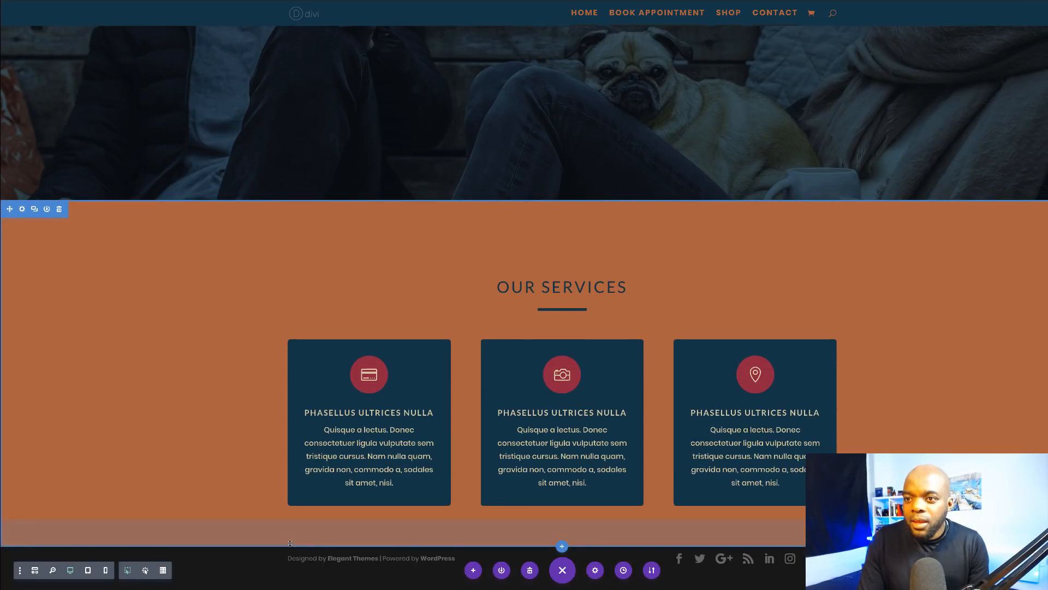
drag(290, 542, 291, 585)
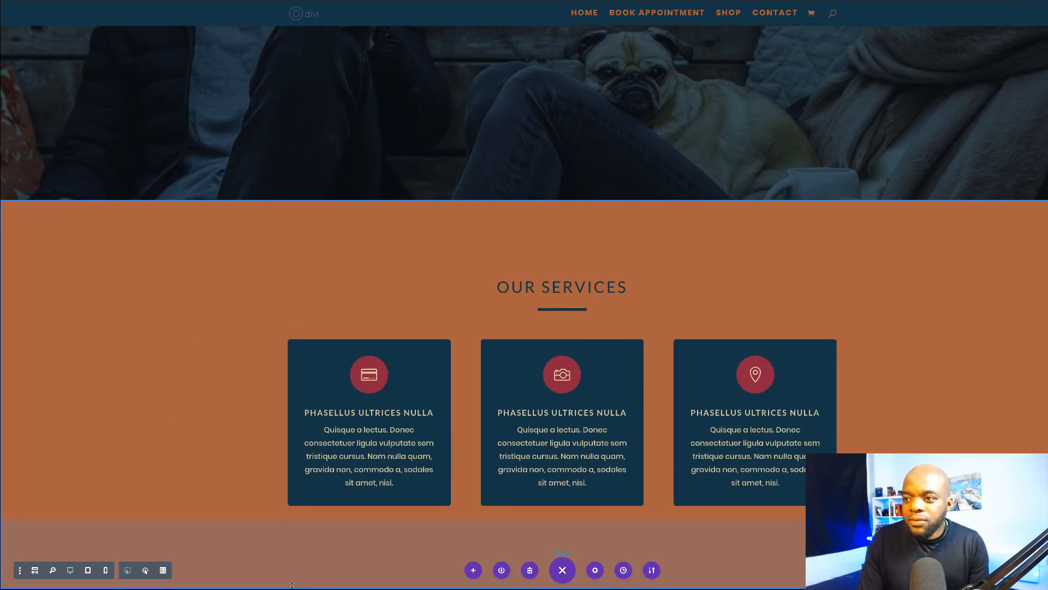
scroll(281, 426, down, 1)
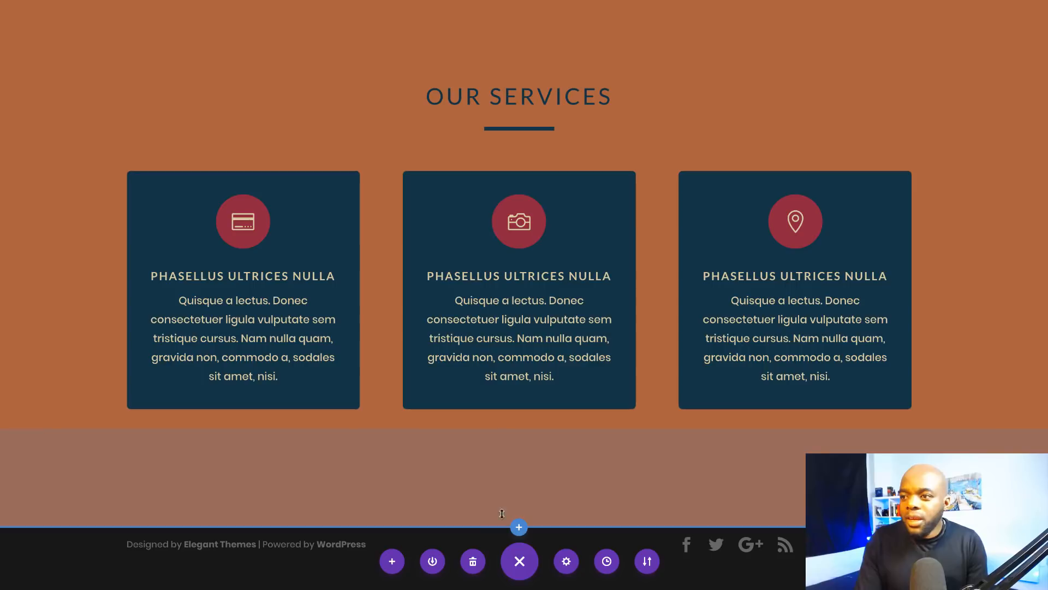
Step: Add a regular section with a row below Our Services and insert a Video module
click(519, 529)
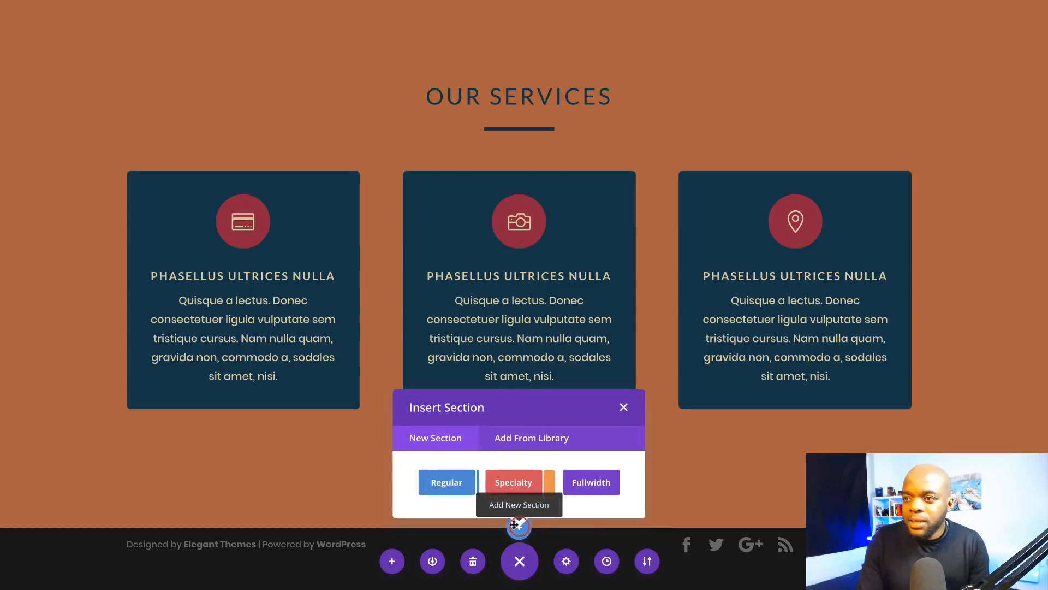
click(444, 482)
click(444, 484)
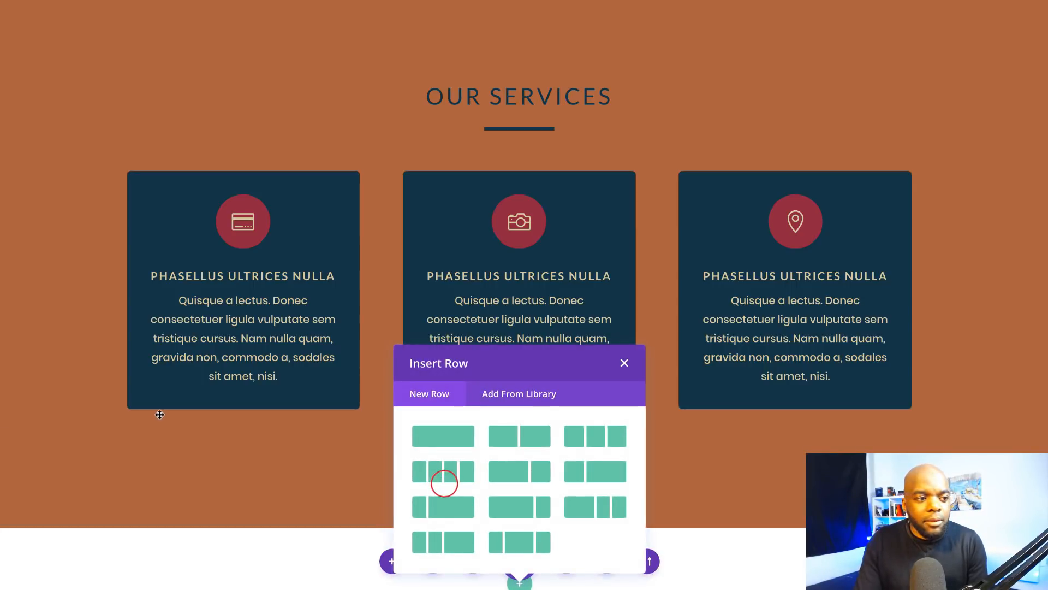
click(441, 329)
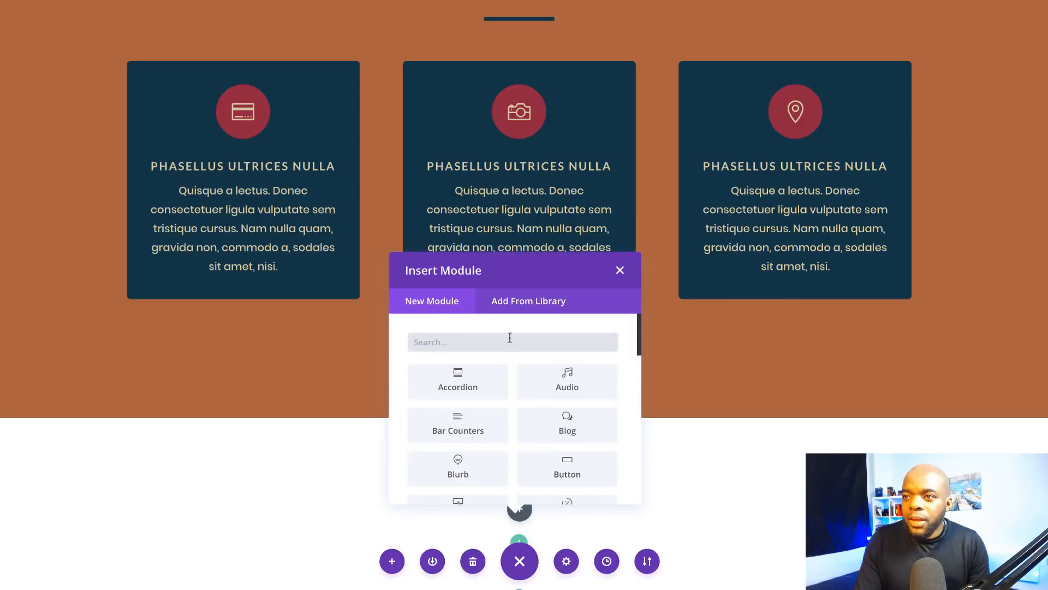
text(vid)
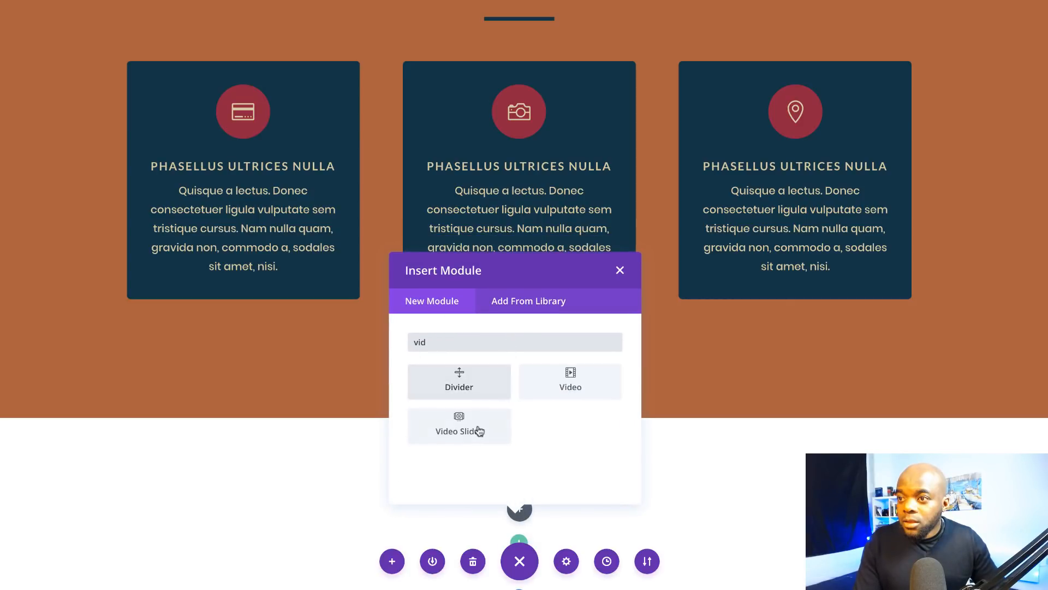
click(565, 379)
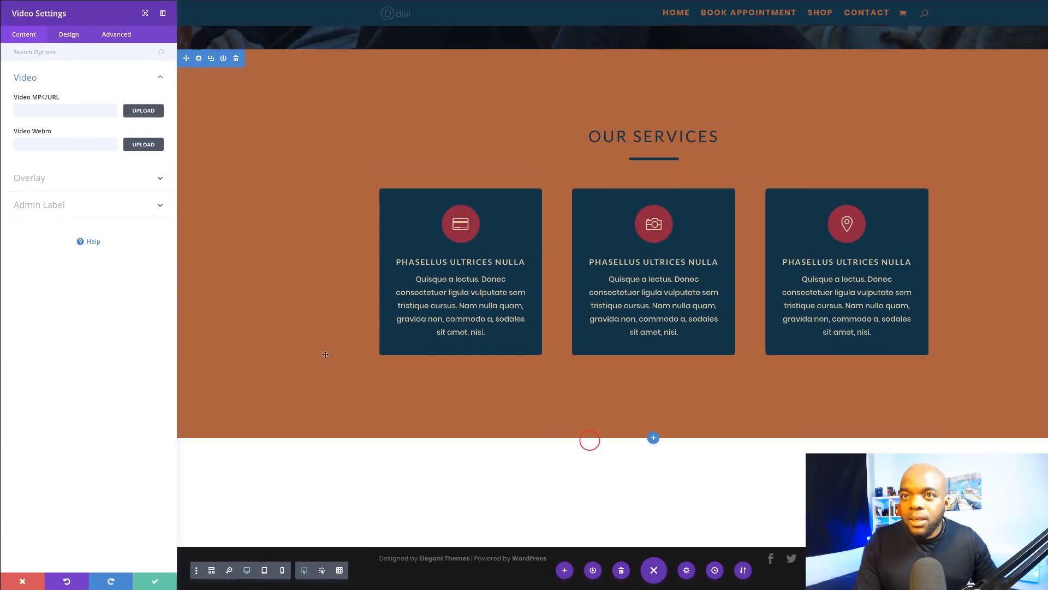
Step: Paste the YouTube link for 'How to Build a Membership Site with Divi – Part 1' into the video URL
click(100, 114)
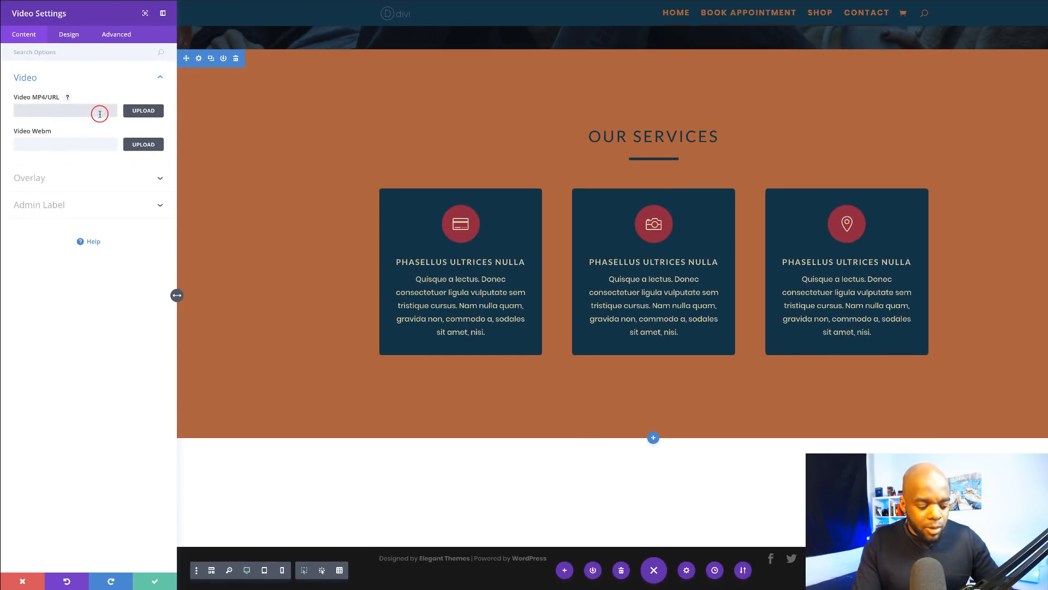
text(h)
click(95, 120)
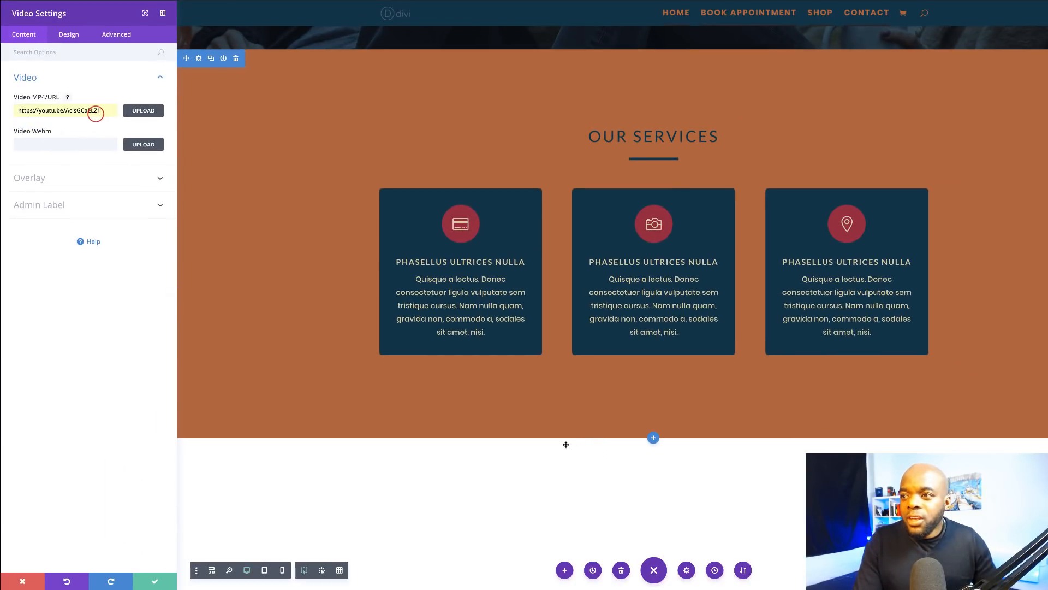
scroll(566, 444, down, 4)
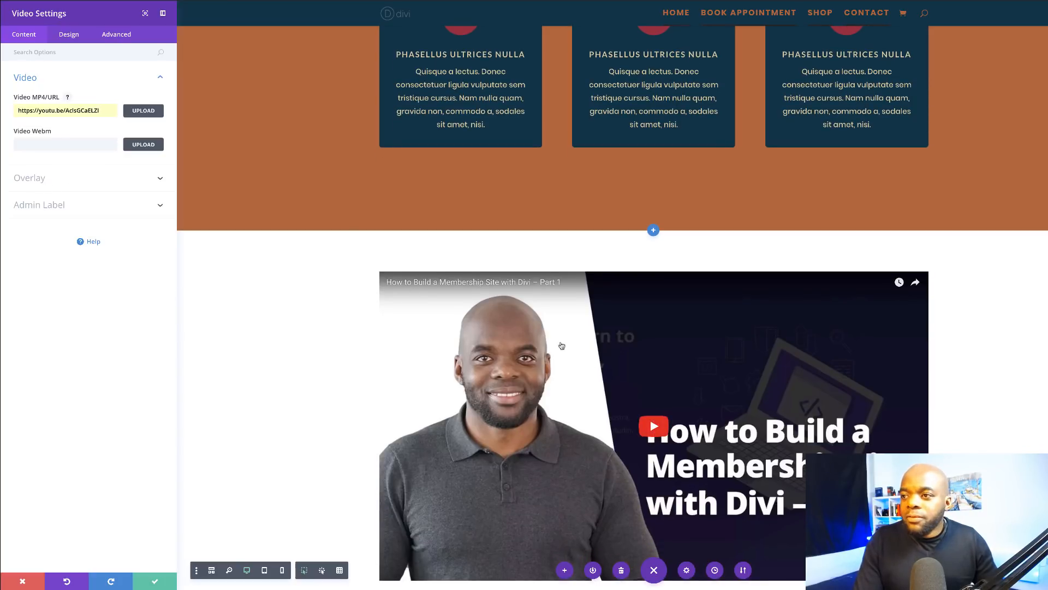
Step: Use the motorcycle rider photo from the media library as the video's image overlay
click(40, 179)
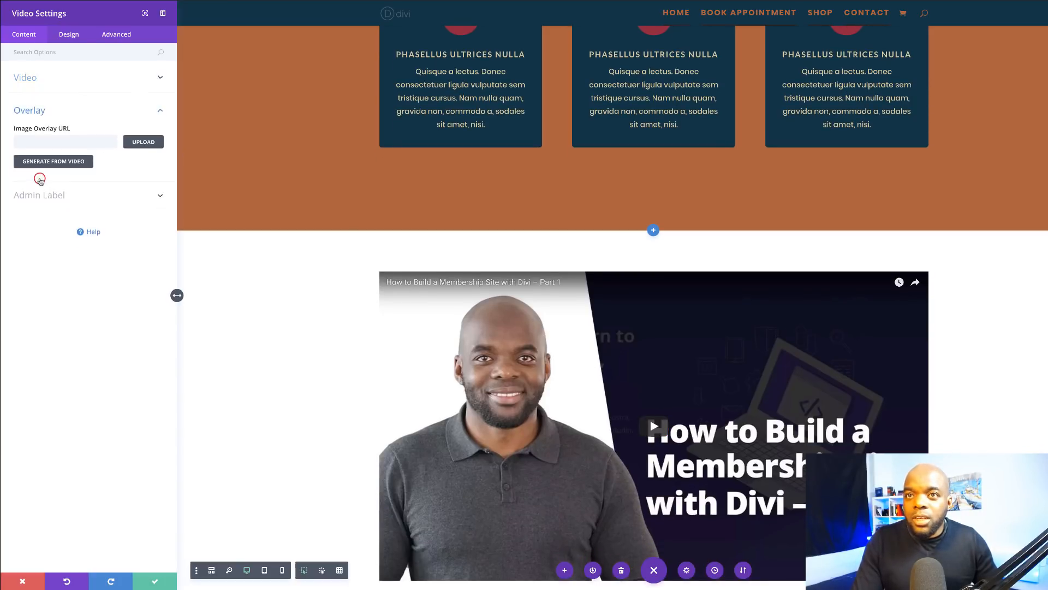
click(146, 142)
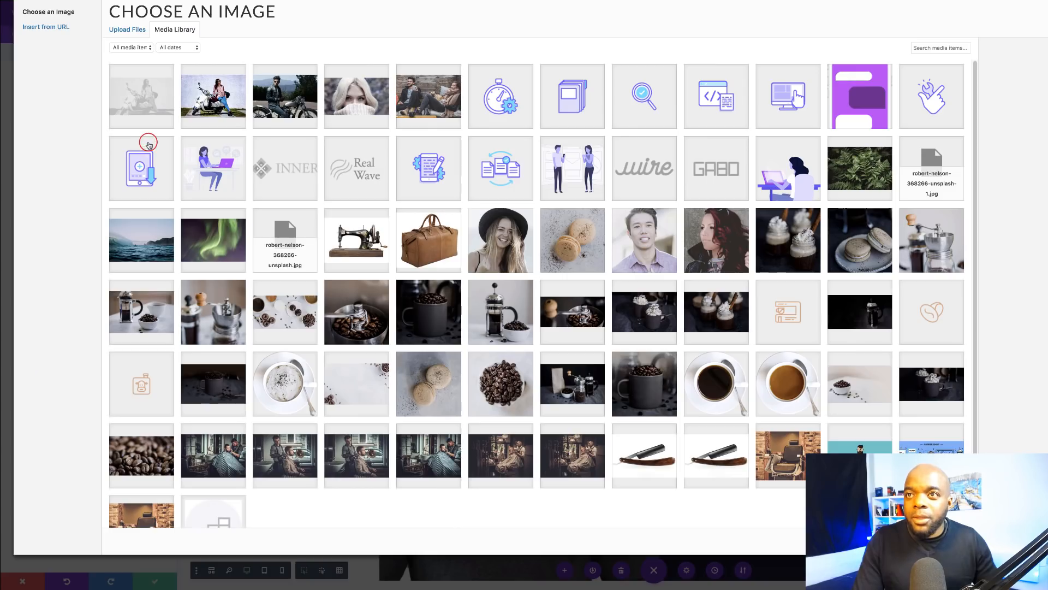
click(282, 100)
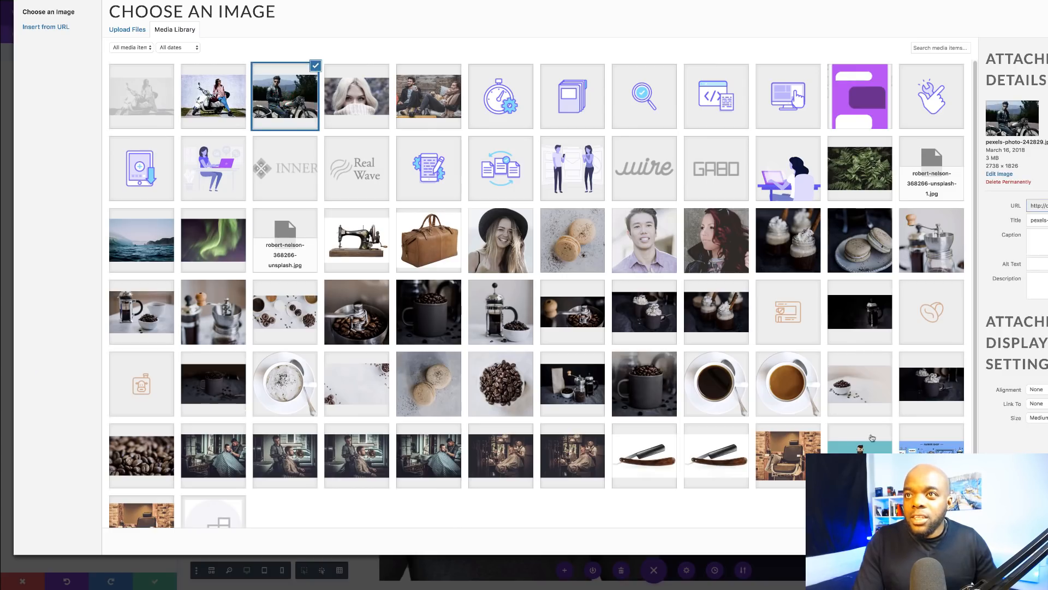
click(1042, 542)
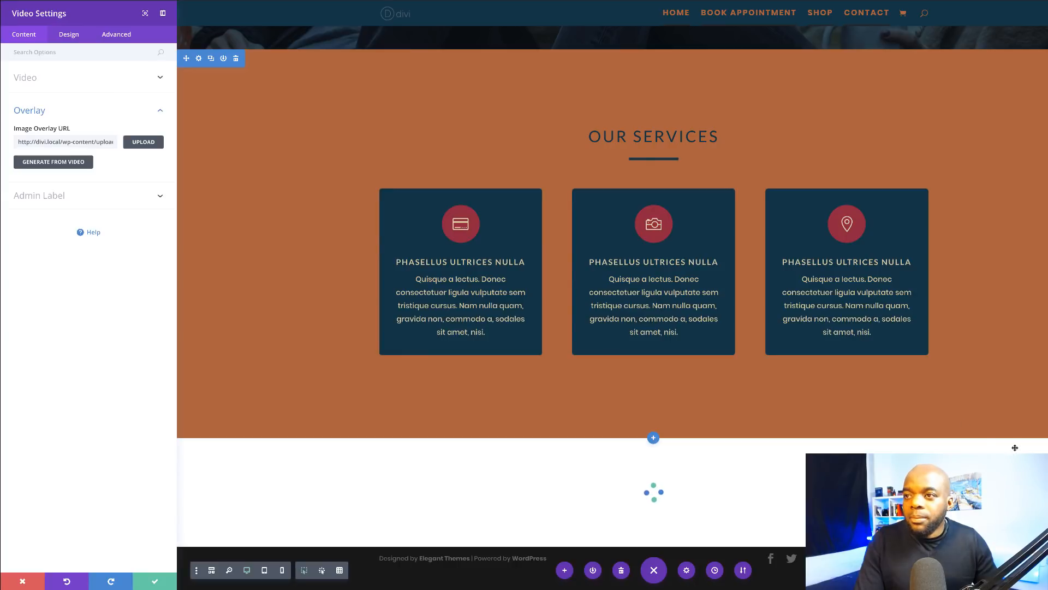
scroll(859, 422, down, 5)
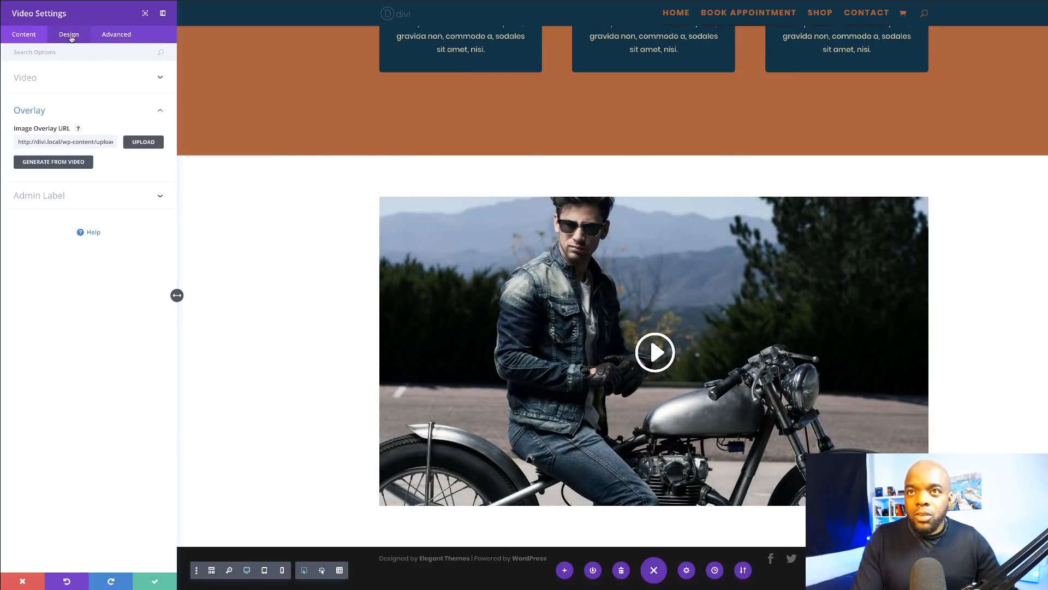
Step: Set the video's play icon colour to the rust orange preset
click(69, 35)
click(40, 79)
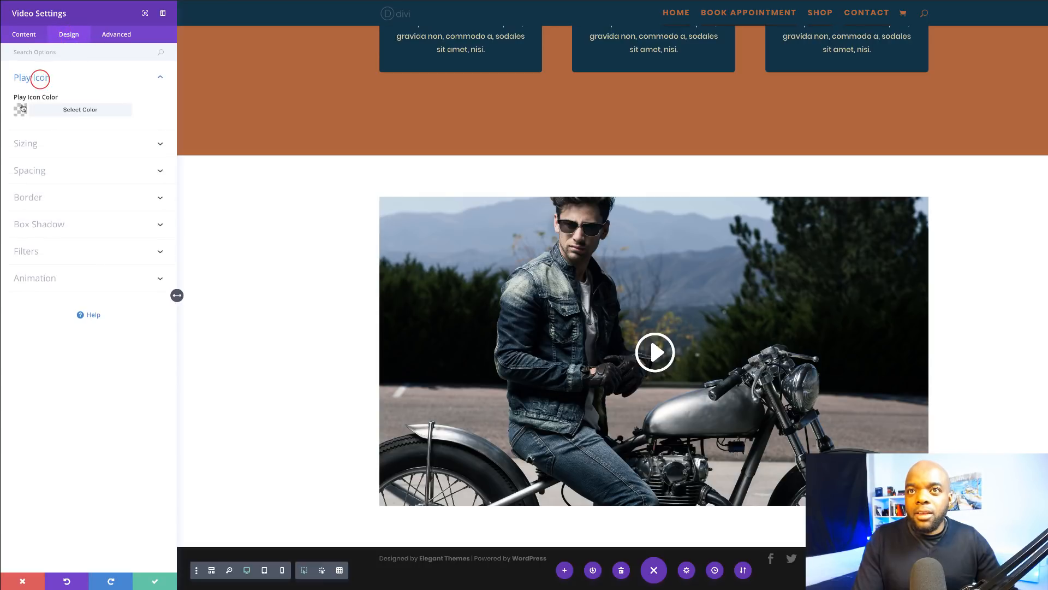
click(21, 110)
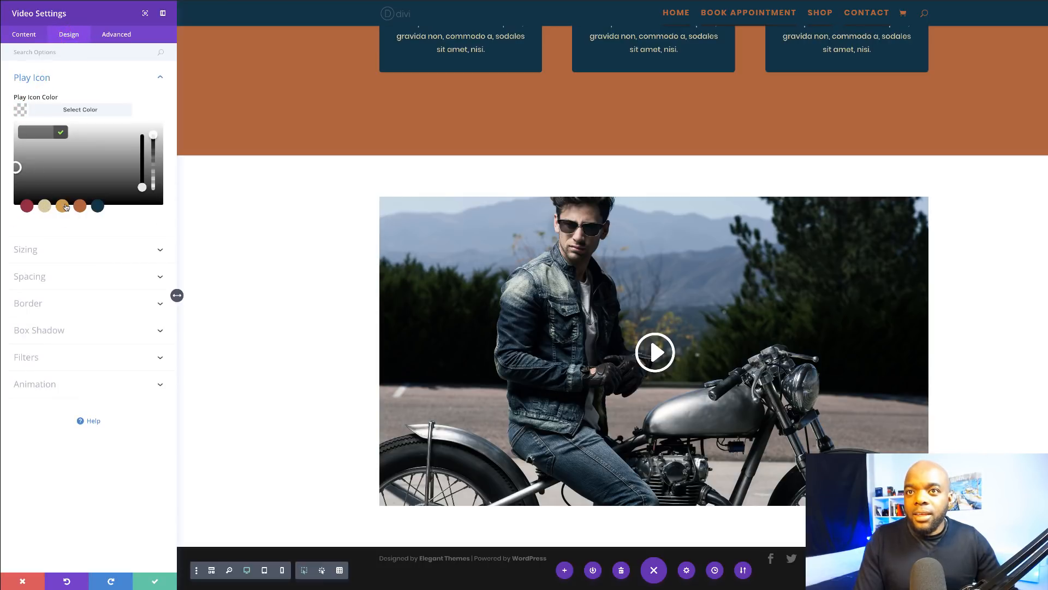
click(63, 206)
click(79, 207)
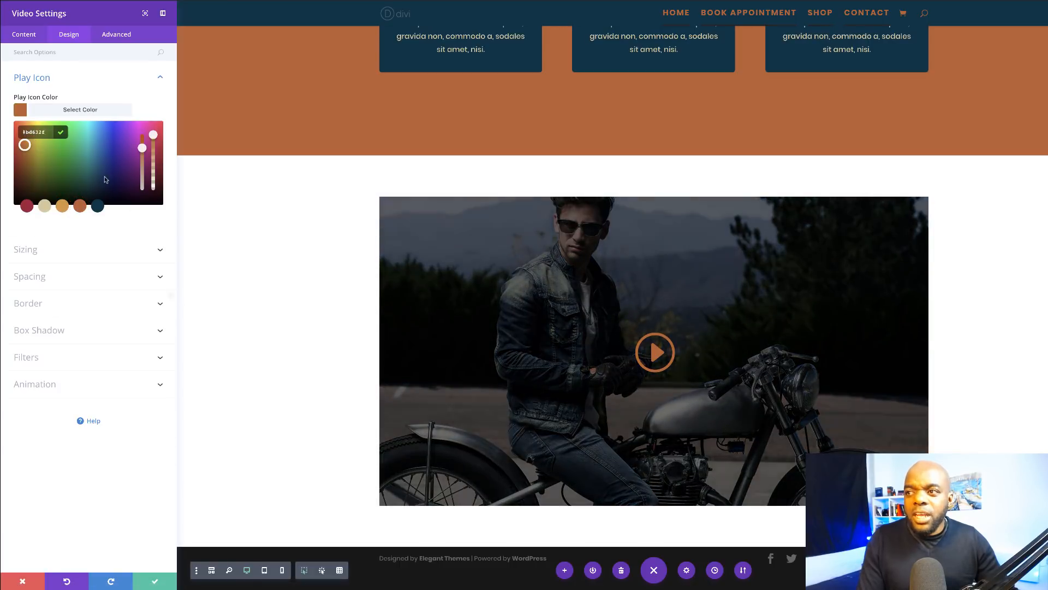
Step: Narrow the video to about 75% width, centre it, and save the module settings
click(52, 250)
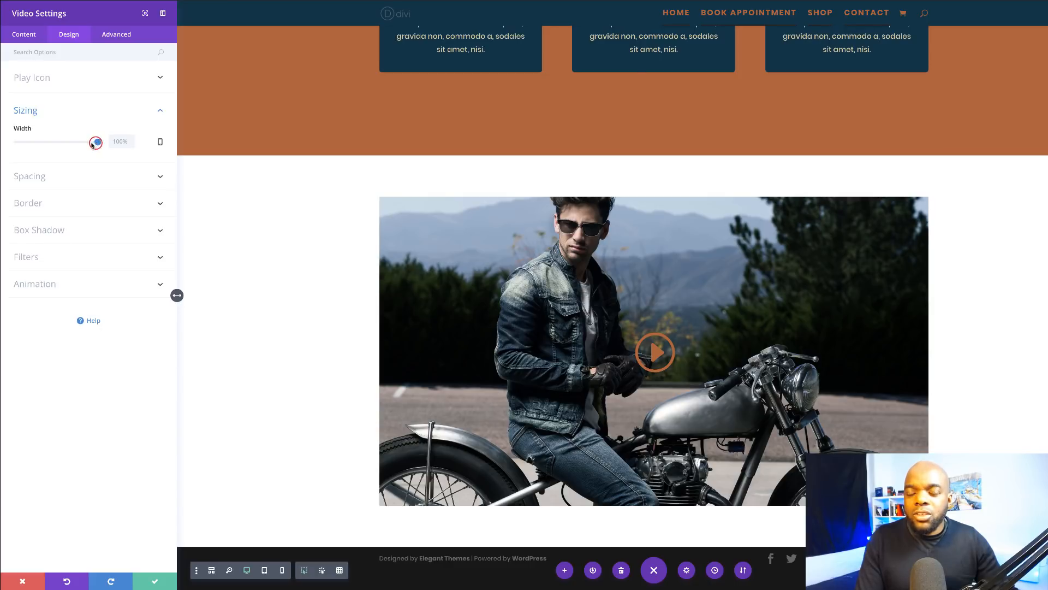
drag(93, 143, 78, 145)
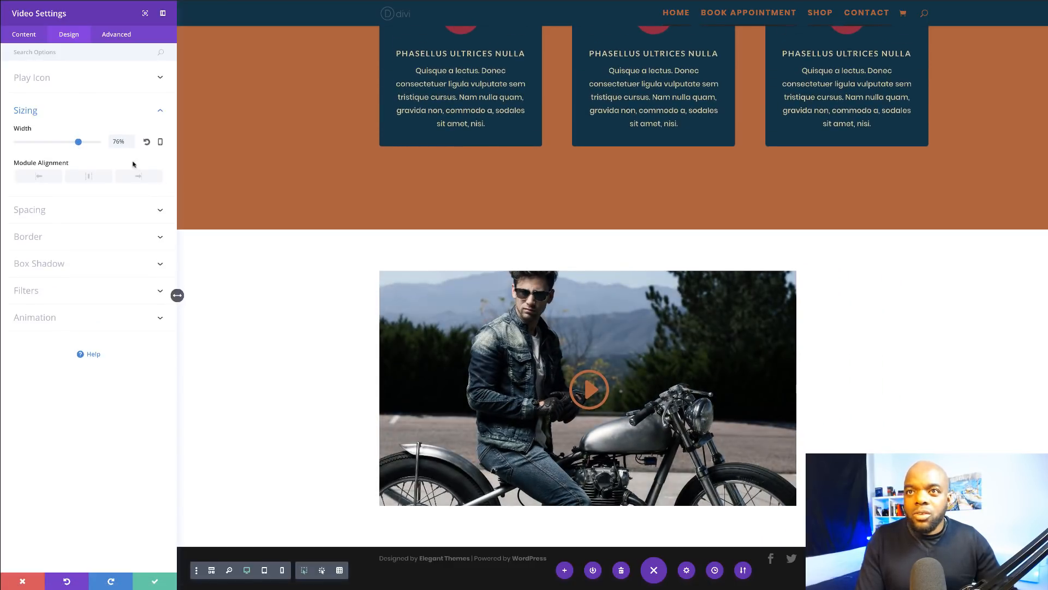
click(89, 178)
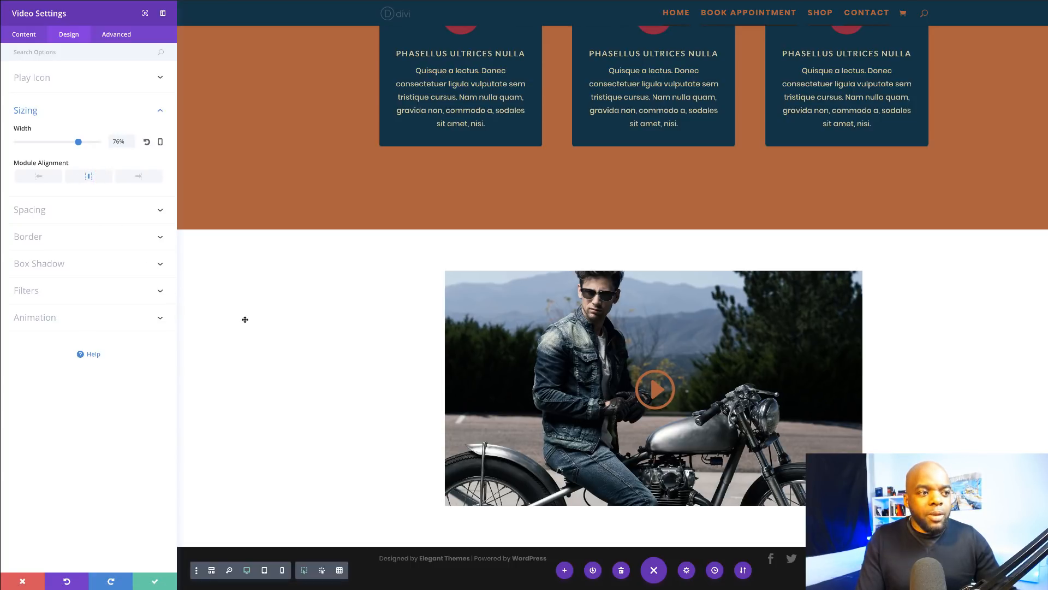
click(156, 582)
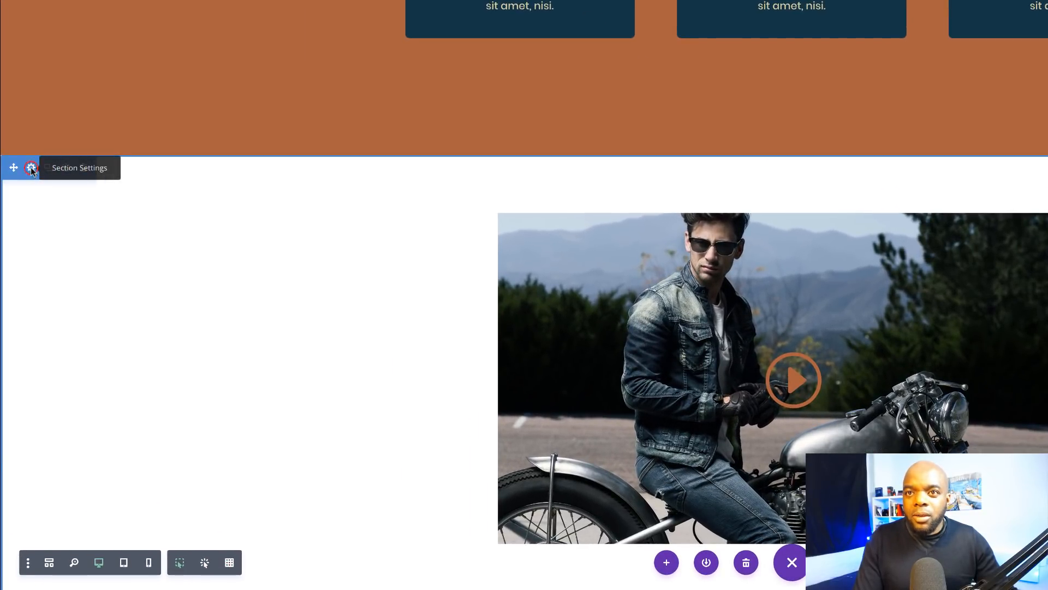
Step: Give the video's section a dark navy #0e3347 background colour and save the section settings
click(31, 168)
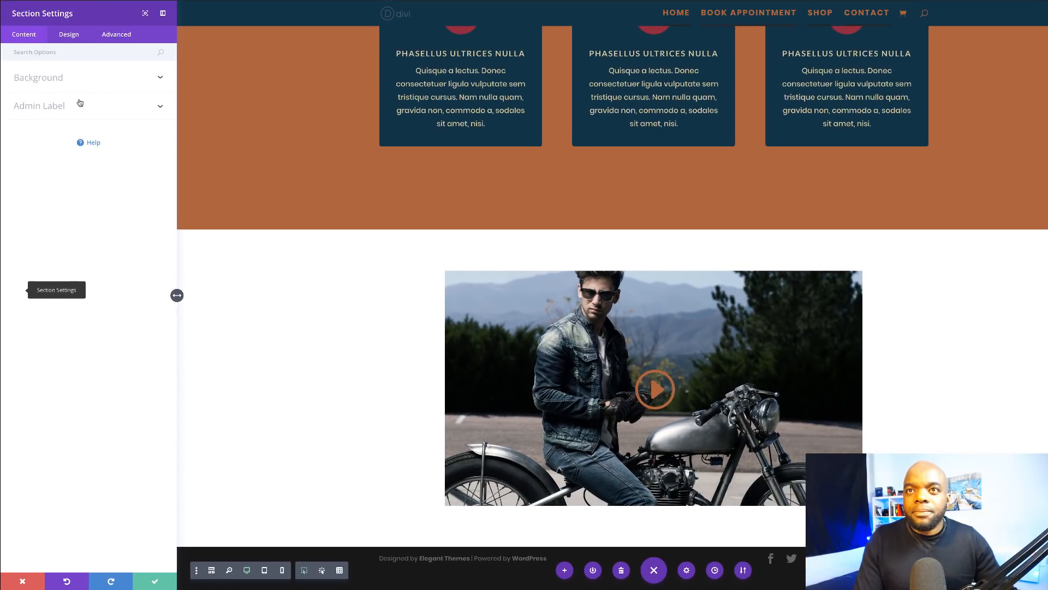
click(61, 82)
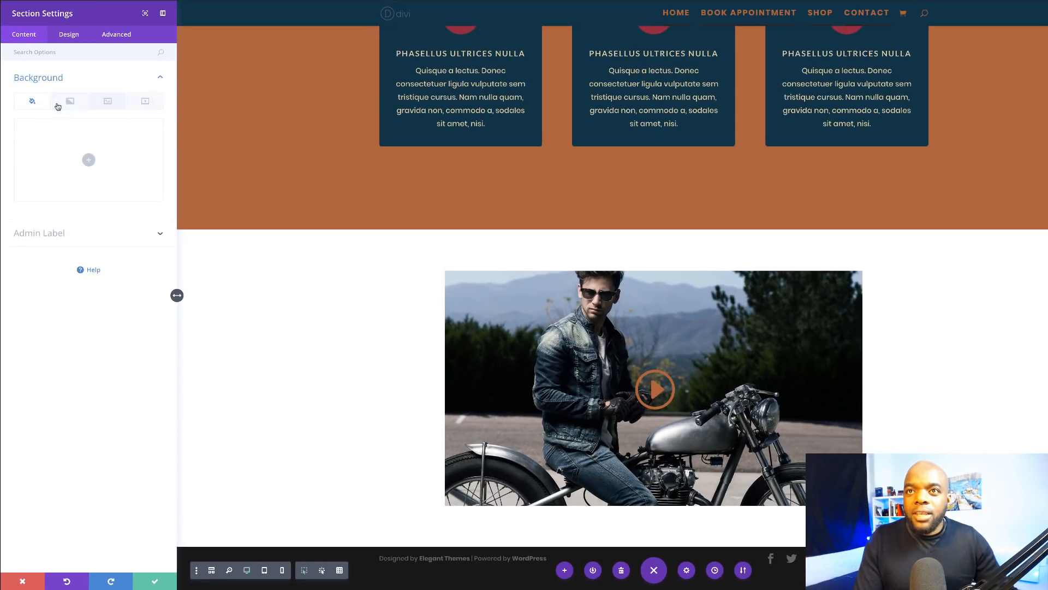
click(88, 159)
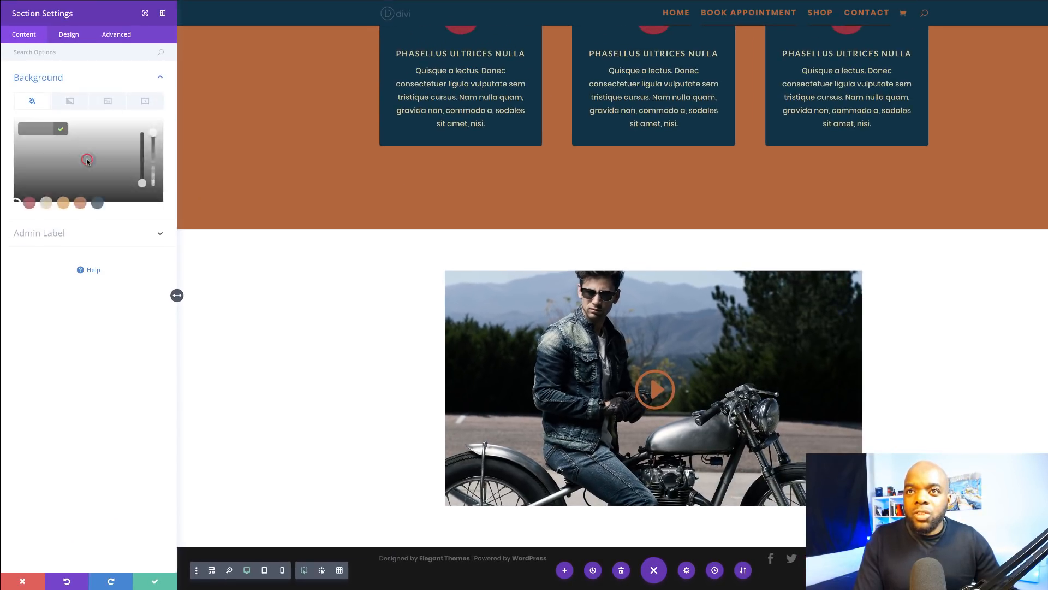
click(98, 203)
scroll(293, 336, up, 3)
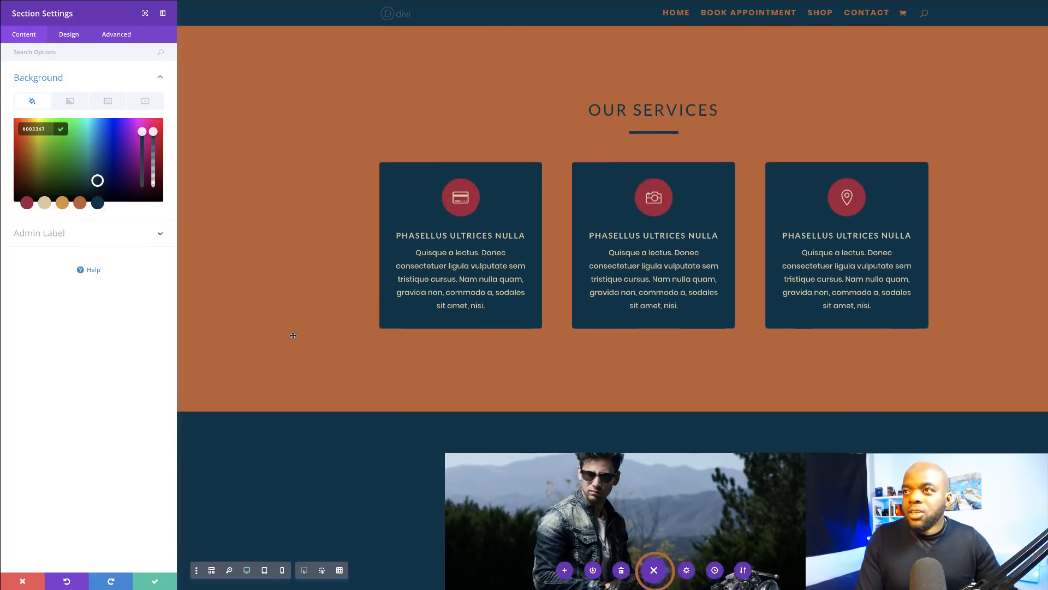
scroll(293, 335, up, 5)
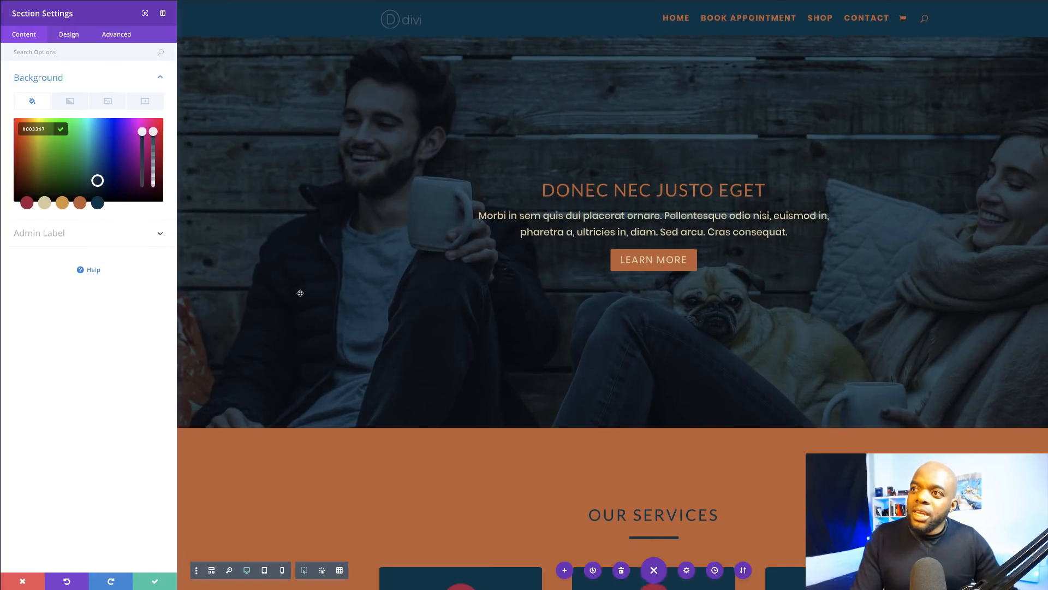
scroll(299, 293, down, 10)
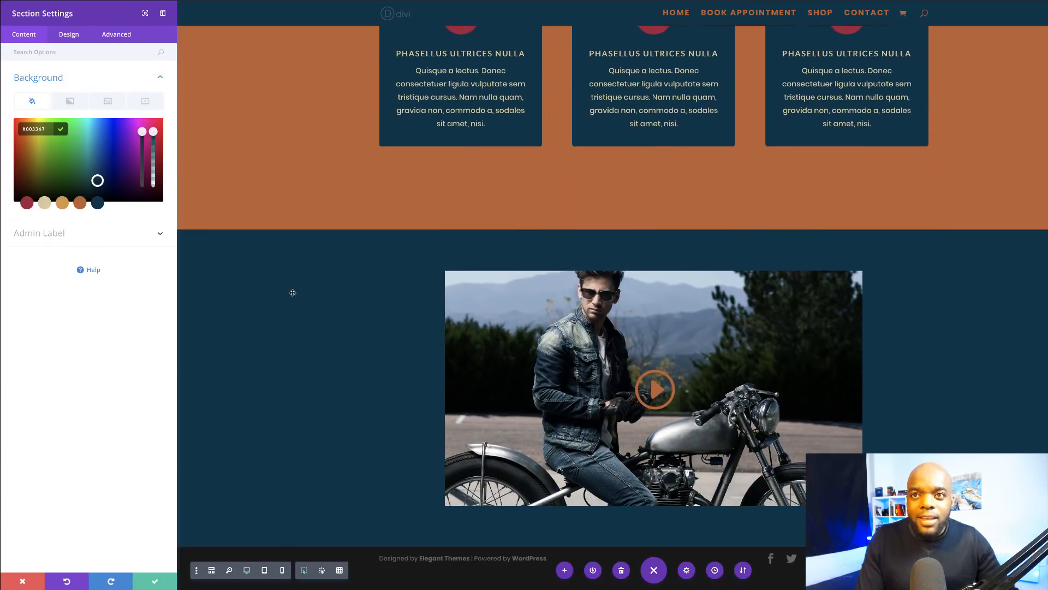
click(155, 581)
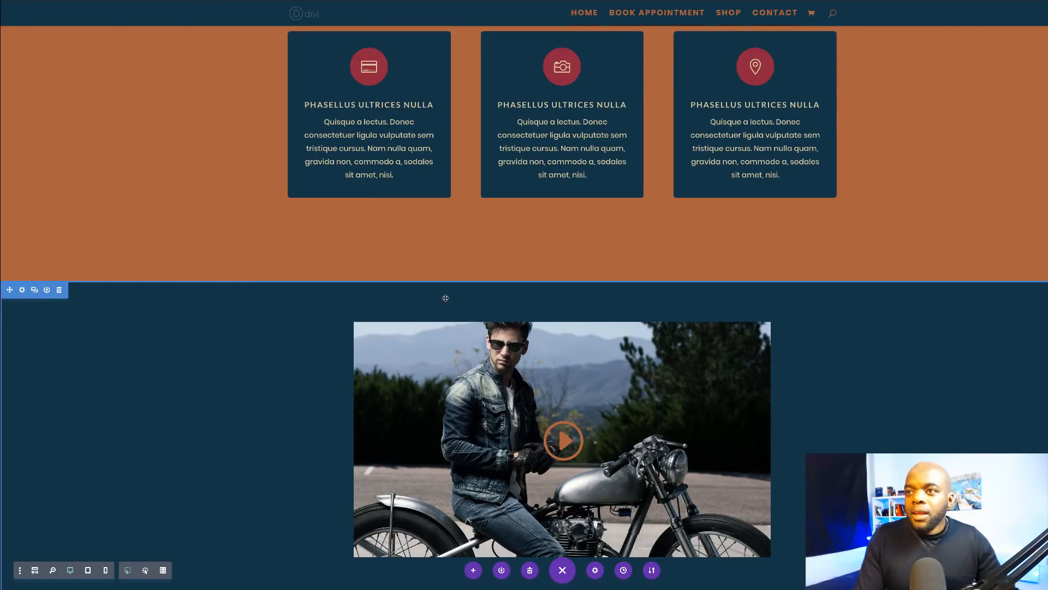
Step: Increase the video section's top padding and move a duplicate of the OUR SERVICES heading row above the video
drag(300, 284, 303, 341)
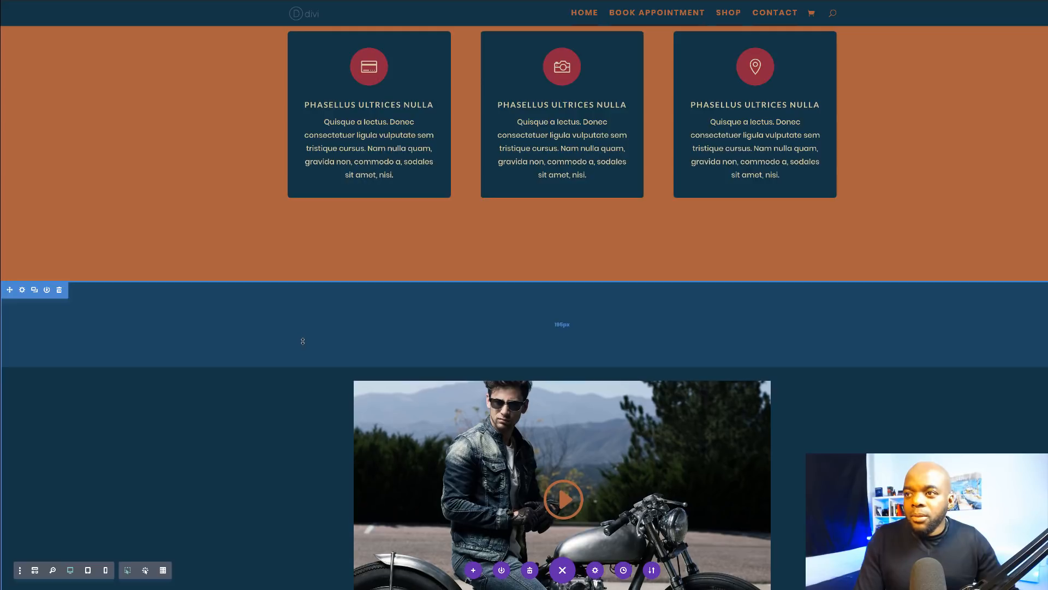
scroll(289, 318, up, 4)
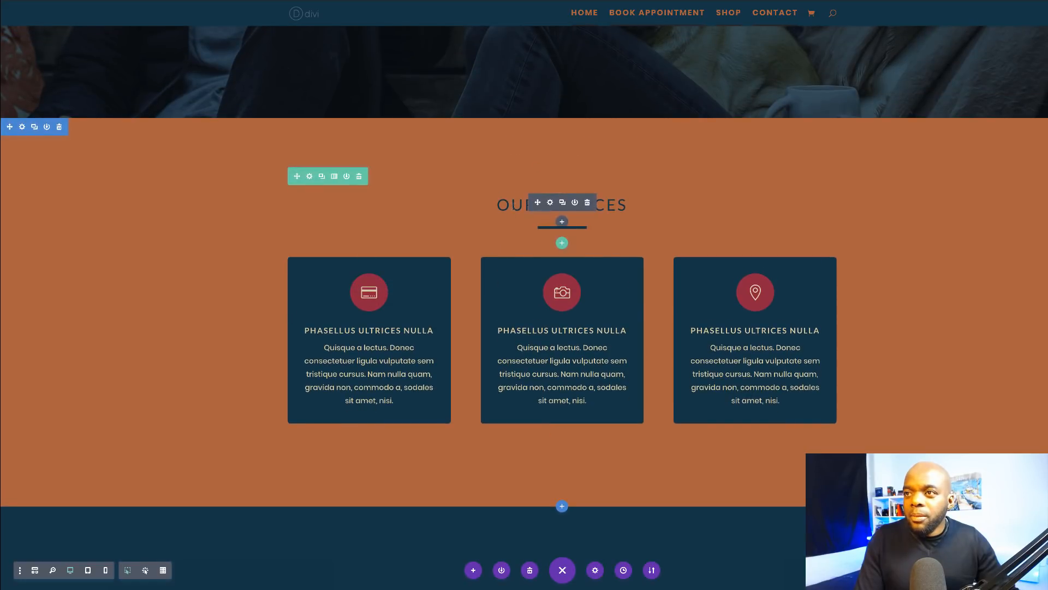
click(323, 177)
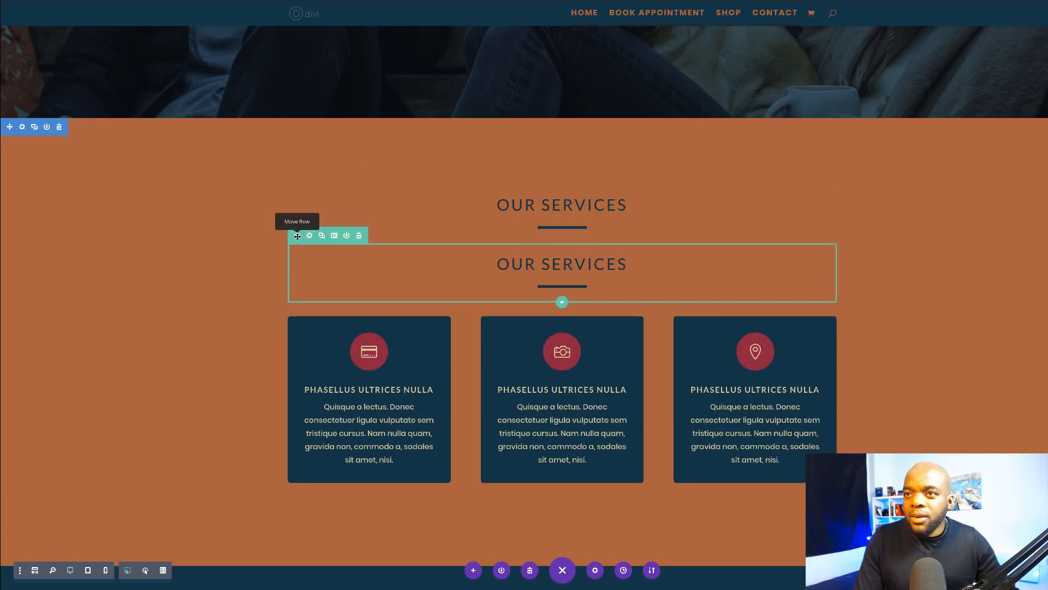
drag(297, 233, 483, 364)
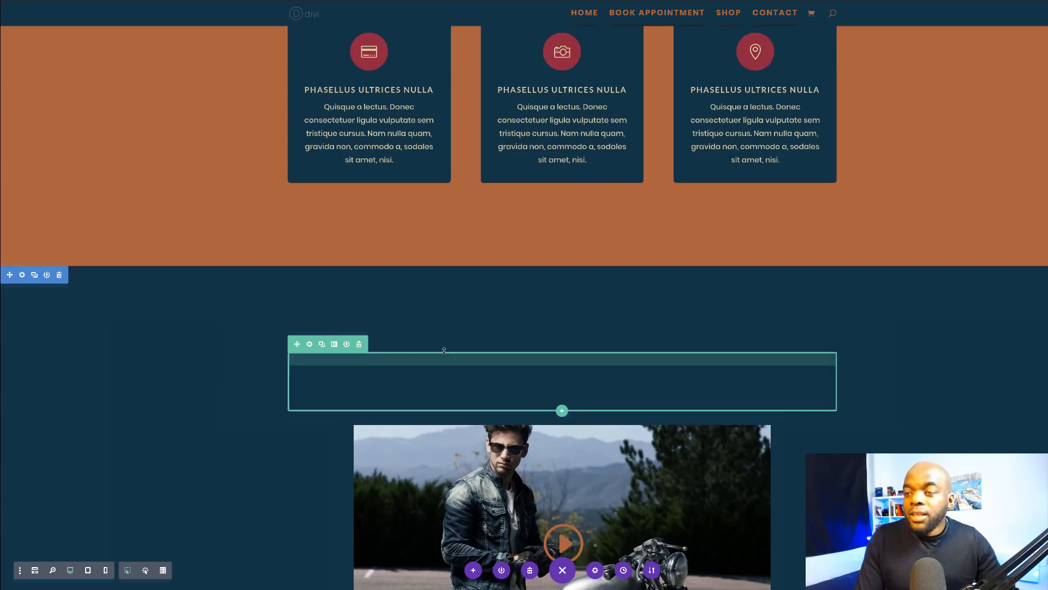
scroll(480, 154, up, 4)
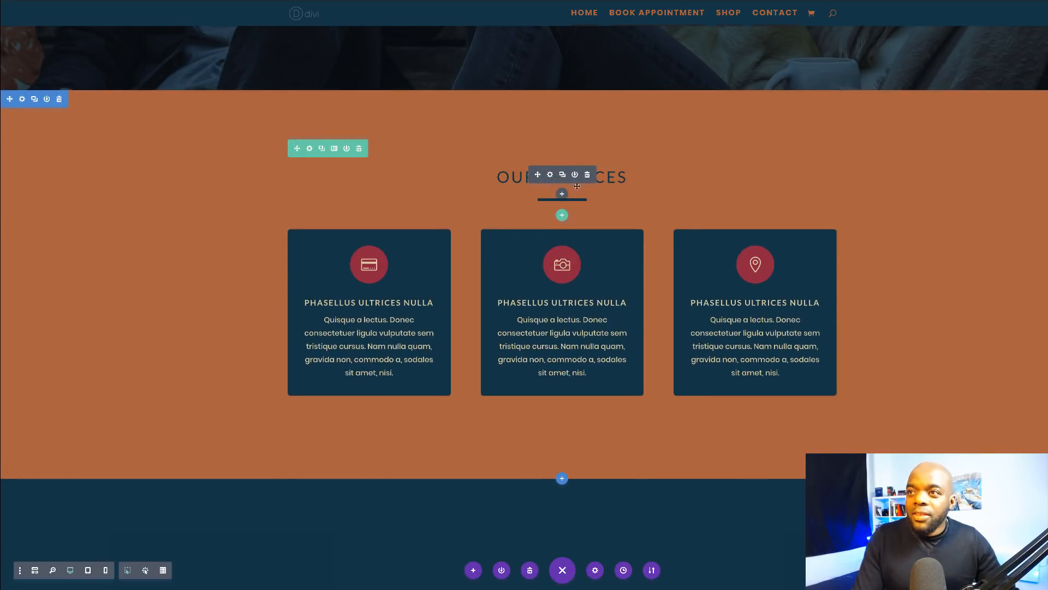
scroll(413, 308, down, 4)
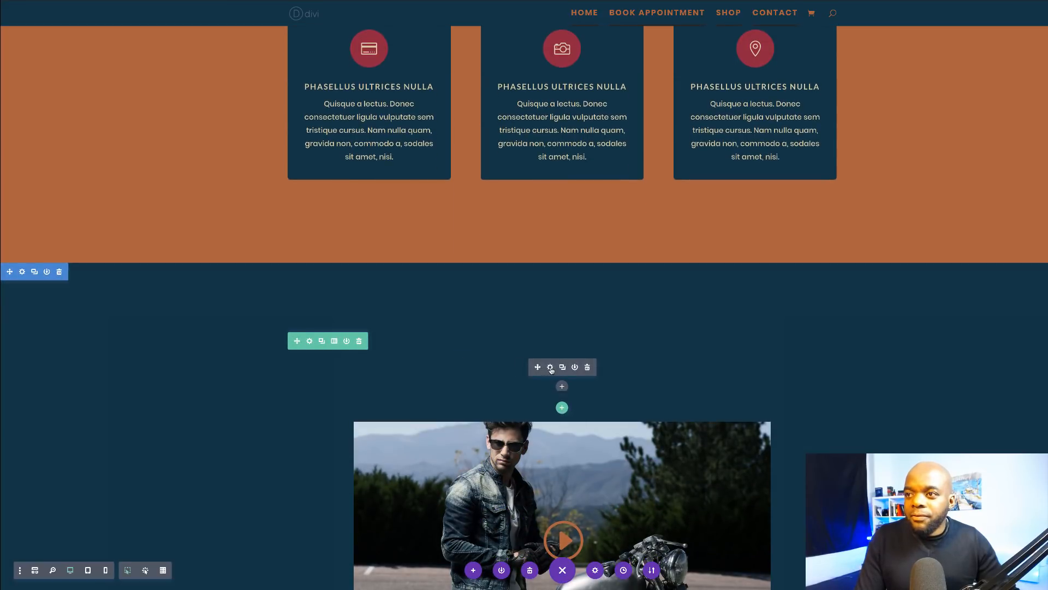
click(551, 367)
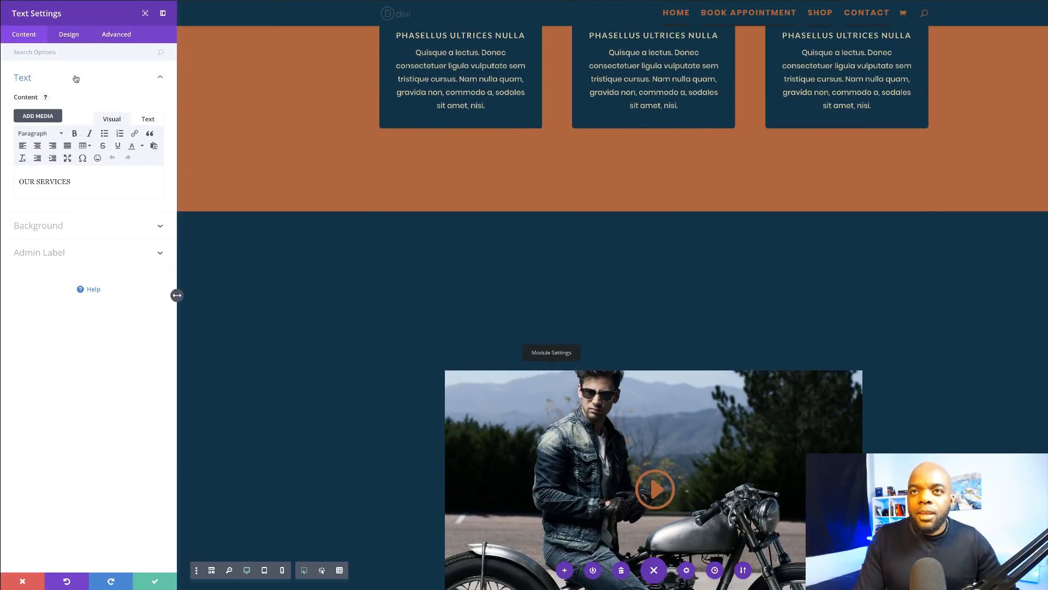
Step: Change the copied OUR SERVICES heading text colour to orange #bd632f and save
click(74, 36)
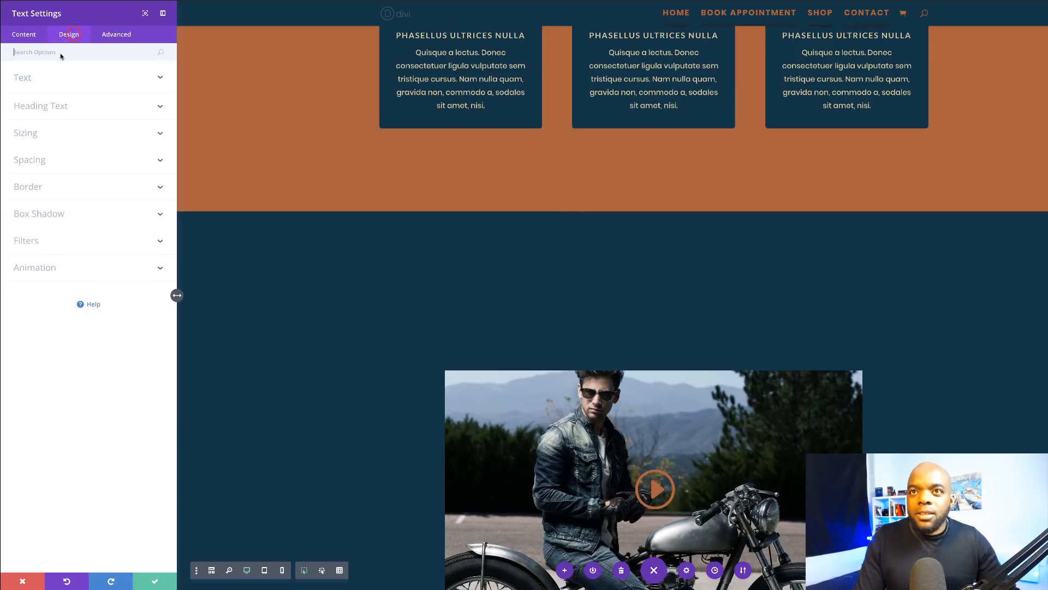
click(27, 80)
click(20, 303)
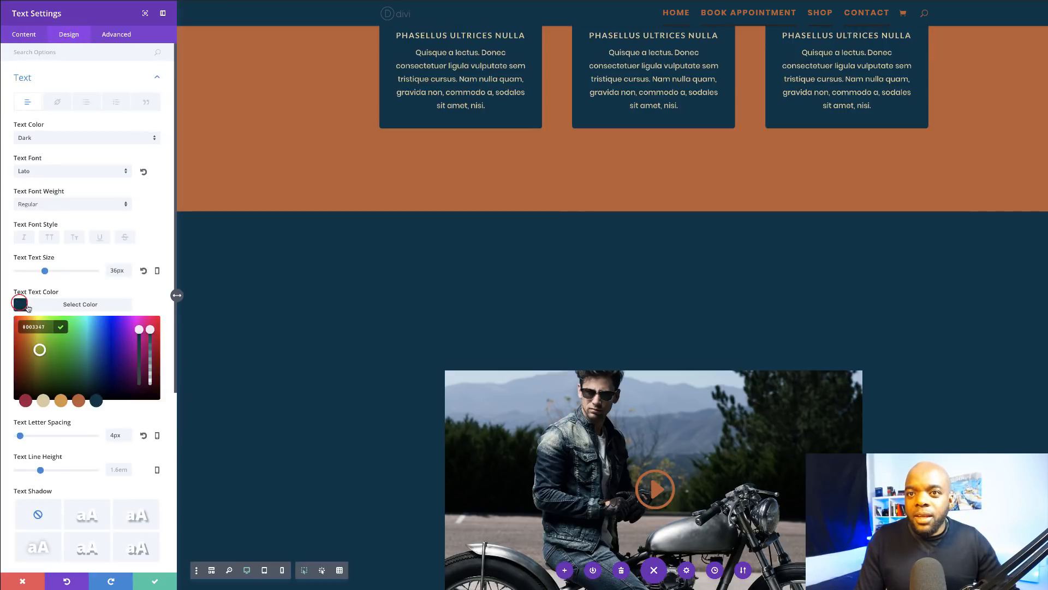
click(79, 401)
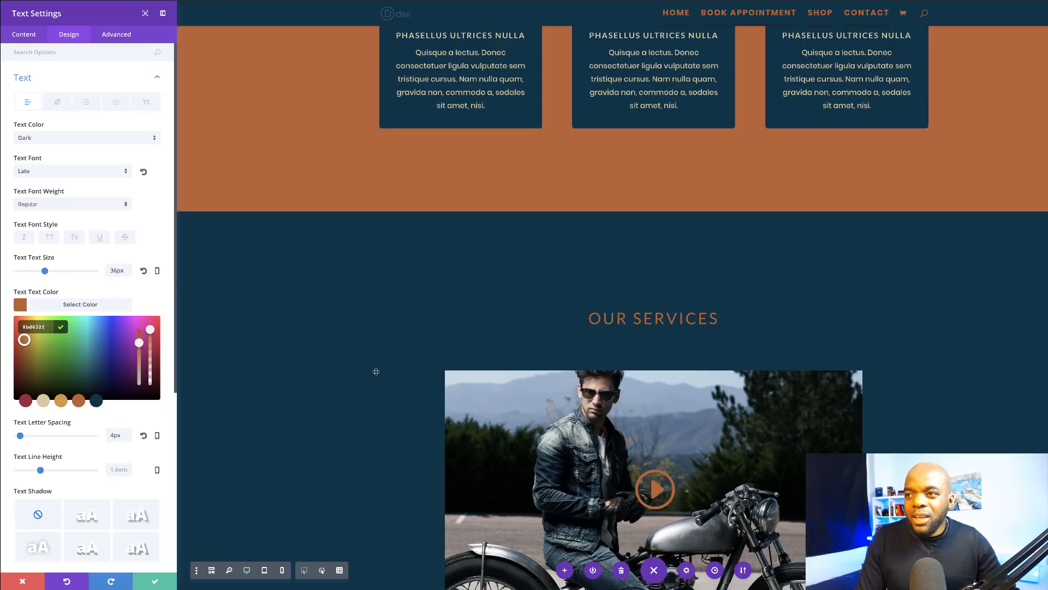
scroll(318, 476, down, 1)
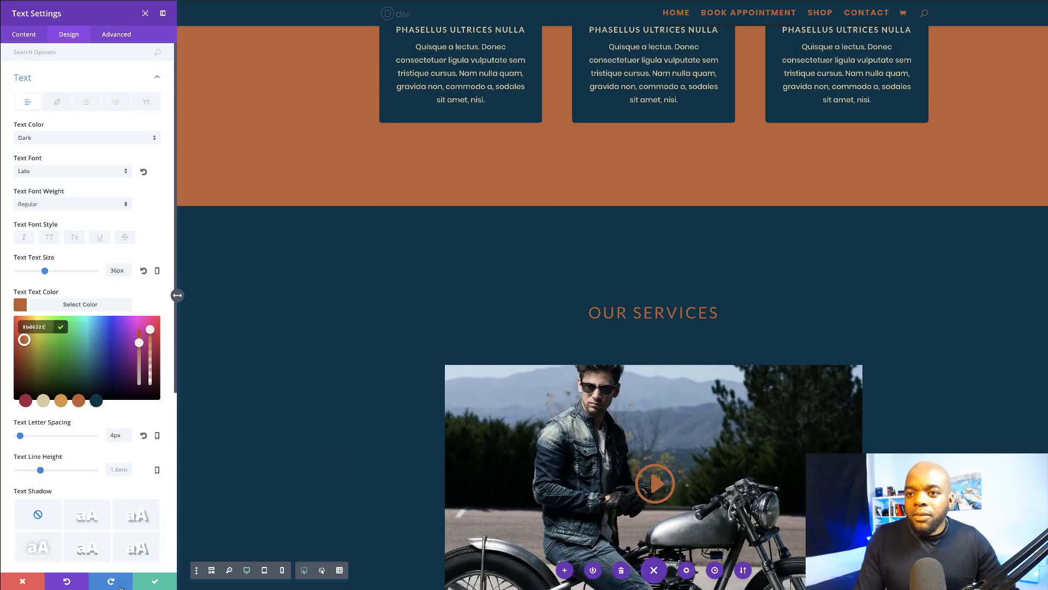
click(152, 582)
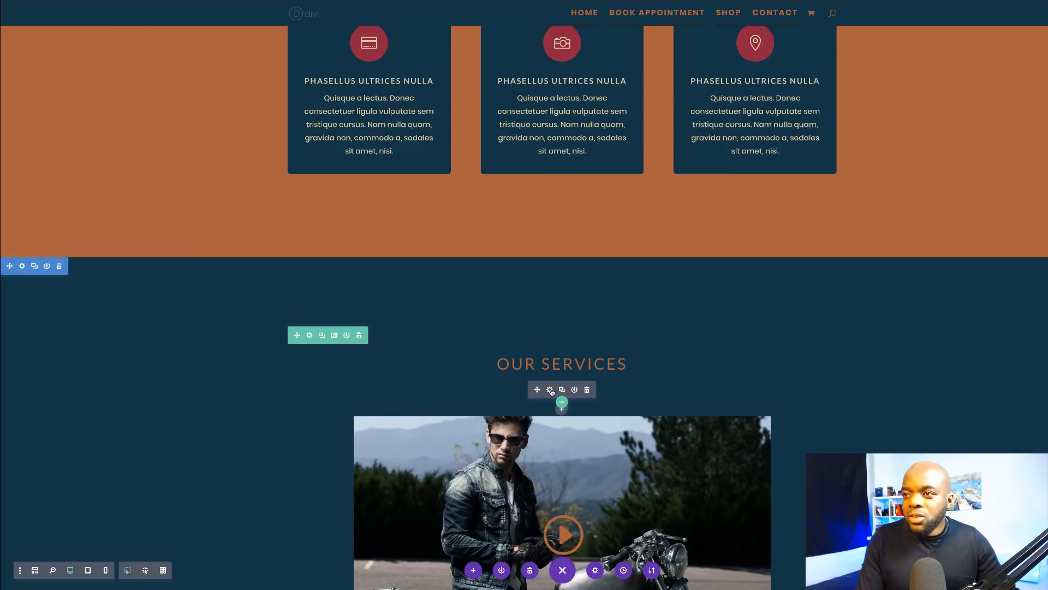
Step: Set the divider under the copied heading to the orange preset colour and save
click(551, 389)
click(70, 34)
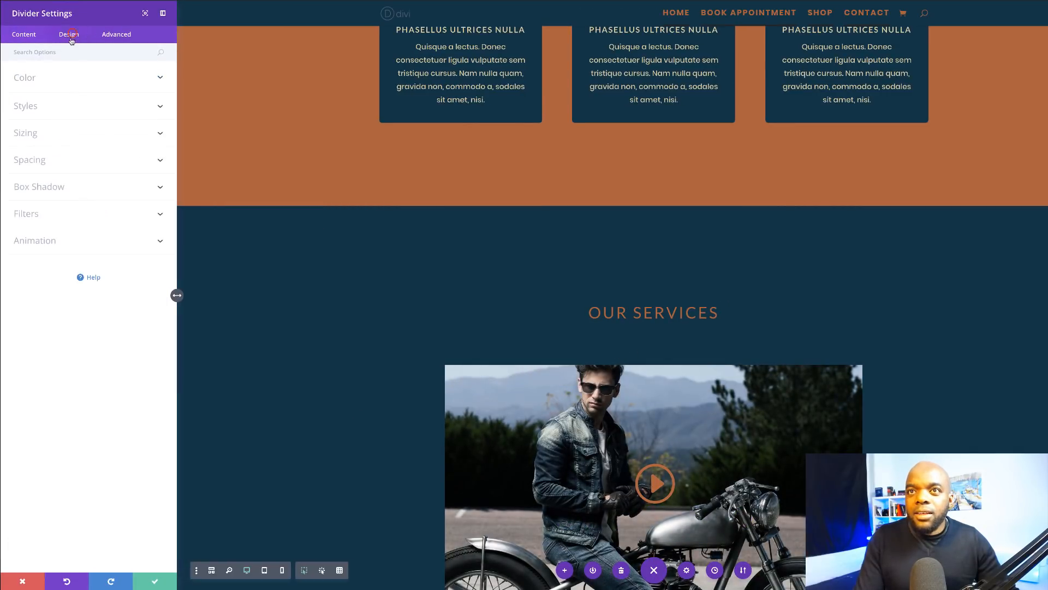
click(34, 78)
click(20, 110)
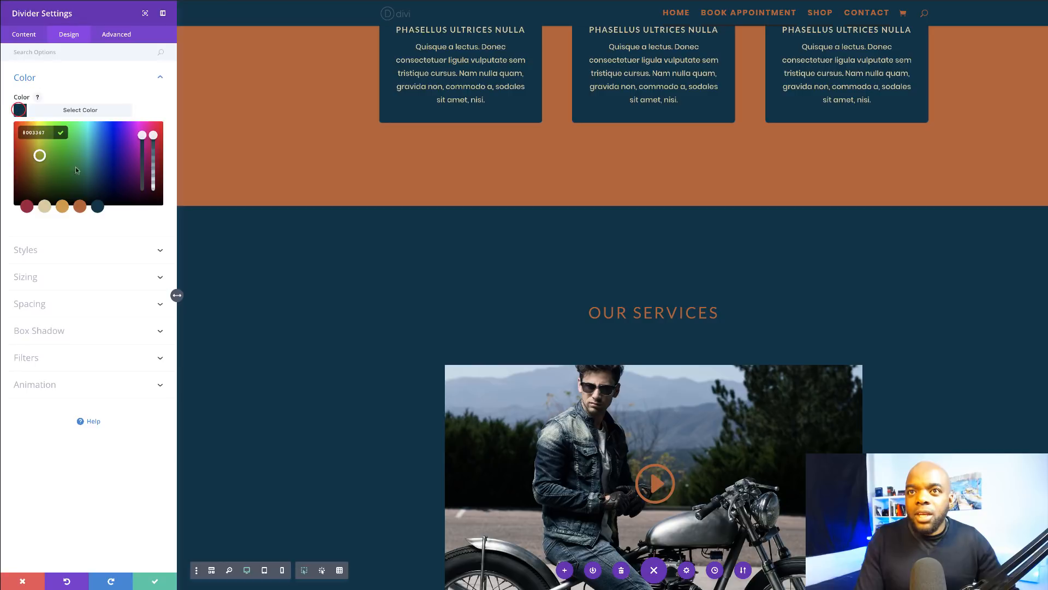
click(80, 208)
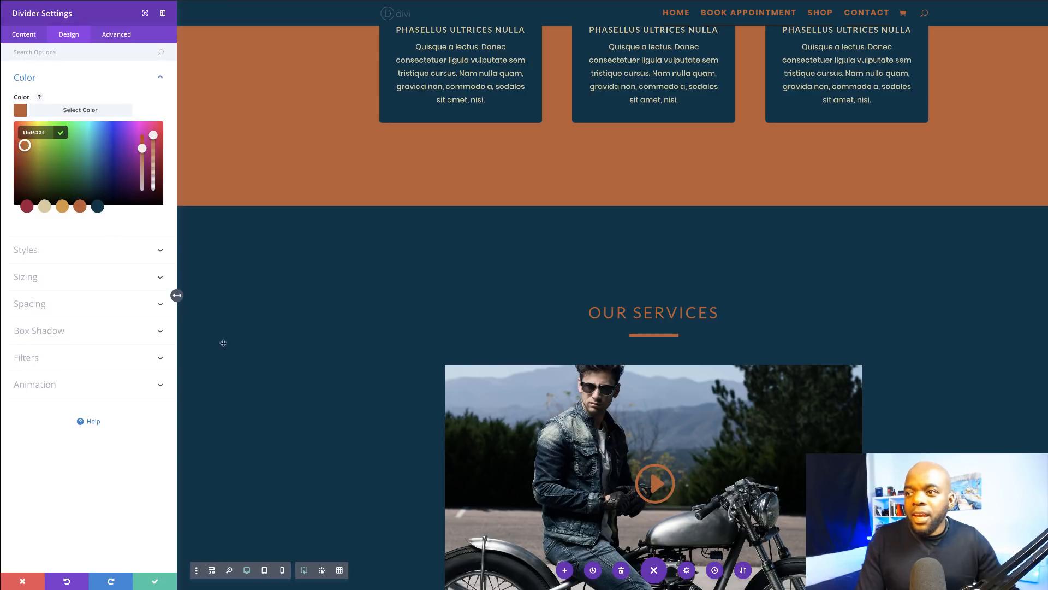
click(154, 581)
scroll(206, 354, down, 3)
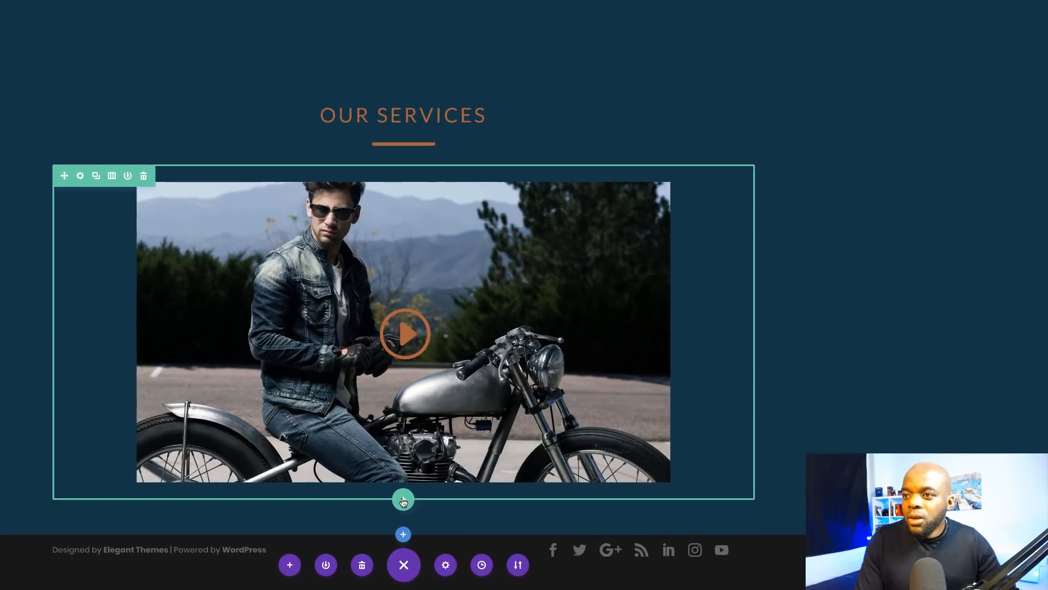
Step: Add a single-column row below the video containing a Social Media Follow module
click(562, 520)
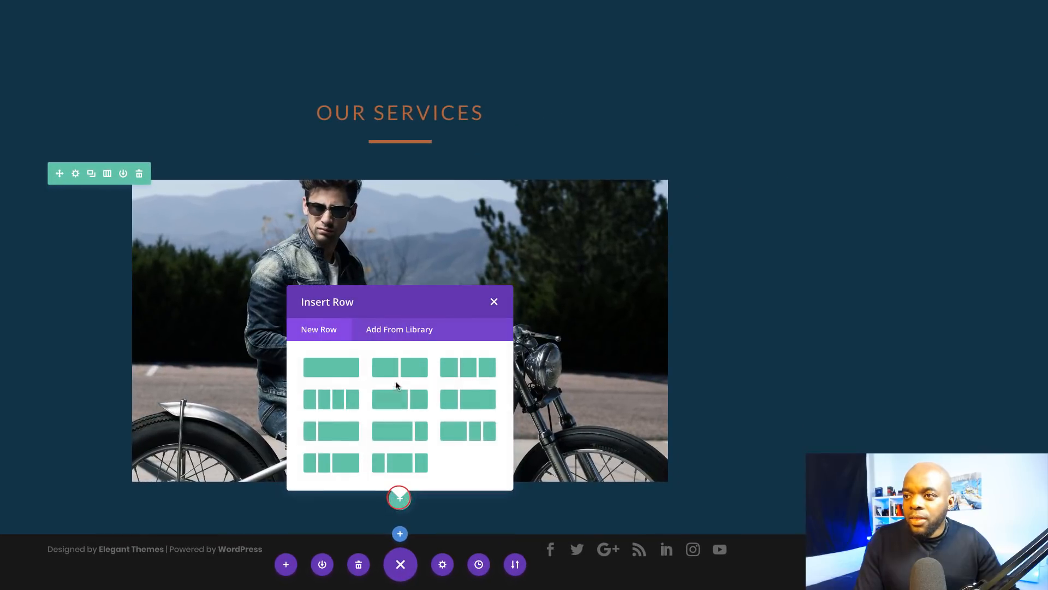
click(341, 371)
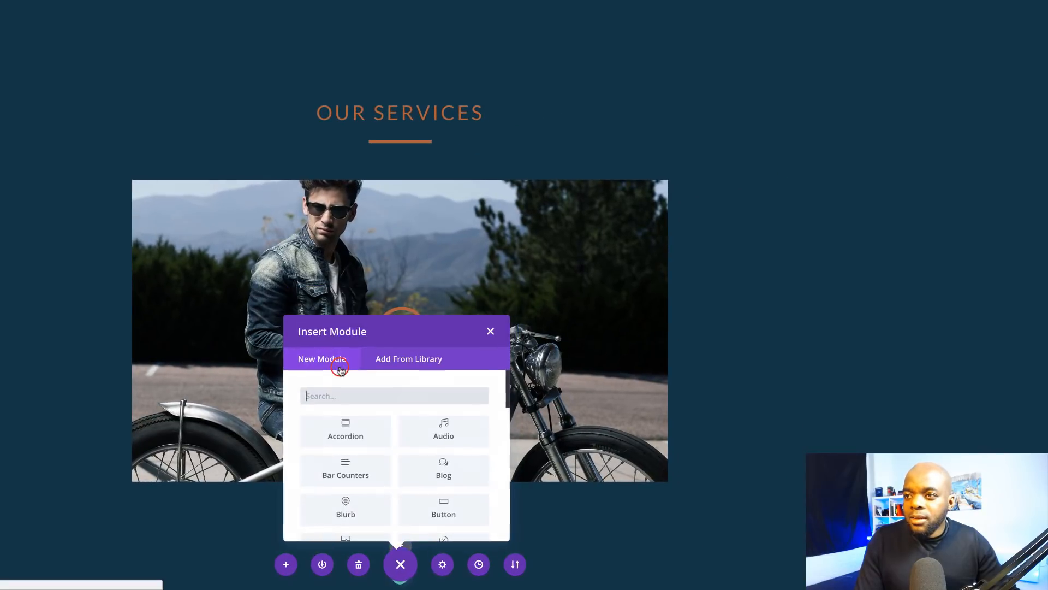
text(soc)
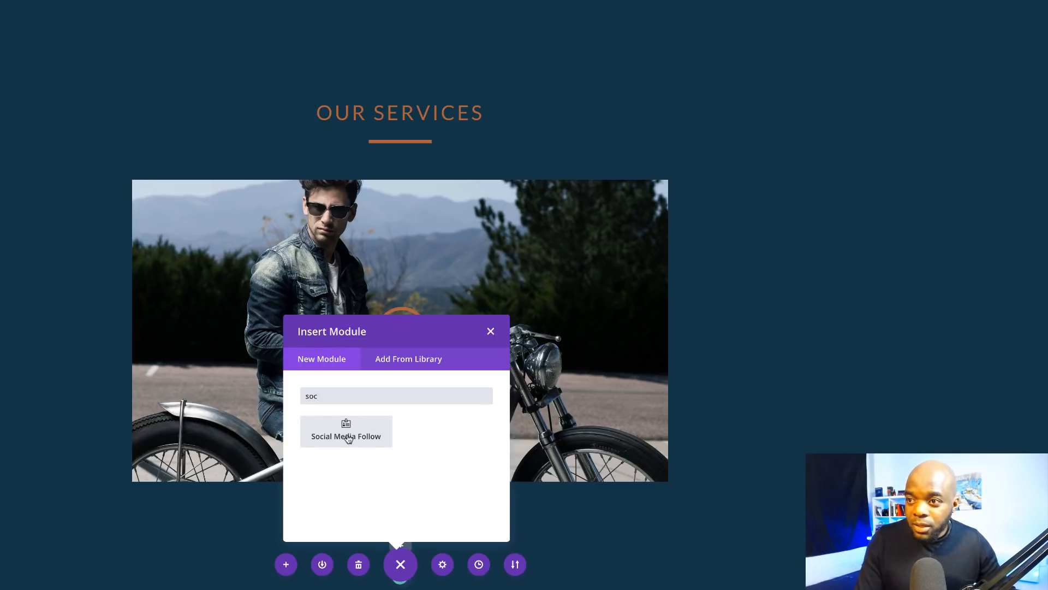
click(347, 438)
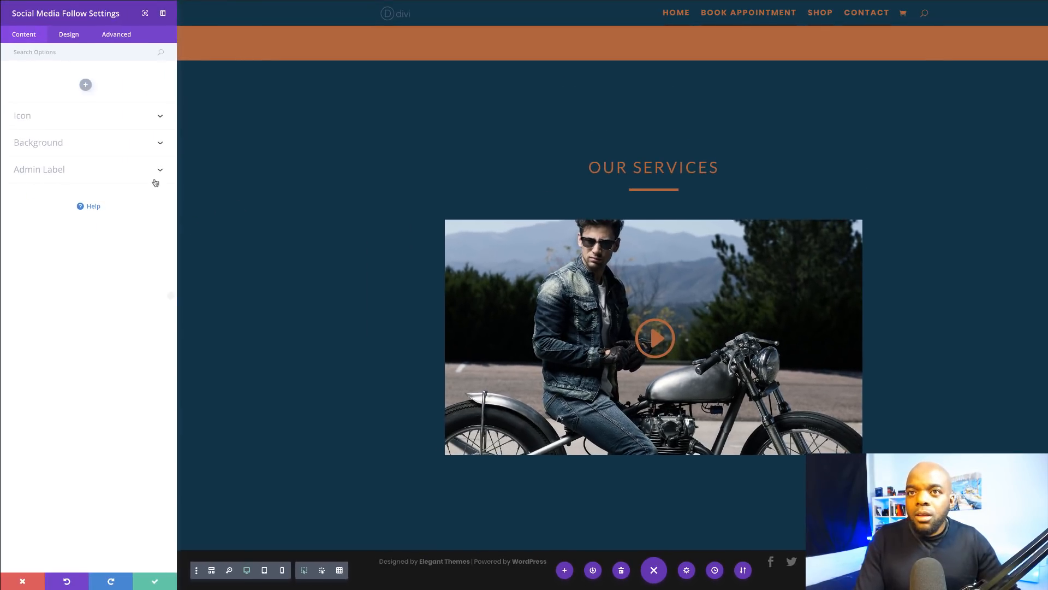
Step: Add social network items and set the first one to Facebook with '#' as its link
click(86, 86)
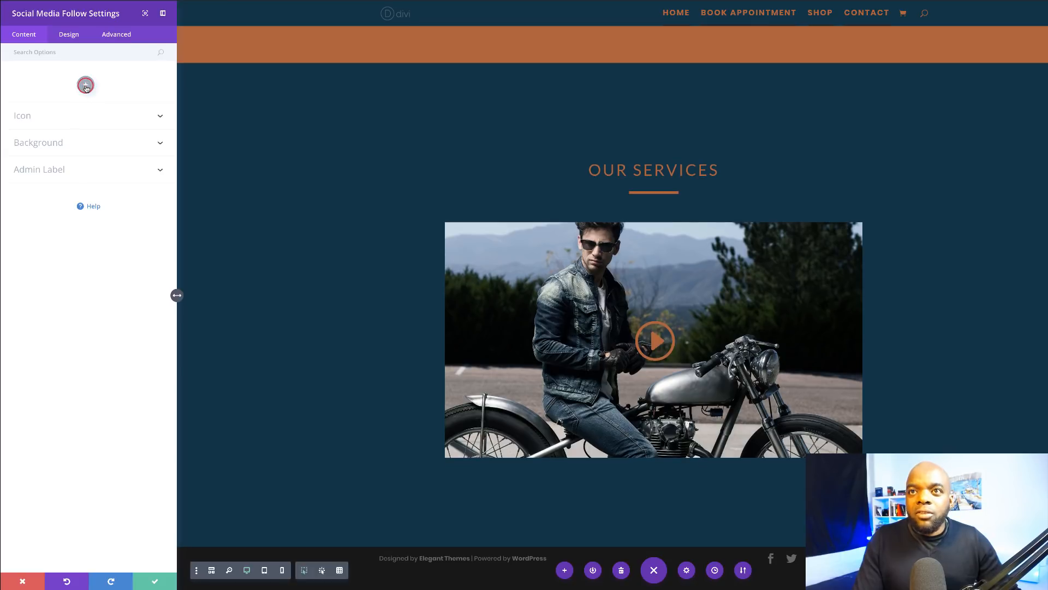
click(25, 115)
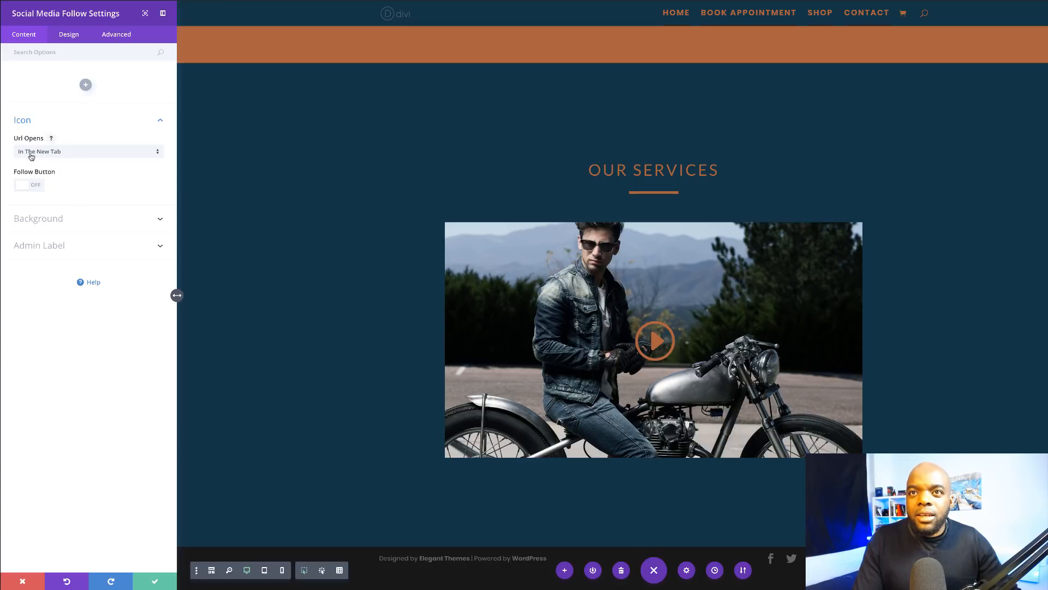
click(72, 218)
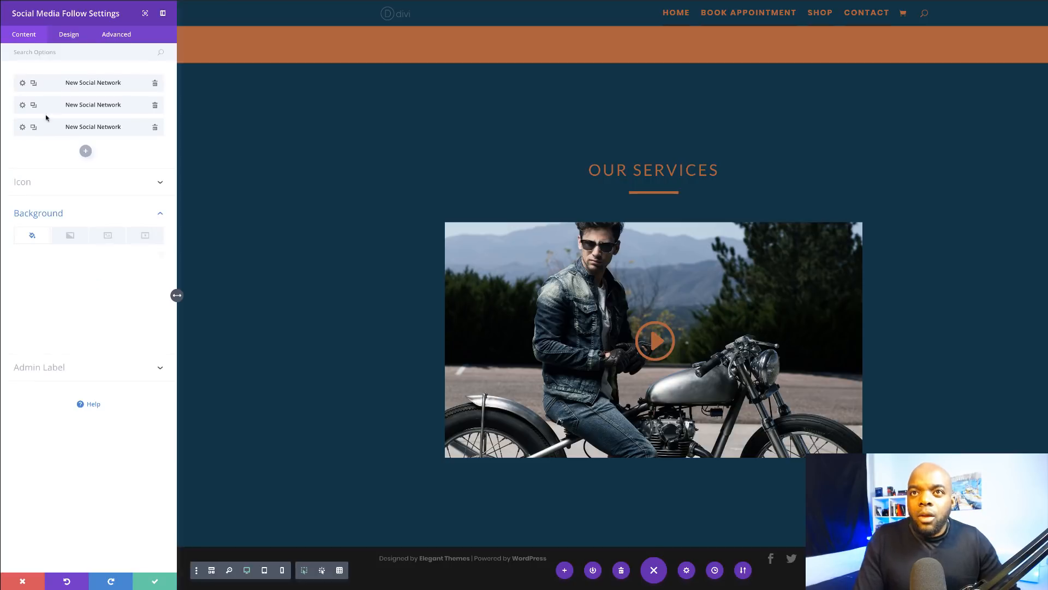
click(24, 85)
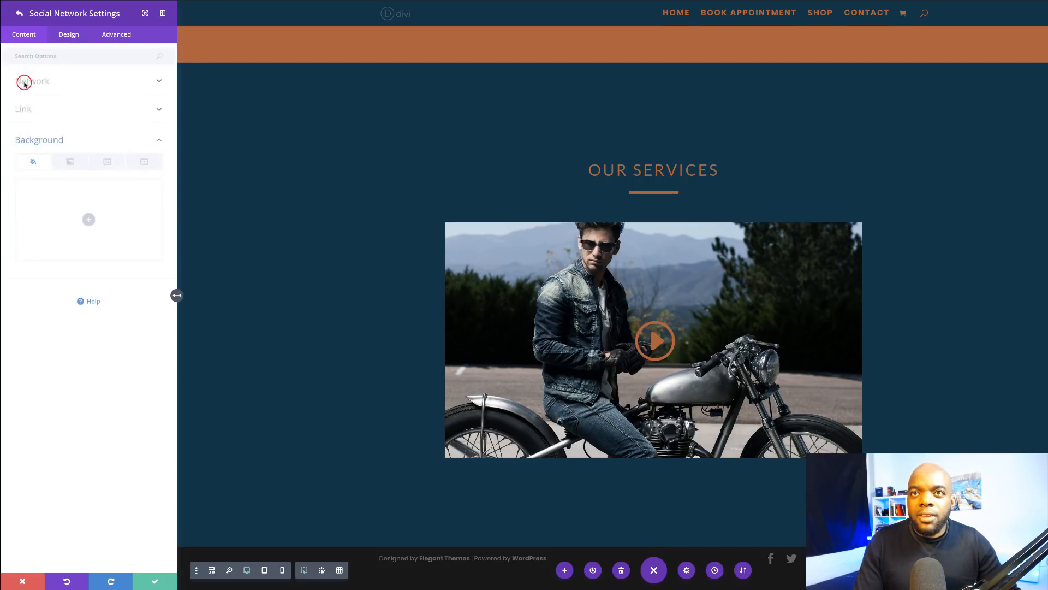
click(45, 79)
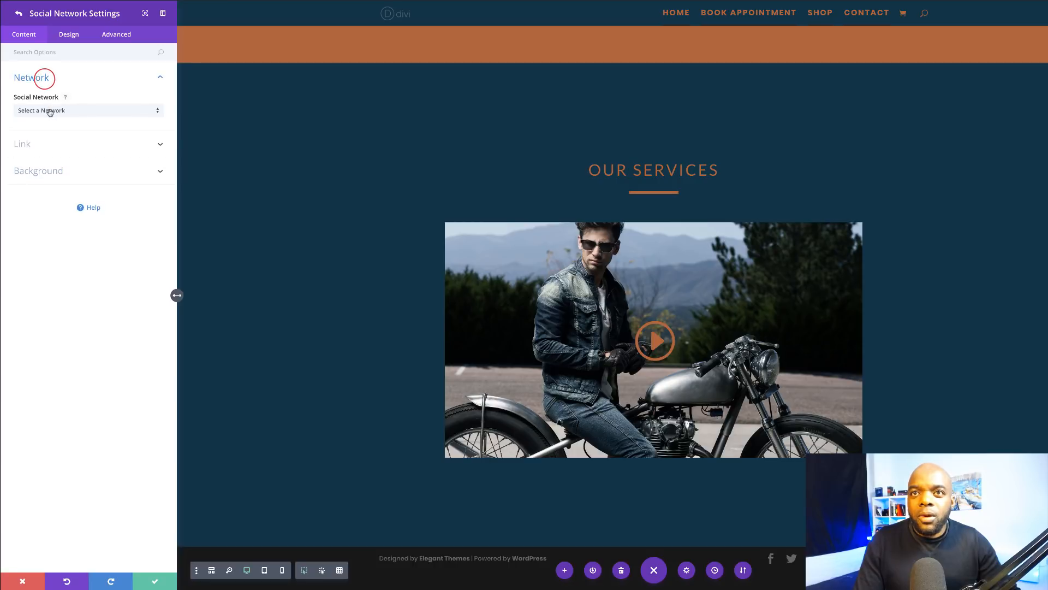
click(48, 110)
click(48, 134)
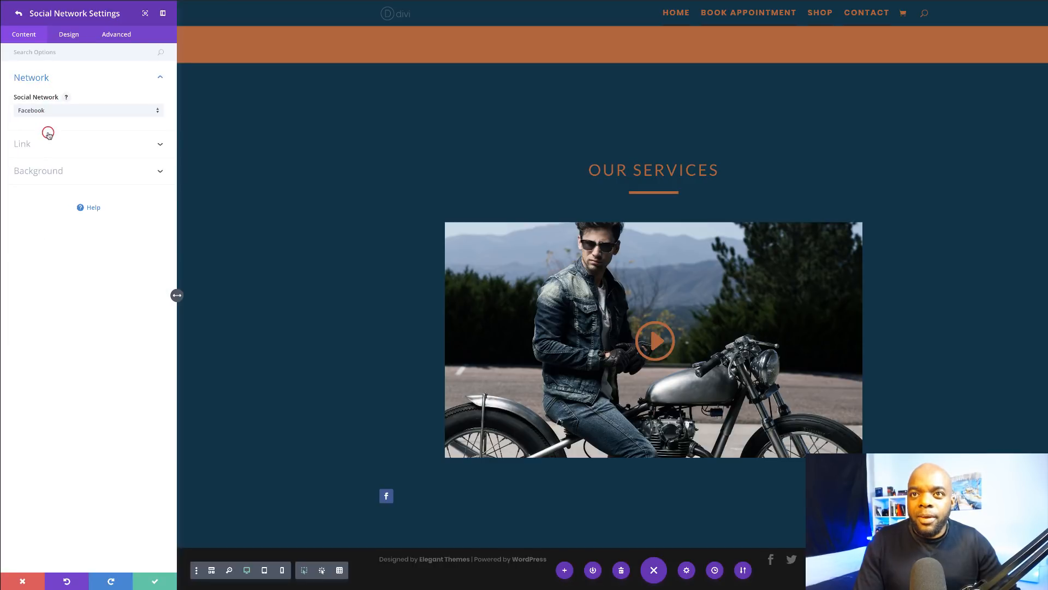
click(32, 143)
click(29, 140)
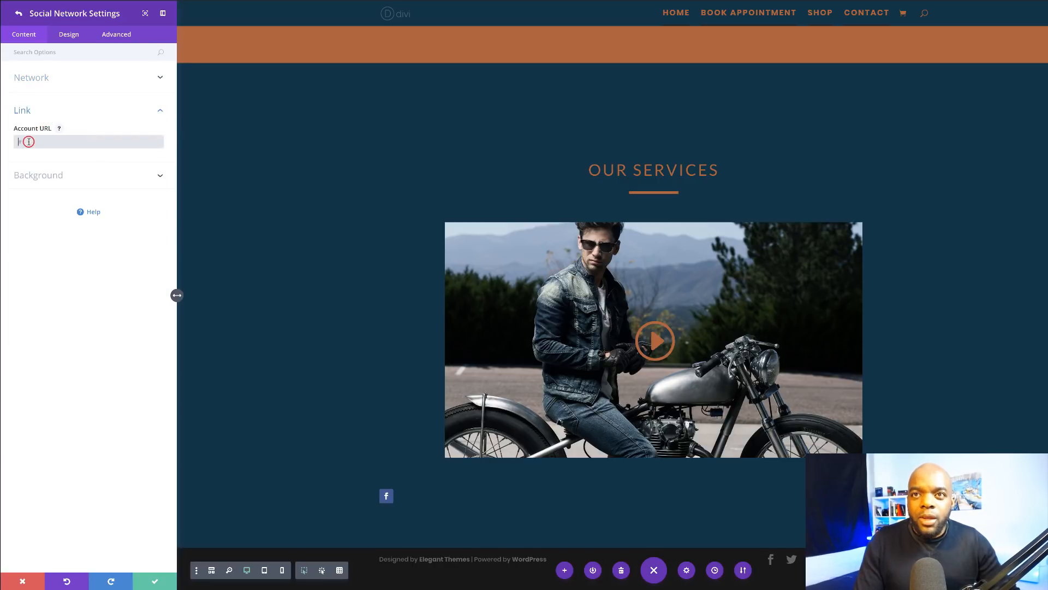
text(#)
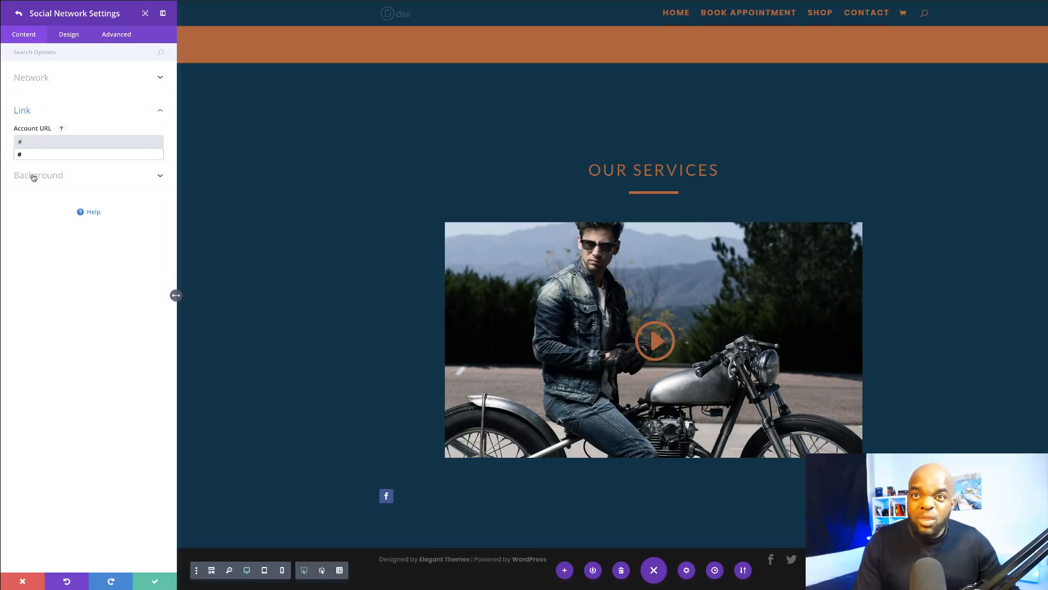
click(28, 221)
click(19, 13)
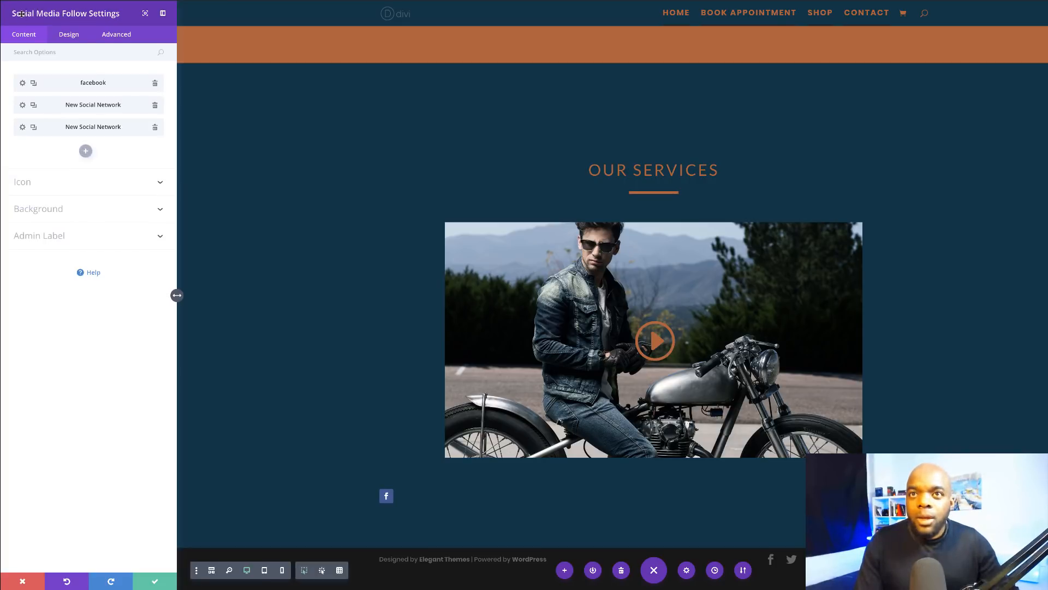
Step: Set the next two social network items to Twitter and LinkedIn
click(22, 105)
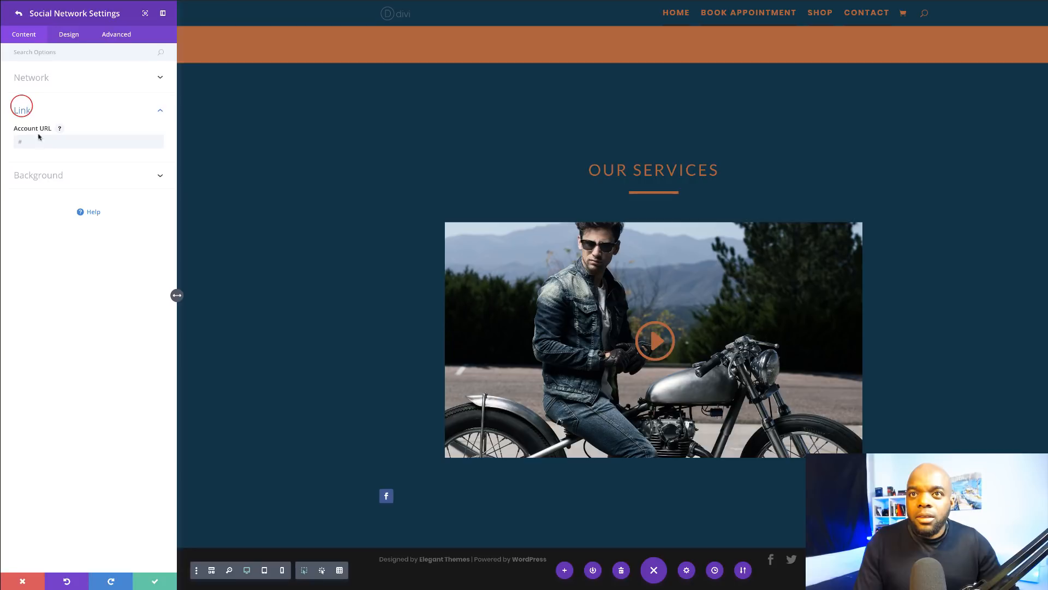
click(41, 80)
click(51, 111)
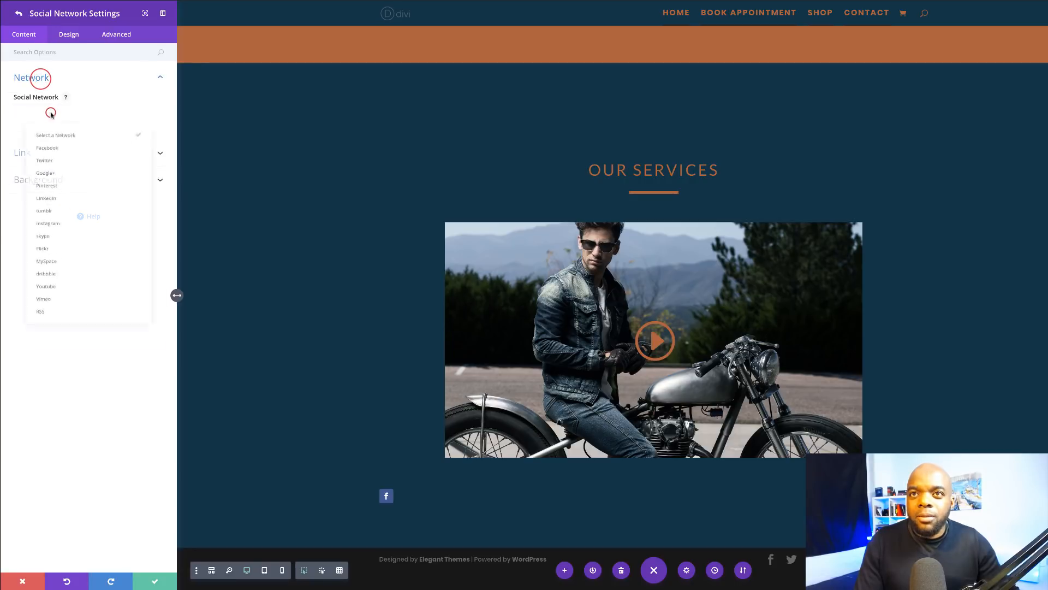
click(57, 150)
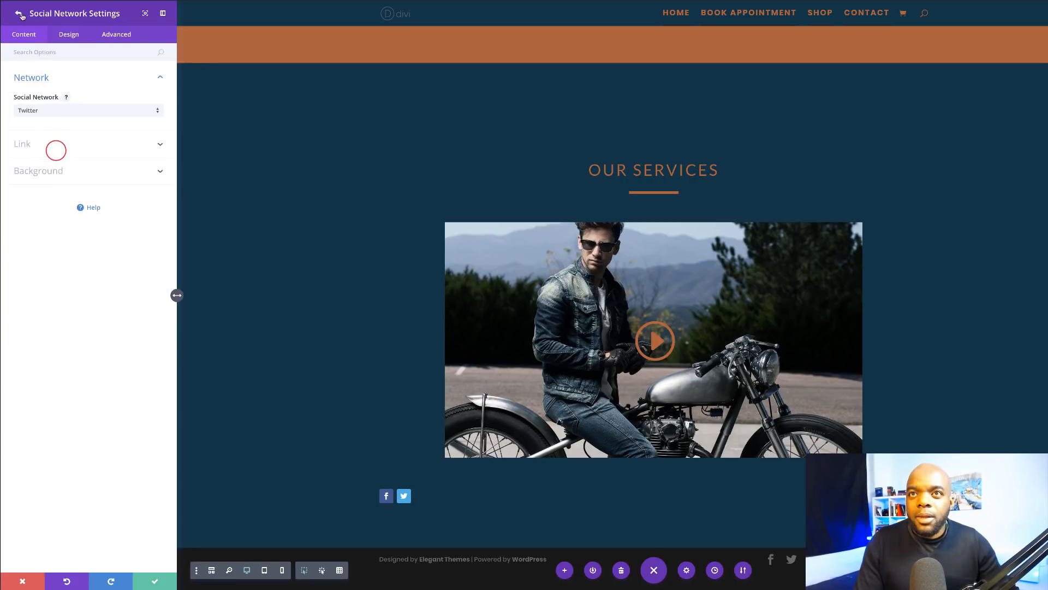
click(53, 112)
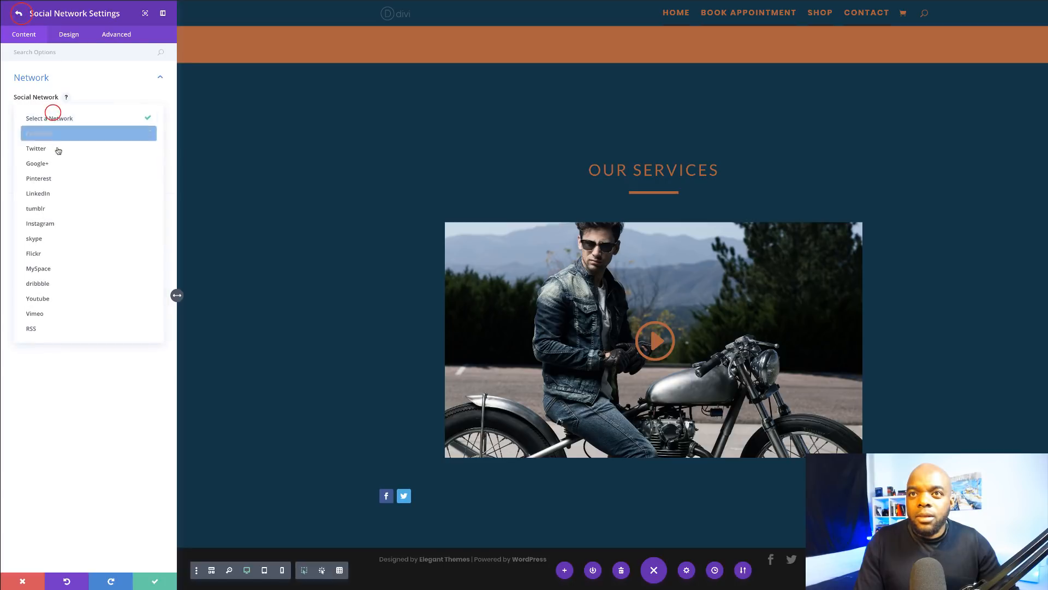
click(52, 192)
click(19, 13)
Step: Add a fourth social network item set to Instagram
click(85, 151)
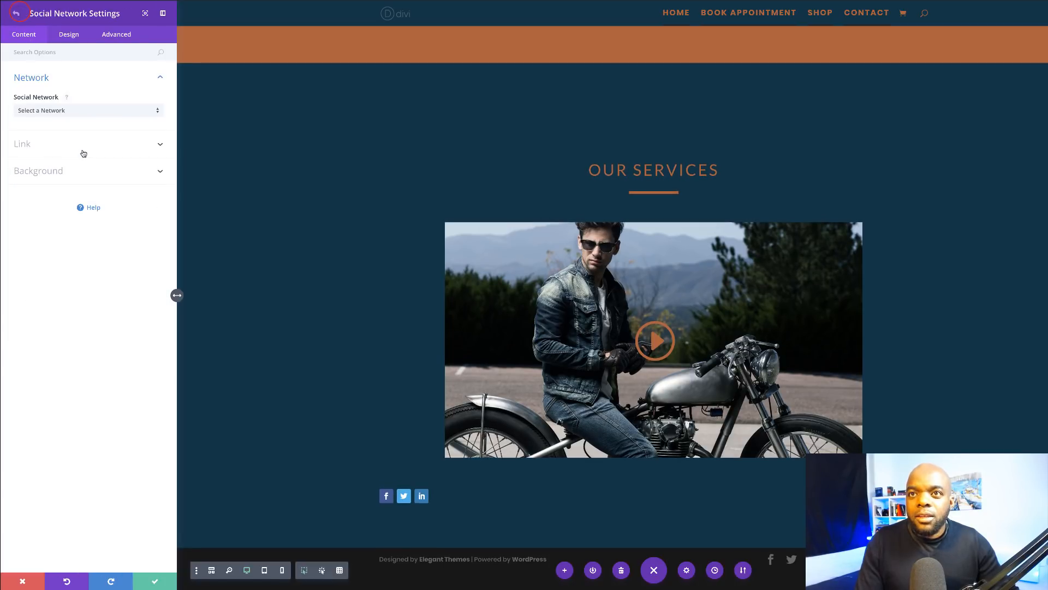
click(59, 111)
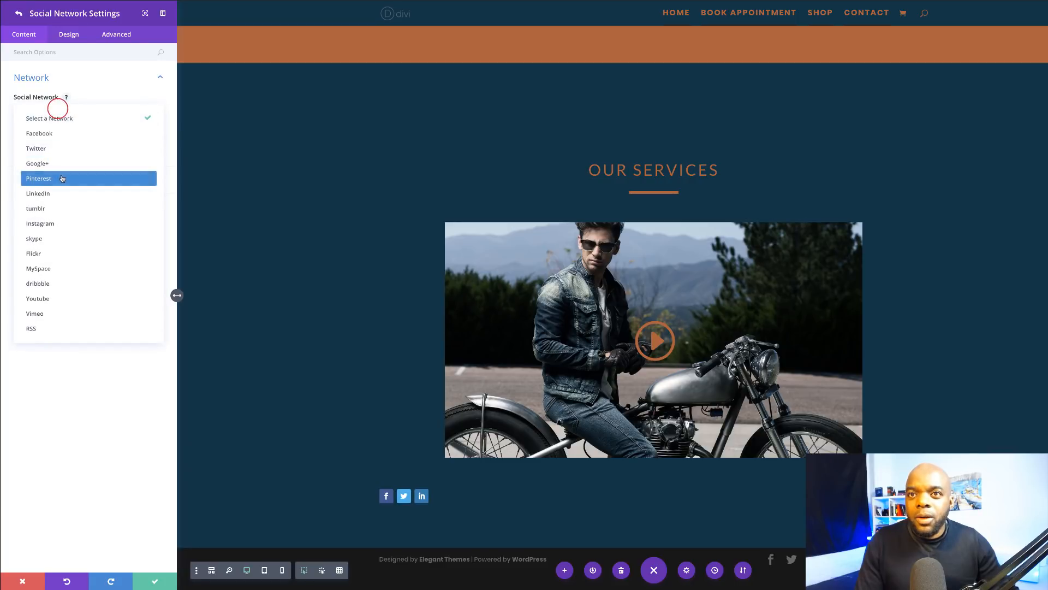
click(38, 298)
click(74, 229)
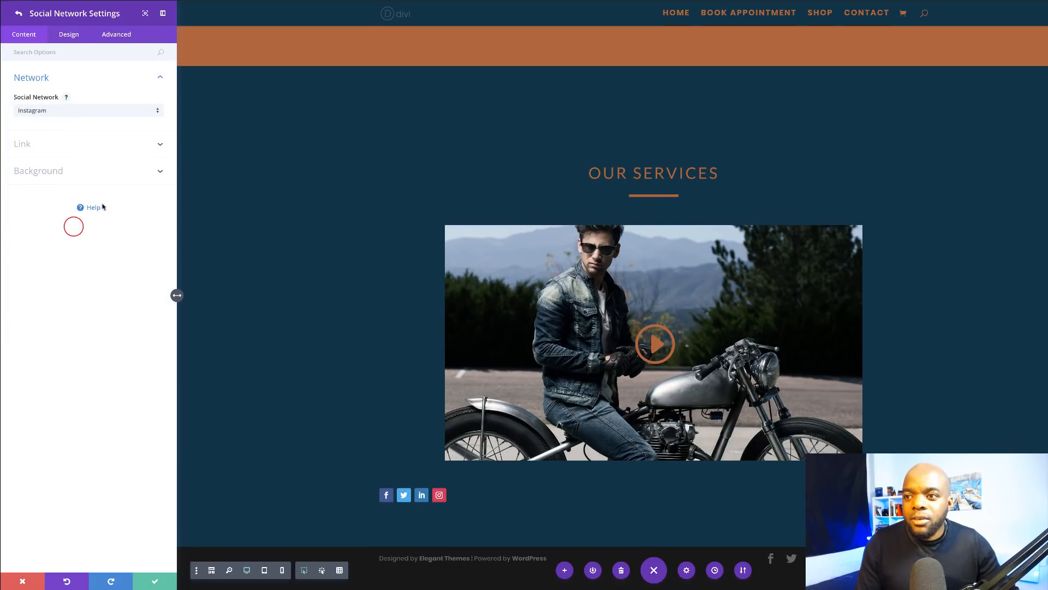
click(18, 14)
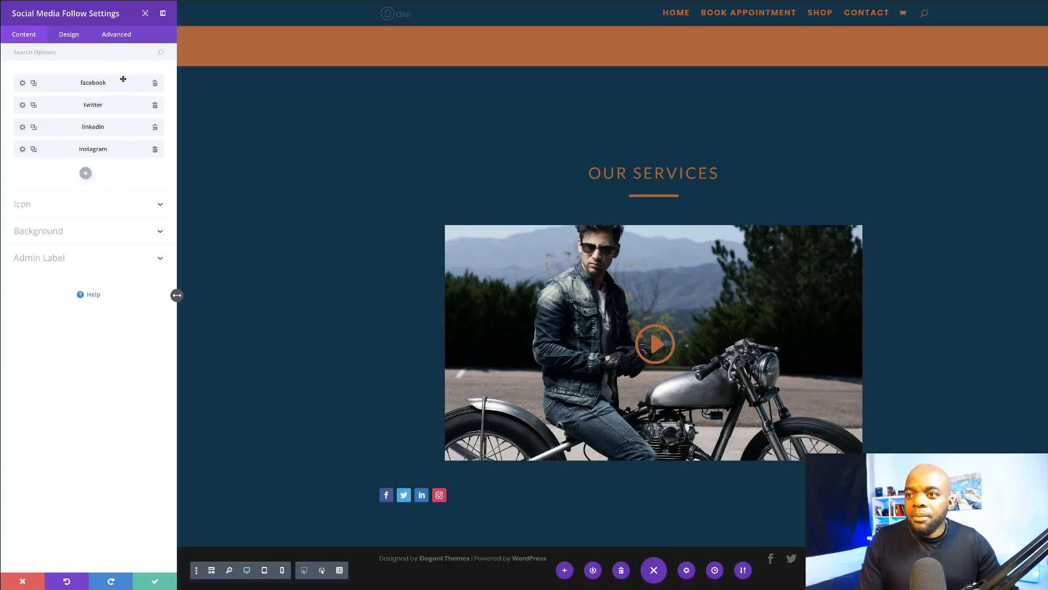
Step: Give the Facebook and Twitter icons an orange #bd632f background colour
click(23, 86)
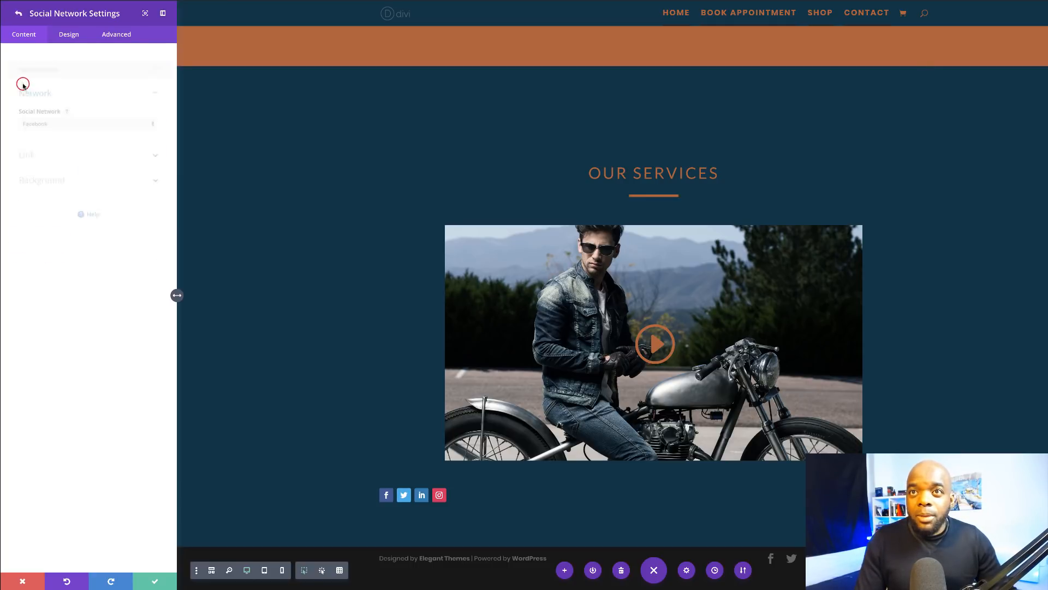
click(37, 171)
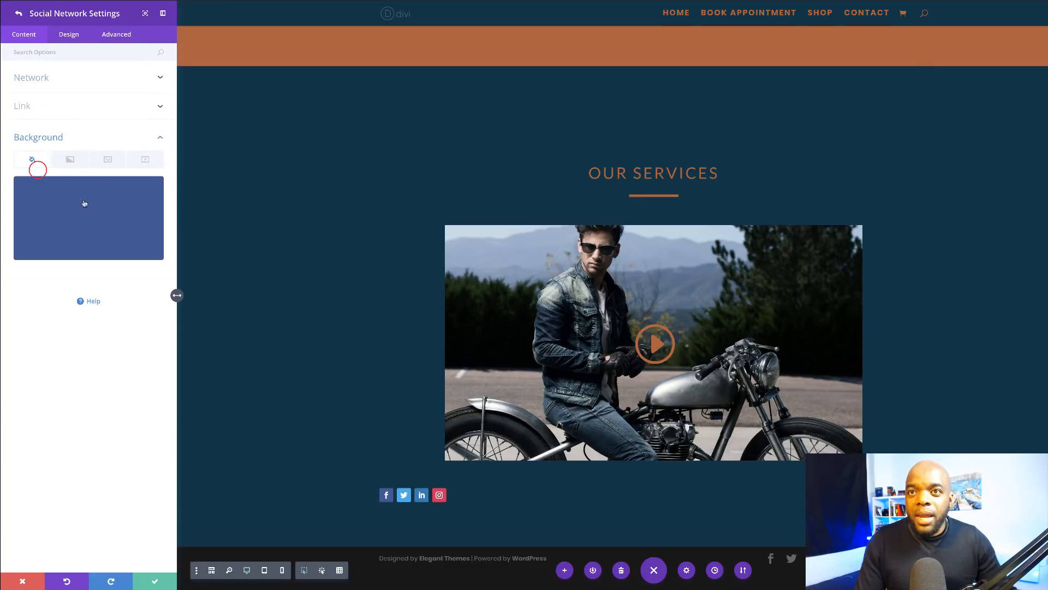
click(108, 209)
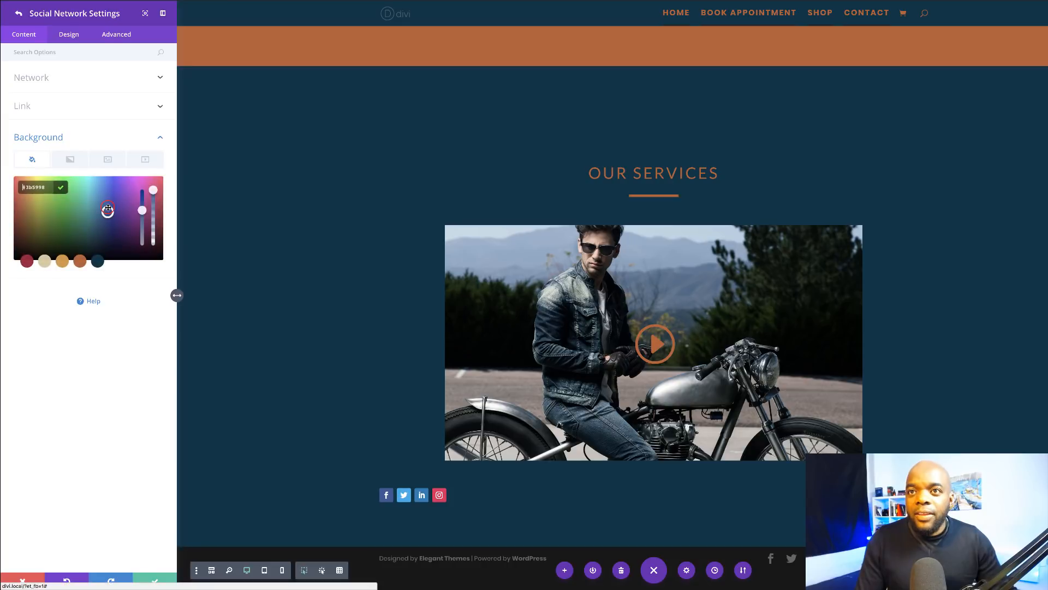
click(79, 262)
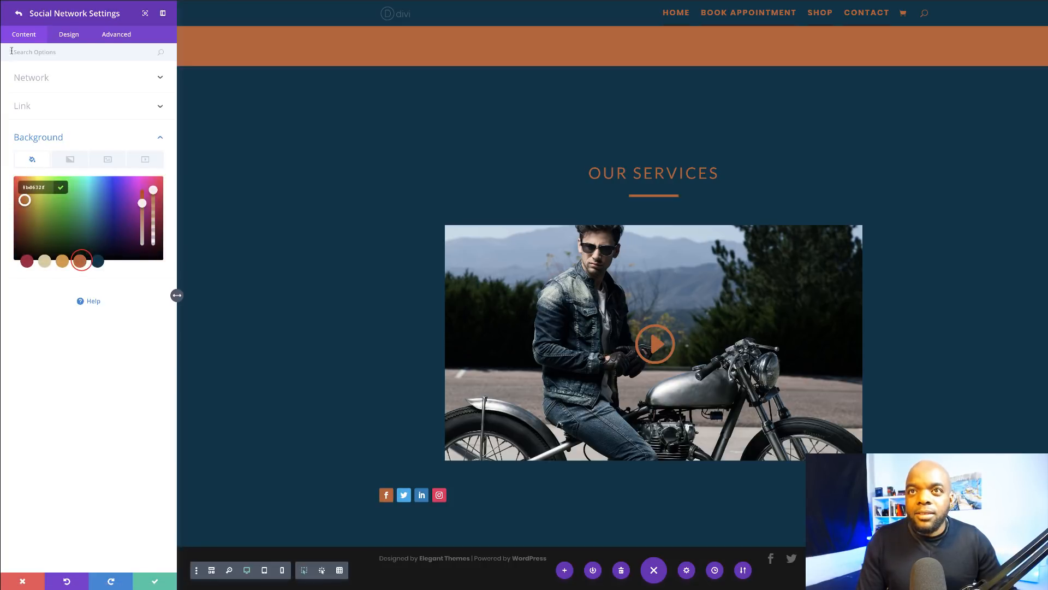
click(19, 13)
click(22, 105)
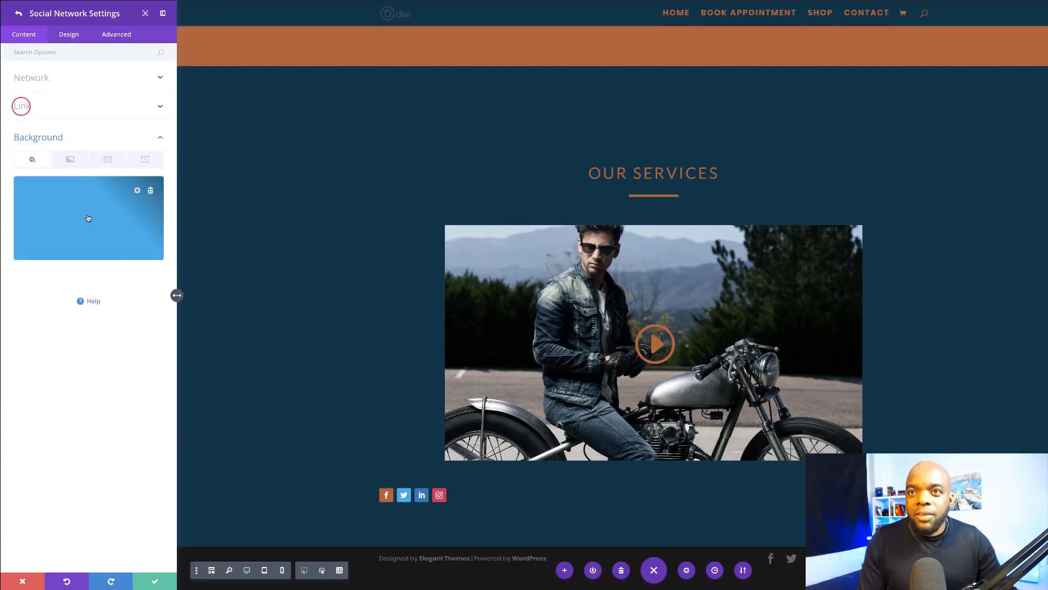
click(79, 262)
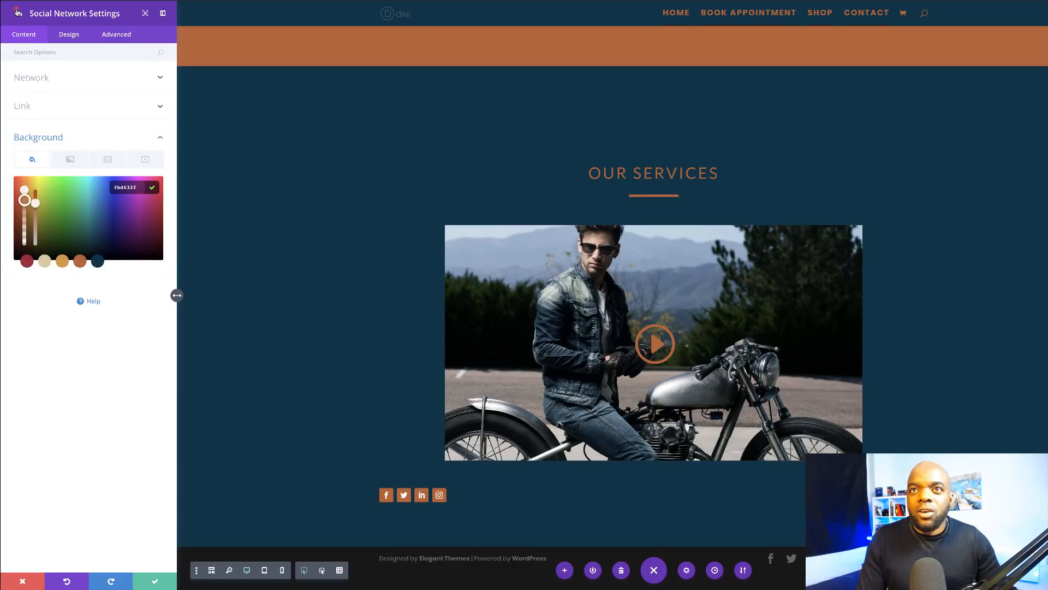
click(18, 12)
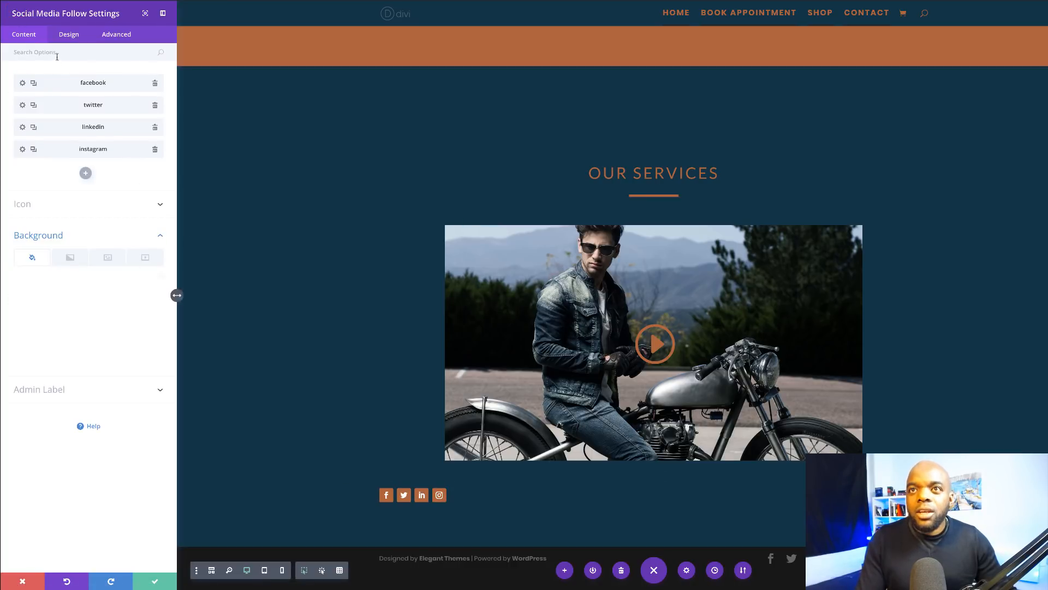
Step: Set the social follow module's Item Alignment to centre so the four orange icons sit under the video
click(70, 35)
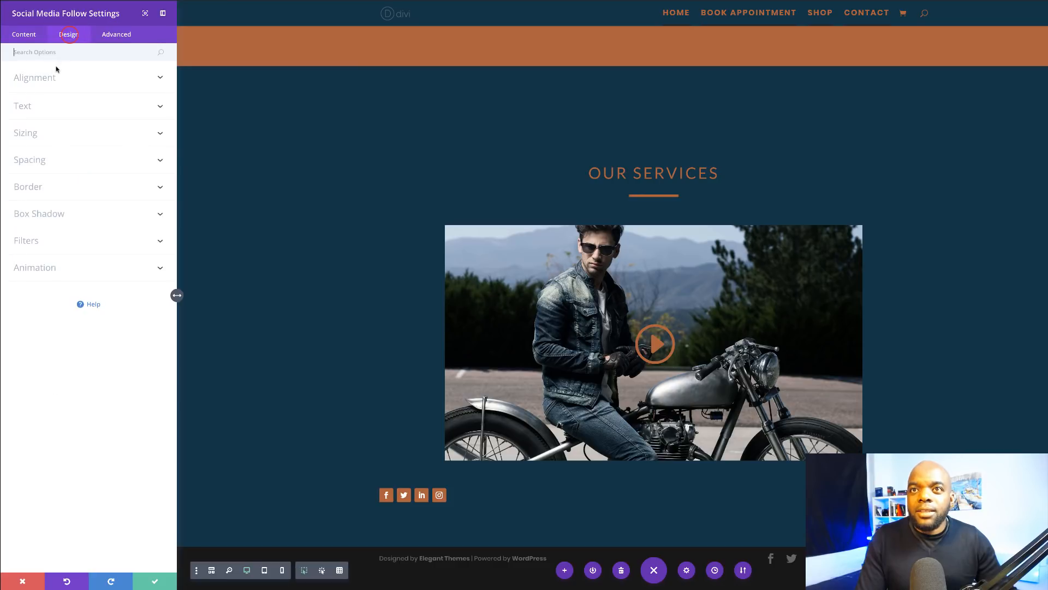
click(41, 79)
click(90, 111)
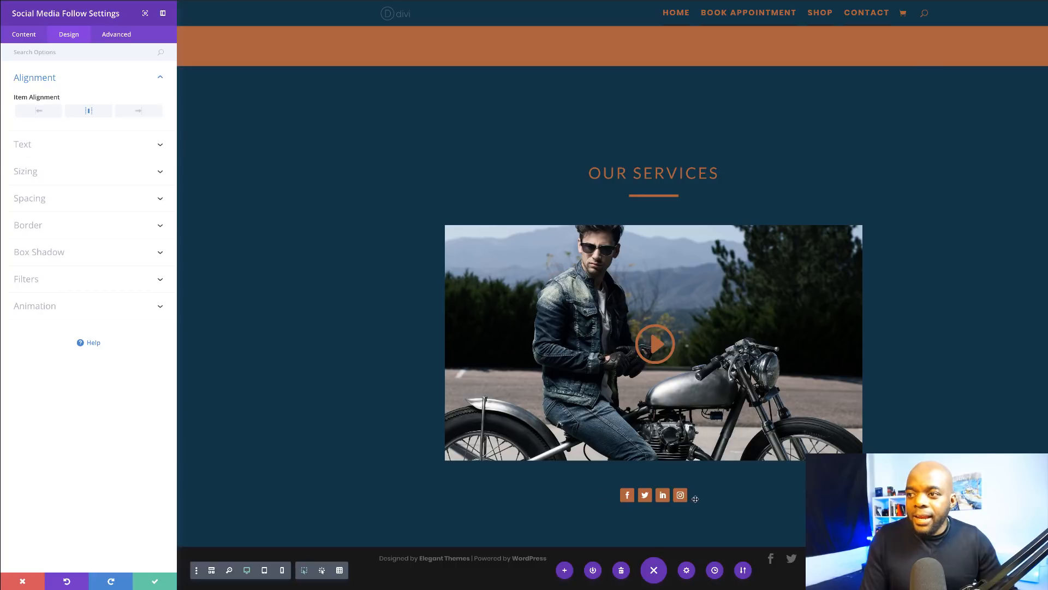
scroll(351, 260, up, 1)
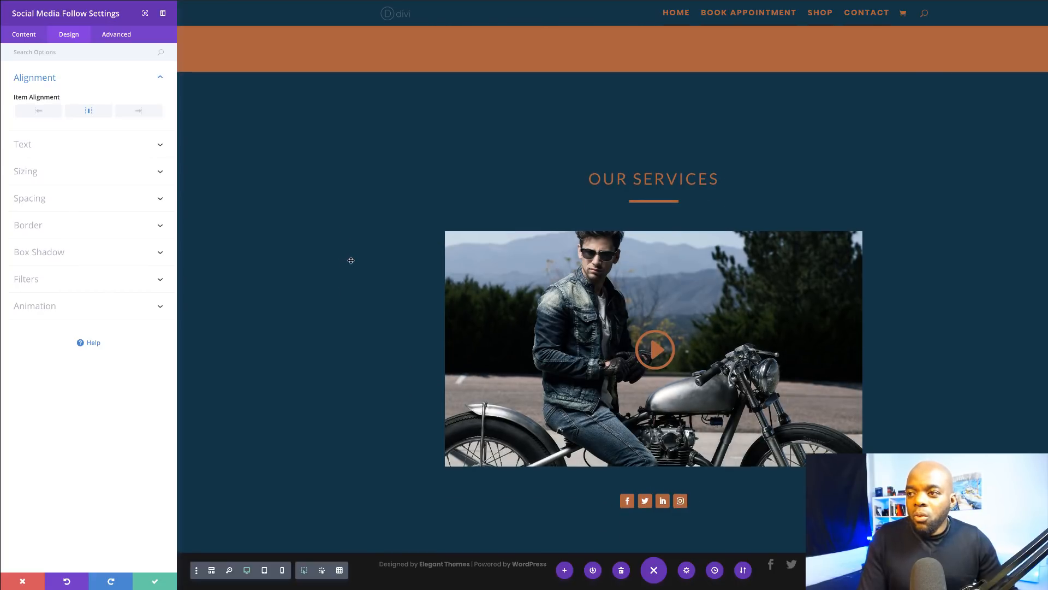
scroll(351, 260, up, 8)
scroll(350, 259, down, 8)
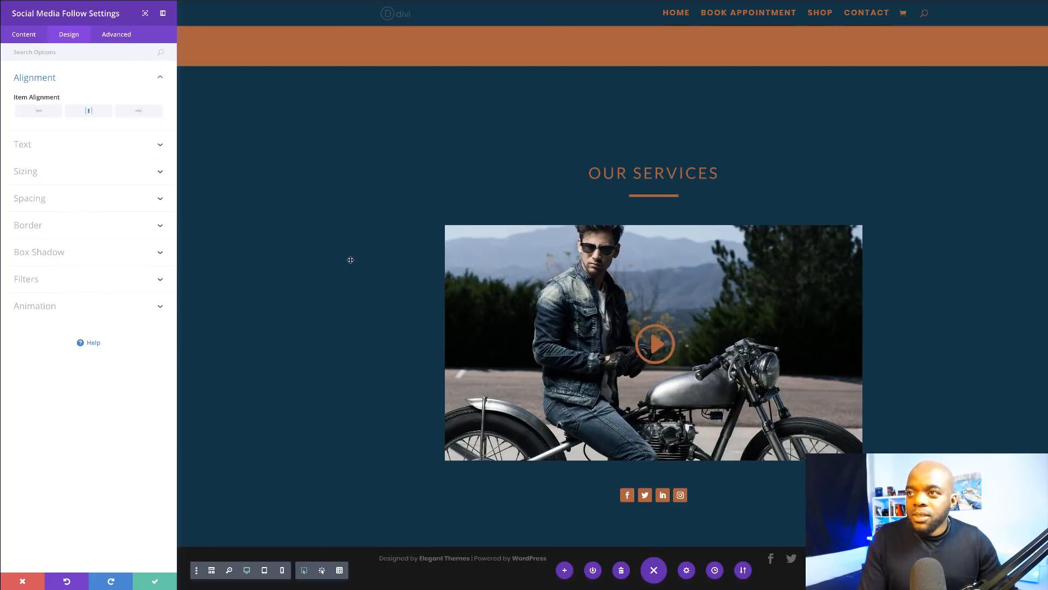
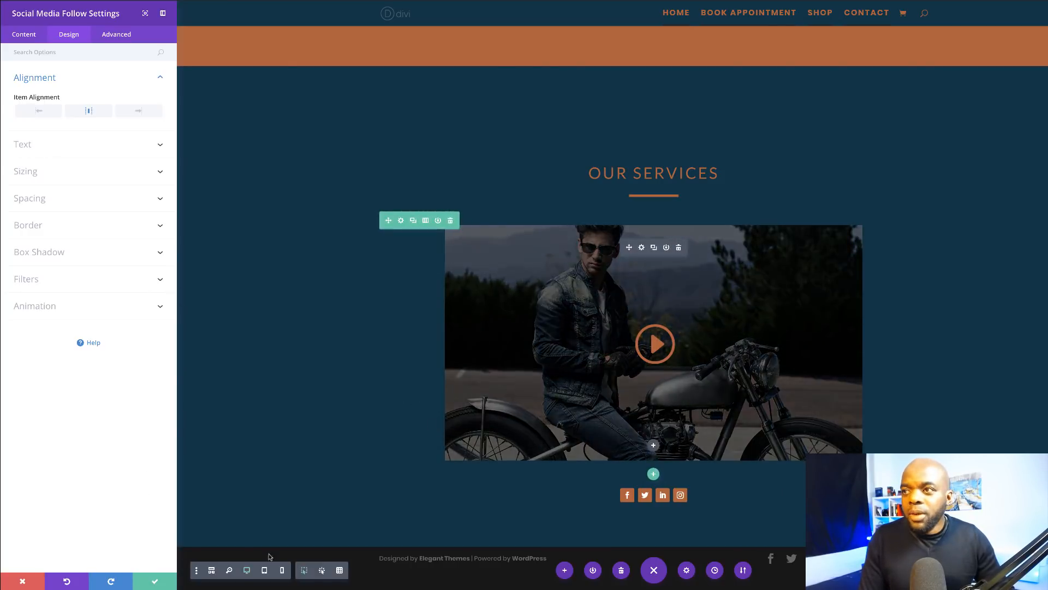
Step: Close the Social Media Follow settings and scroll down to the bottom of the page
click(157, 582)
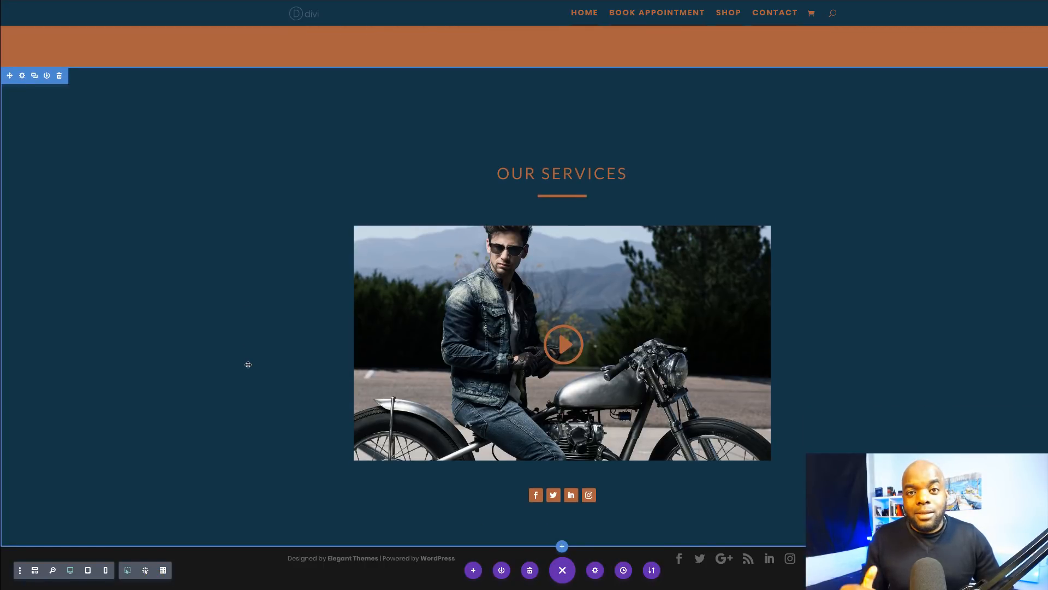
scroll(273, 353, up, 4)
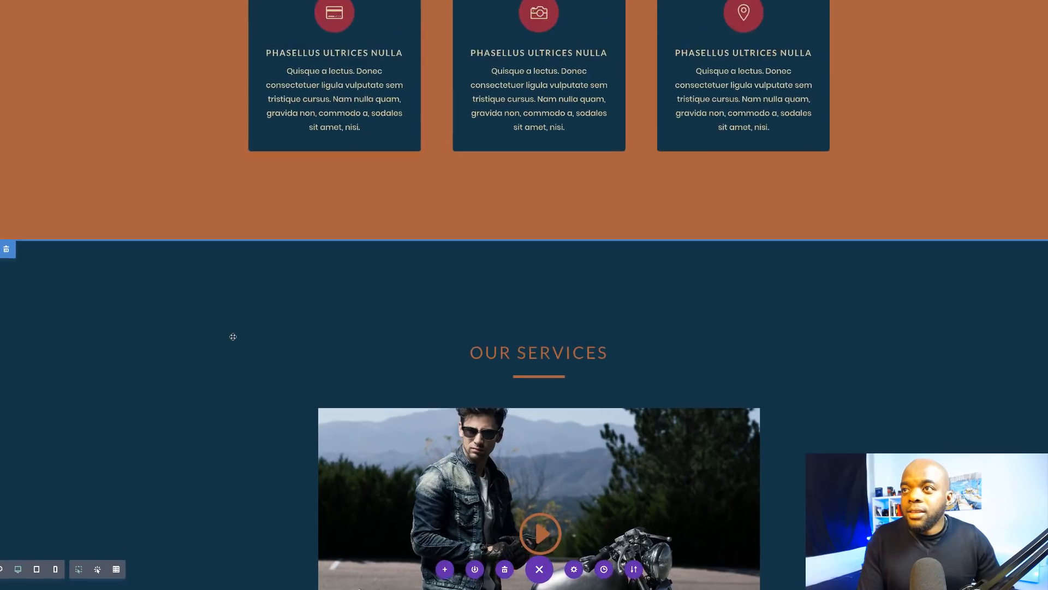
scroll(272, 352, down, 4)
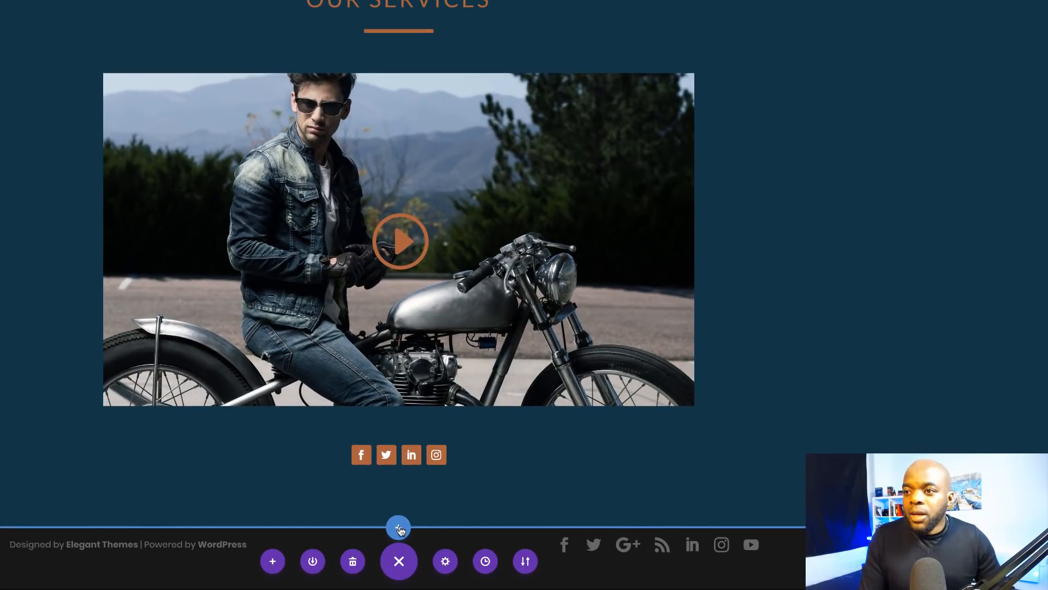
Step: Add a regular section below the services with a one-column row holding a Number Counter
click(399, 528)
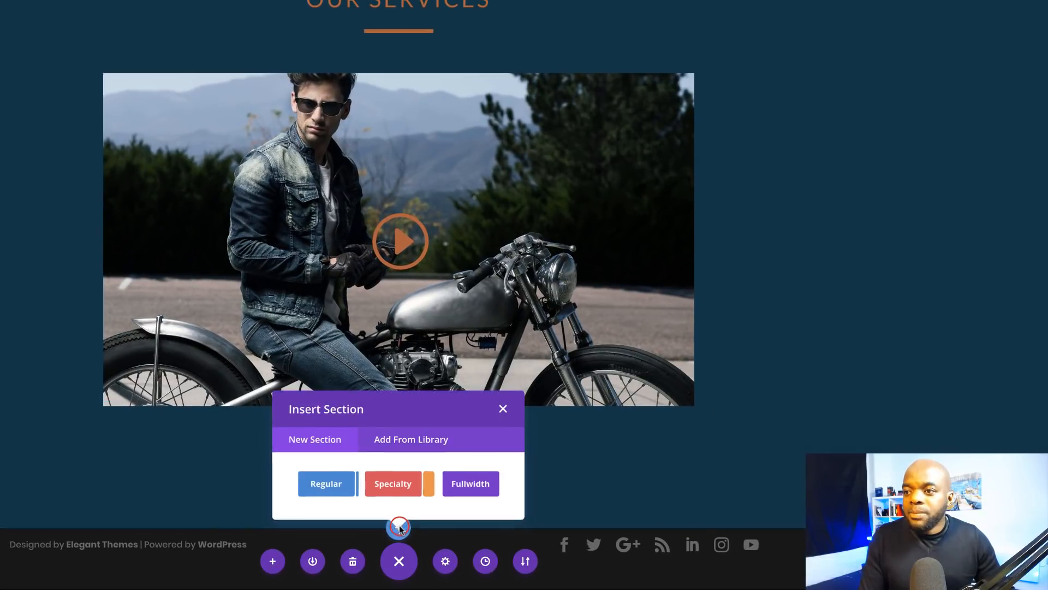
click(331, 488)
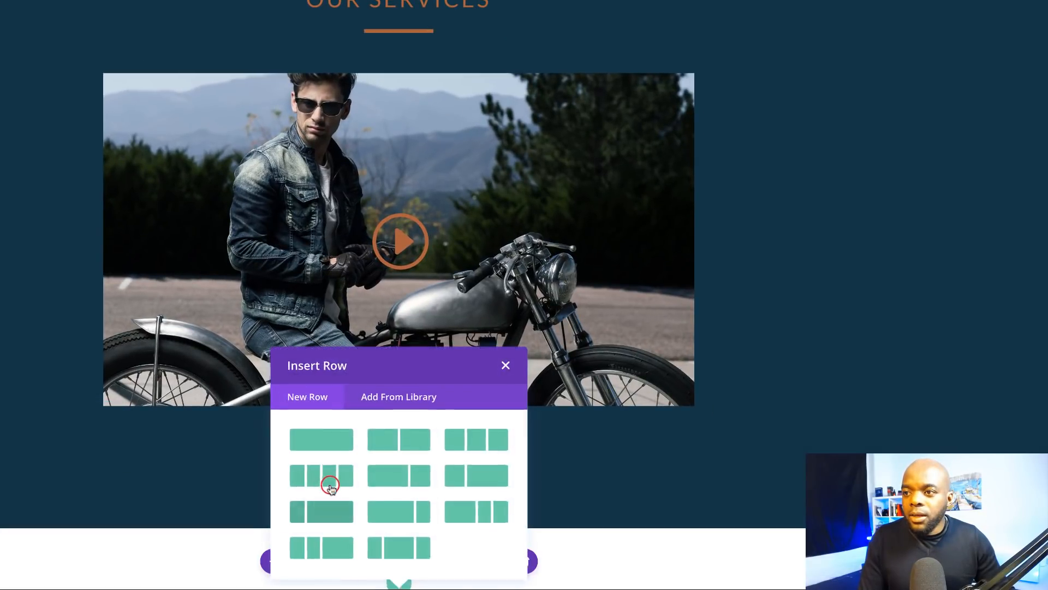
click(331, 441)
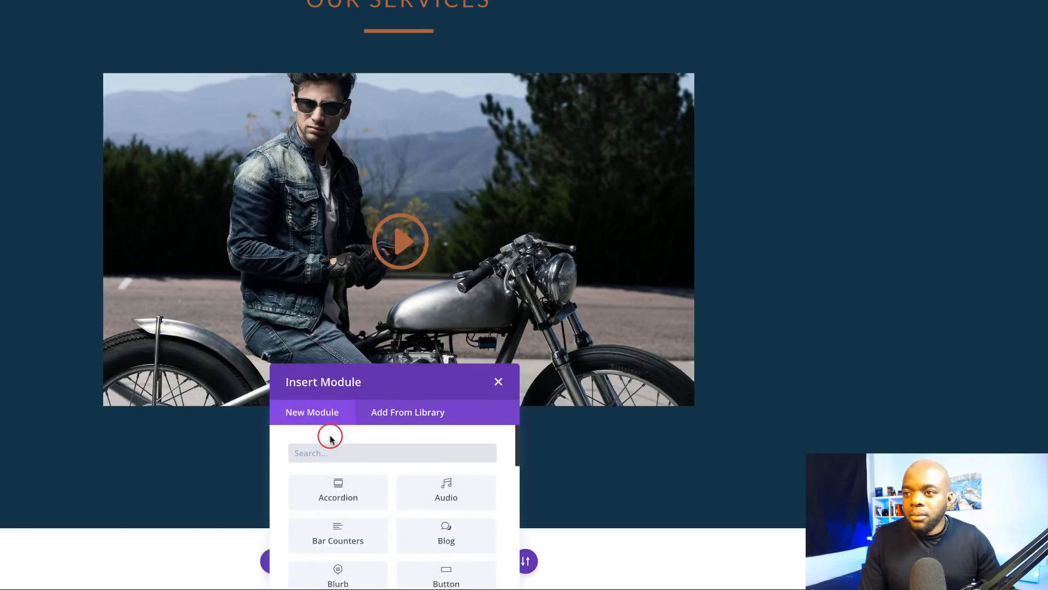
scroll(350, 459, down, 5)
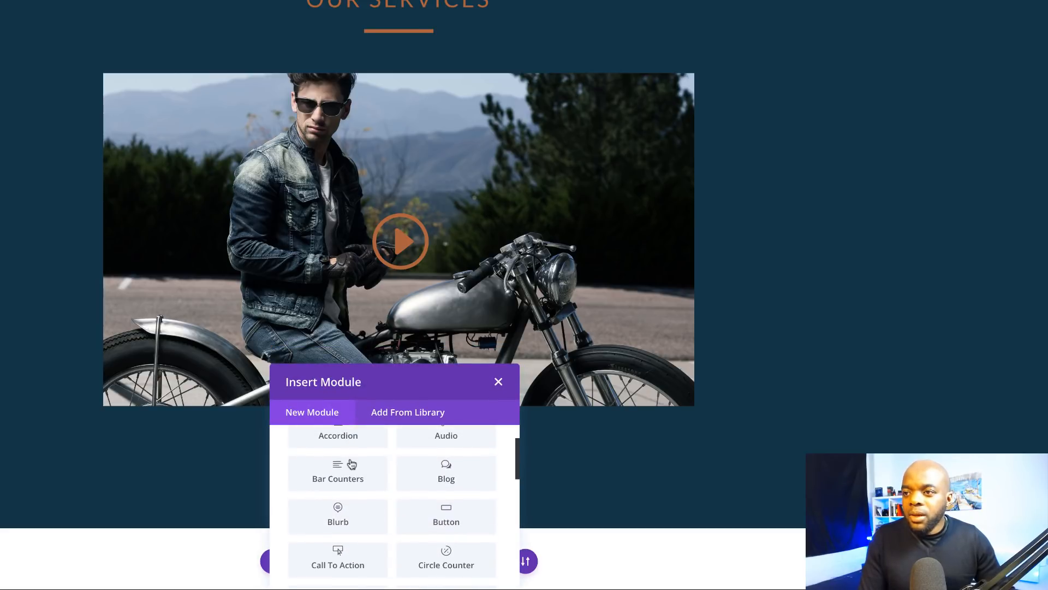
scroll(351, 462, down, 4)
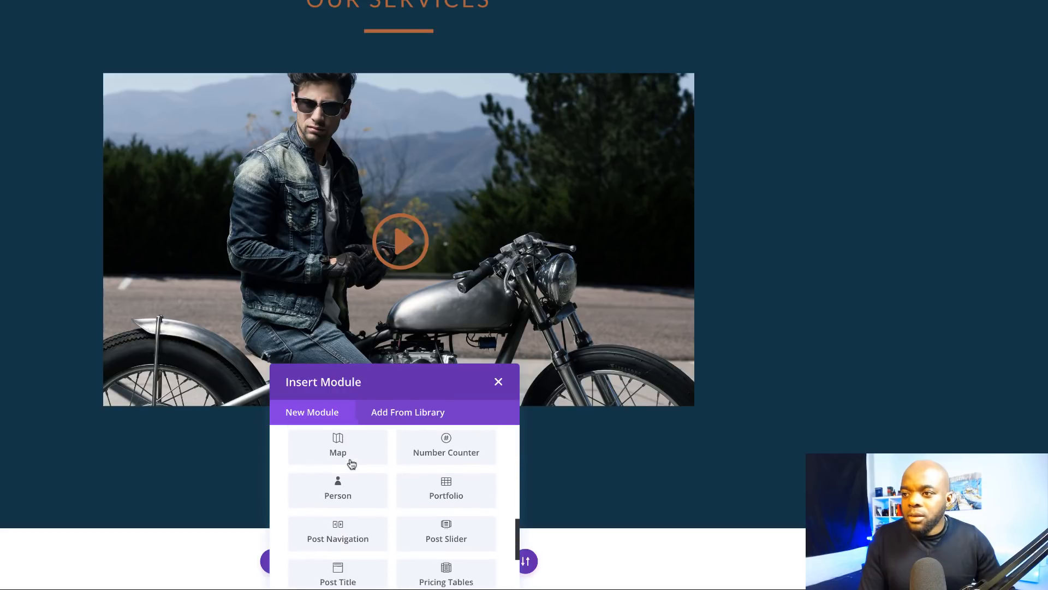
scroll(350, 463, up, 1)
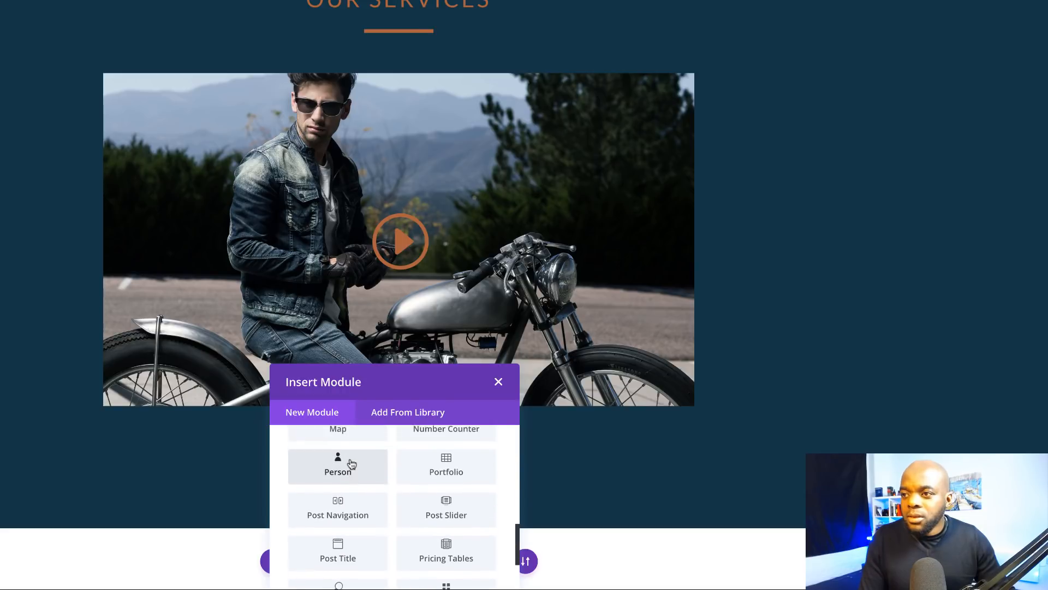
click(470, 438)
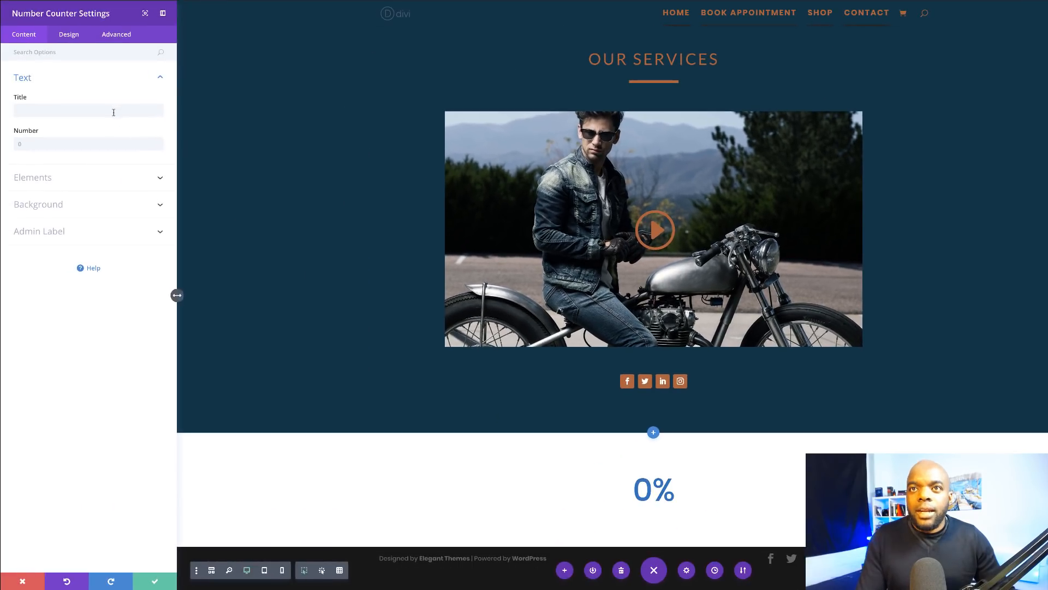
Step: Title the counter 'PRODUCTS TO CHOOSE FROM', set its number to 456785, and save it
click(113, 111)
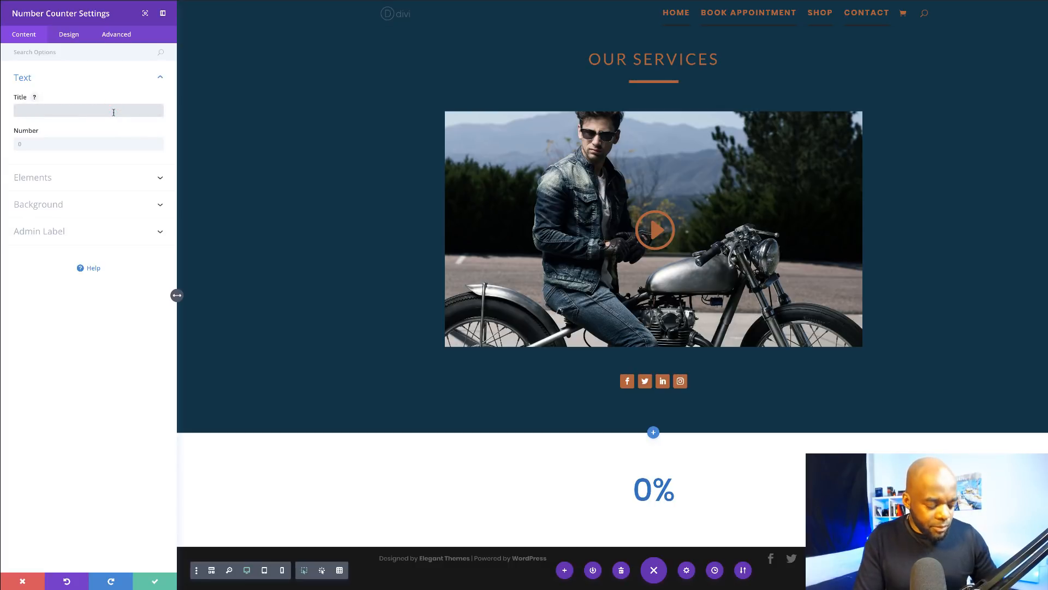
text(PRODUCTS TO CHOOSE)
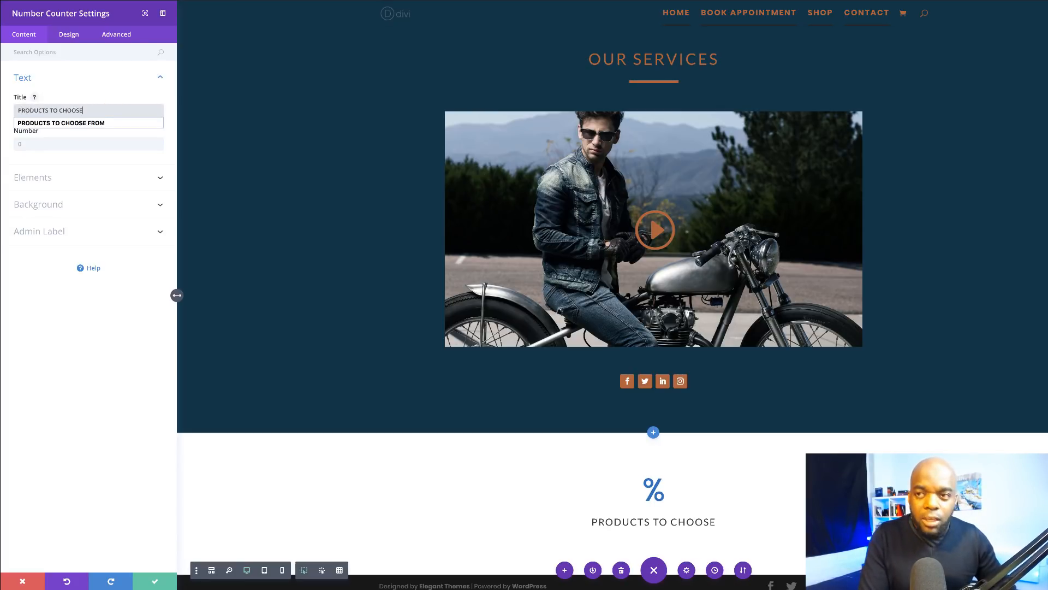
text( FROM)
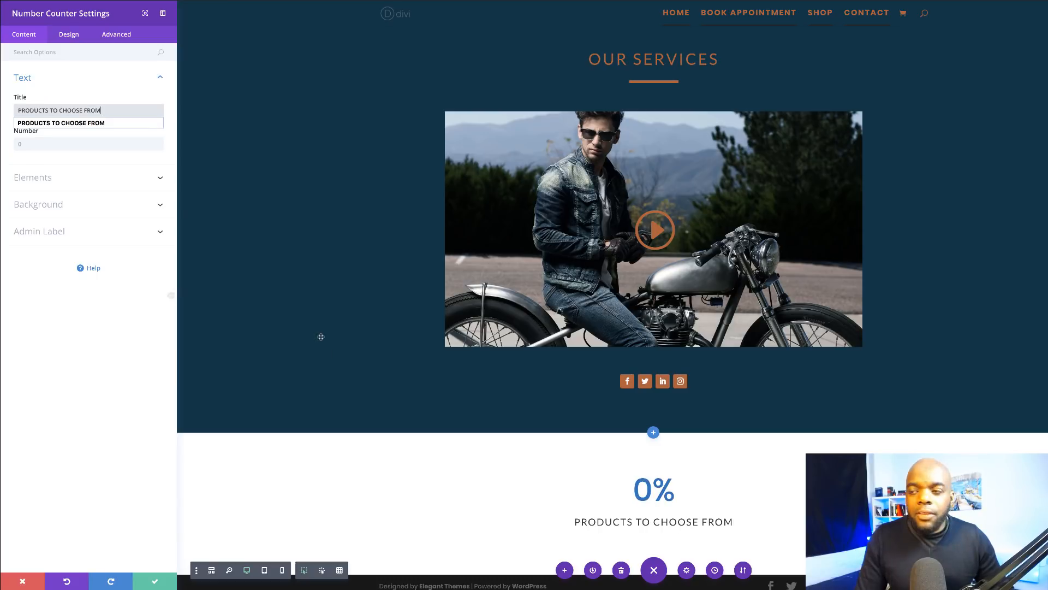
click(65, 123)
click(54, 145)
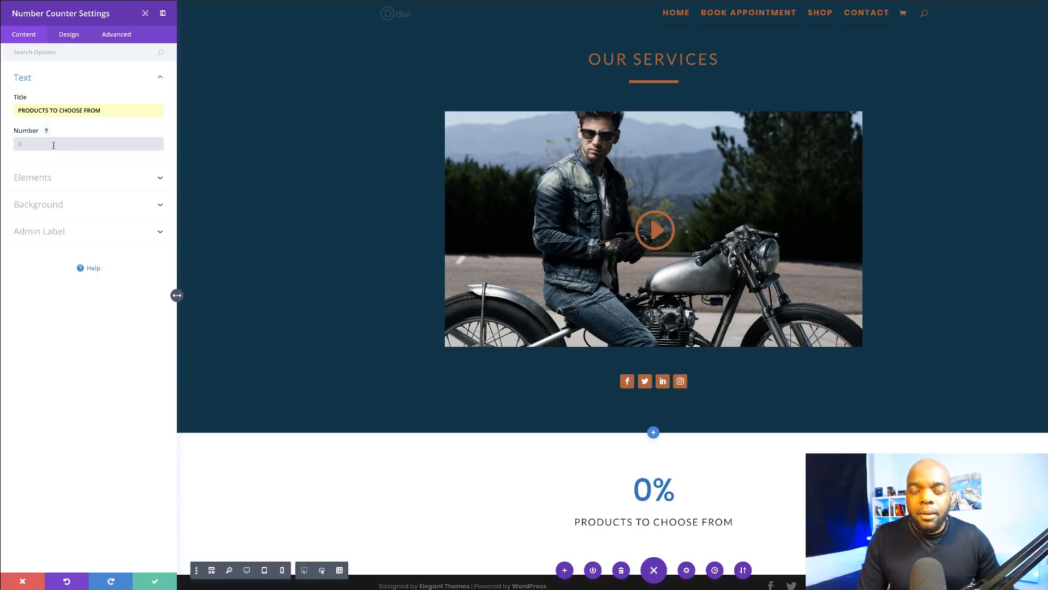
text(45678)
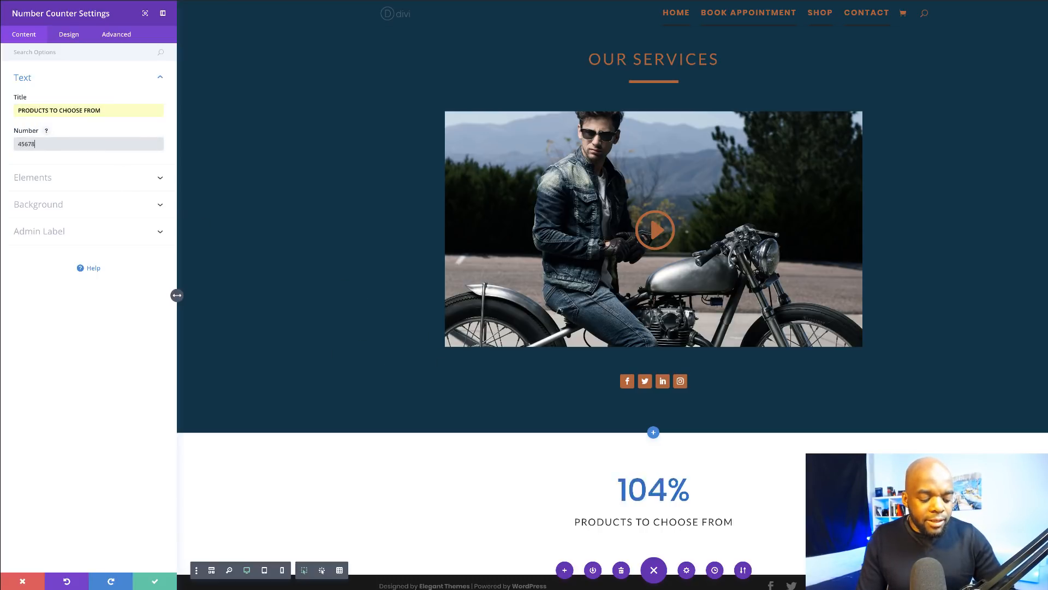
text(5)
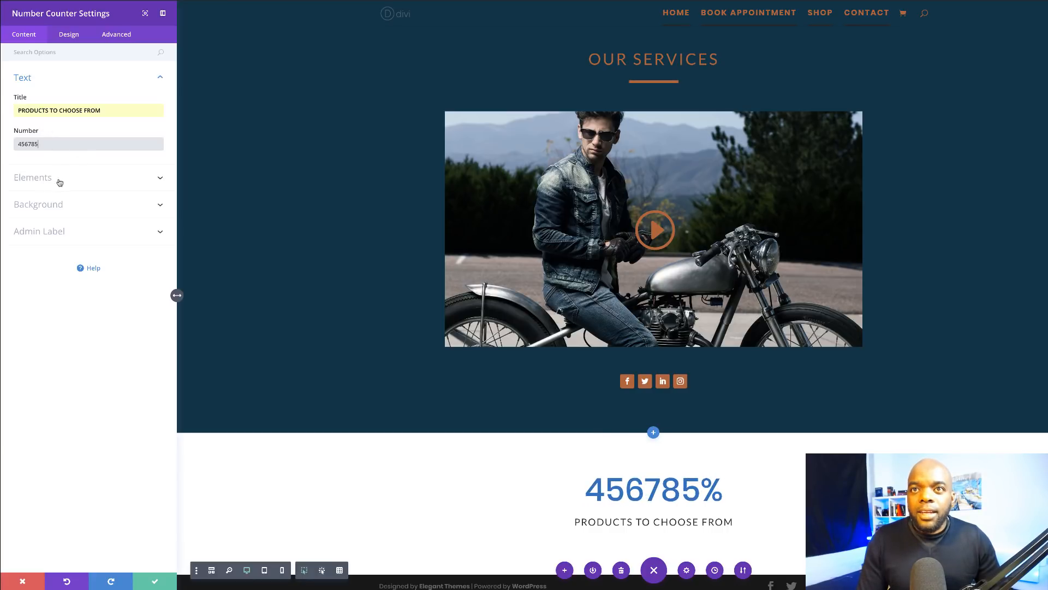
click(158, 581)
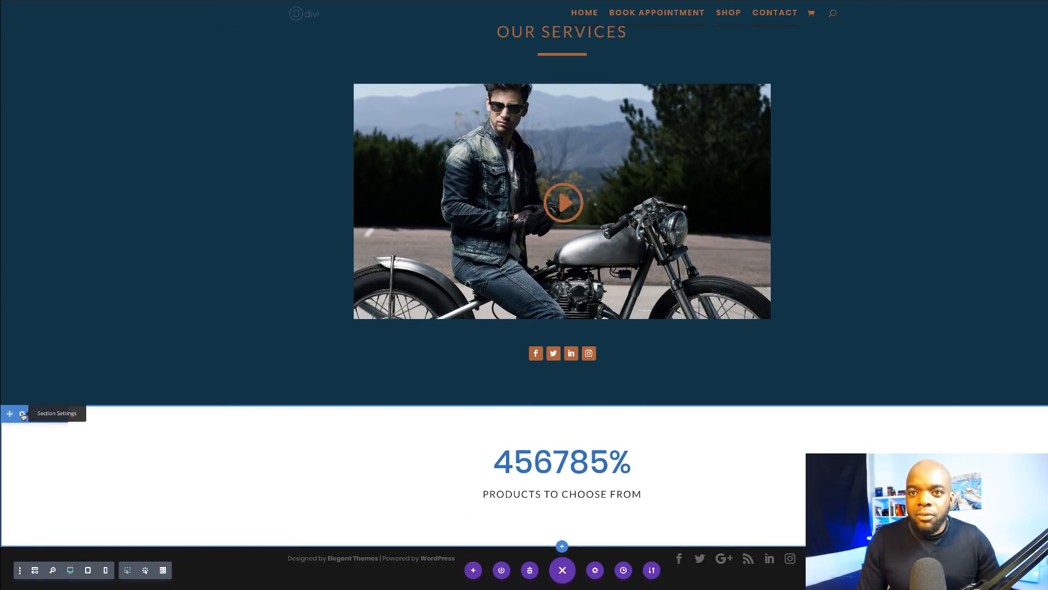
Step: Use the pale grey motorcycle photo as the counter section's background, positioned Top Center
click(22, 414)
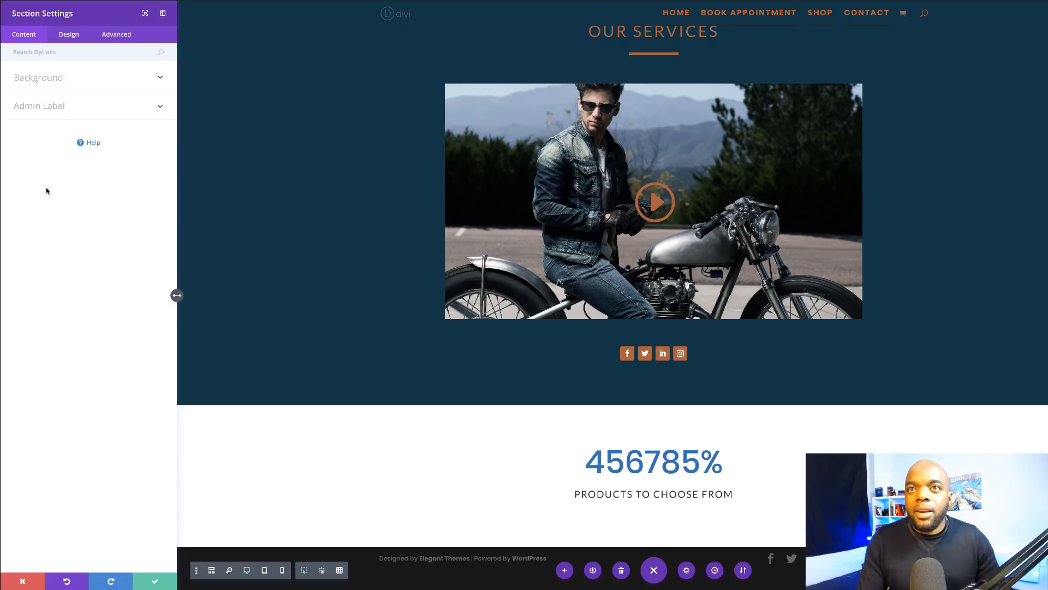
click(57, 81)
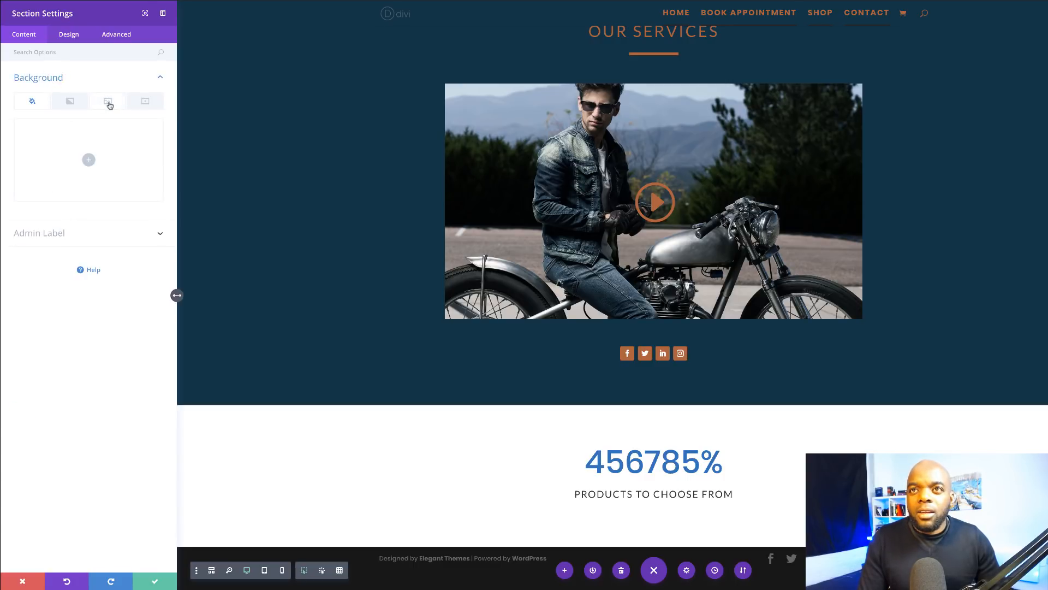
click(110, 105)
click(87, 160)
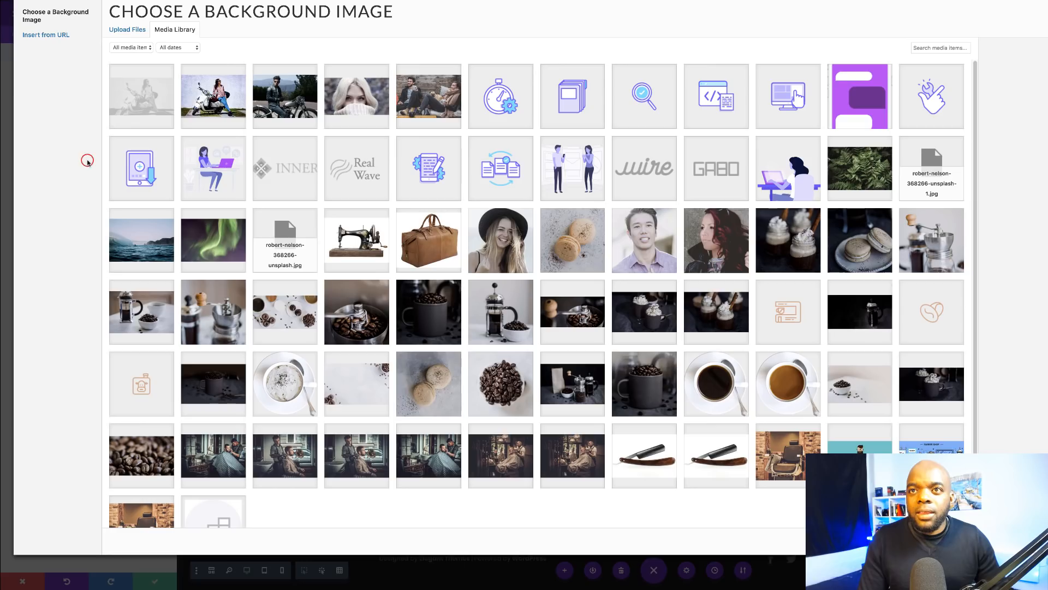
click(154, 100)
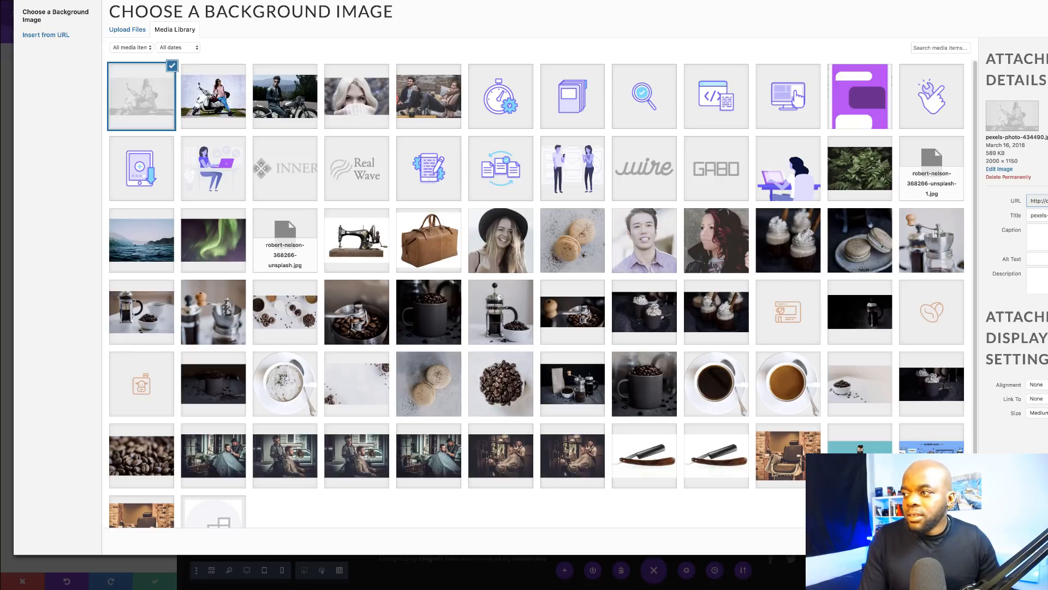
click(1044, 542)
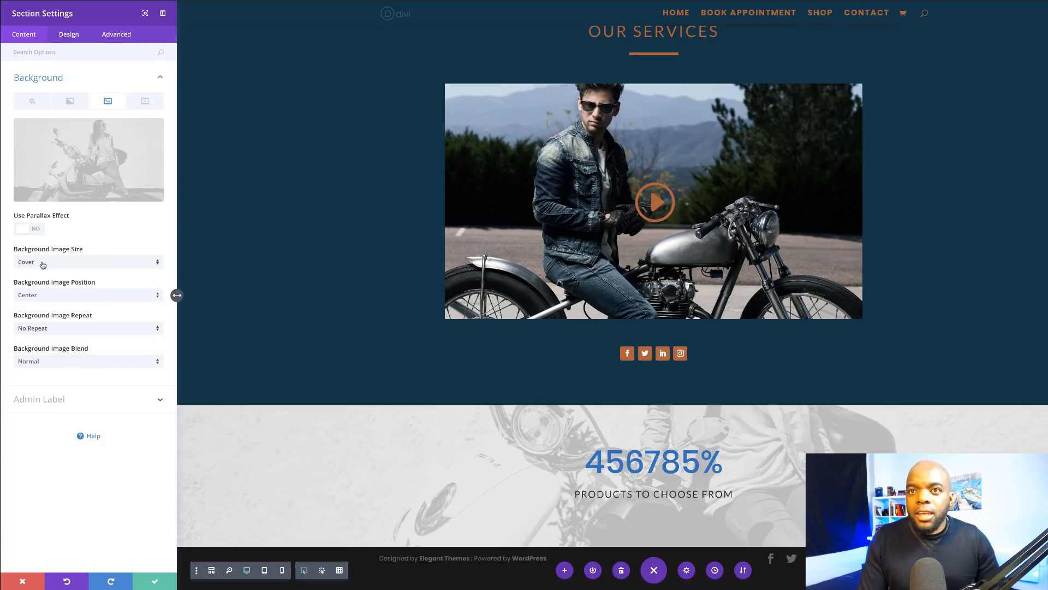
click(41, 298)
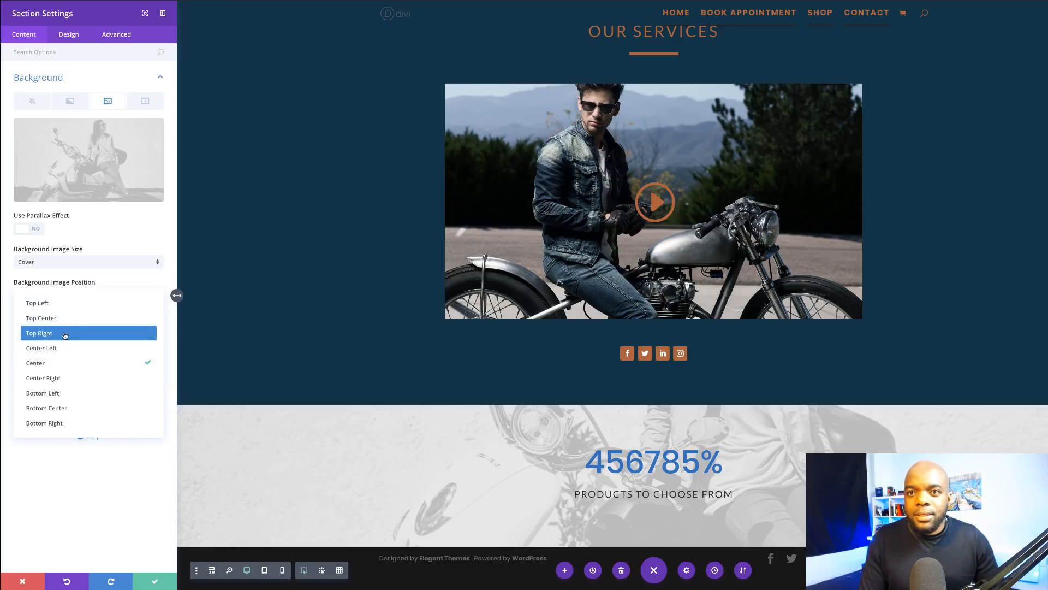
click(58, 318)
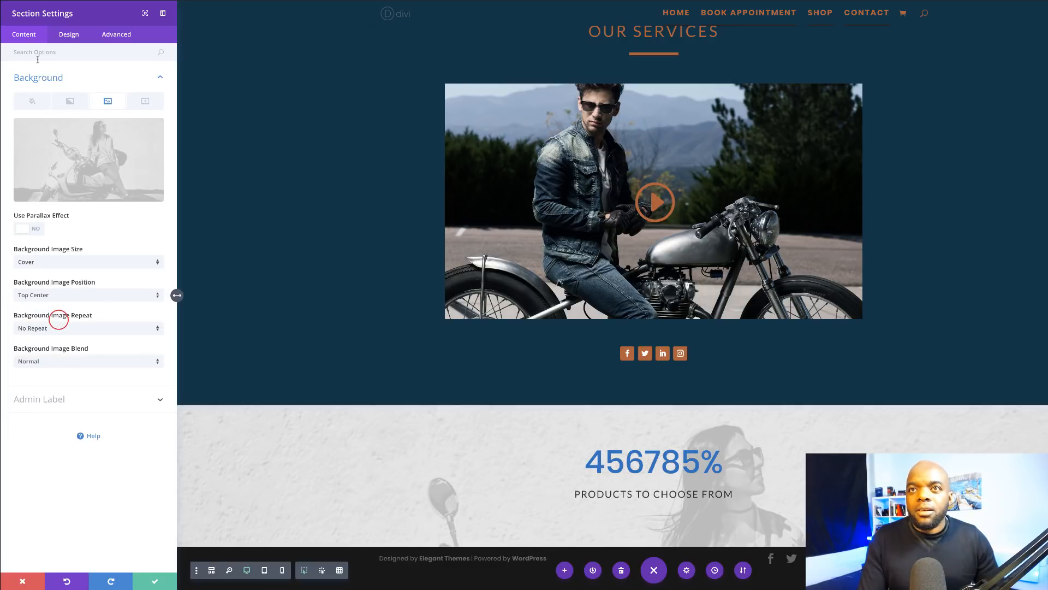
Step: Give the counter section a crimson background colour and blend the photo with Multiply
click(36, 105)
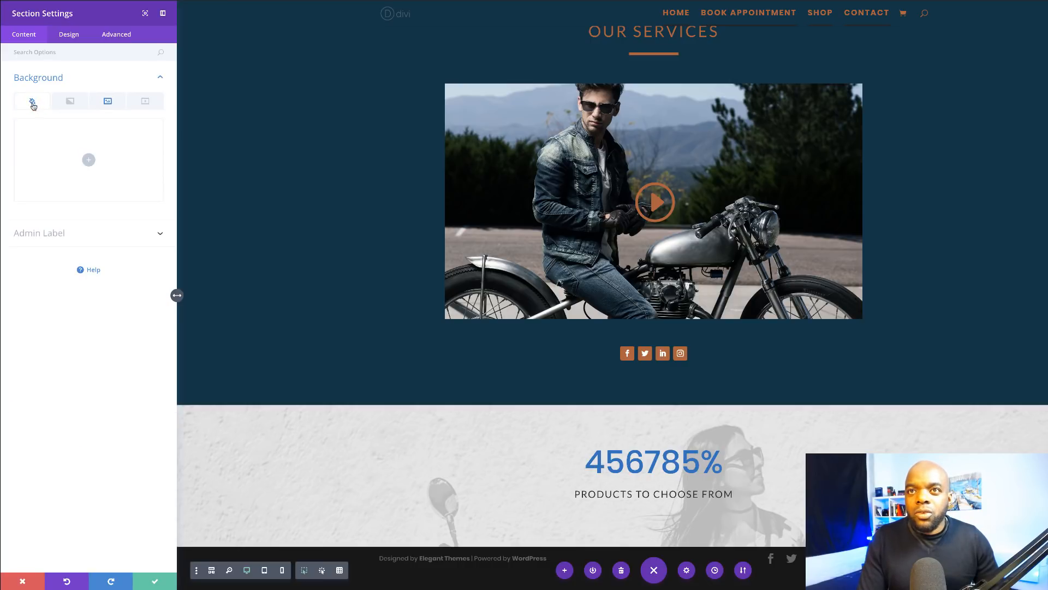
click(88, 162)
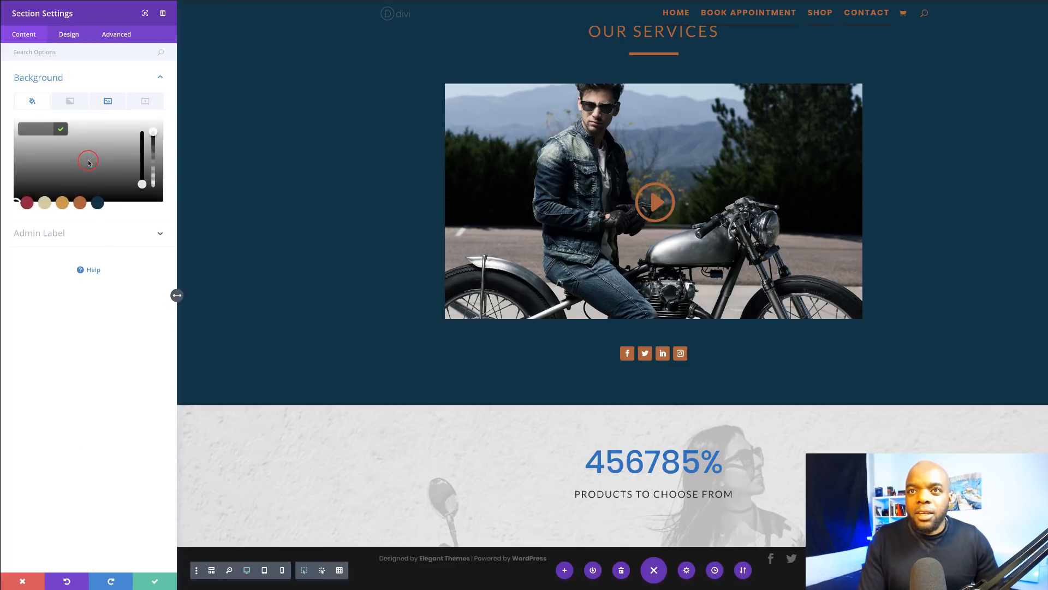
click(80, 204)
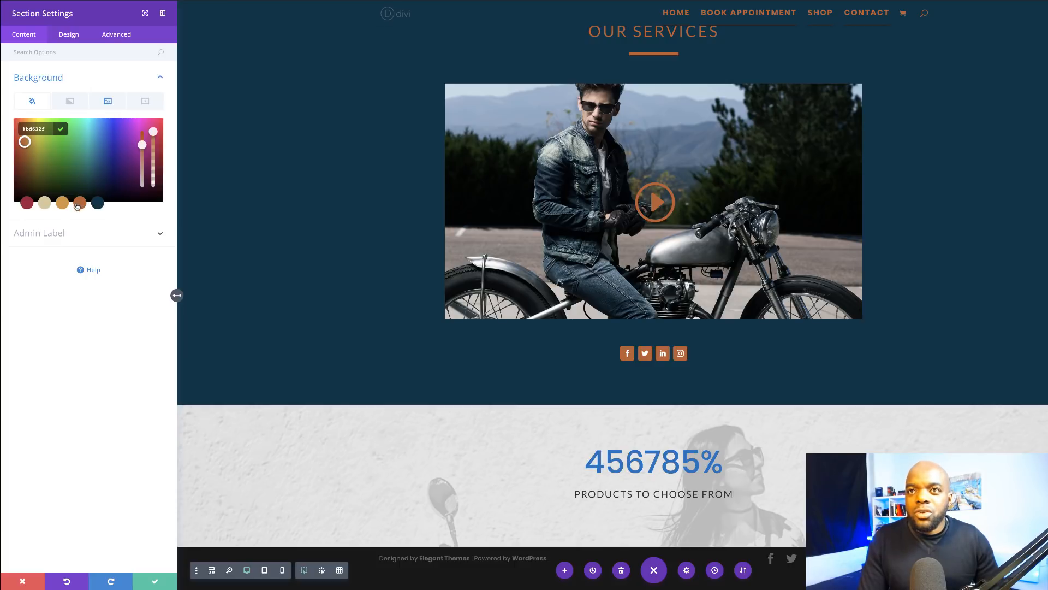
click(45, 203)
click(25, 203)
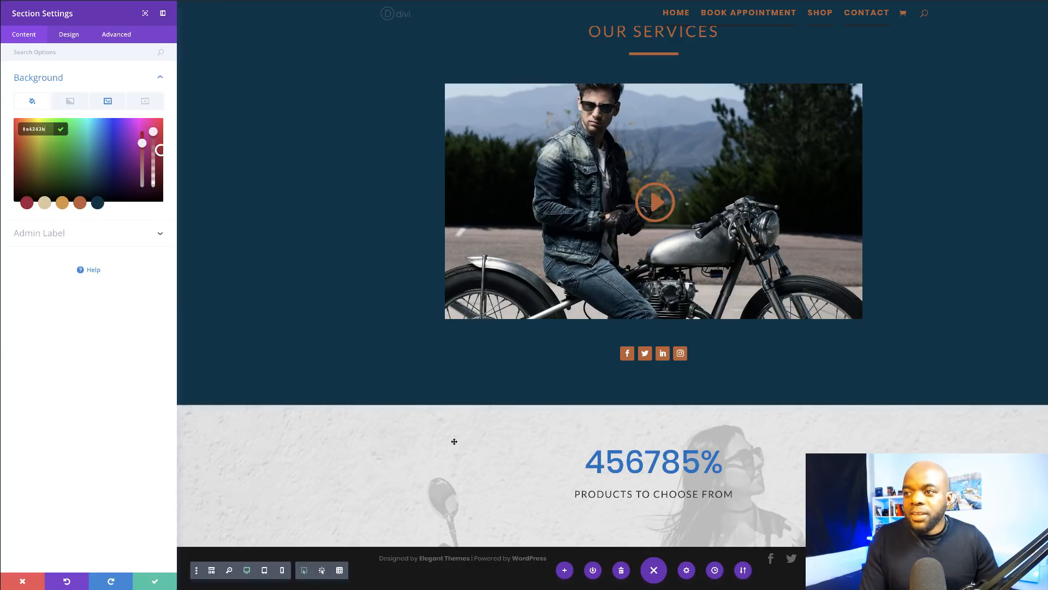
click(108, 102)
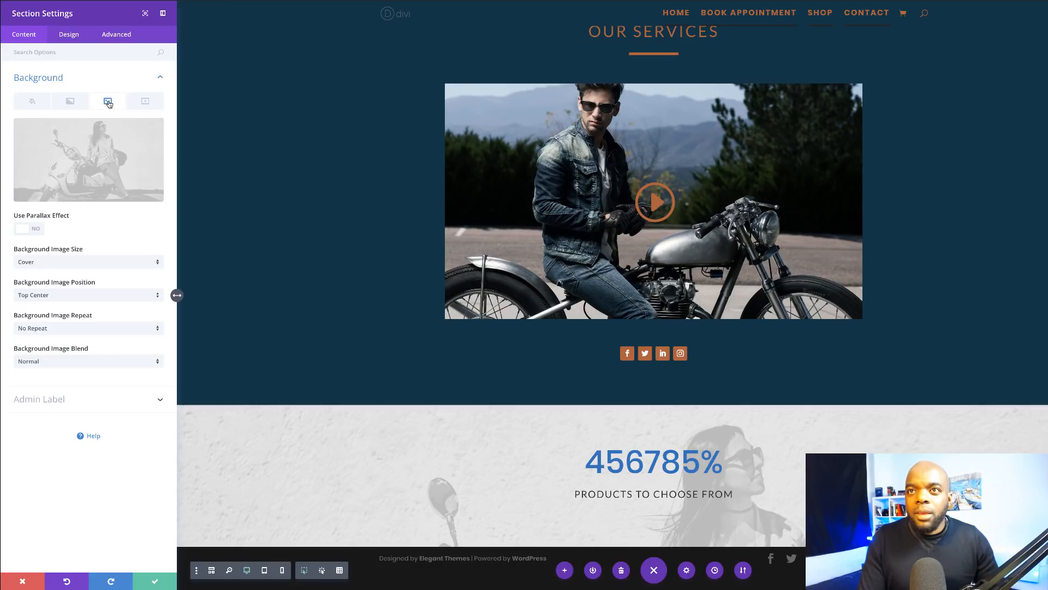
click(50, 364)
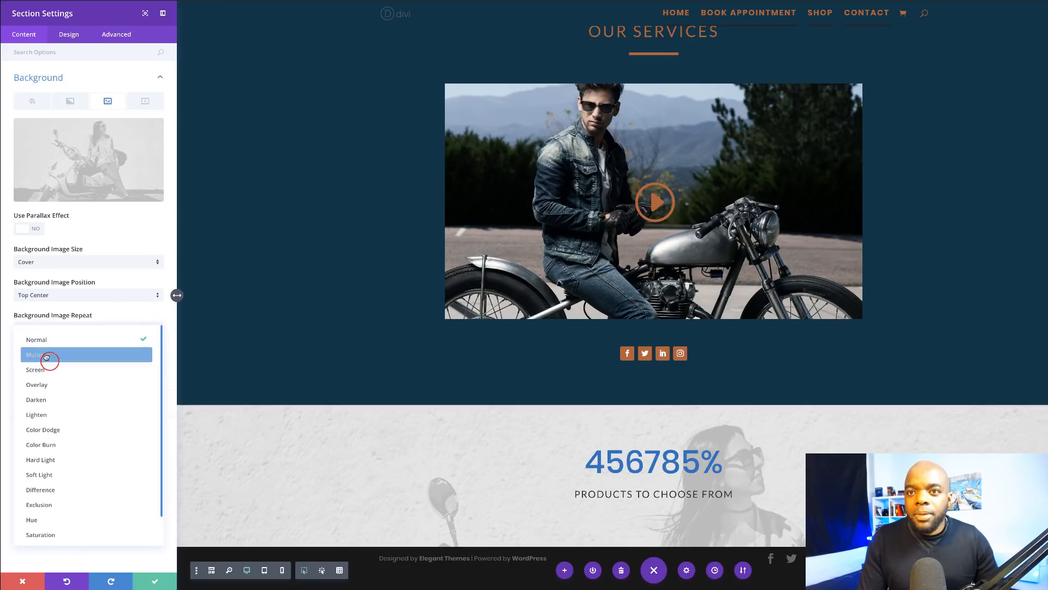
click(43, 354)
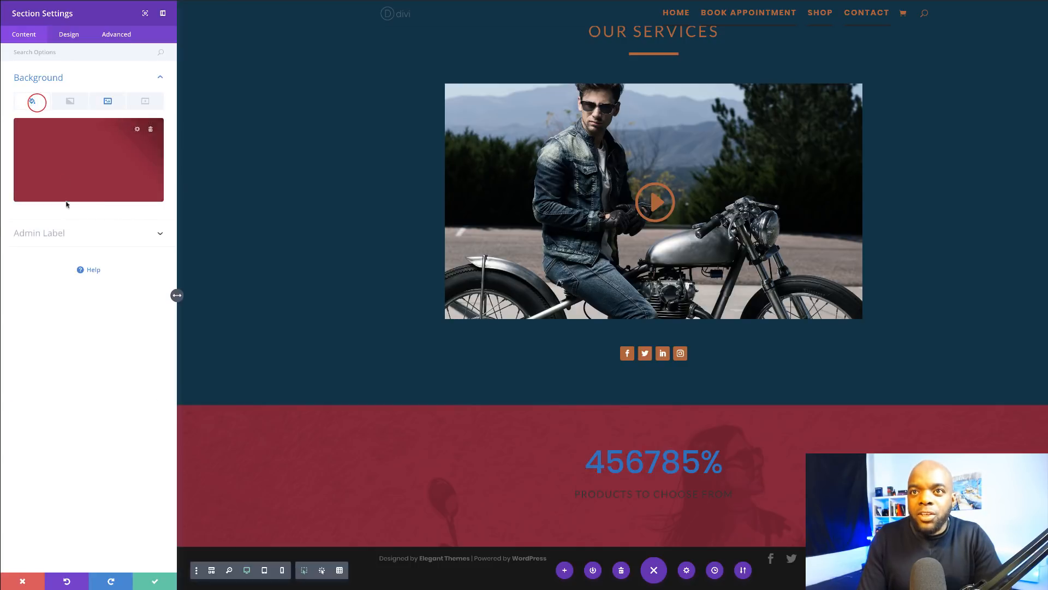
Step: Change the section background colour to orange at about 0.5 opacity, rgba(189,99,47,0.5)
click(63, 159)
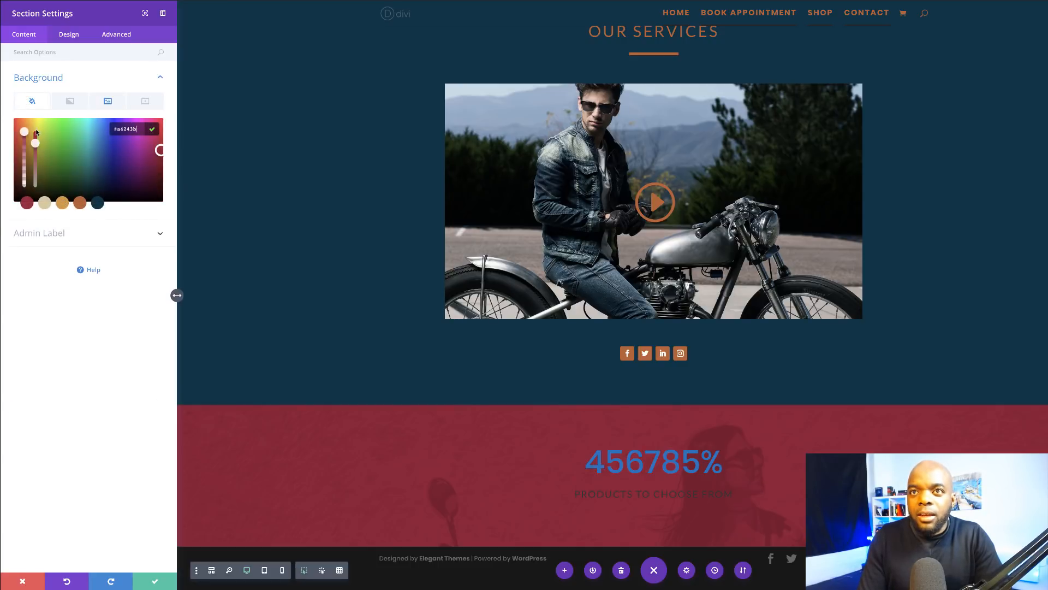
click(79, 203)
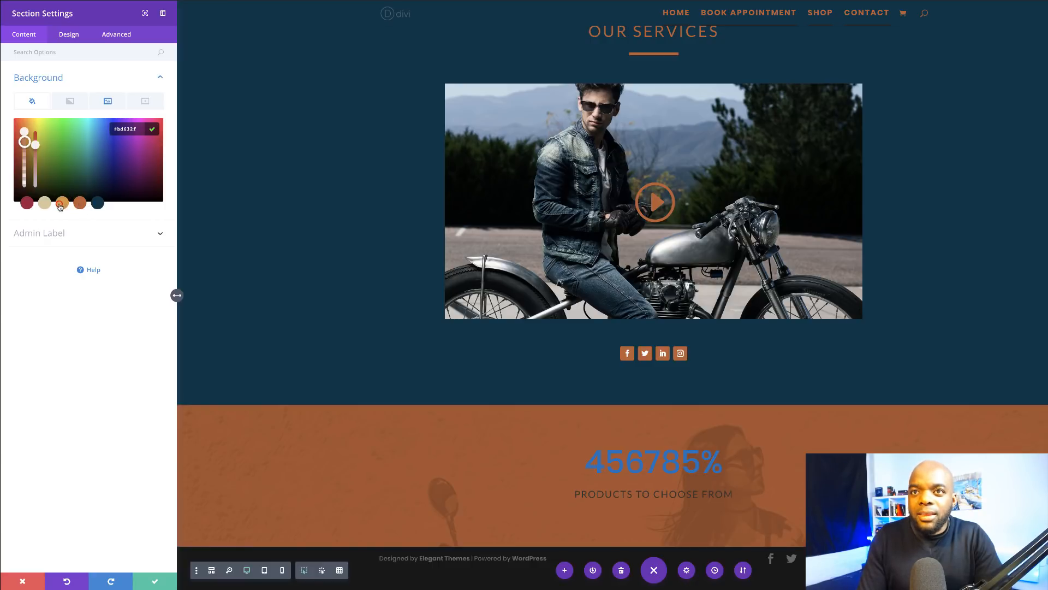
click(60, 205)
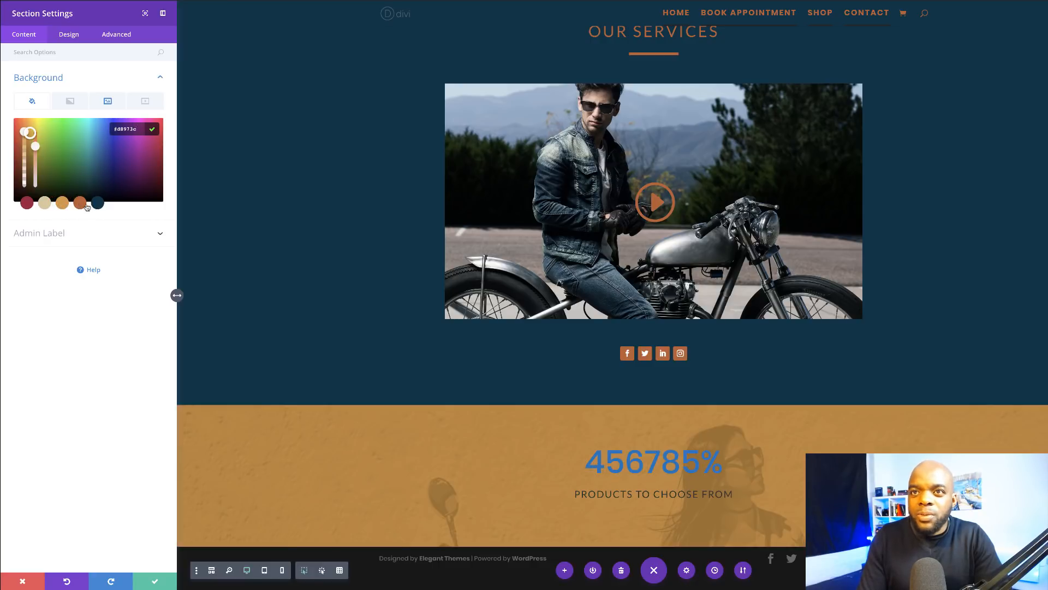
click(82, 205)
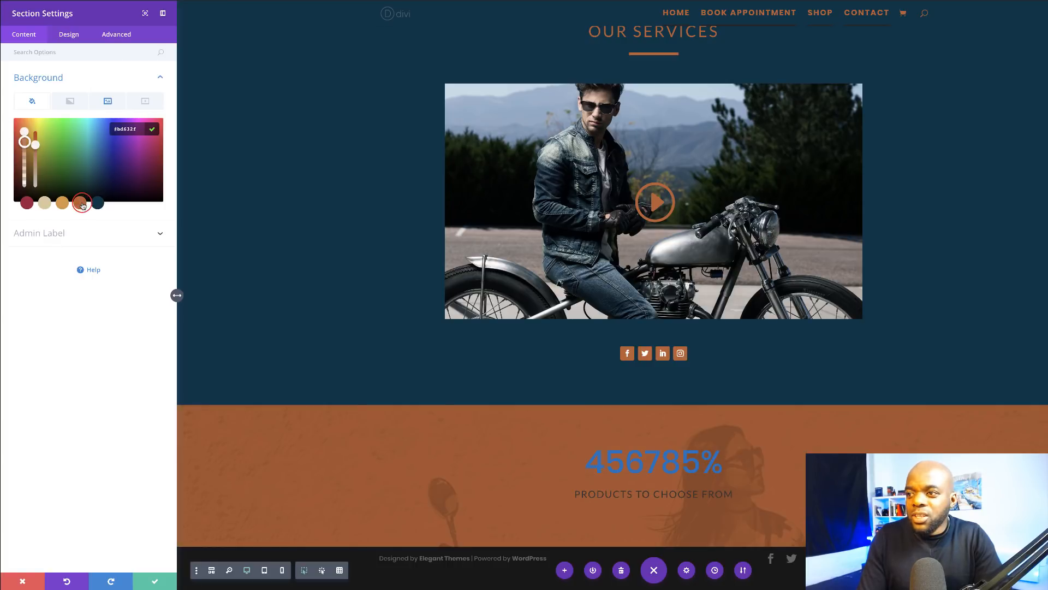
drag(153, 133, 156, 158)
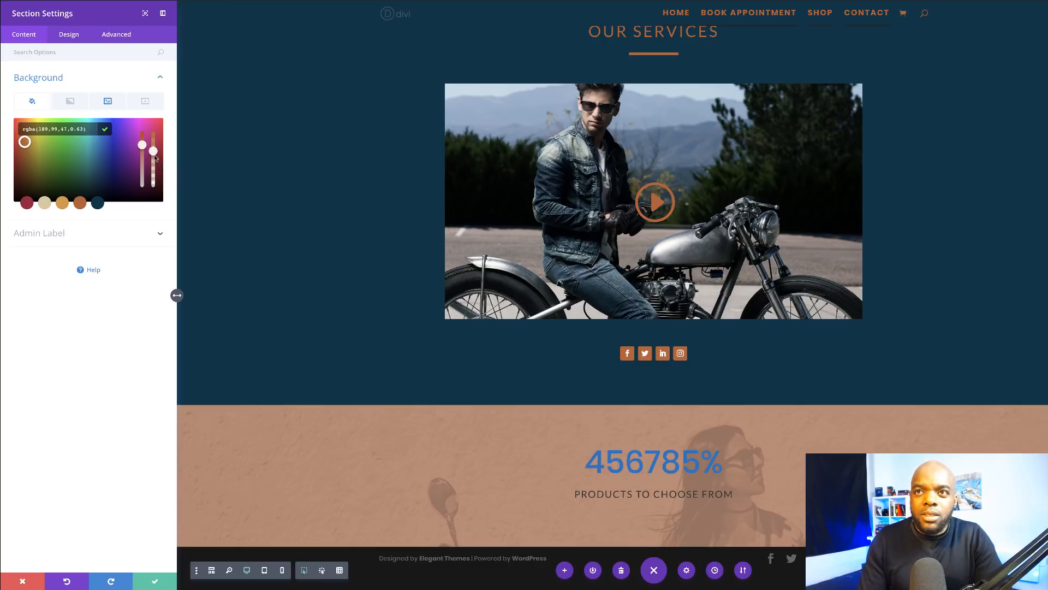
drag(153, 151, 155, 163)
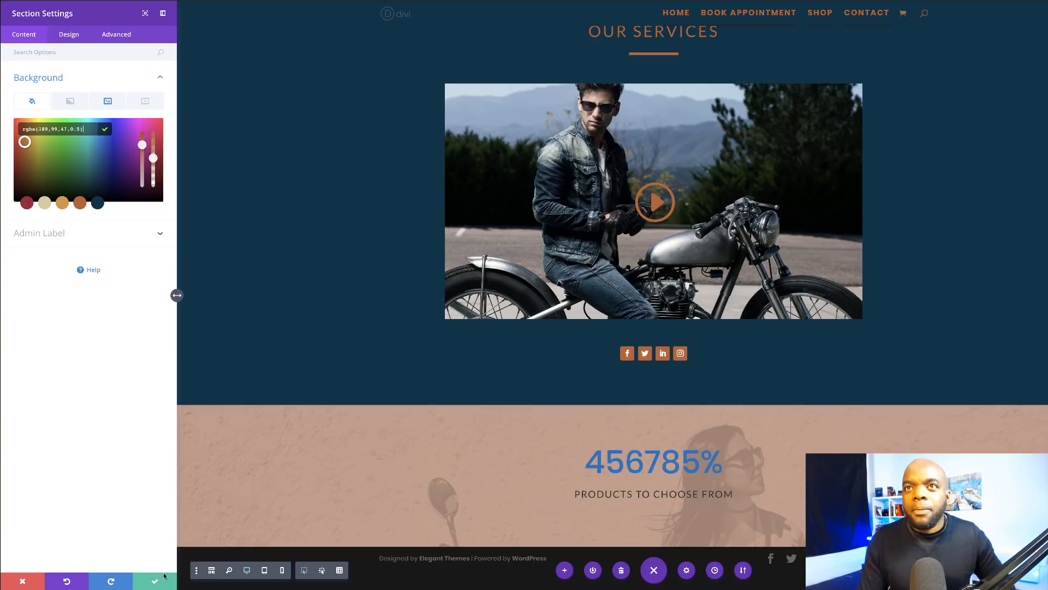
Step: Set the counter section's custom top and bottom padding to 10% and save it
click(72, 36)
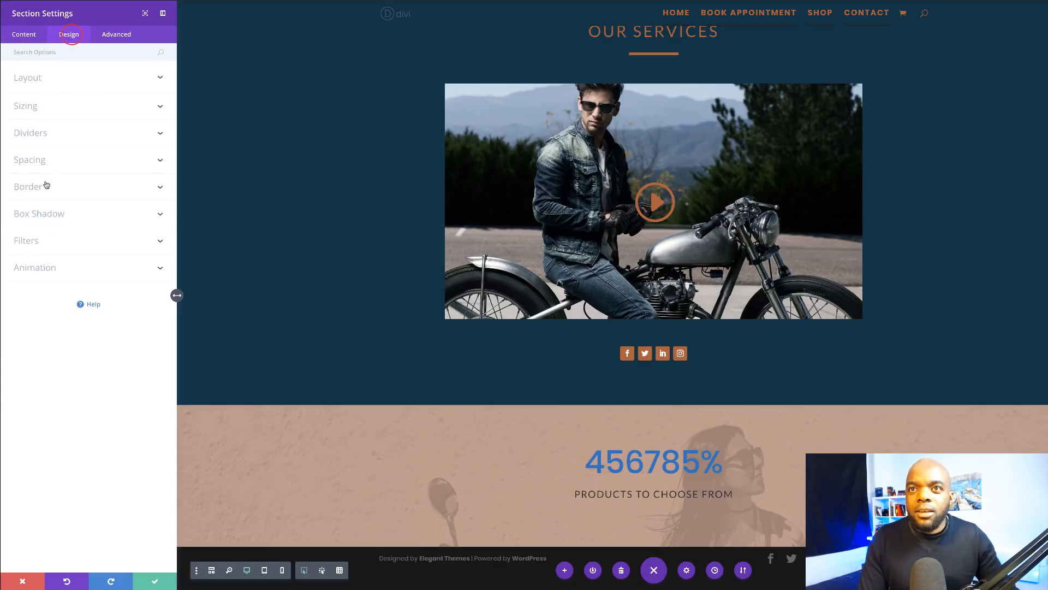
click(42, 159)
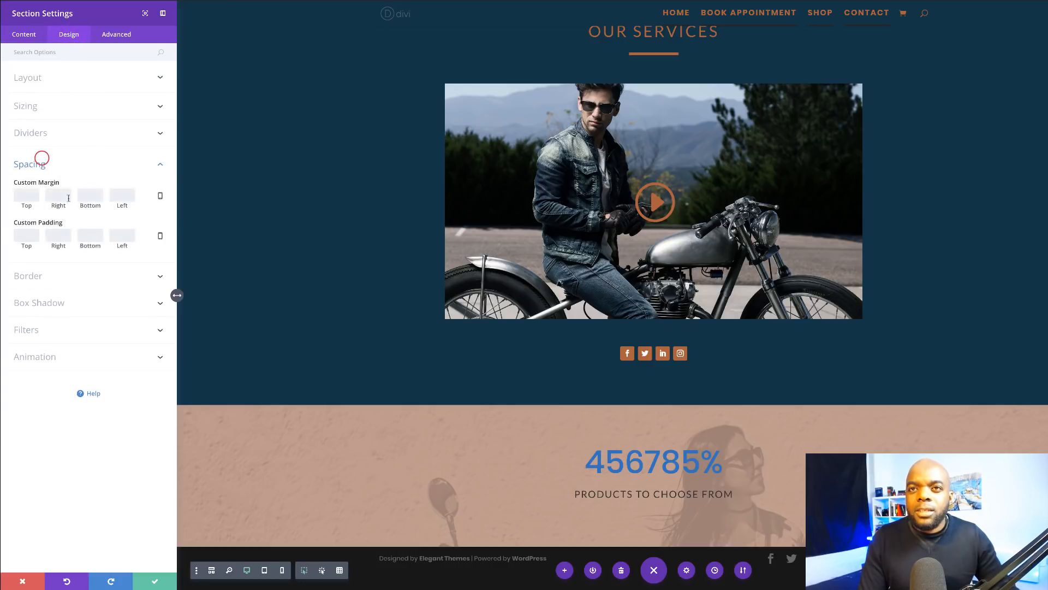
click(26, 237)
text(10%)
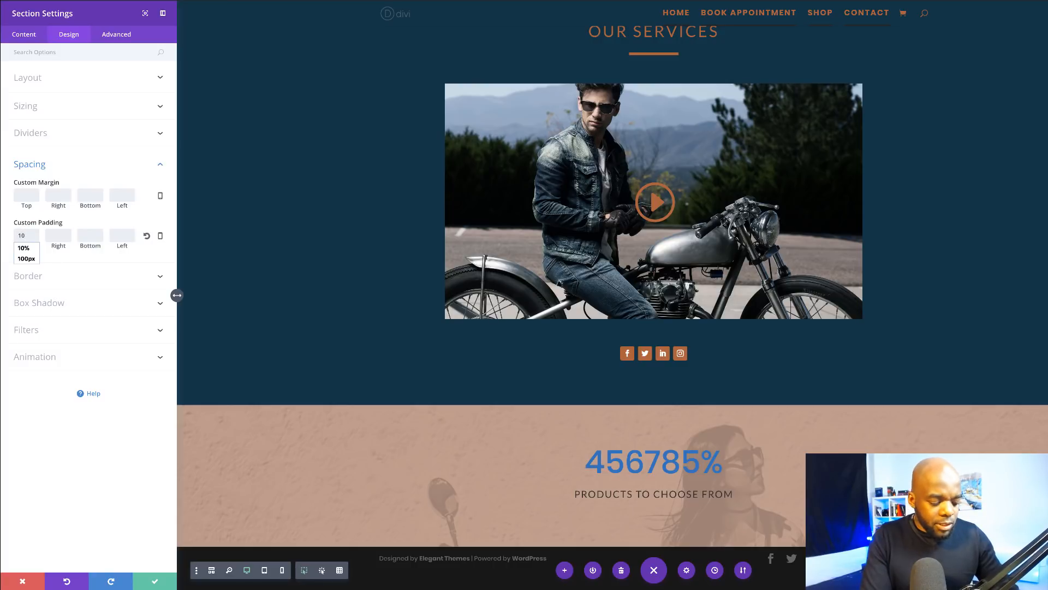
double_click(28, 235)
key(ctrl+c)
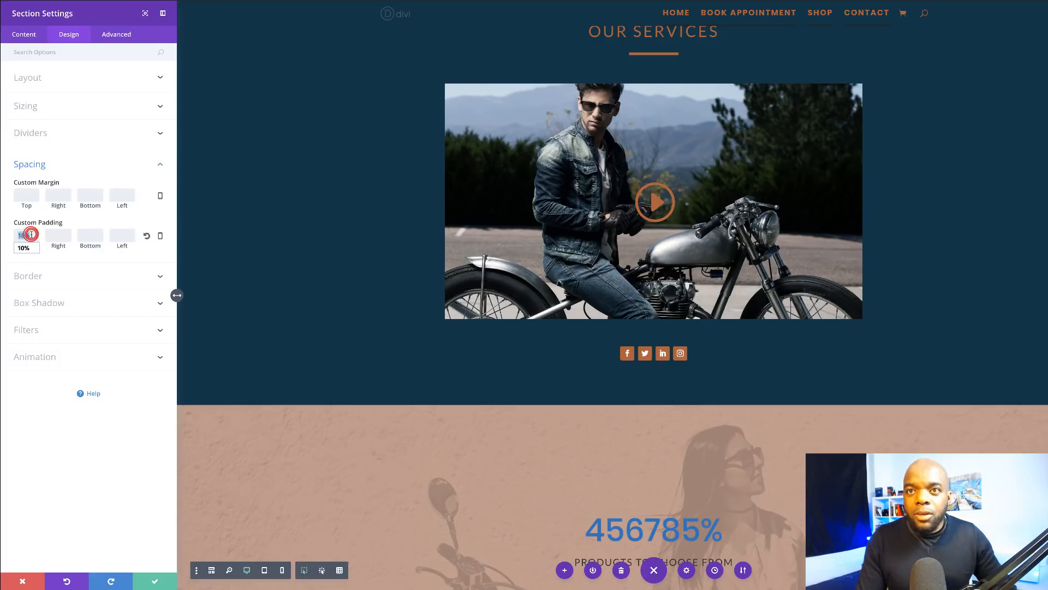
click(90, 235)
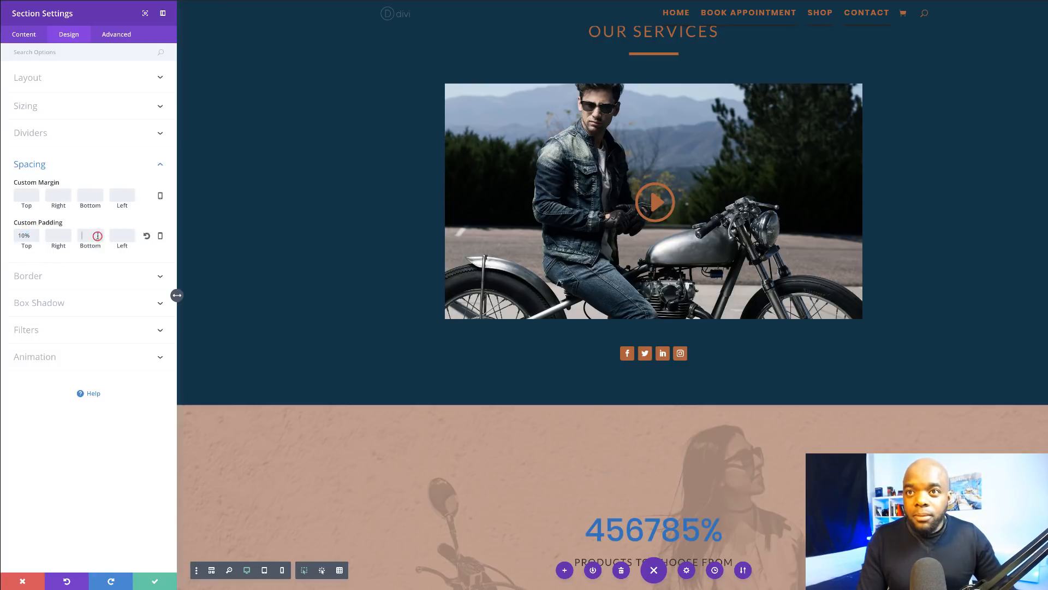
key(ctrl+v)
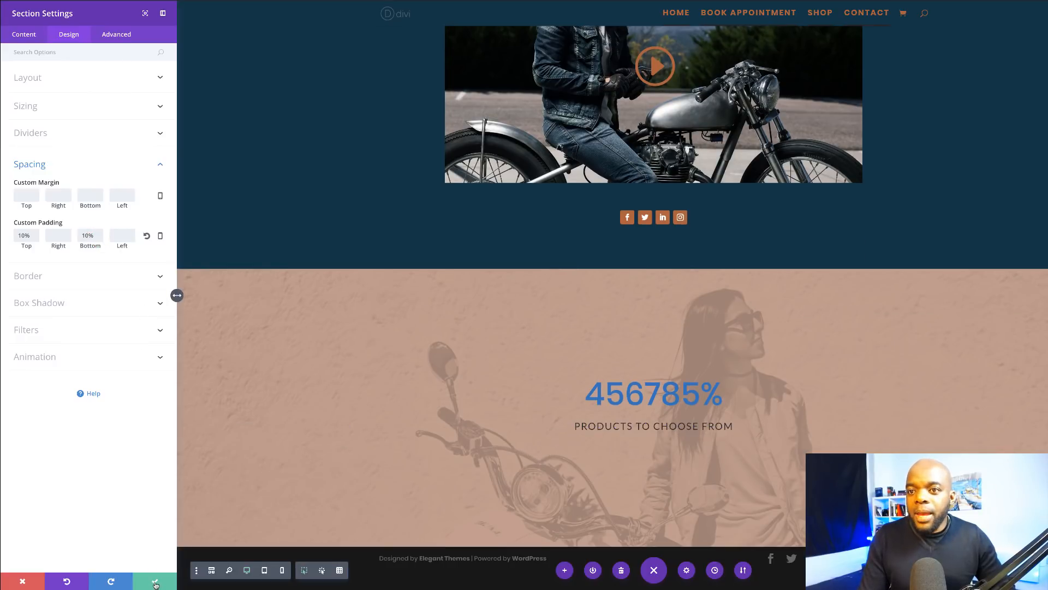
click(155, 582)
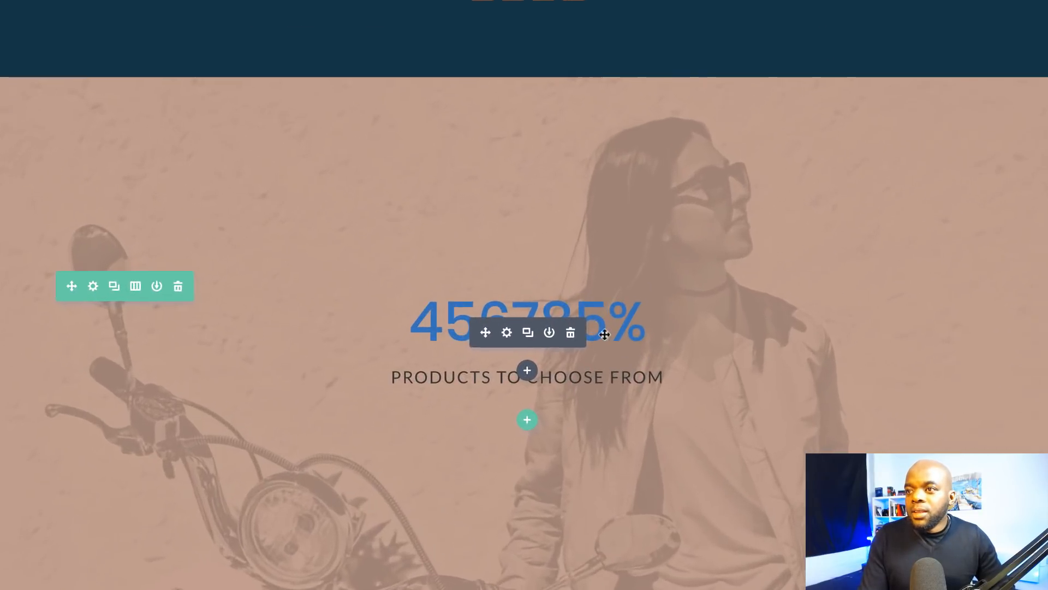
Step: Give the number counter module 10% top and bottom custom margins
click(506, 333)
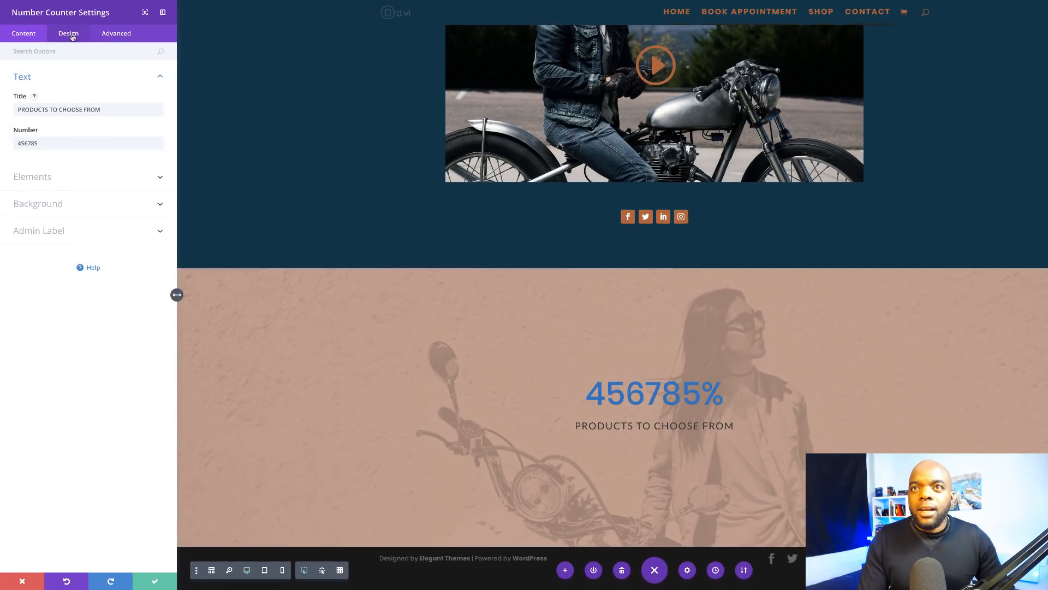
click(69, 34)
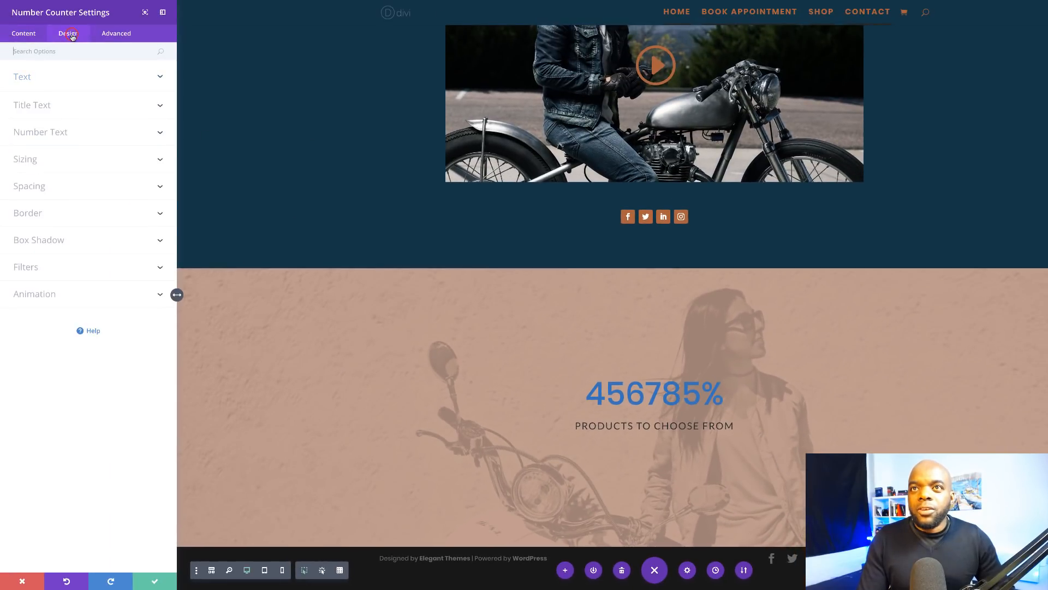
click(41, 187)
click(27, 221)
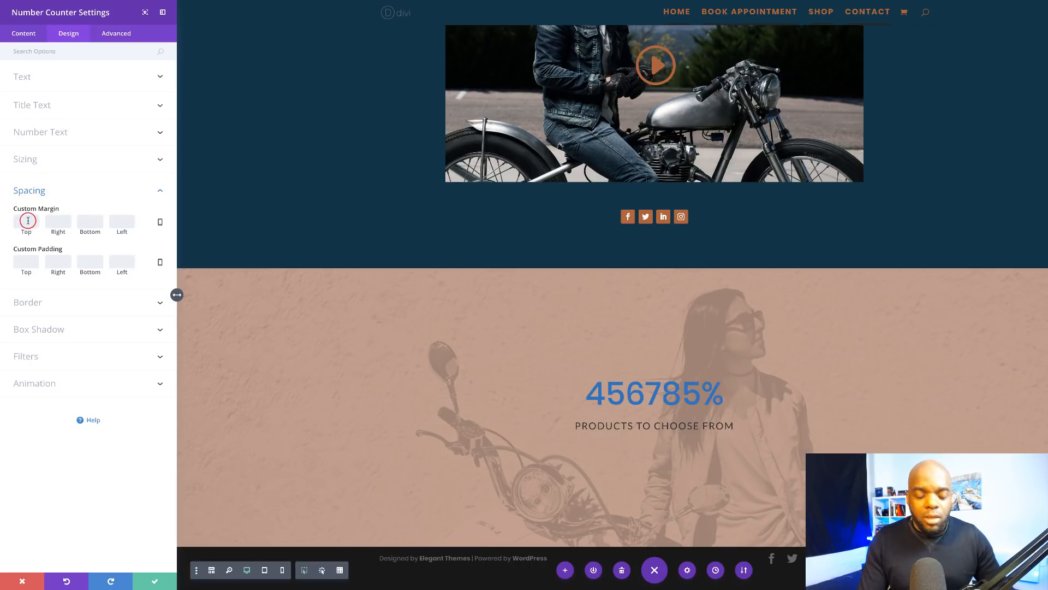
text(10)
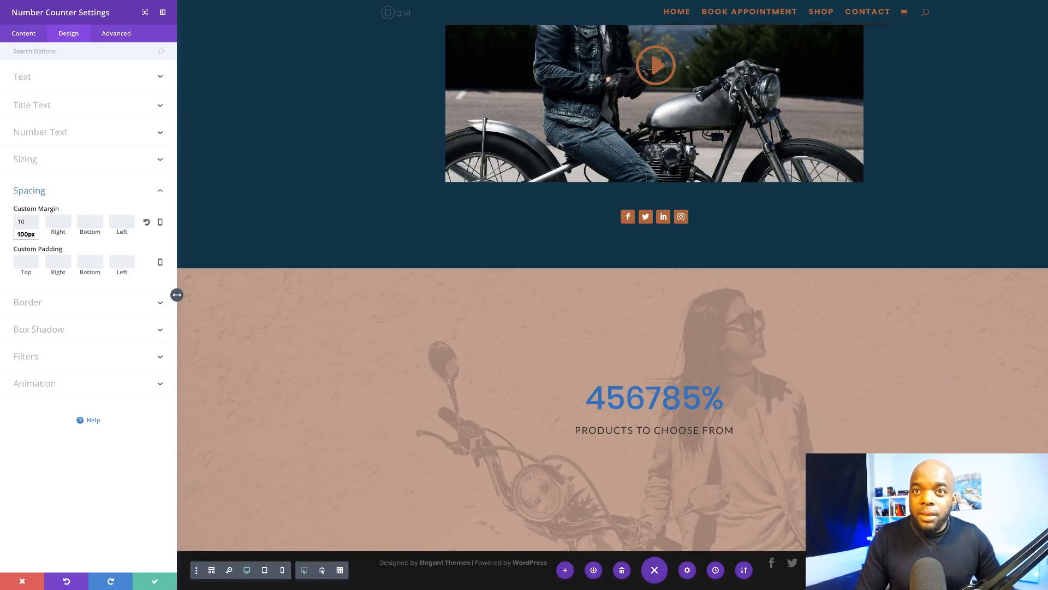
text(%)
click(95, 220)
text(10%)
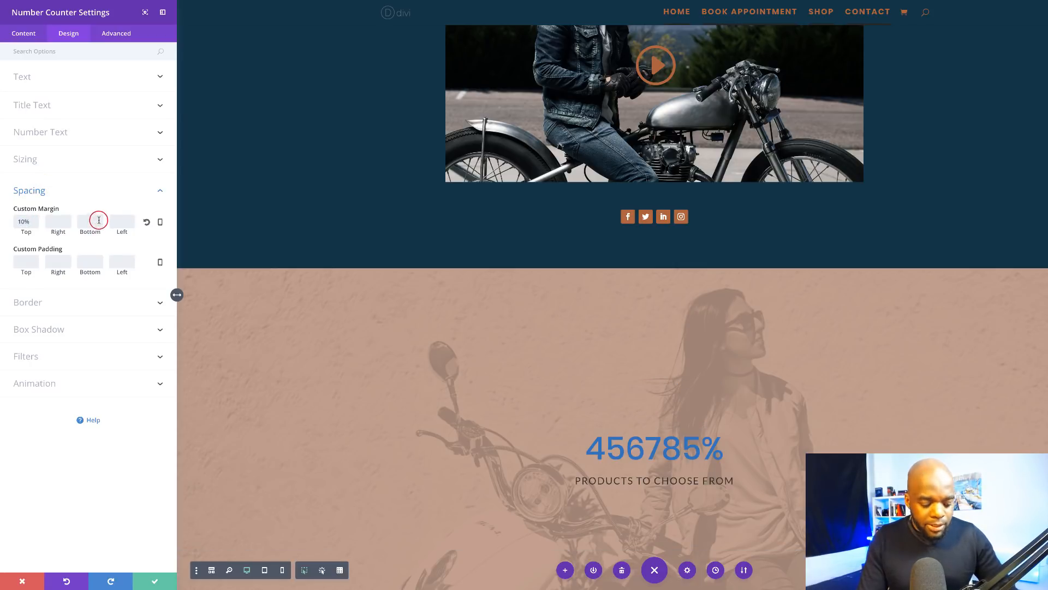
scroll(427, 313, down, 2)
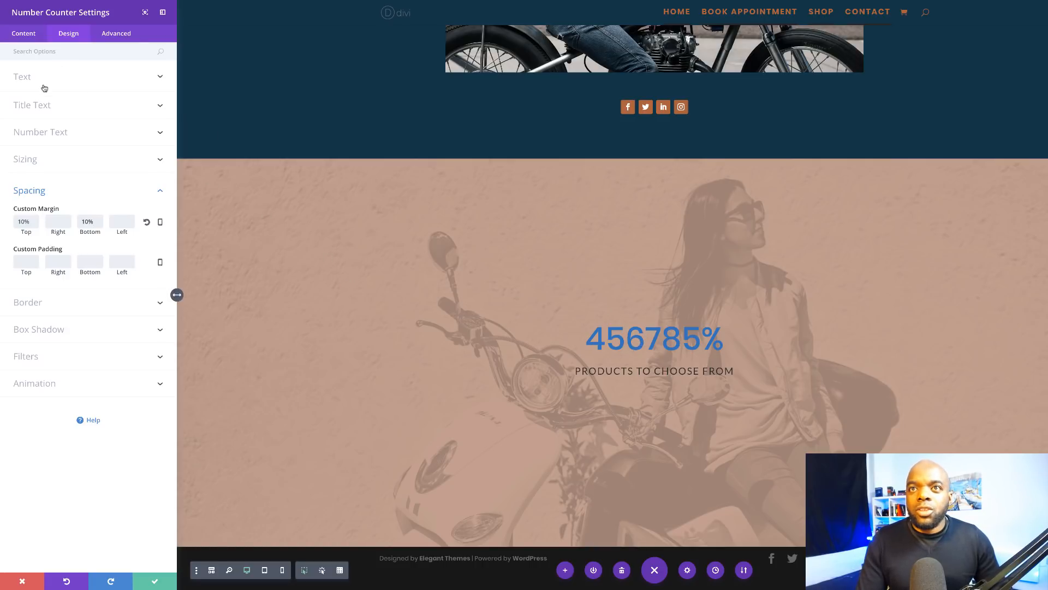
click(56, 134)
Step: Colour the counter's 456785% figure dark navy #003347
click(19, 259)
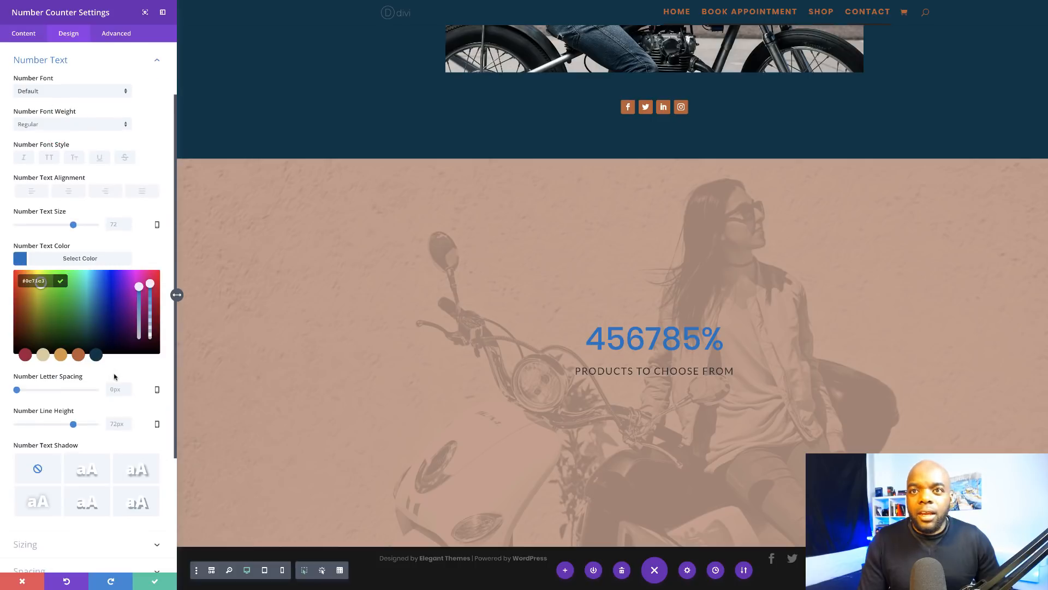
click(96, 356)
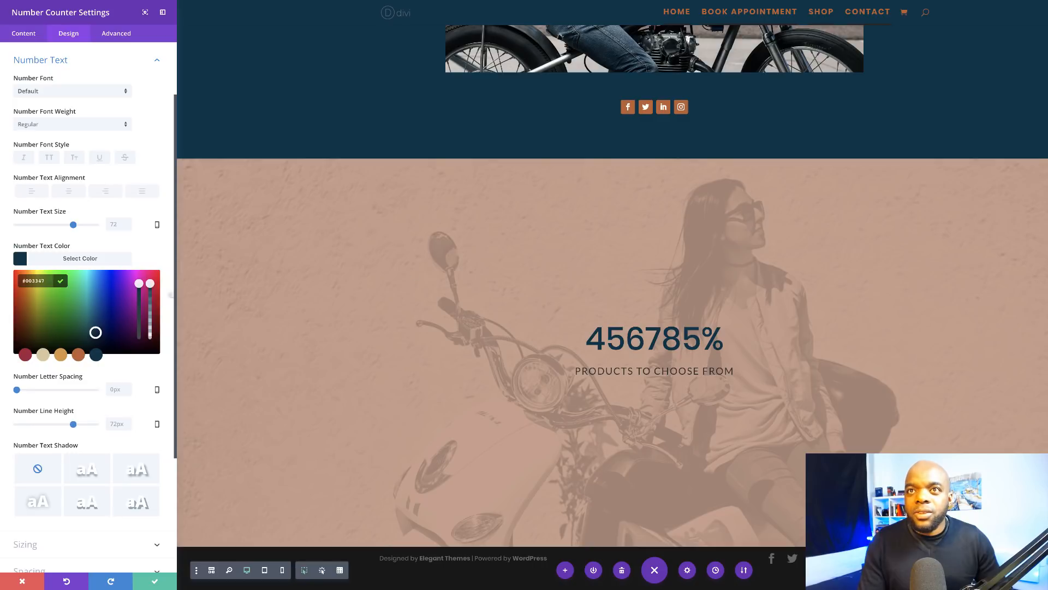
scroll(101, 293, down, 1)
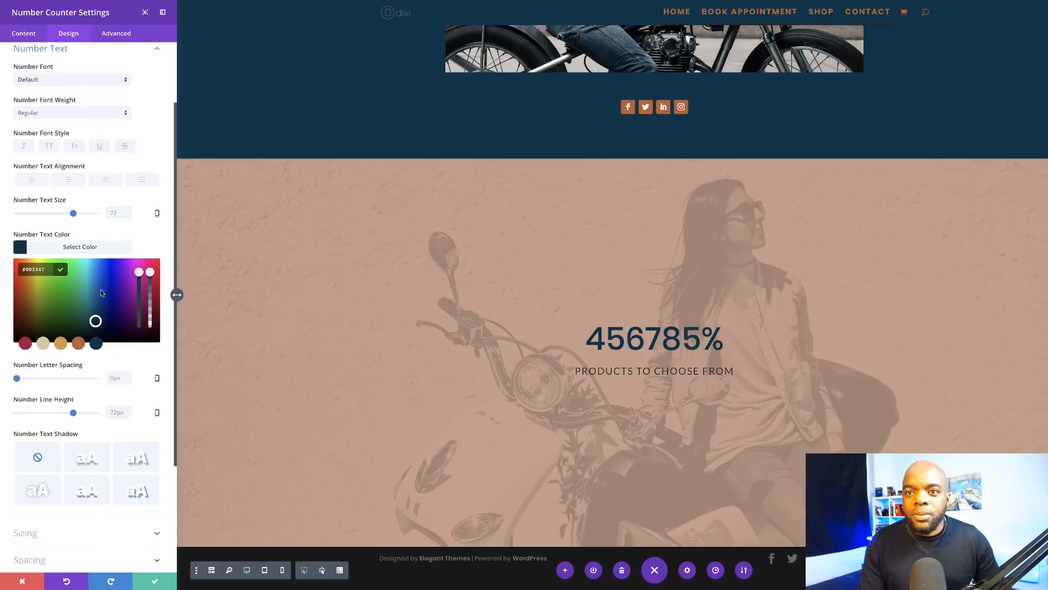
scroll(101, 293, down, 3)
scroll(102, 293, up, 5)
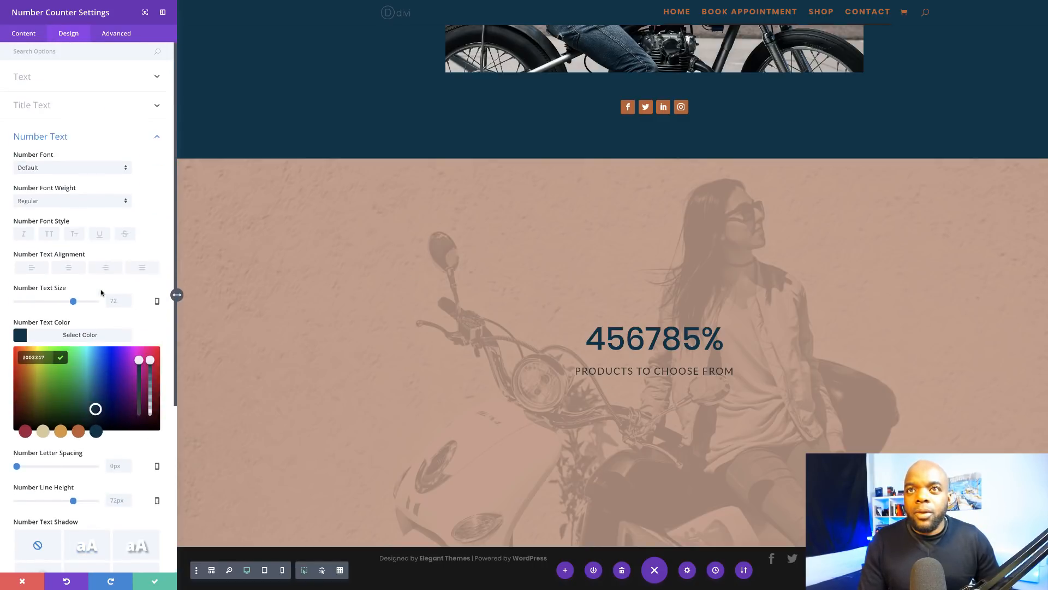
Step: Style the 'PRODUCTS TO CHOOSE FROM' title dark navy, 36px and bold
click(29, 78)
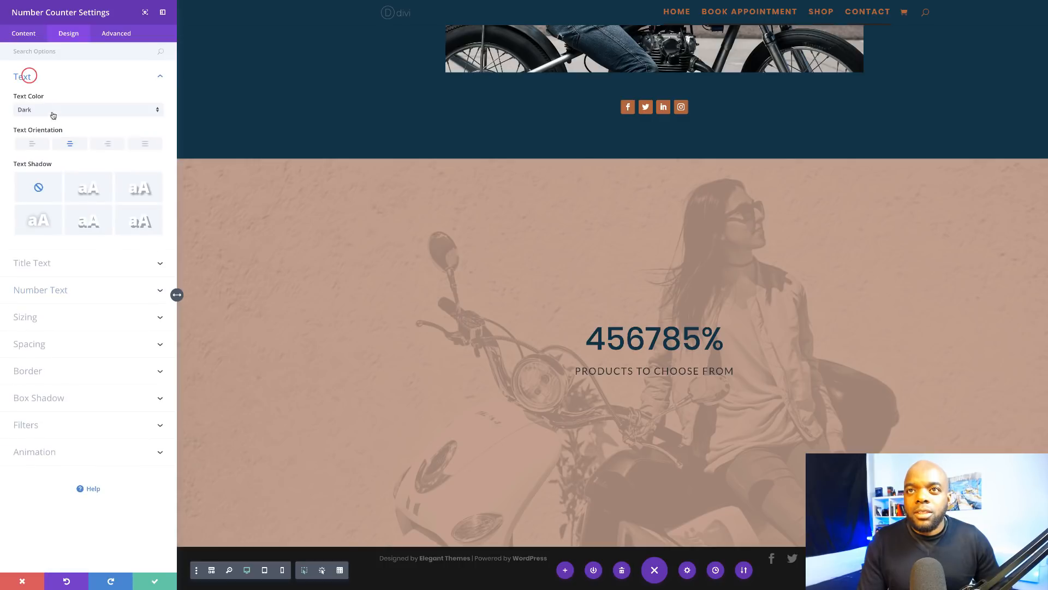
click(47, 264)
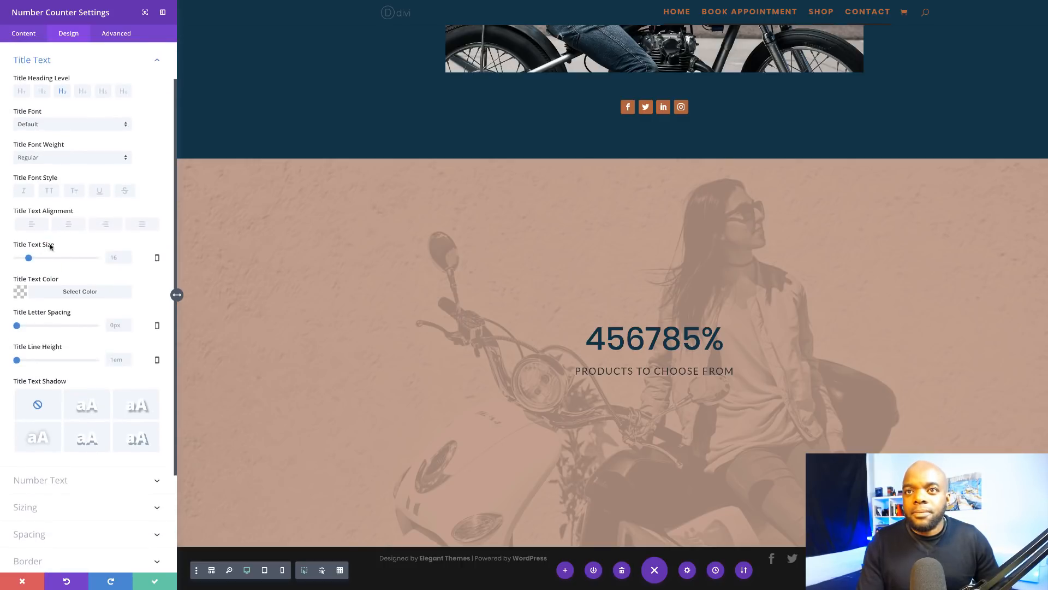
click(21, 293)
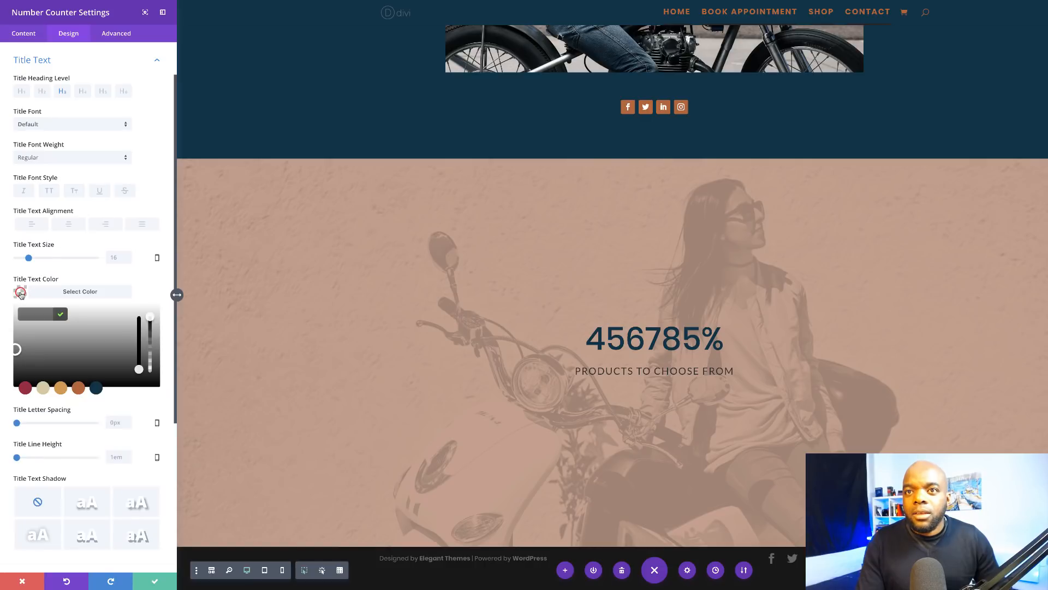
click(77, 388)
click(26, 388)
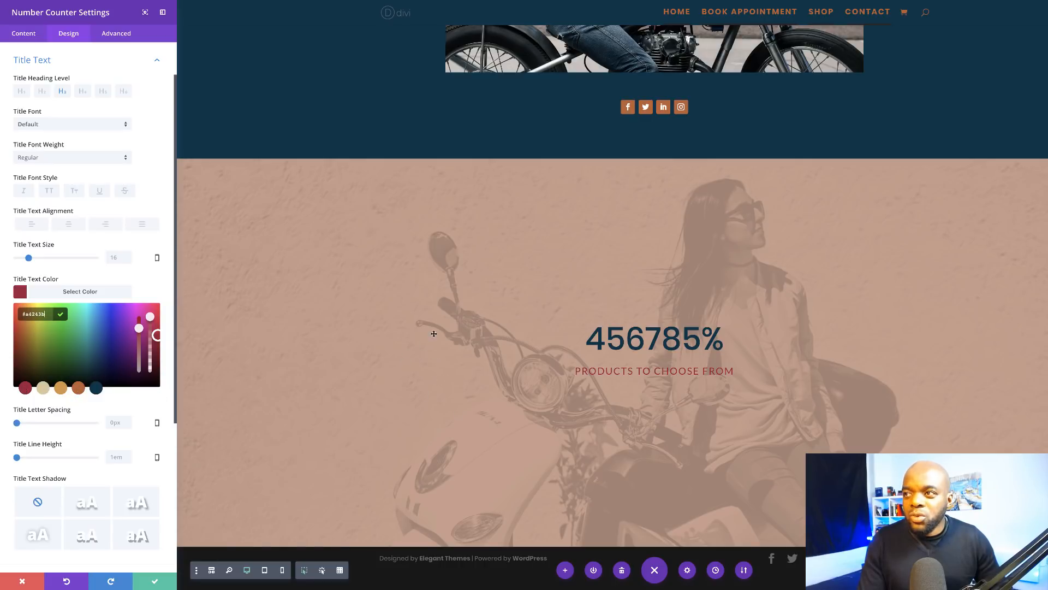
click(96, 388)
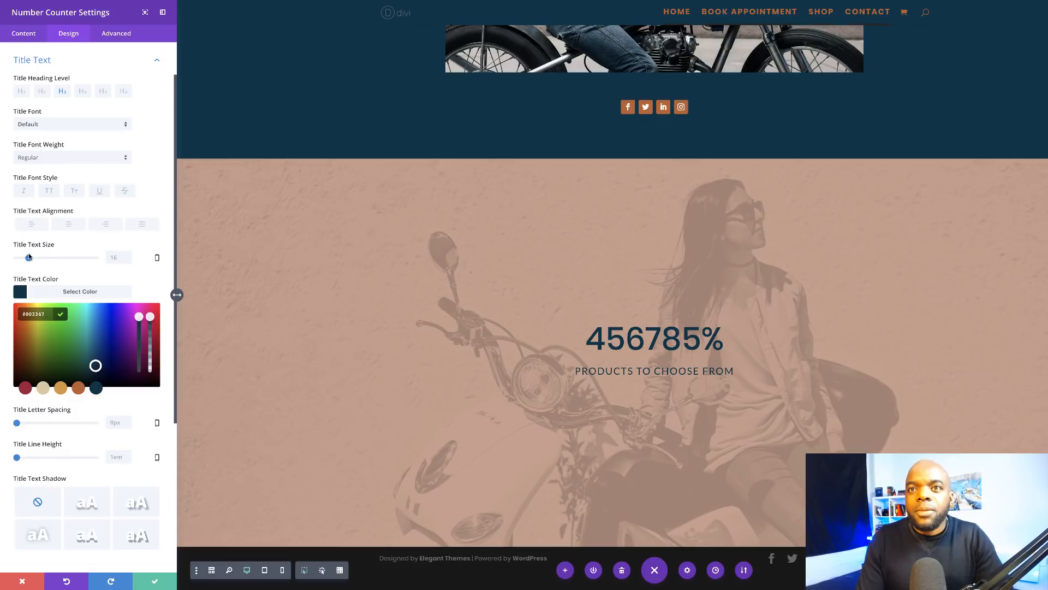
drag(29, 258, 44, 259)
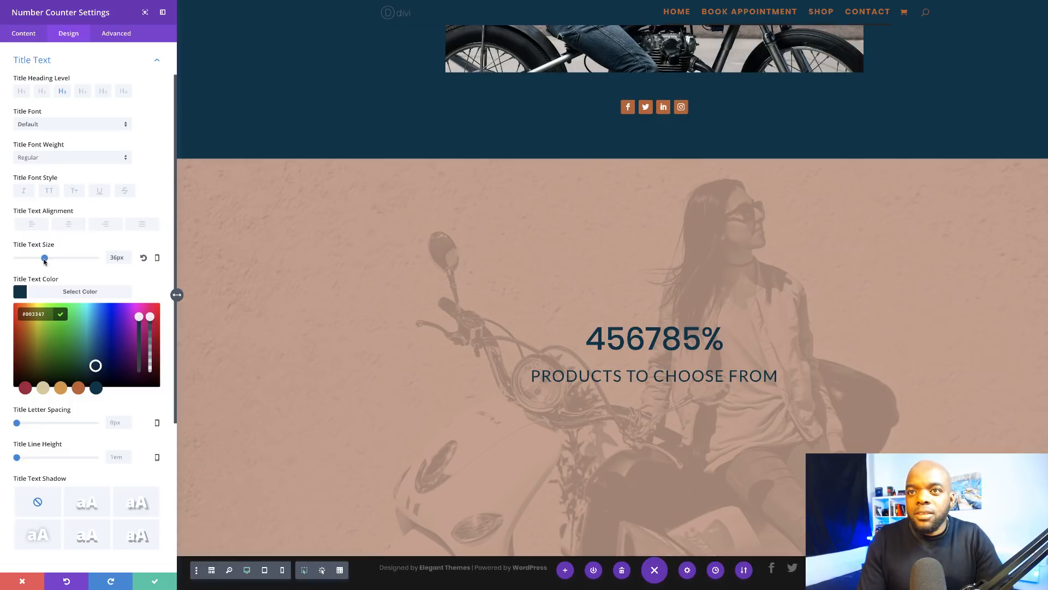
click(44, 260)
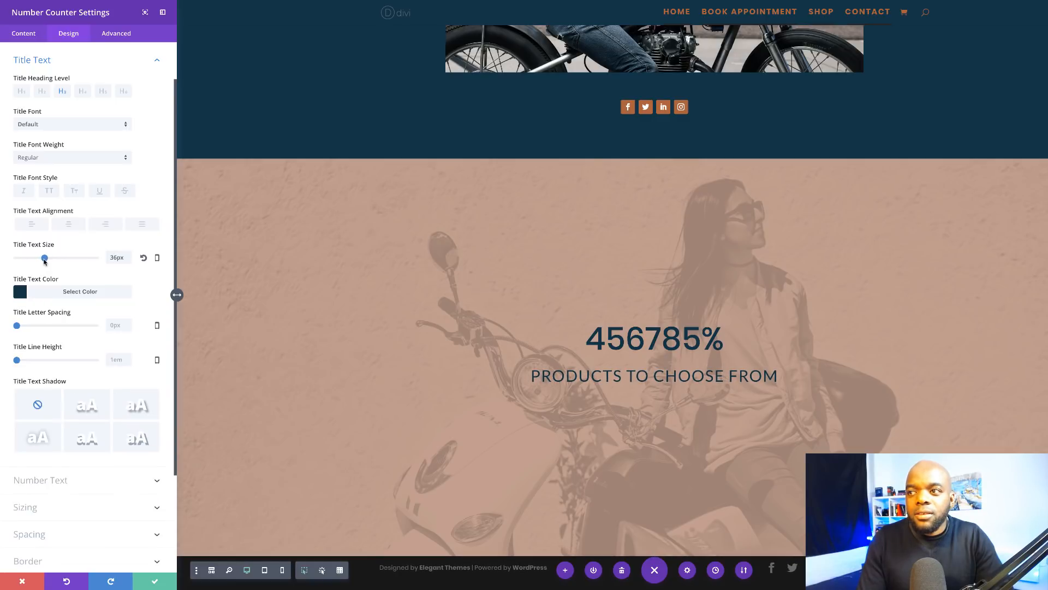
click(49, 158)
click(44, 209)
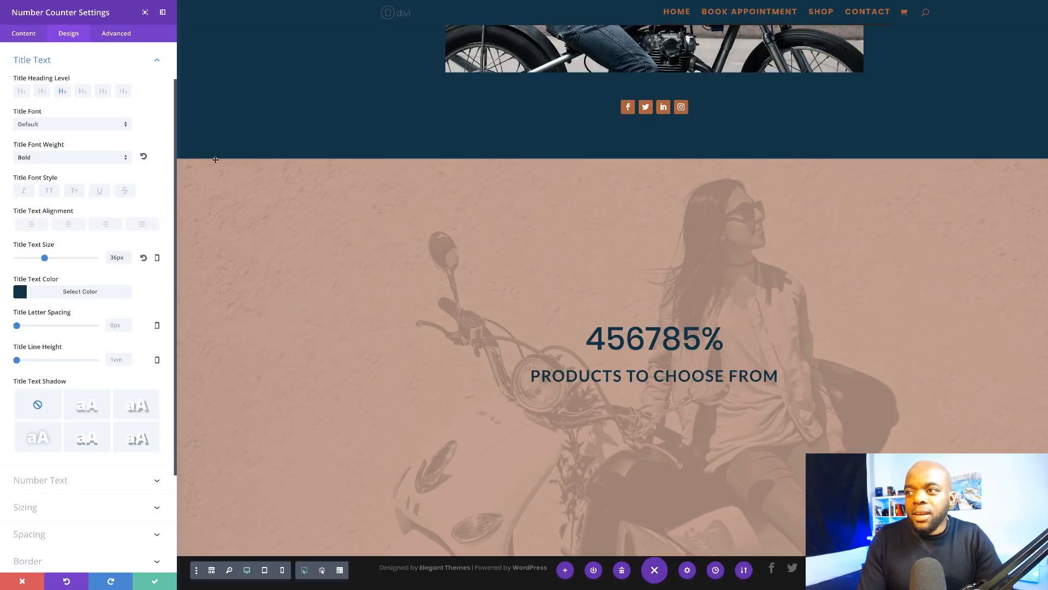
Step: Turn off the counter's percent sign so the figure reads 456785
click(31, 34)
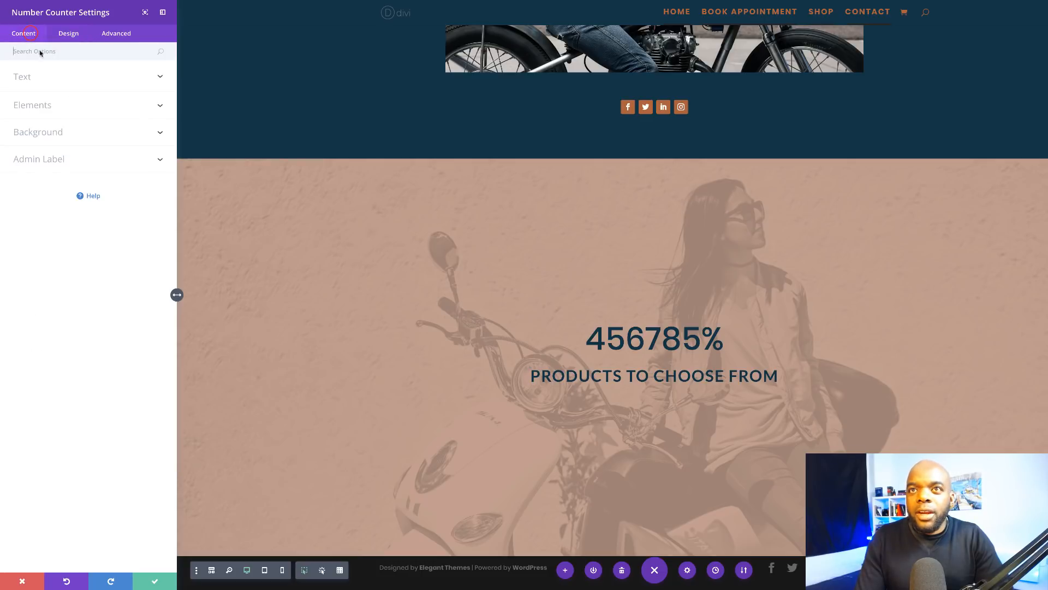
click(46, 107)
click(20, 143)
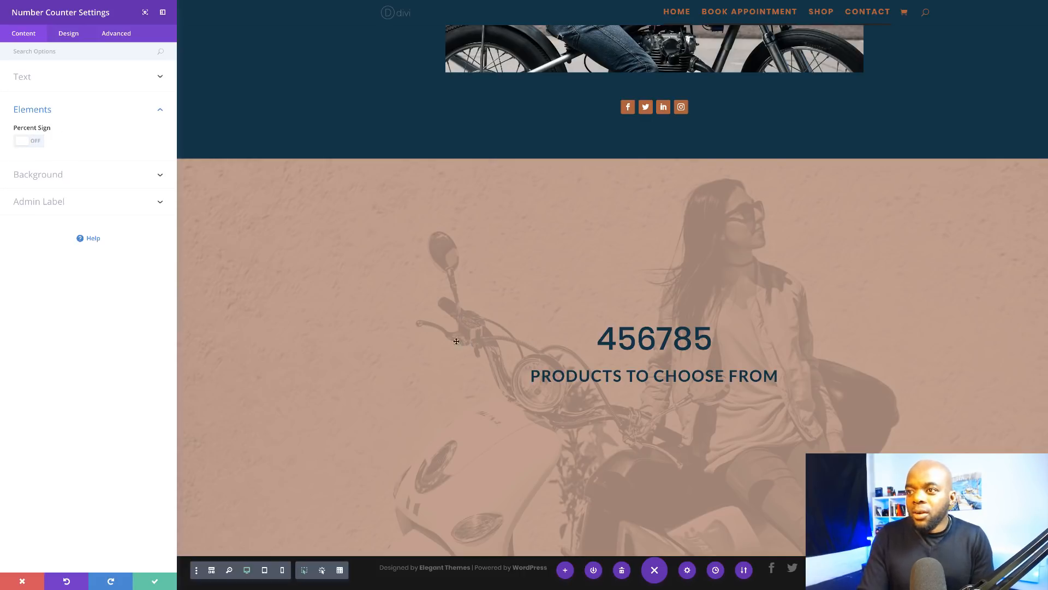
scroll(436, 375, up, 6)
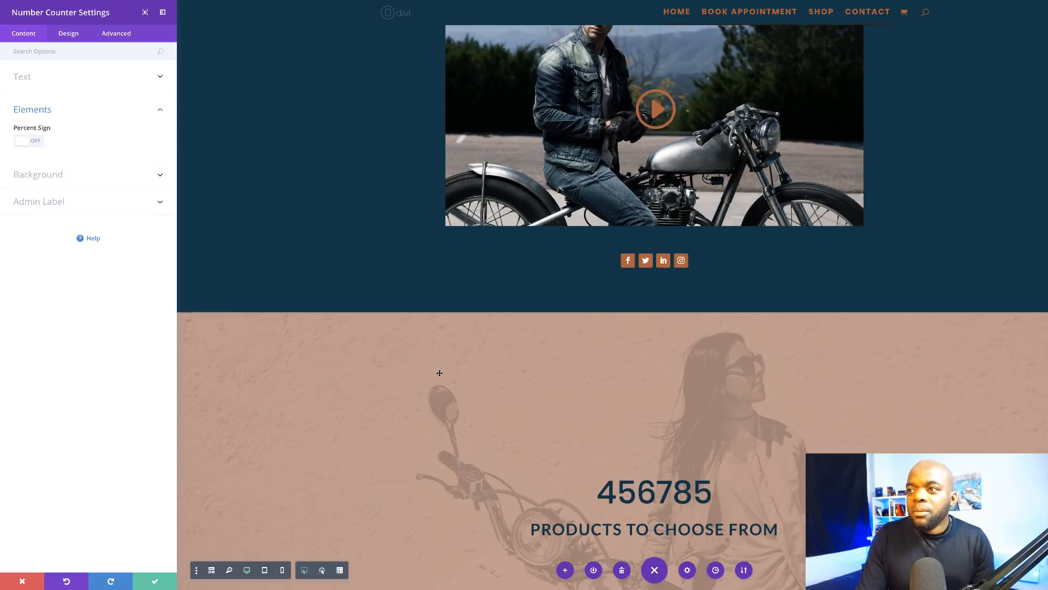
scroll(405, 207, up, 15)
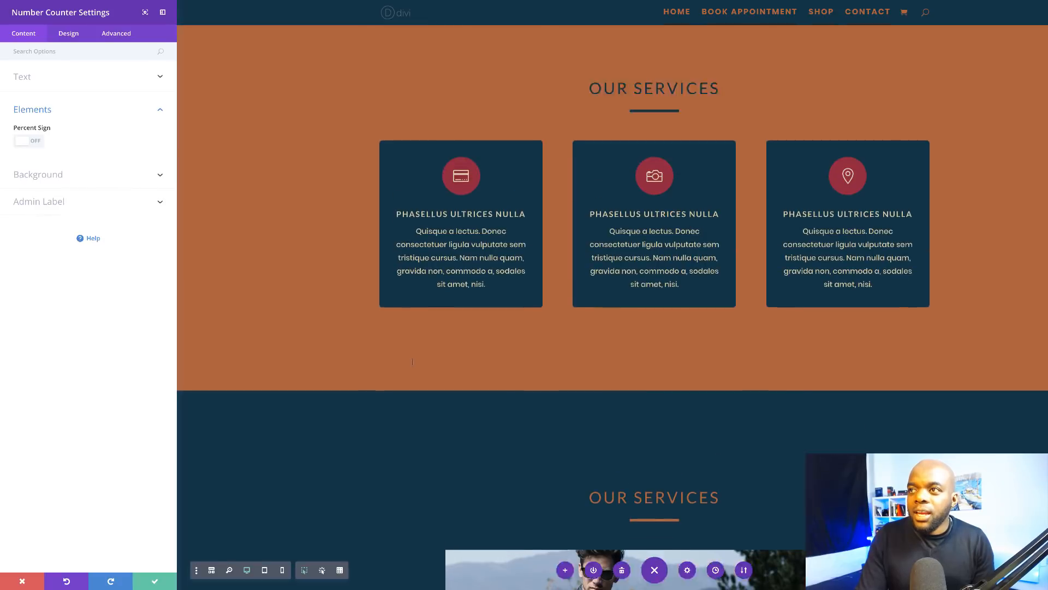
scroll(412, 362, down, 20)
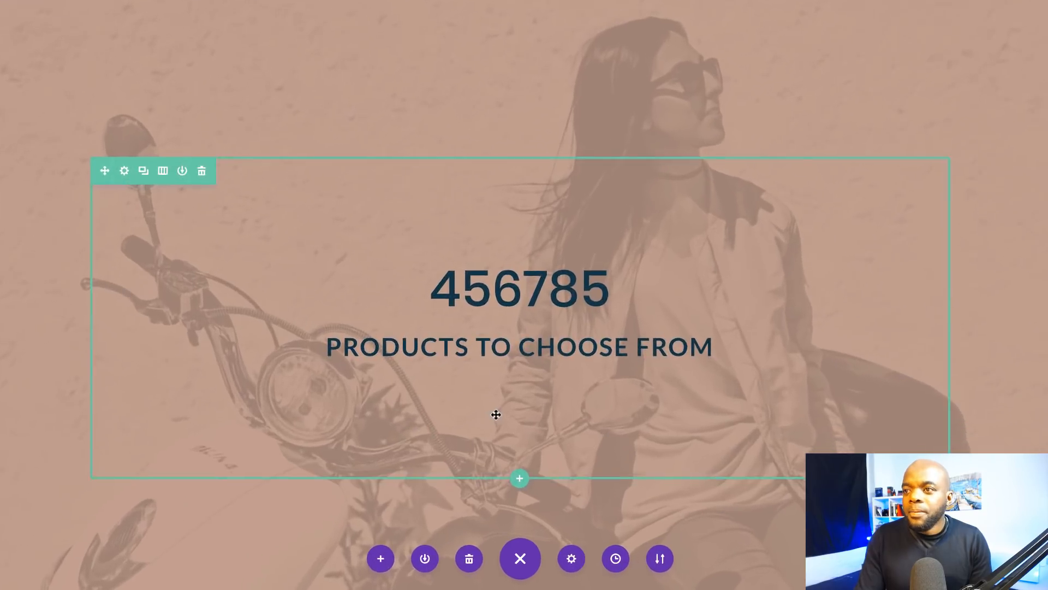
scroll(496, 414, down, 2)
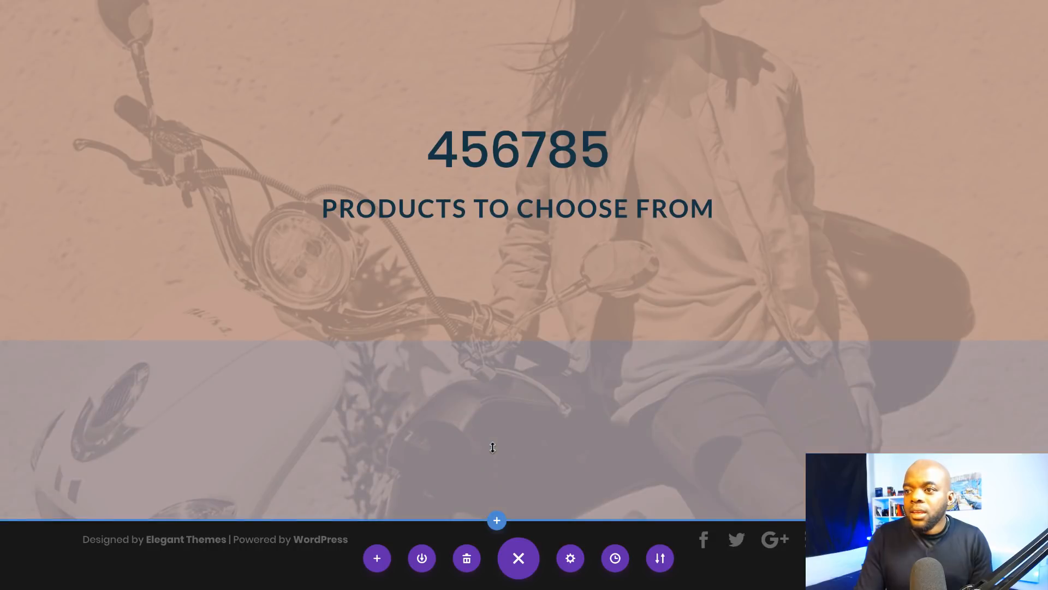
Step: Add a regular two-column section below the counter with the woman-in-sweater photo in an Image module
click(497, 520)
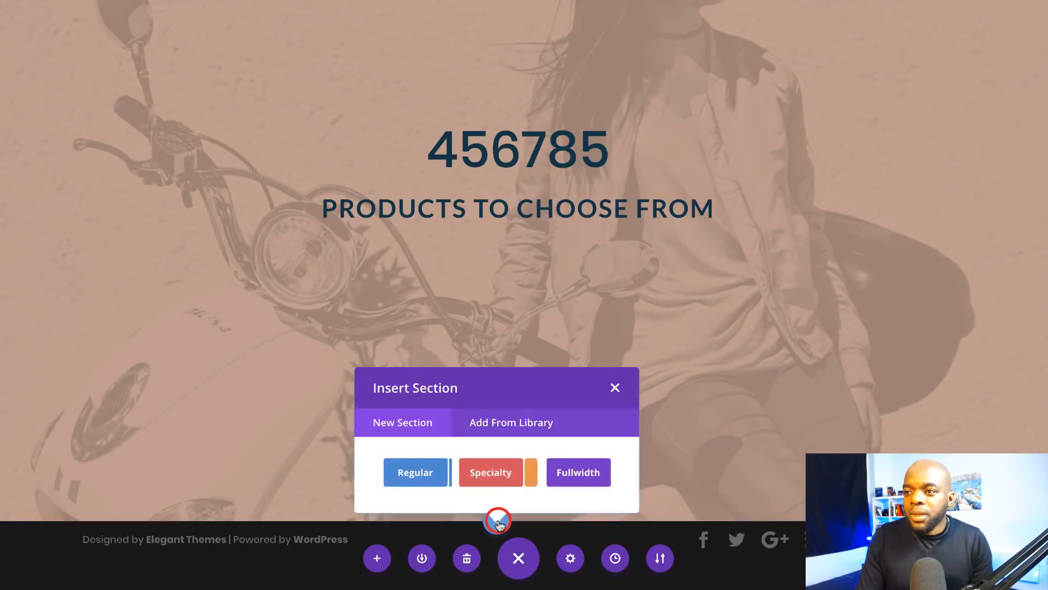
click(413, 469)
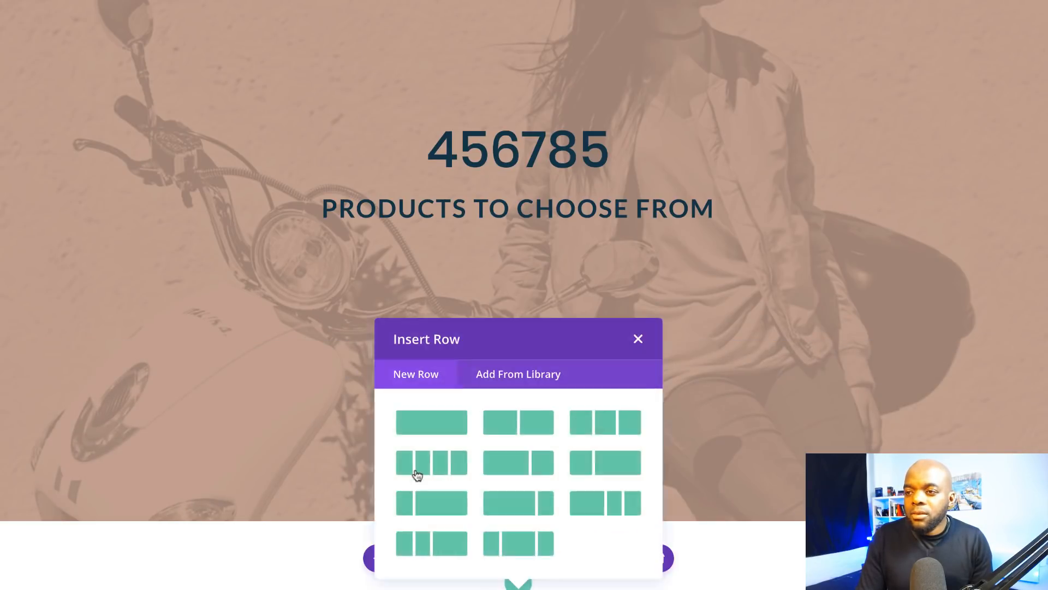
click(533, 419)
scroll(532, 418, down, 4)
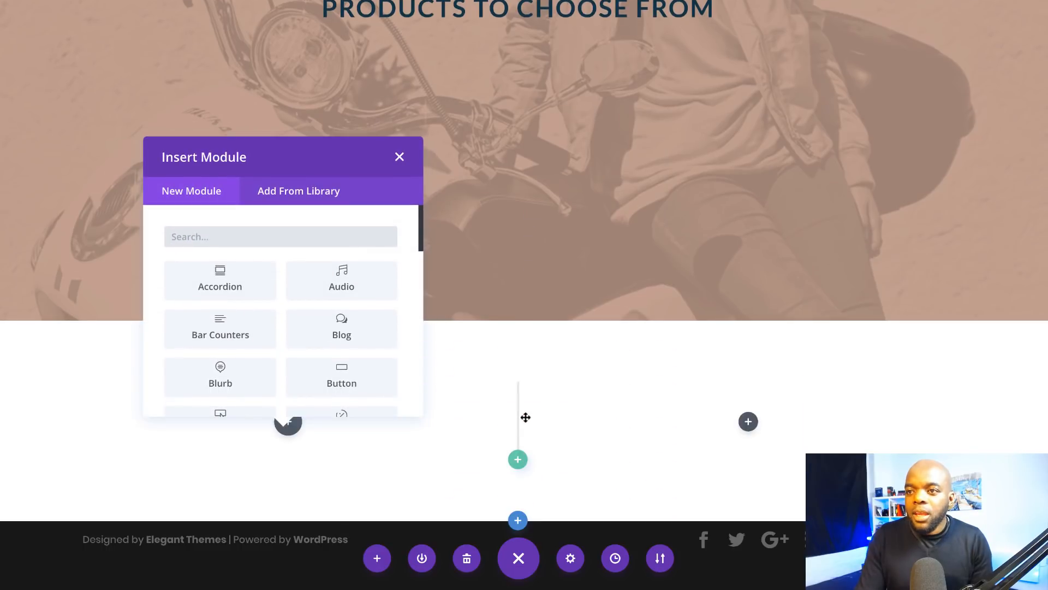
click(251, 239)
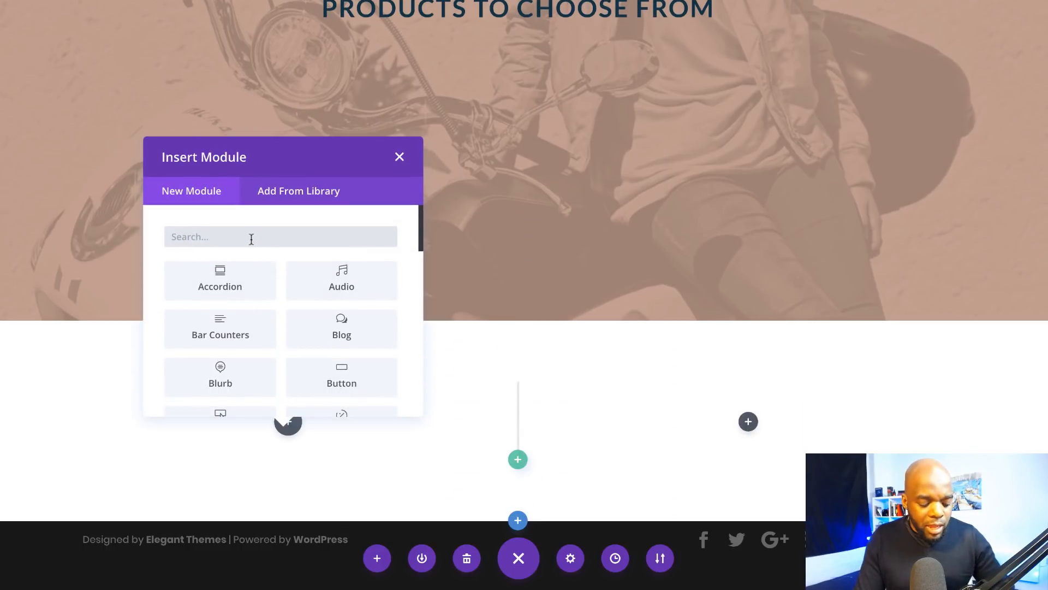
text(im)
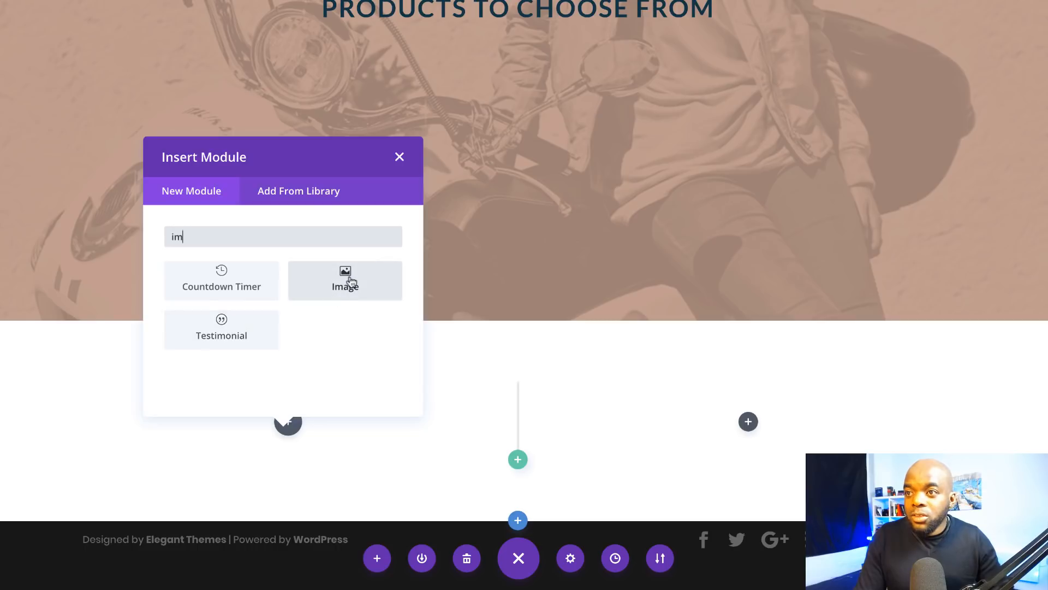
click(350, 281)
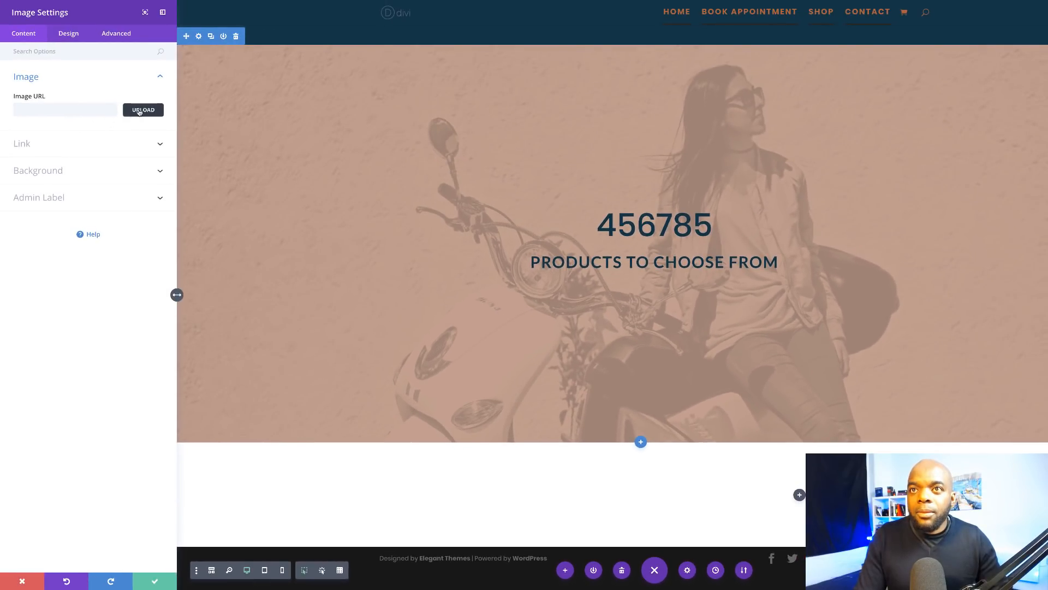
click(140, 110)
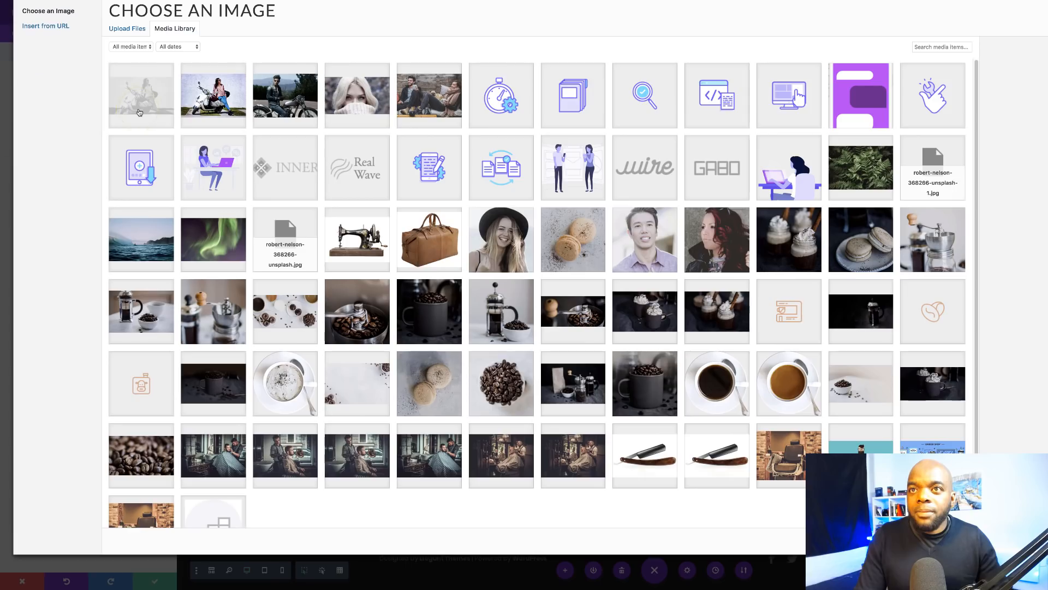
click(347, 99)
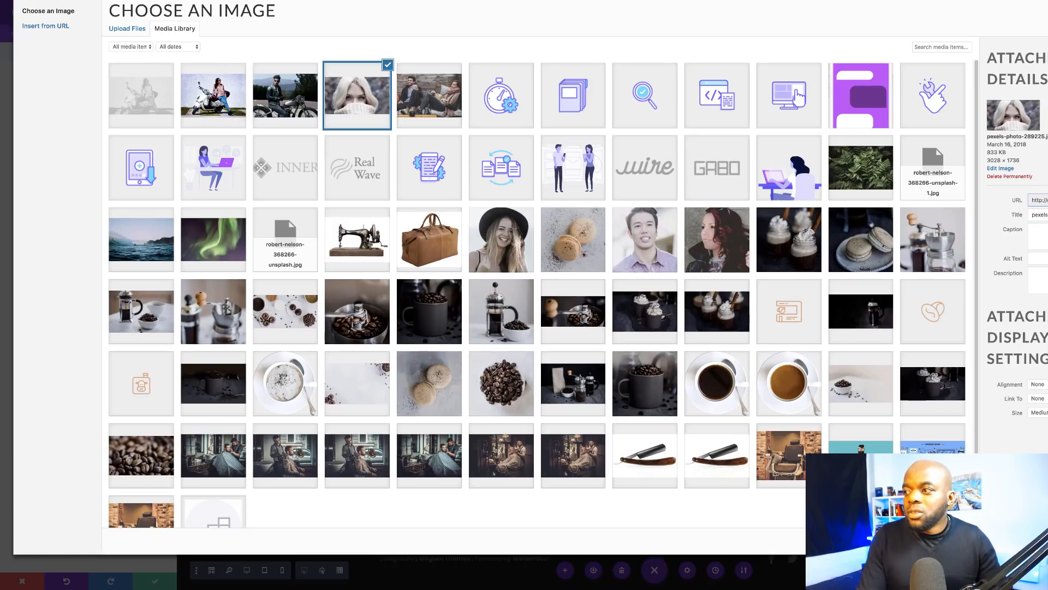
click(1040, 540)
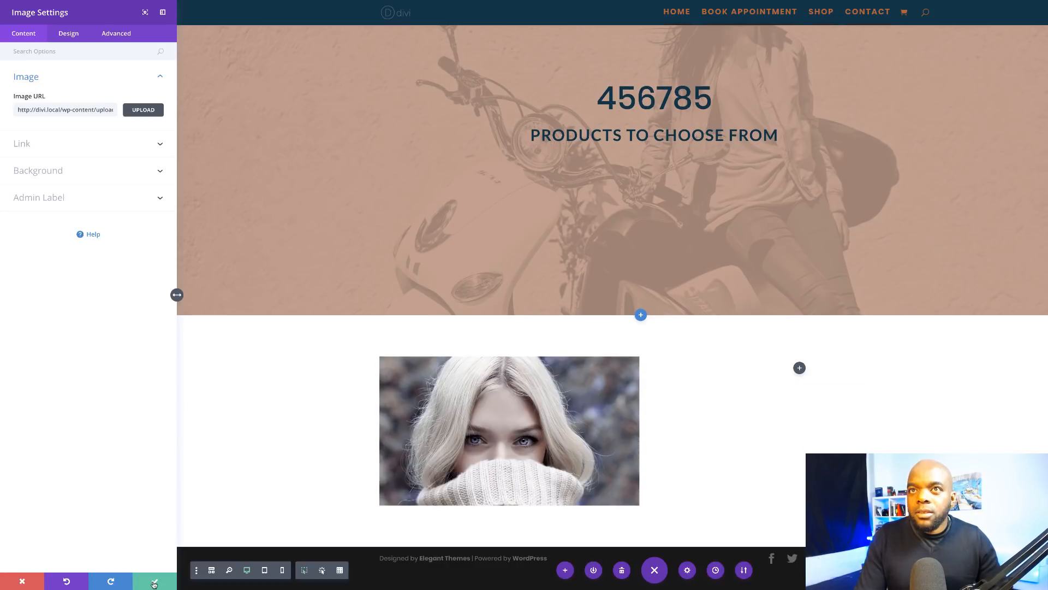
click(154, 583)
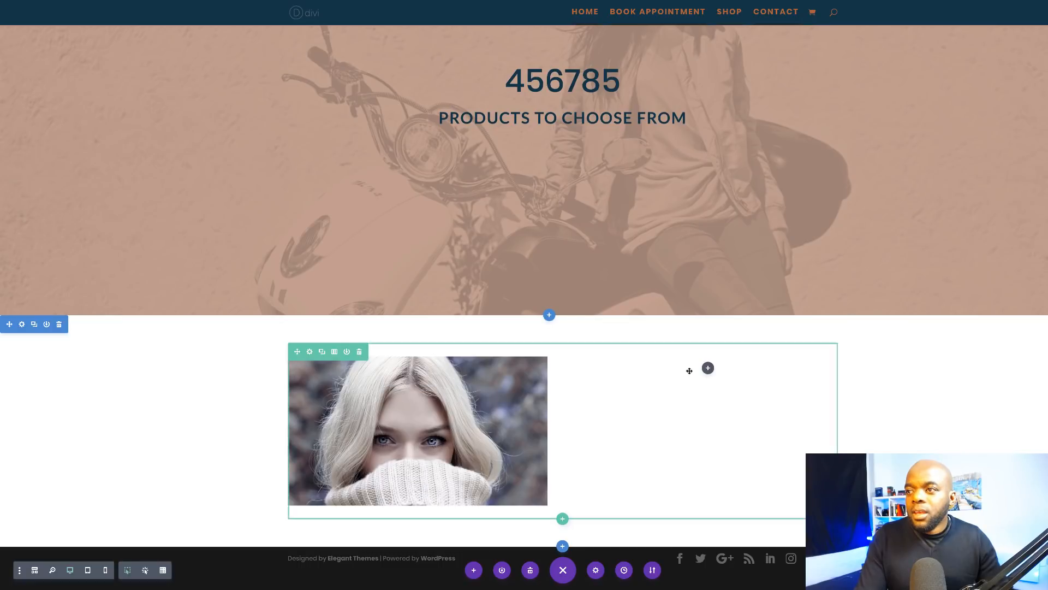
Step: Insert a Text module in the right column and copy the Praesent dapibus sample paragraph
click(708, 368)
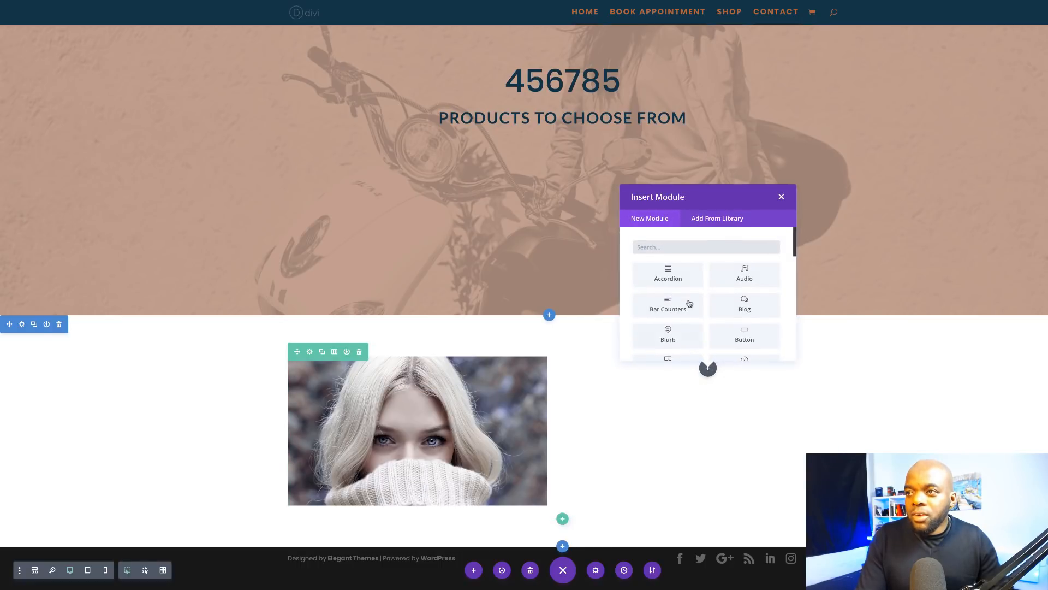
text(tex)
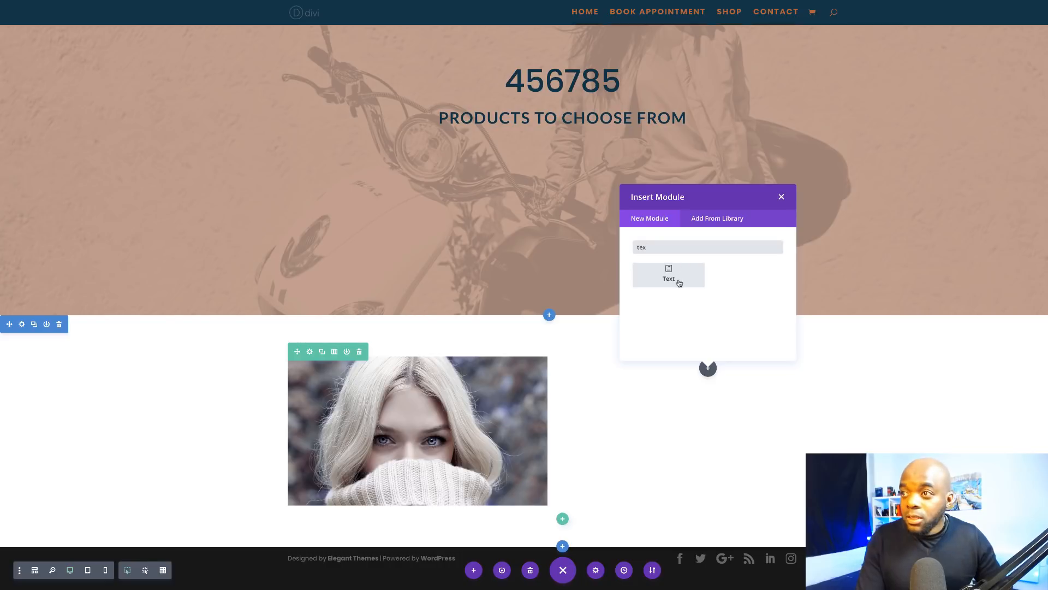
click(679, 282)
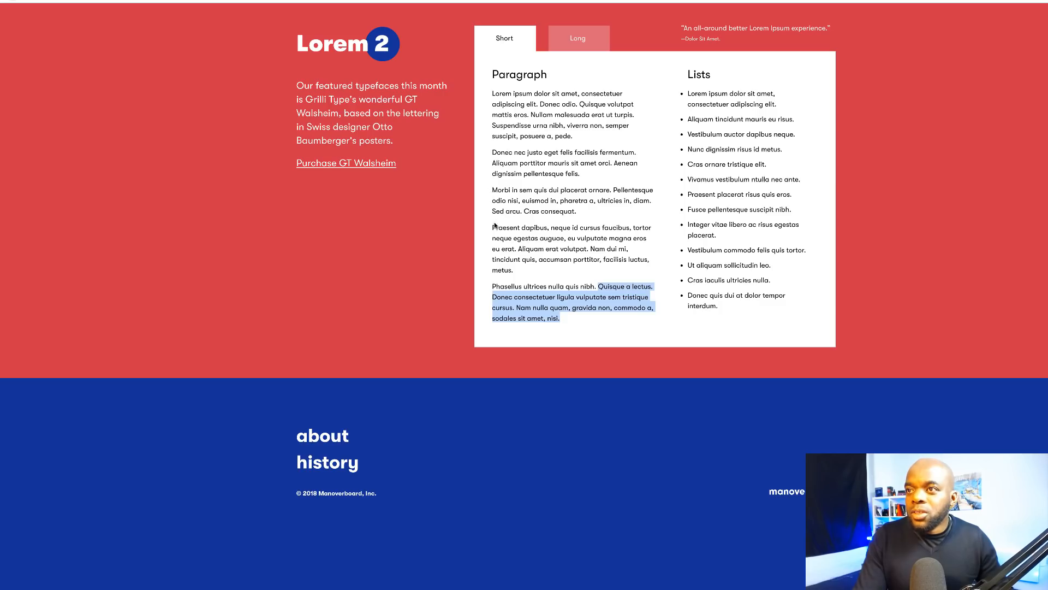
drag(495, 225, 537, 283)
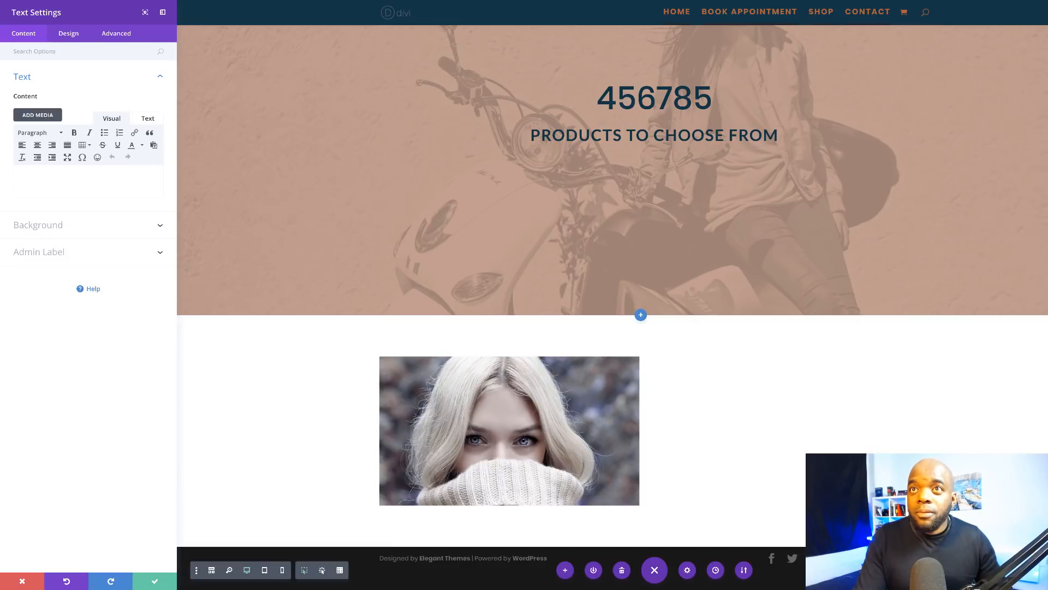
click(84, 173)
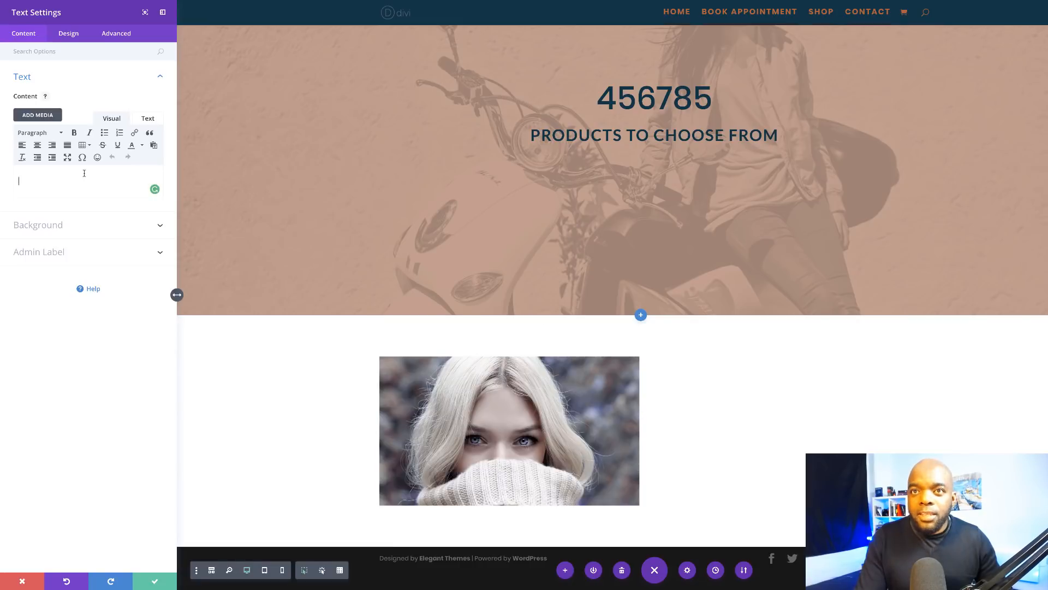
Step: Paste the paragraph, split off 'Praesent dapibu' as a Heading 1 above 'Neque id cursus', and save
key(ctrl+v)
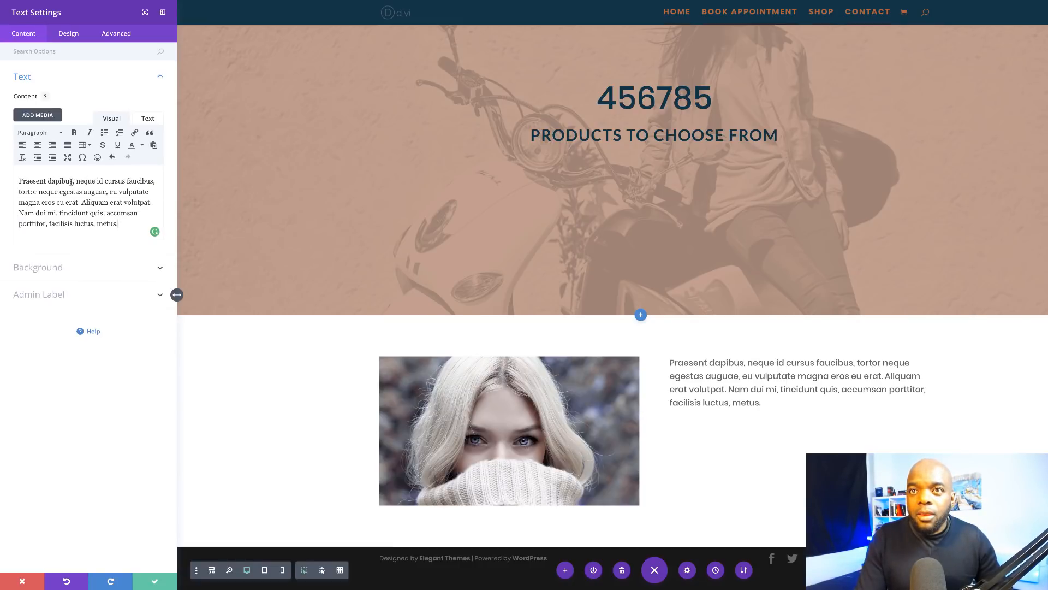
drag(73, 181, 18, 181)
click(74, 181)
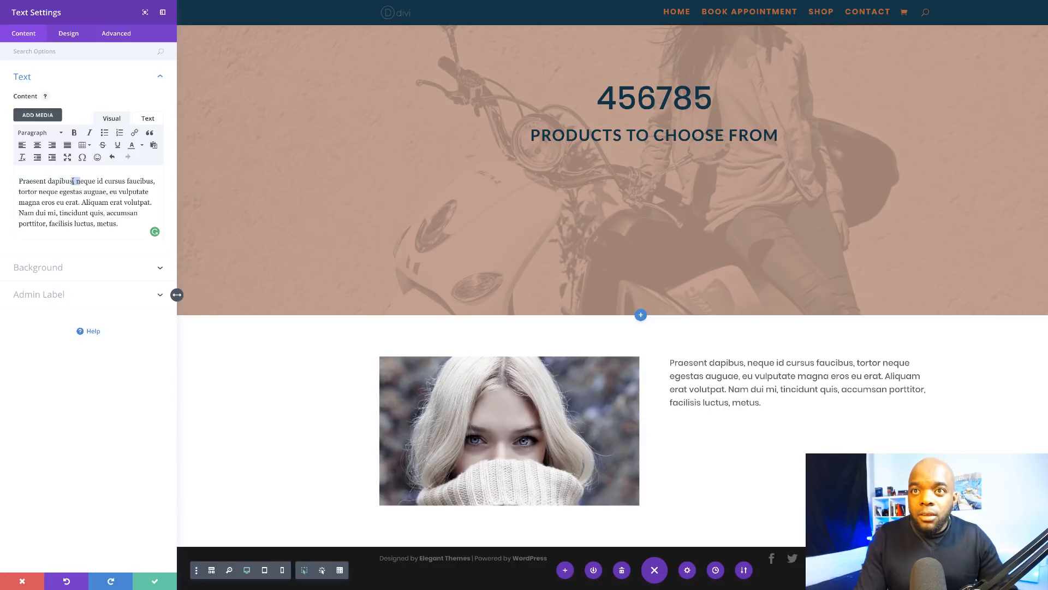
key(BackSpace)
key(BackSpace)
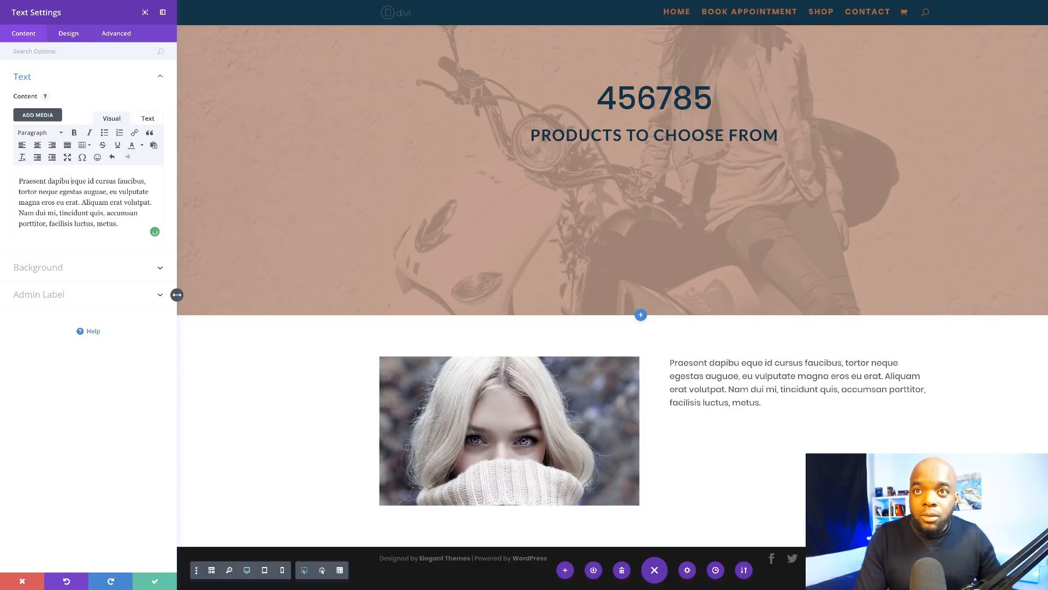
text(N)
key(Left)
key(Return)
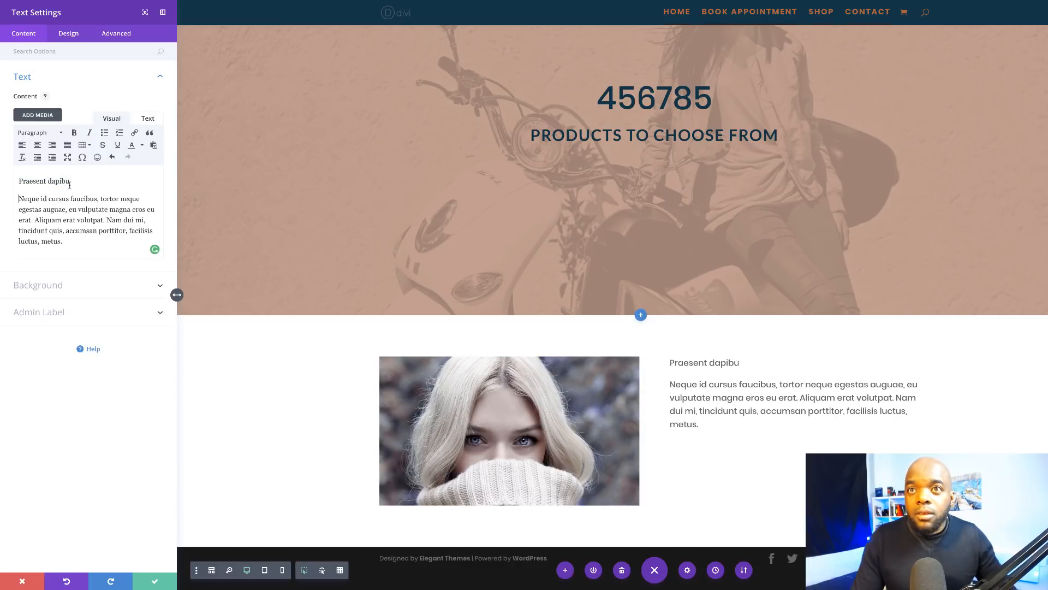
drag(53, 180, 17, 179)
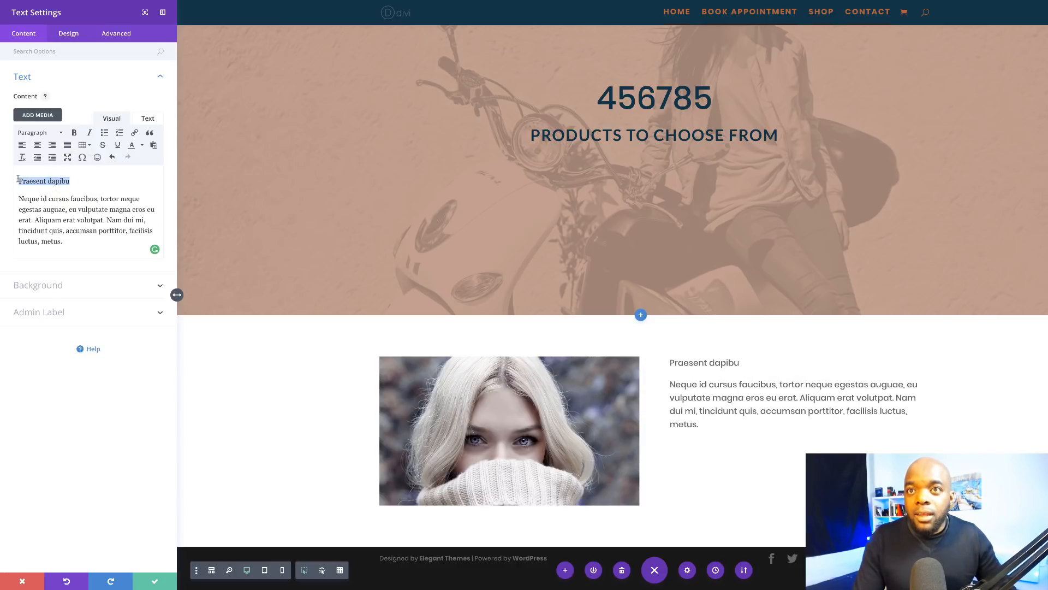
click(39, 133)
click(79, 170)
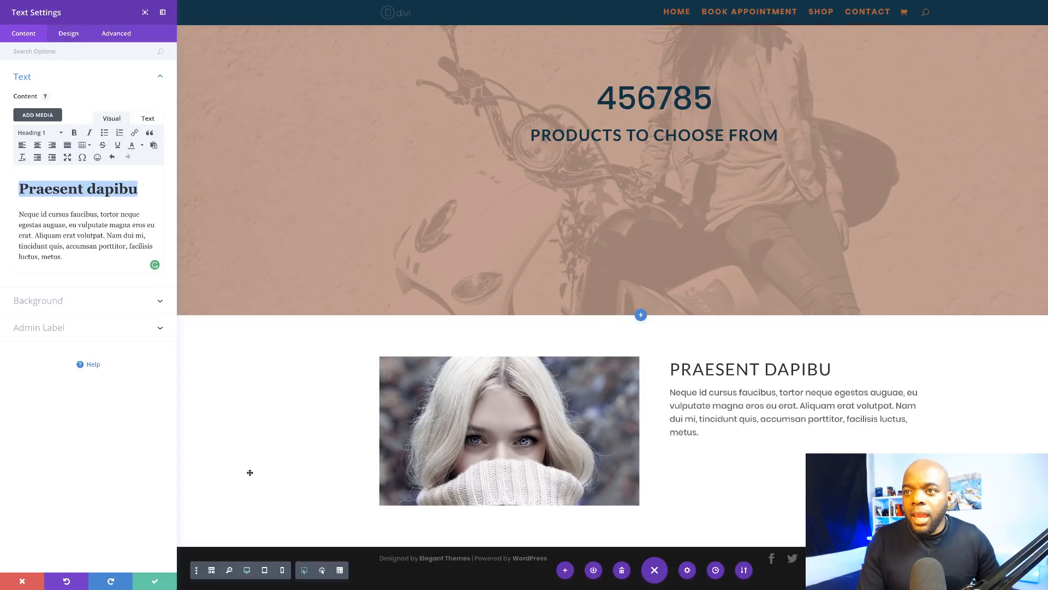
click(155, 584)
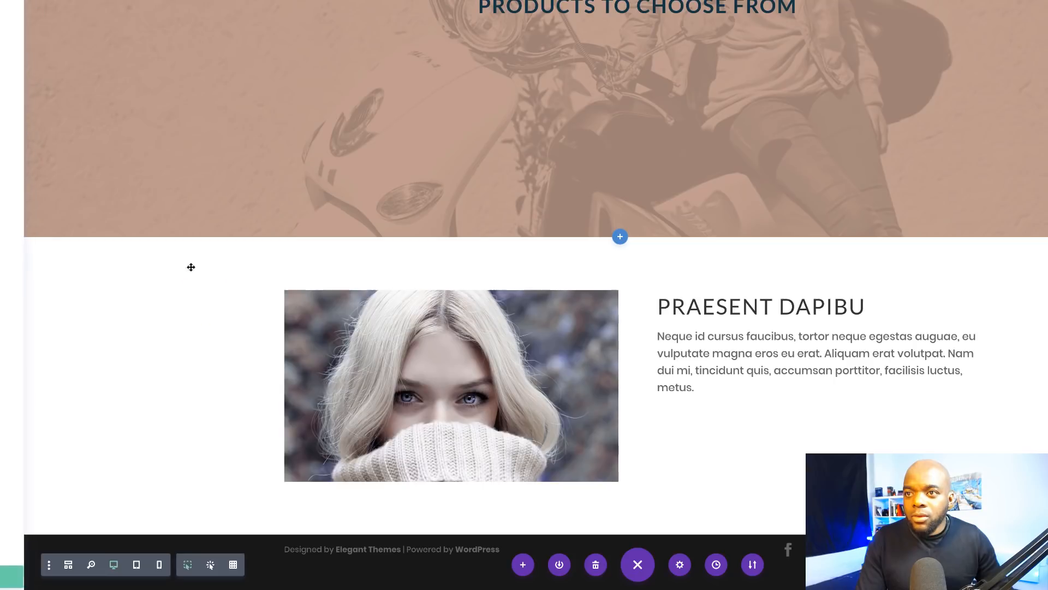
Step: Make the image-and-text row full width with gutter width 1 and equal column heights
click(195, 284)
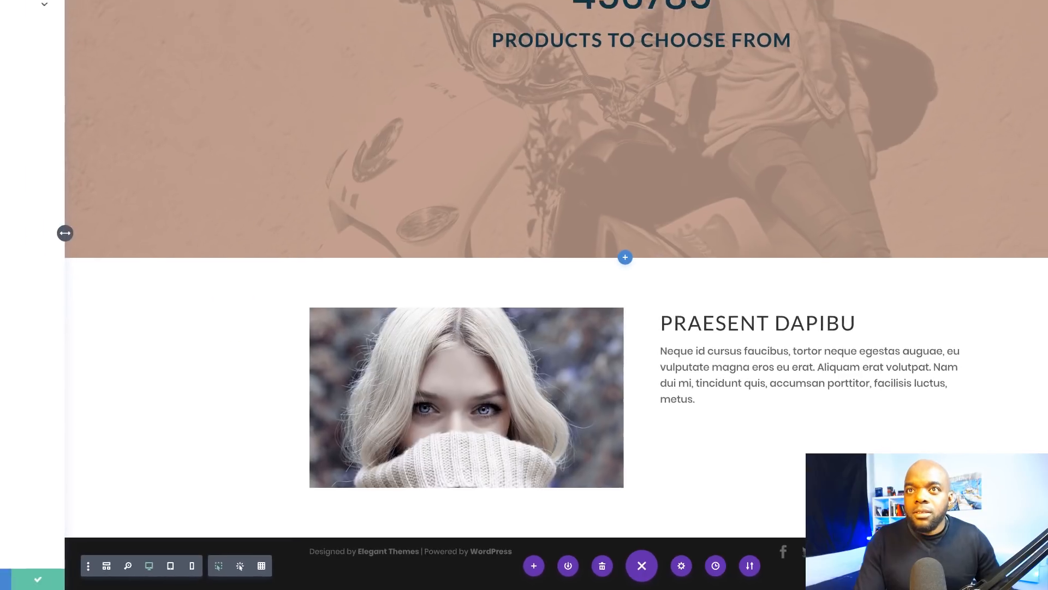
click(69, 35)
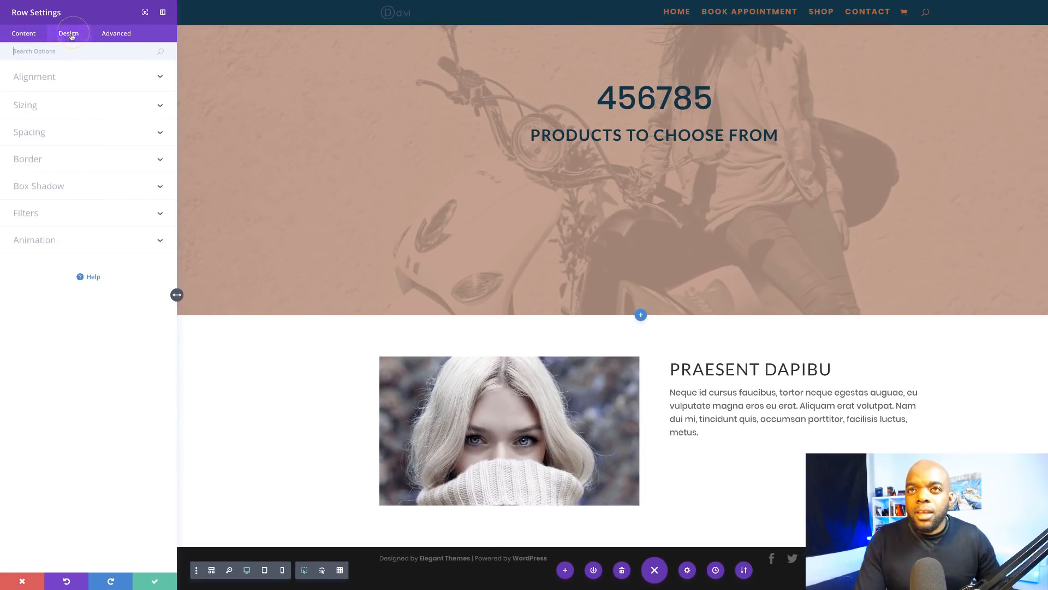
click(34, 110)
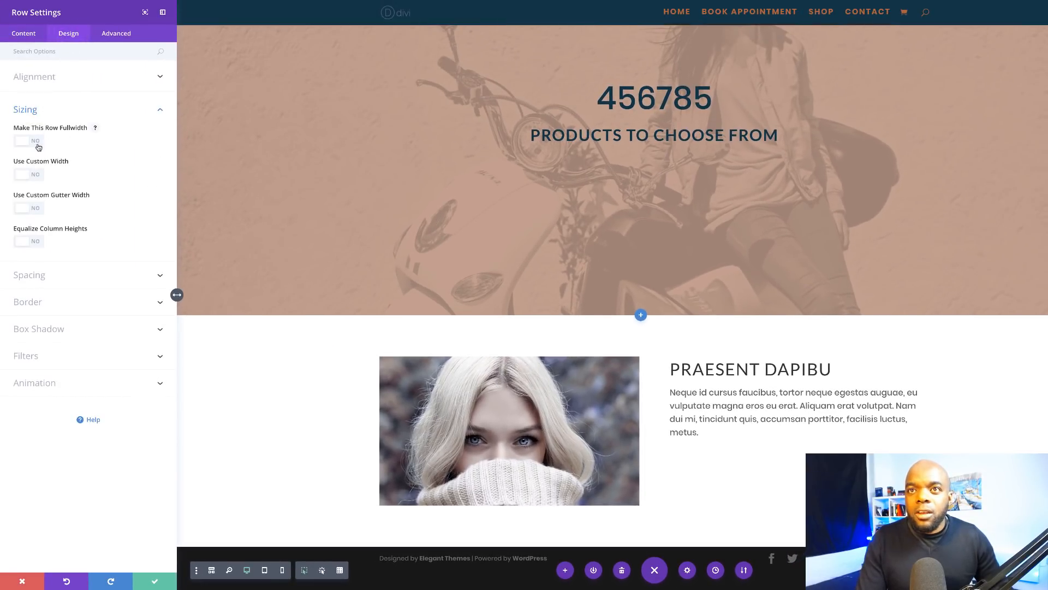
click(38, 147)
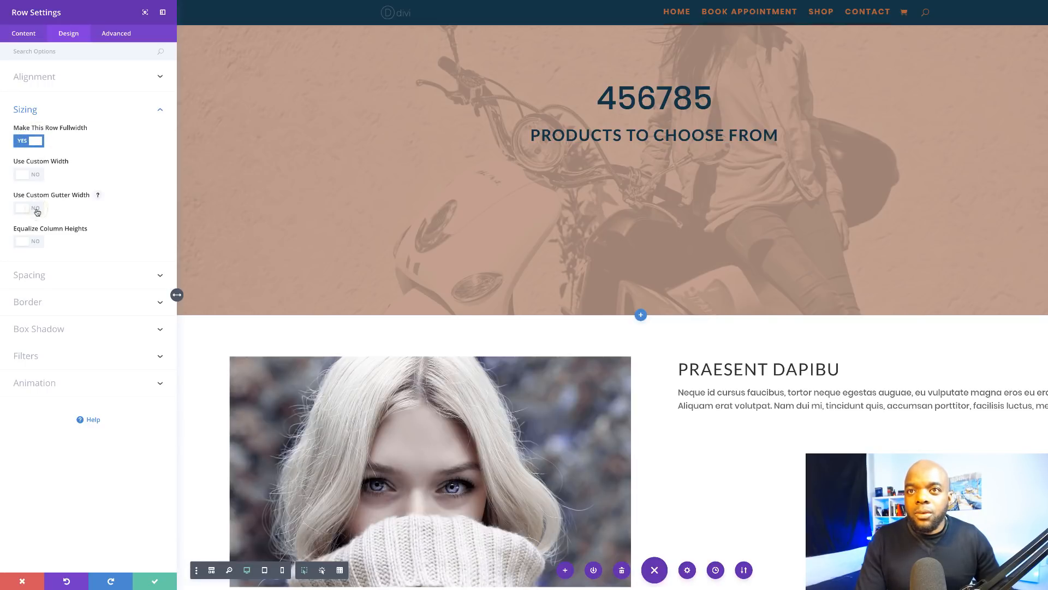
click(37, 212)
drag(77, 243, 19, 244)
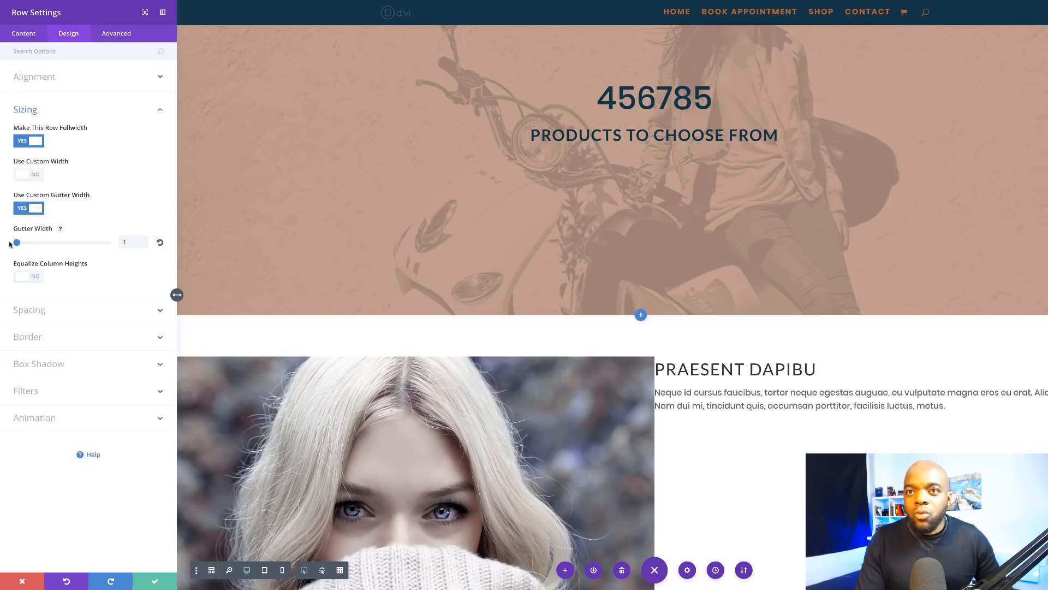
scroll(694, 367, down, 3)
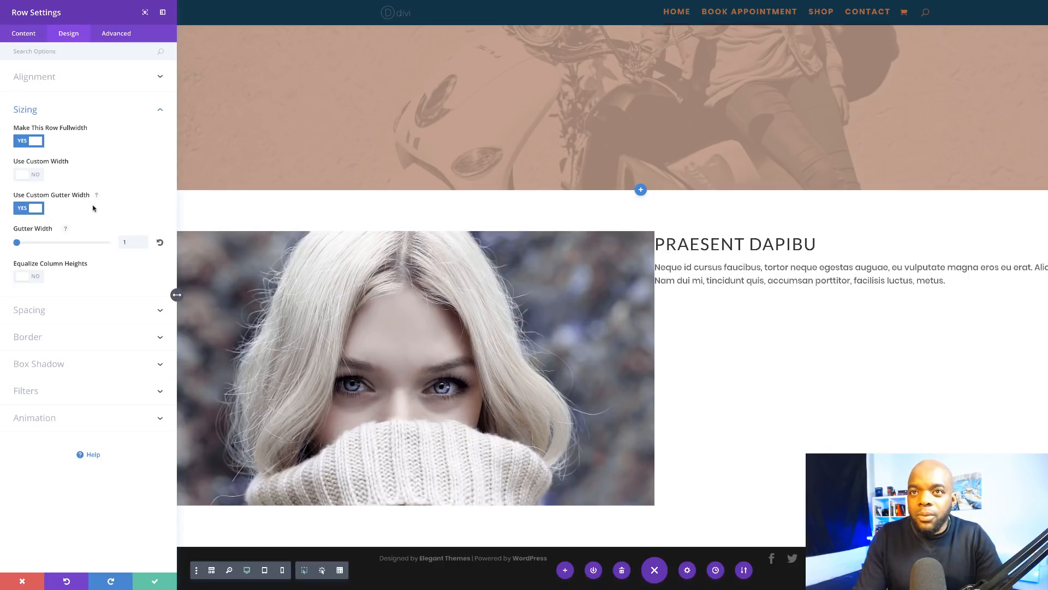
click(35, 276)
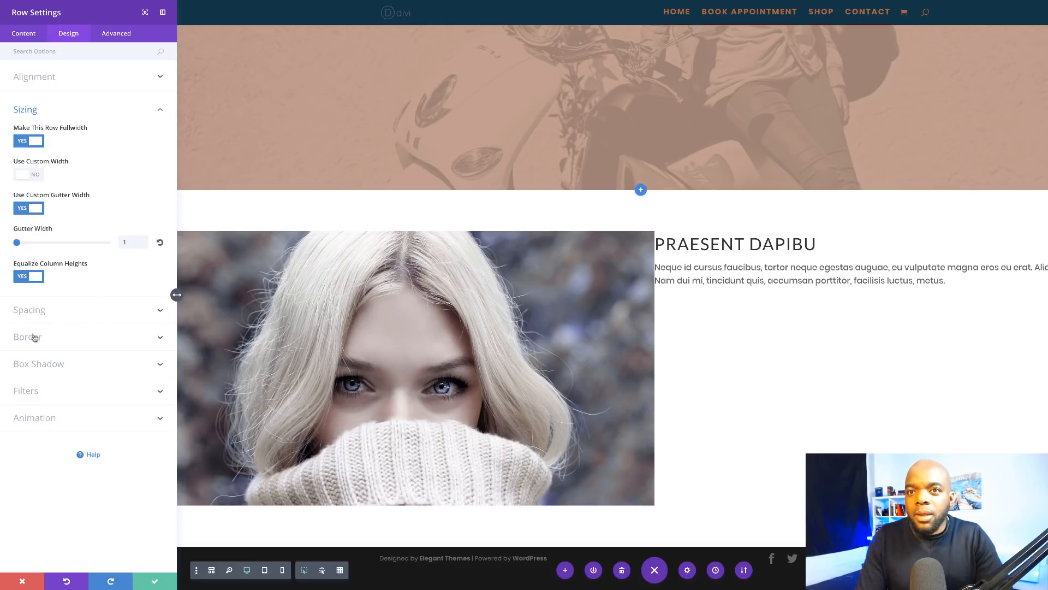
Step: Set the row's top and bottom padding to 0 and save the row settings
click(37, 311)
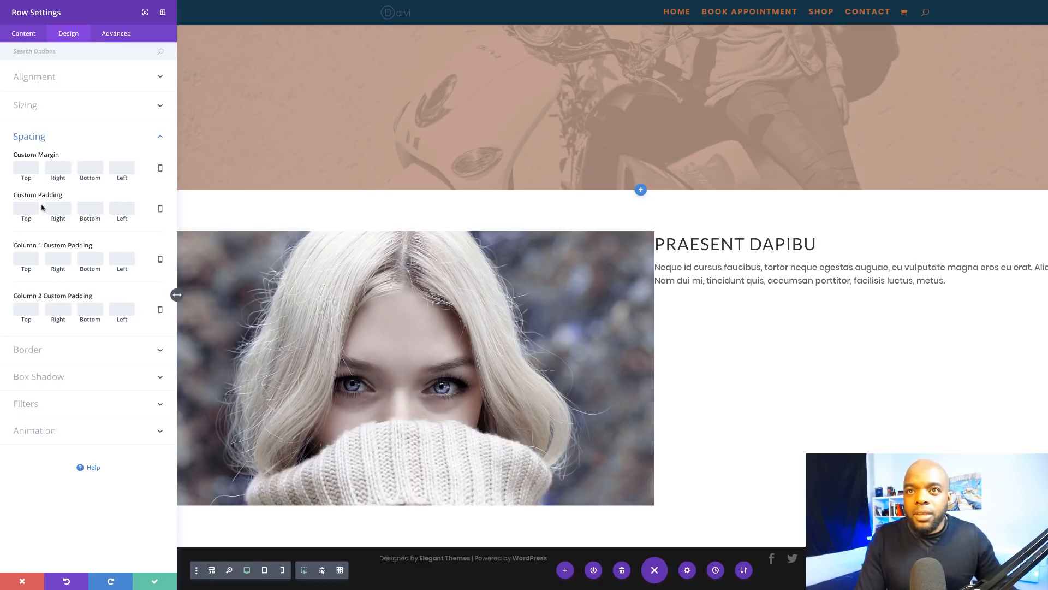
click(28, 208)
text(0)
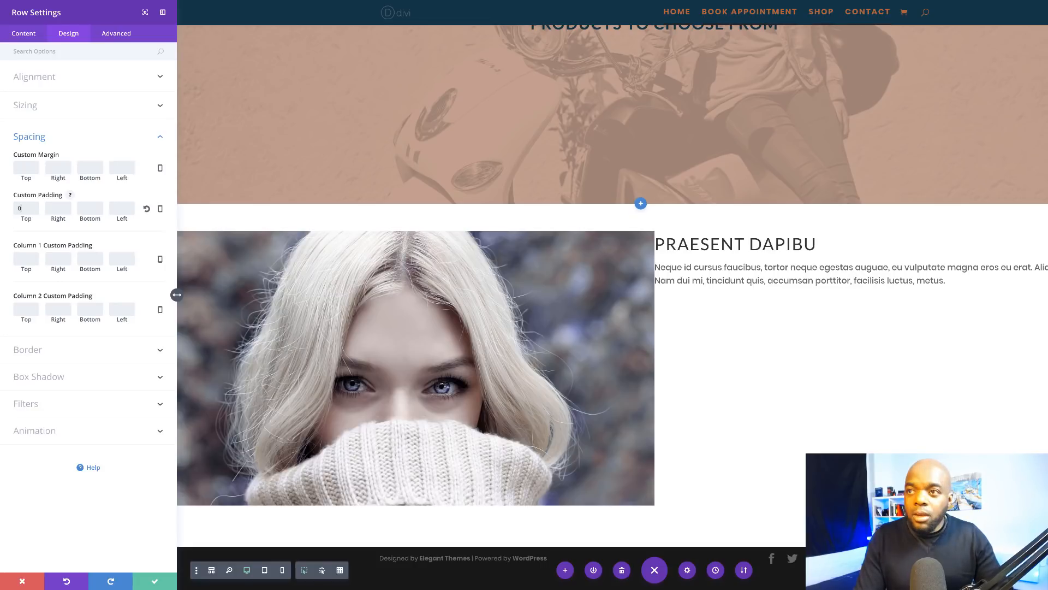
click(87, 209)
text(0)
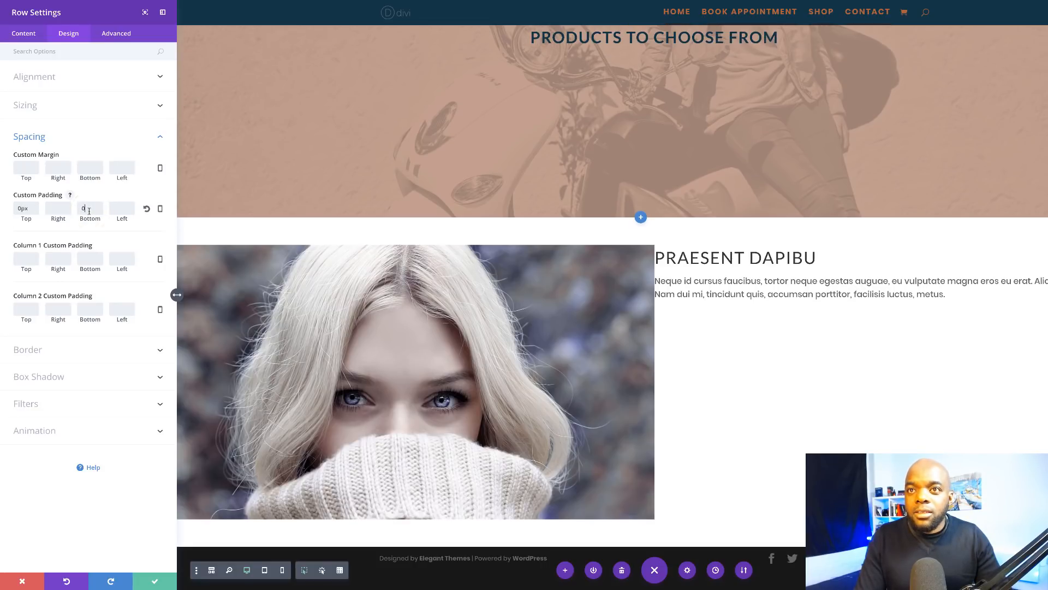
key(Return)
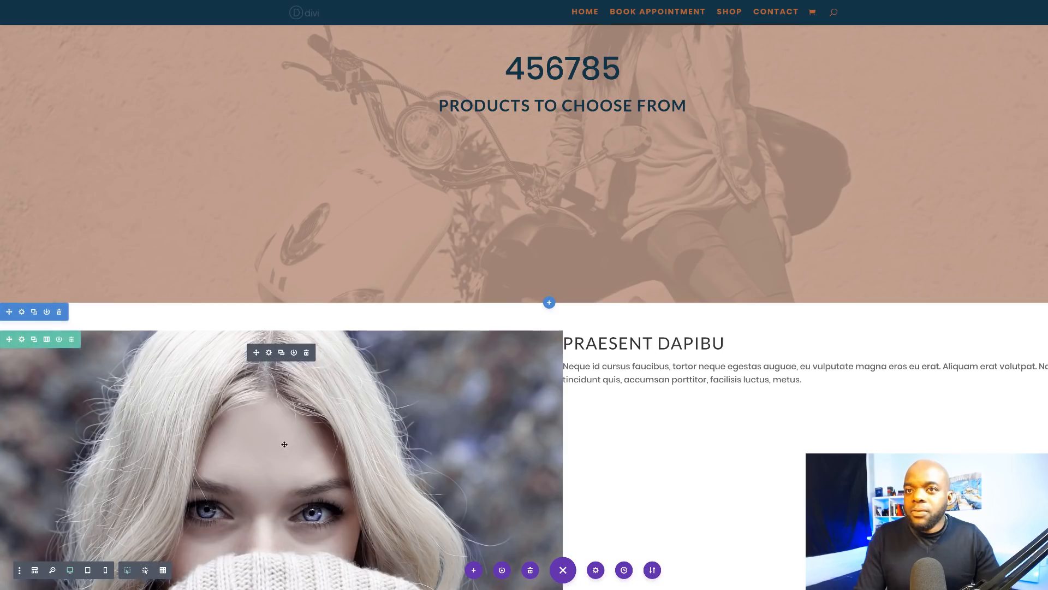
Step: Give the enclosing section a 0px top margin and 0 top and bottom padding, then save
click(22, 313)
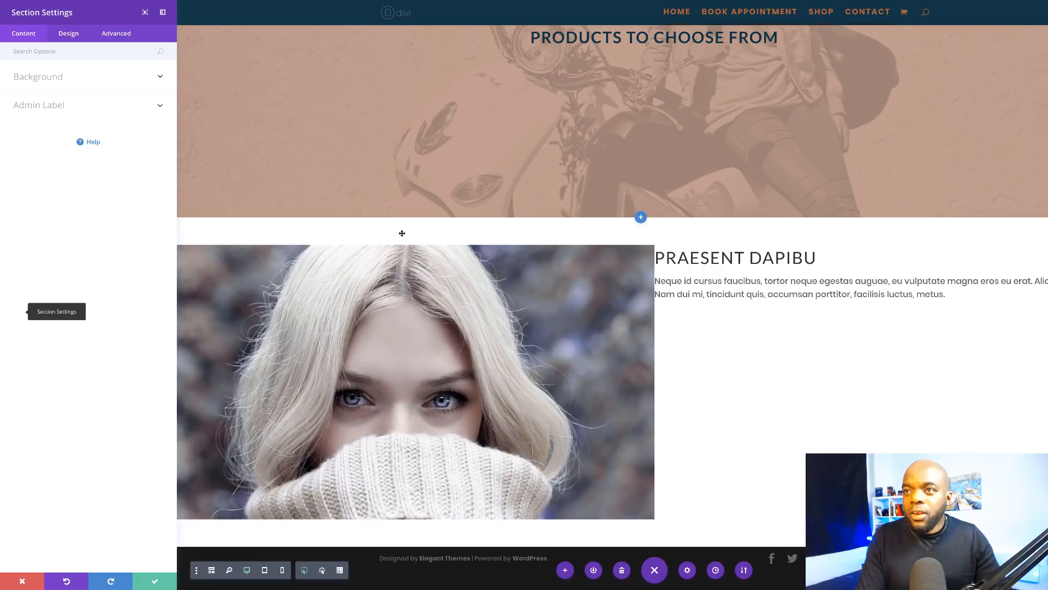
click(69, 37)
click(38, 164)
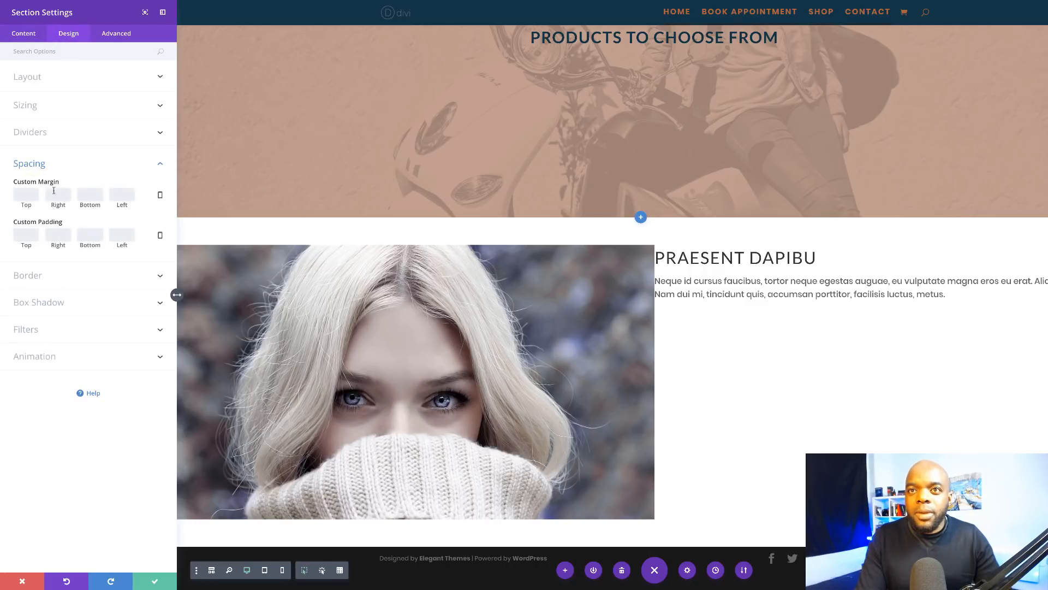
click(25, 195)
text(0px)
click(29, 233)
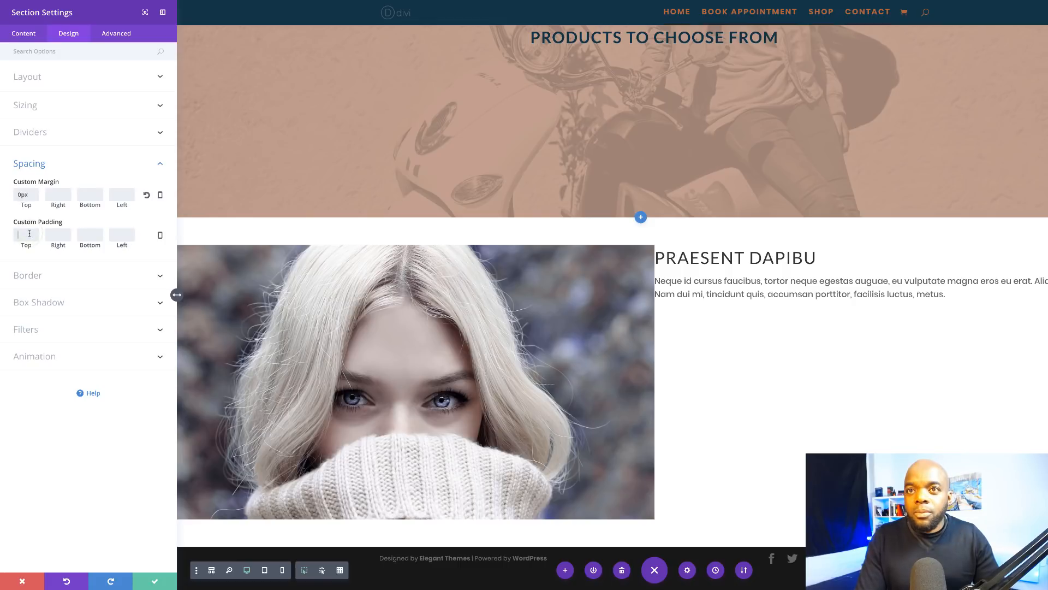
text(0)
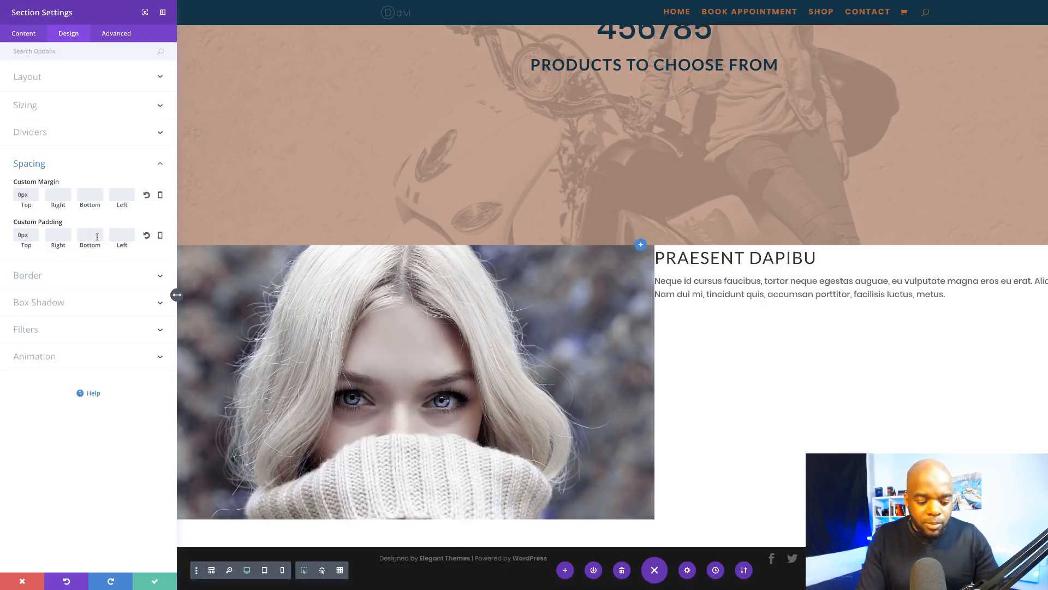
click(97, 236)
text(0)
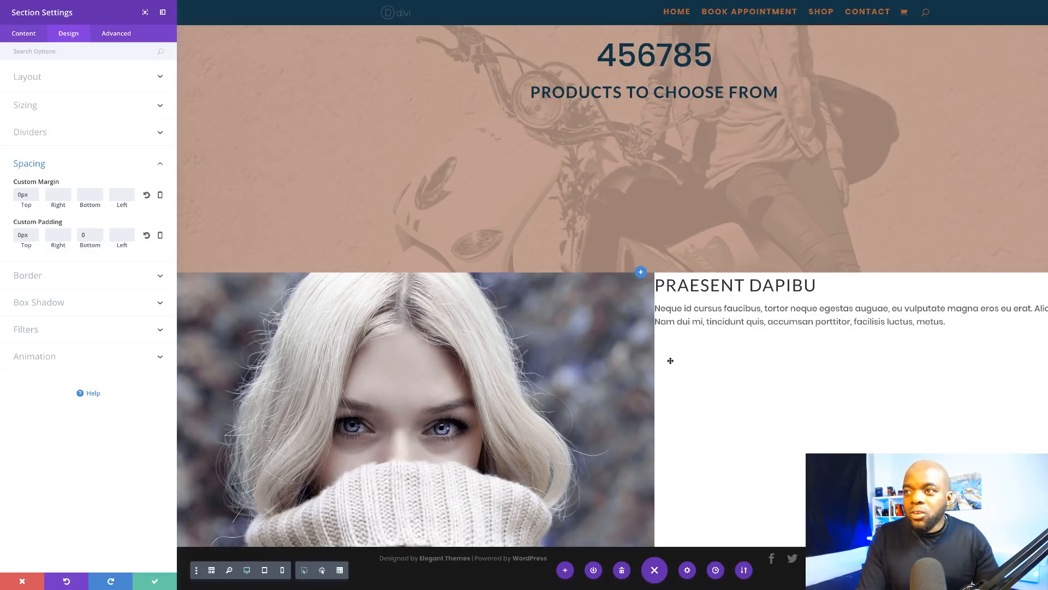
click(158, 582)
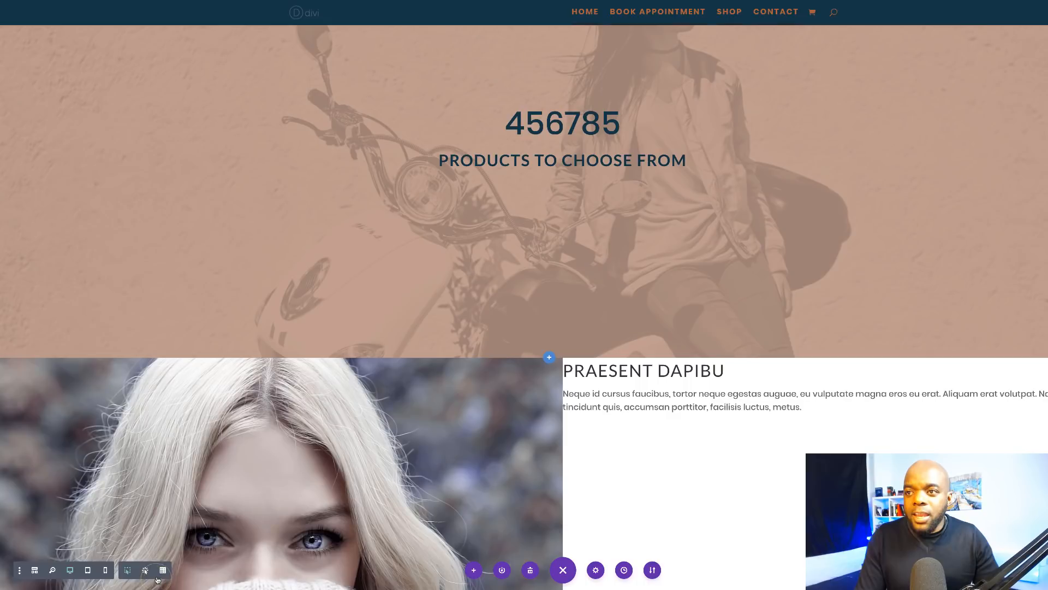
scroll(524, 354, down, 3)
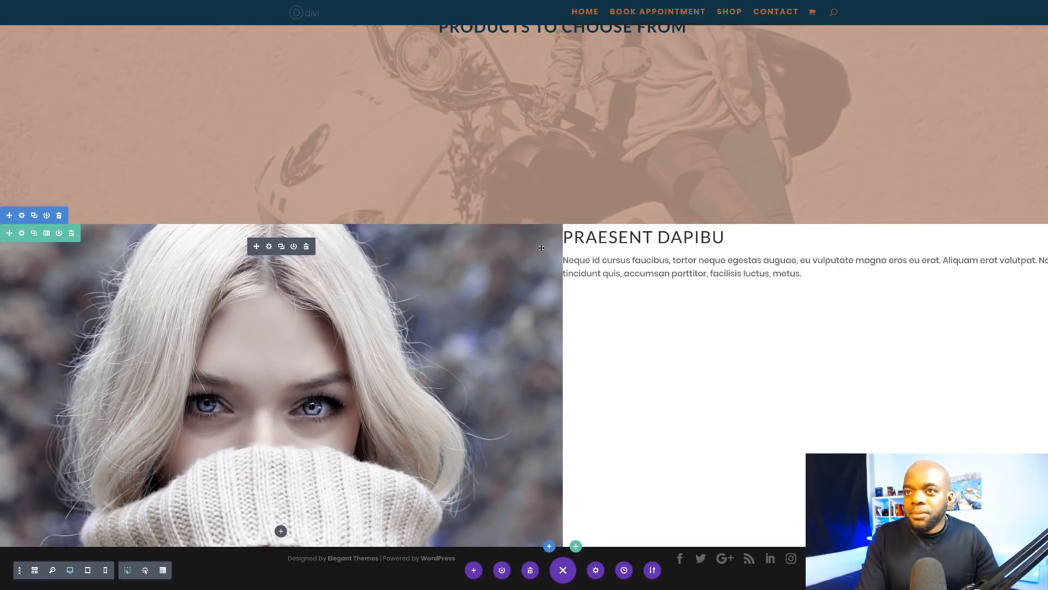
Step: Give the row's second column a crimson #a4243b background and save
click(21, 232)
click(46, 79)
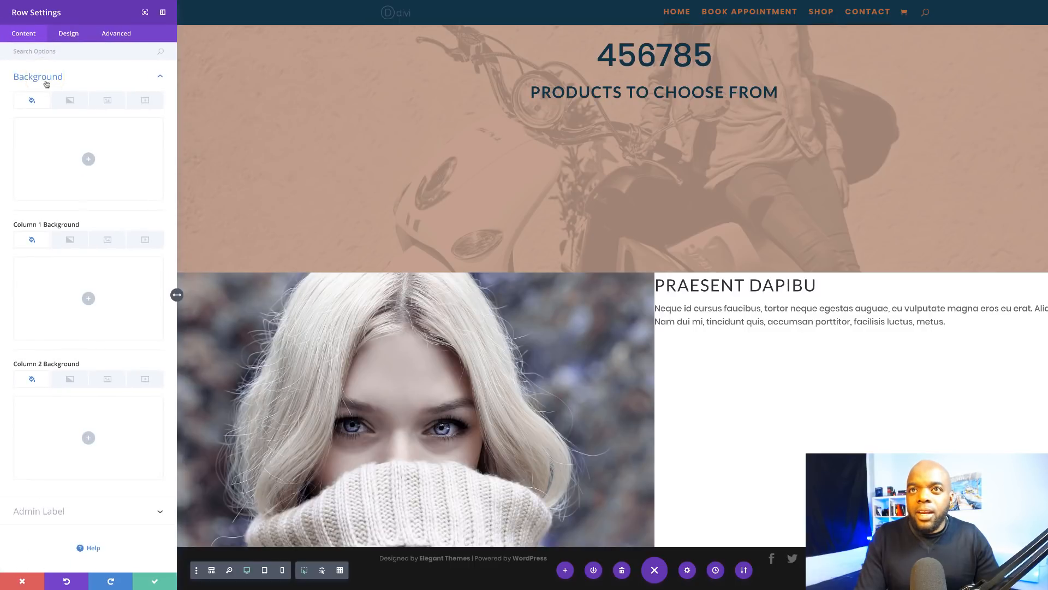
click(89, 438)
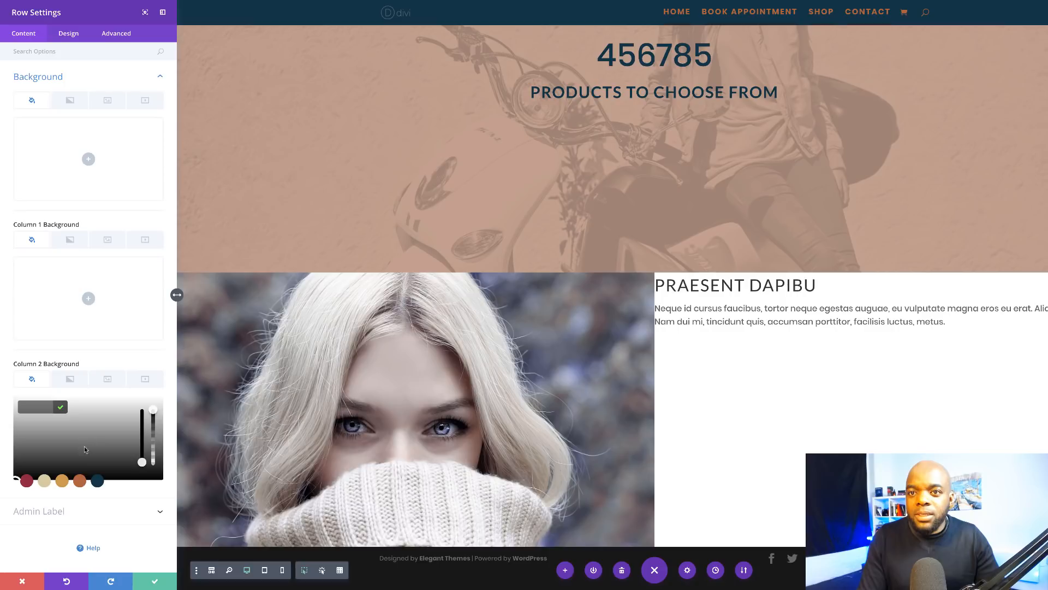
click(27, 480)
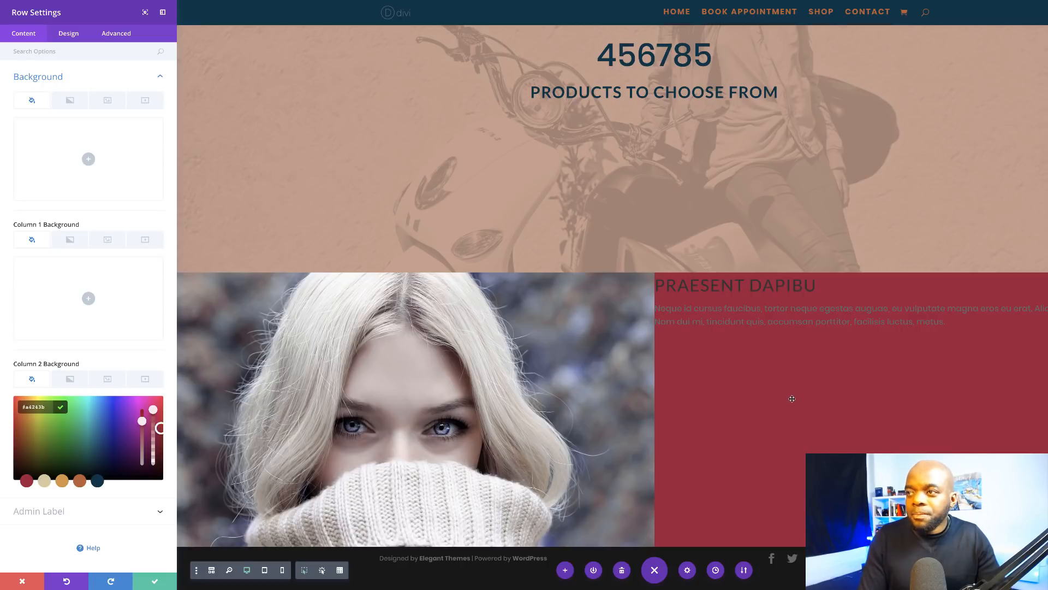
scroll(792, 398, up, 5)
scroll(793, 399, down, 4)
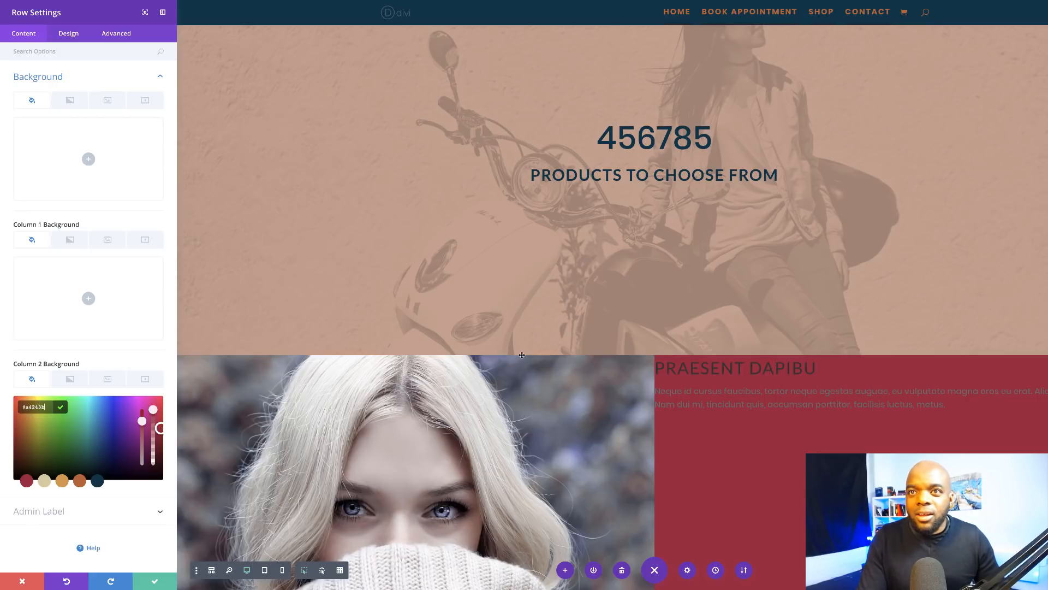
click(157, 580)
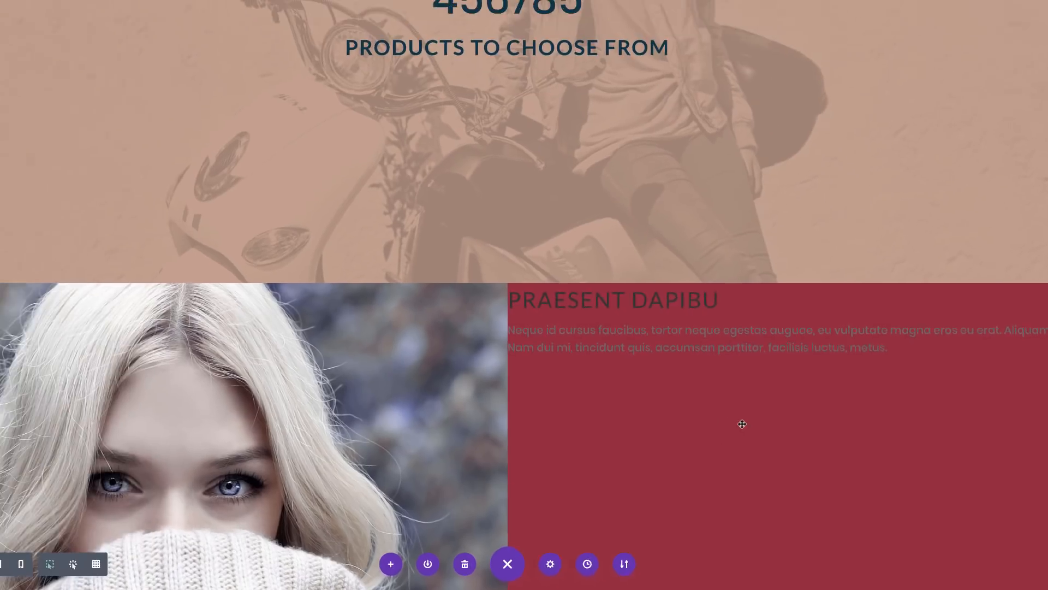
Step: Narrow the text module to about 74% width and center it in its column
click(71, 34)
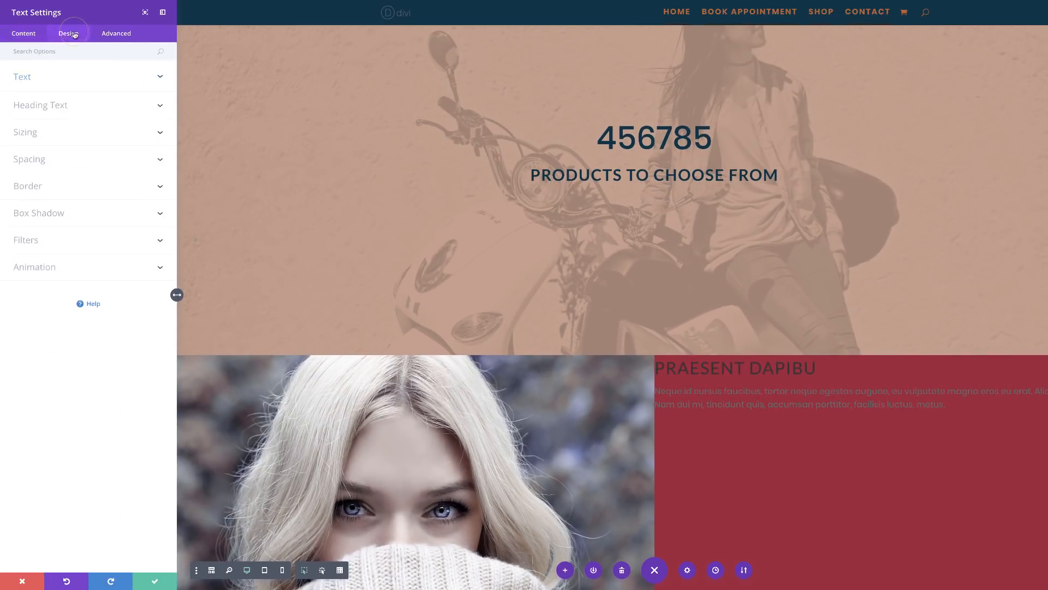
click(38, 133)
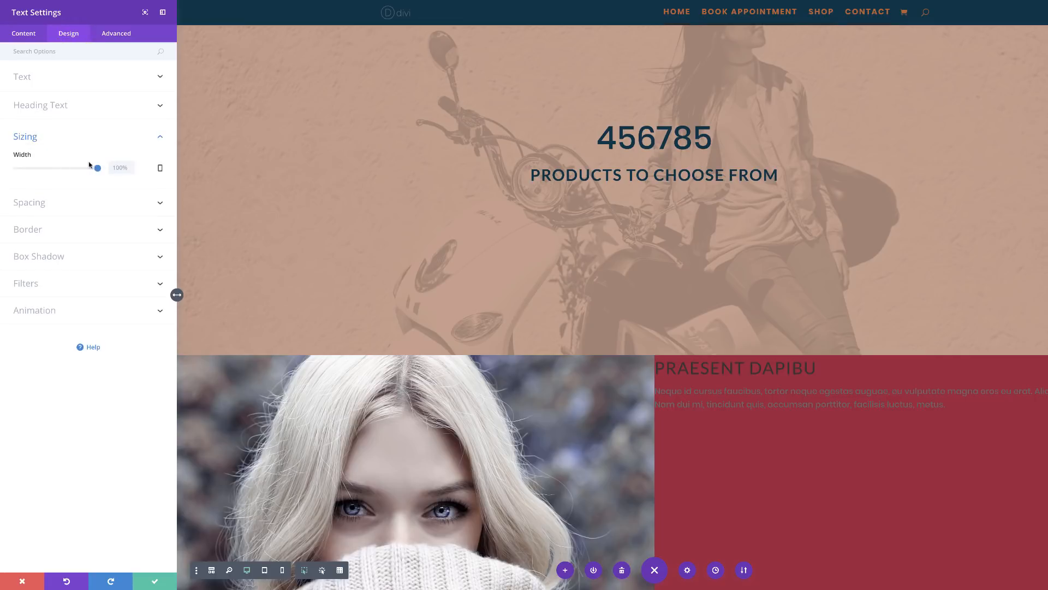
drag(96, 169, 76, 170)
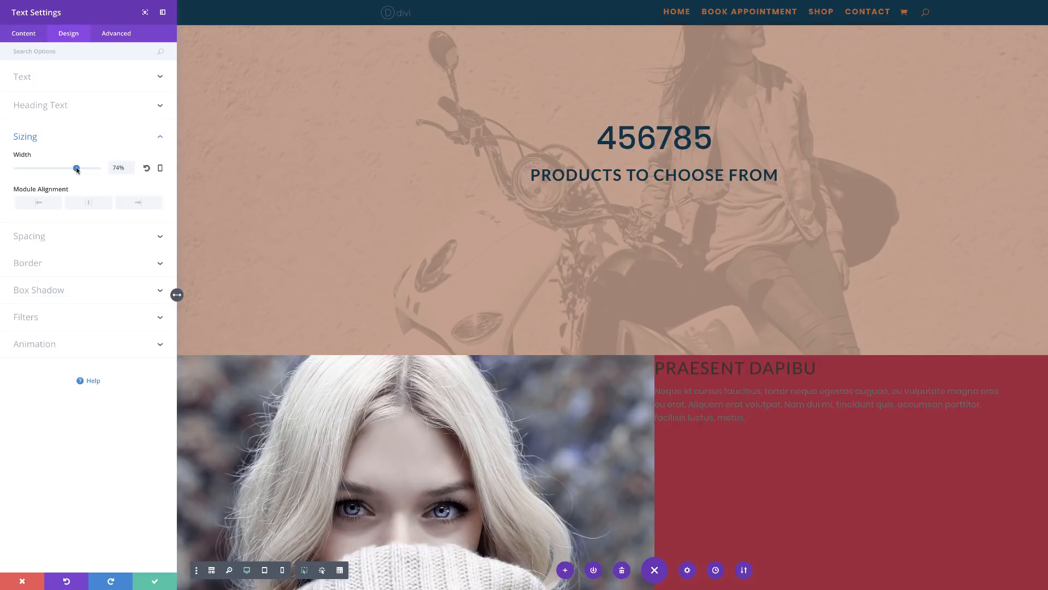
click(93, 207)
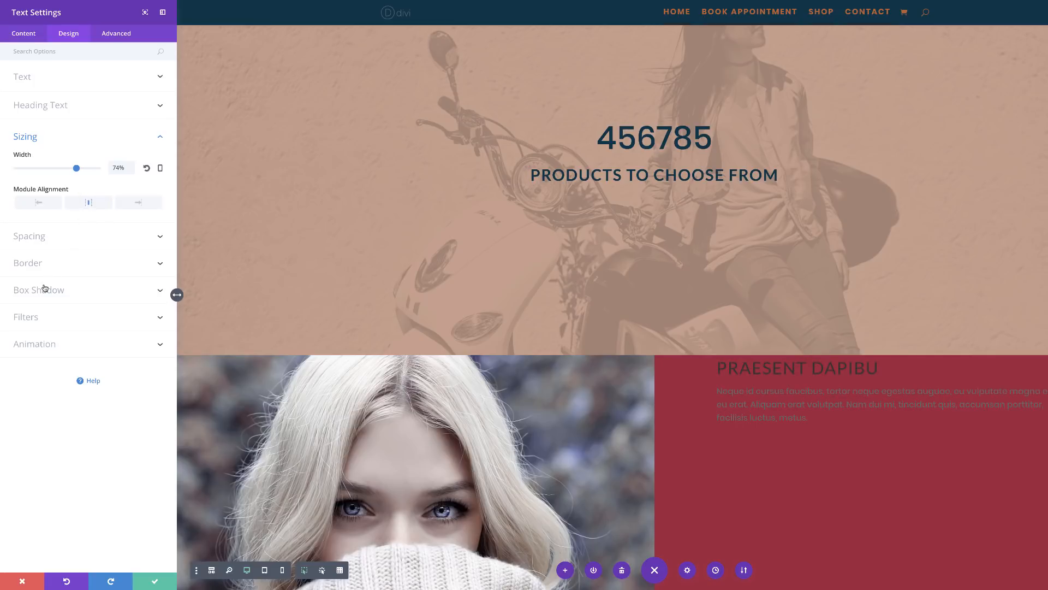
Step: Colour the body text beige and the PRAESENT DAPIBU heading gold
click(34, 80)
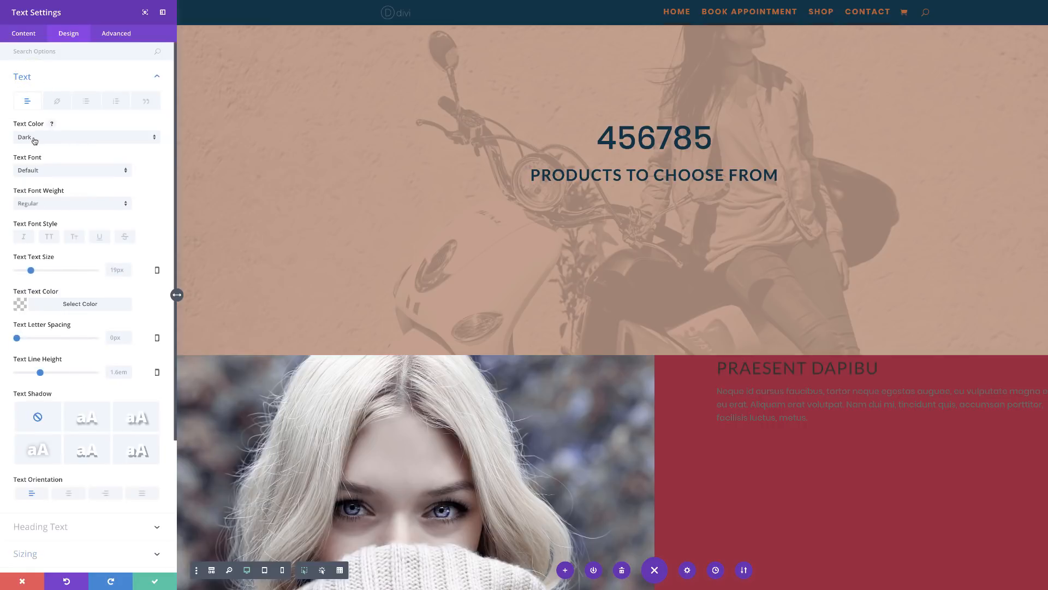
click(20, 304)
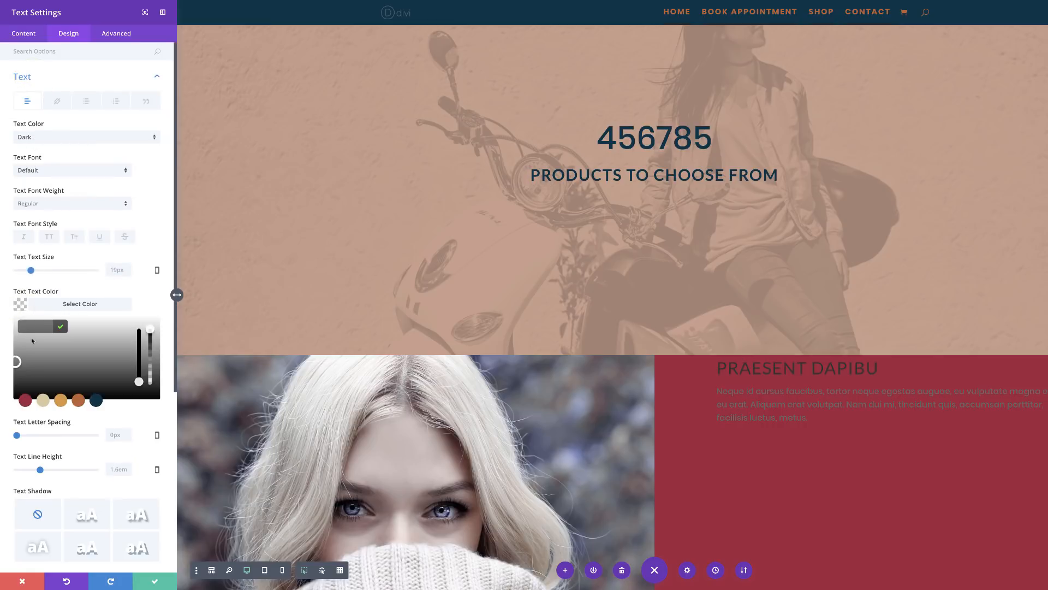
click(43, 403)
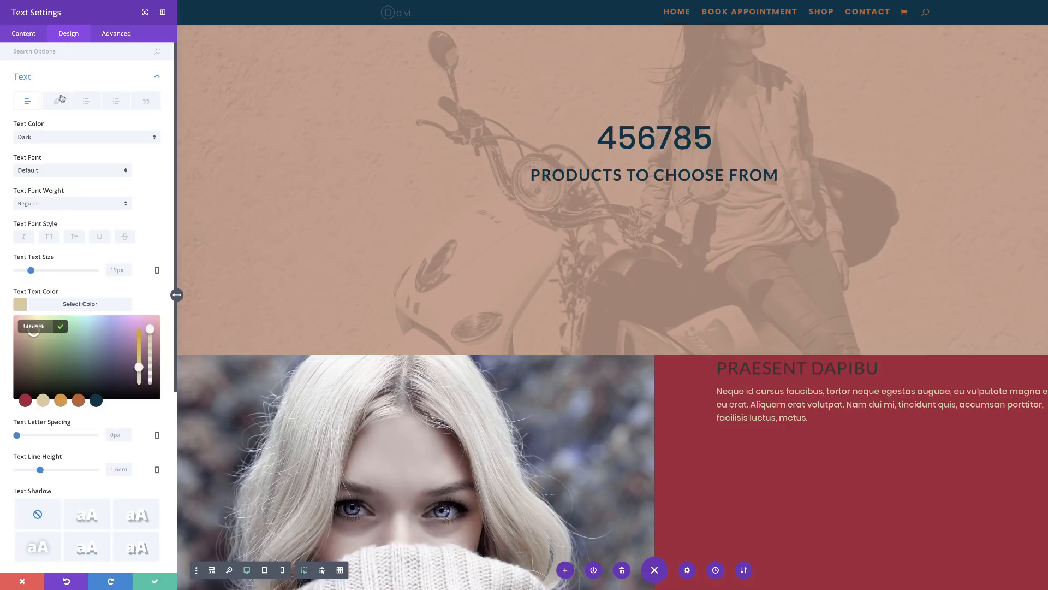
scroll(116, 169, down, 5)
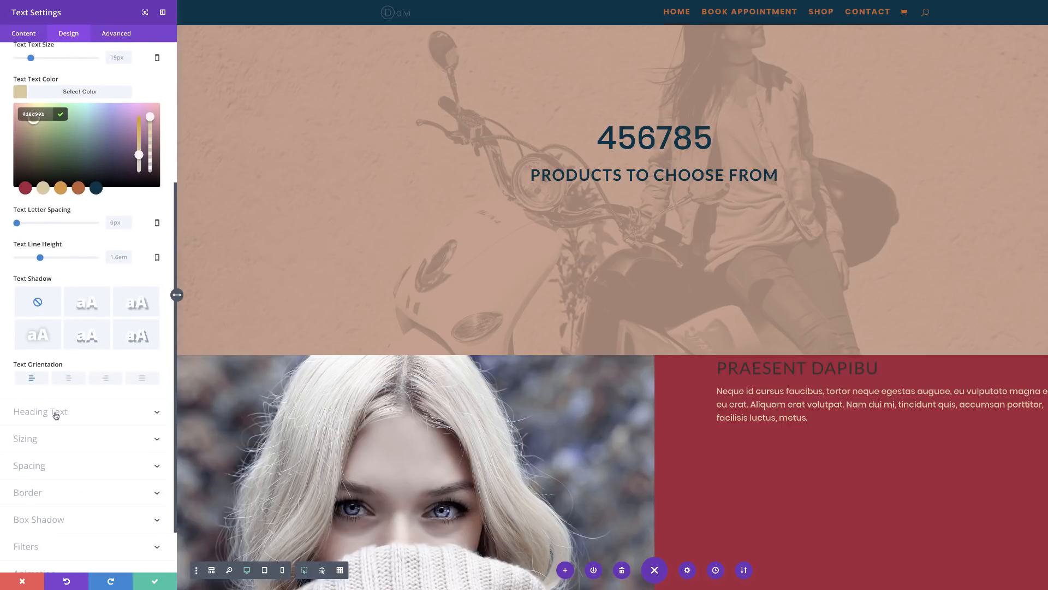
click(55, 414)
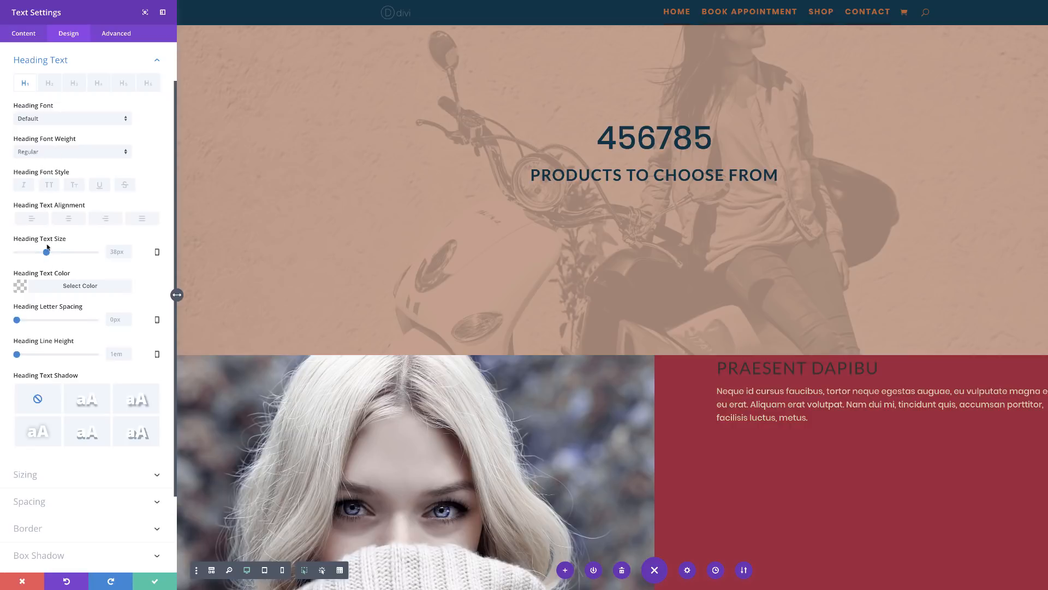
click(19, 286)
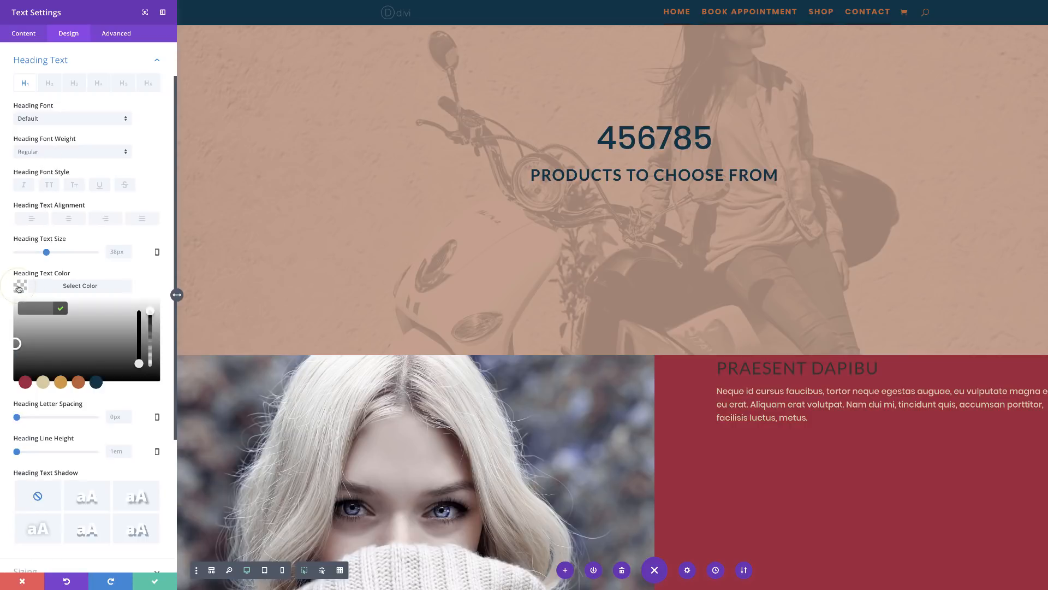
click(61, 383)
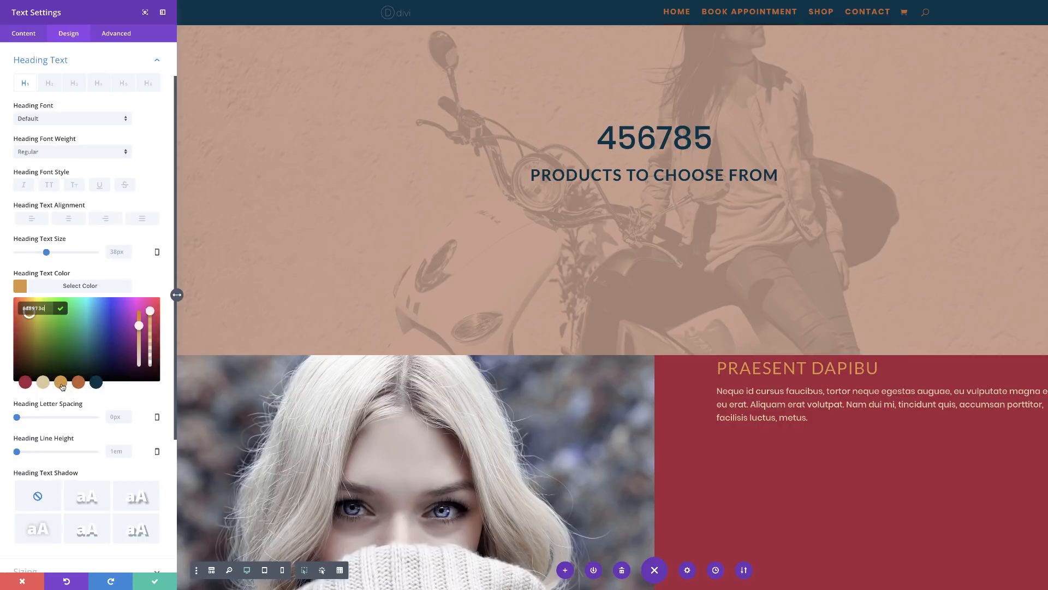
Step: Set the text module's top padding to 20% and save
scroll(670, 391, down, 2)
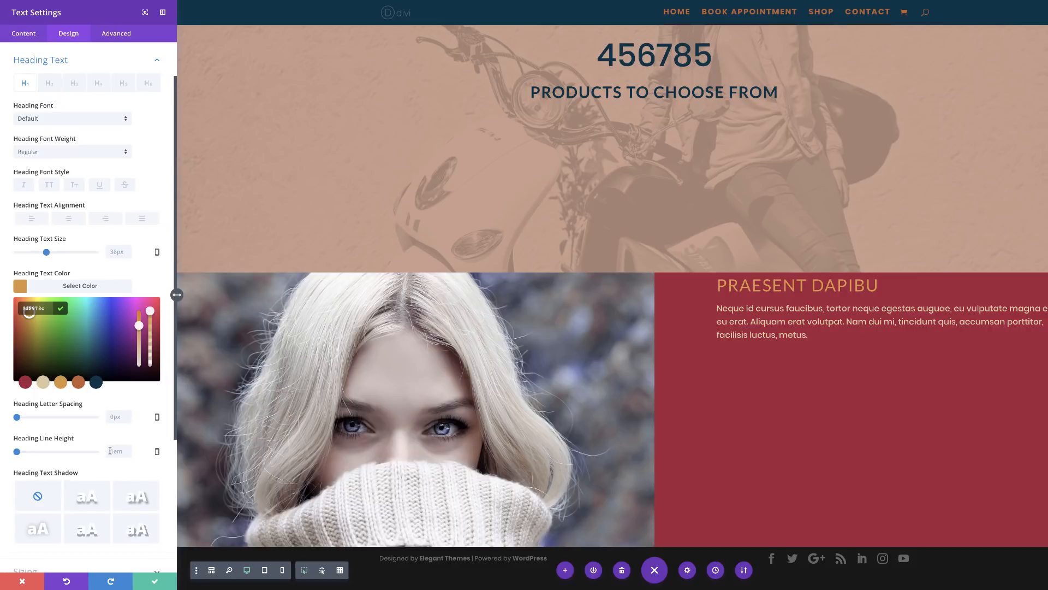
scroll(110, 454, down, 3)
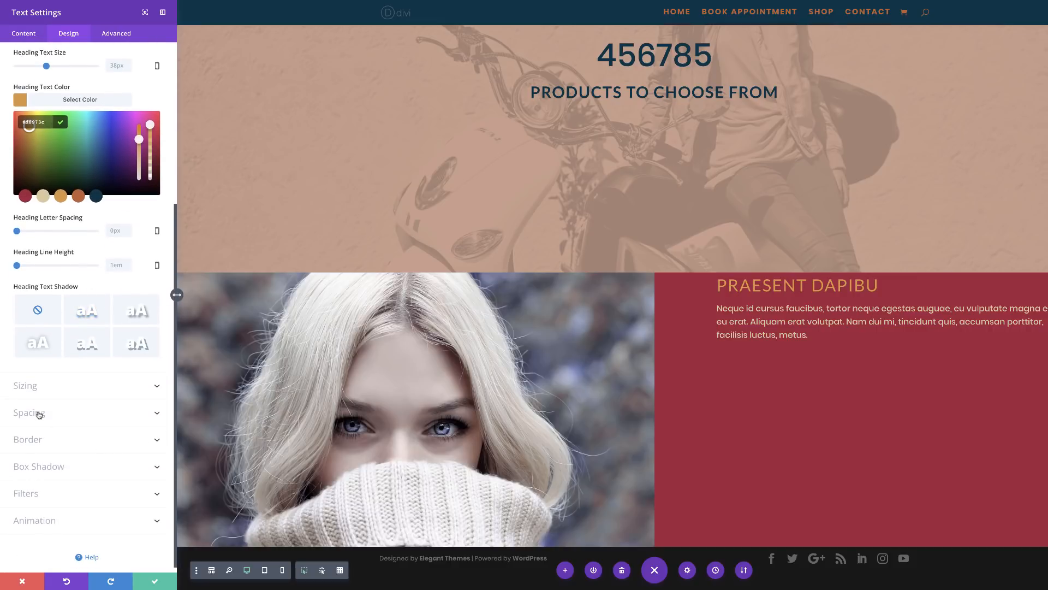
click(41, 417)
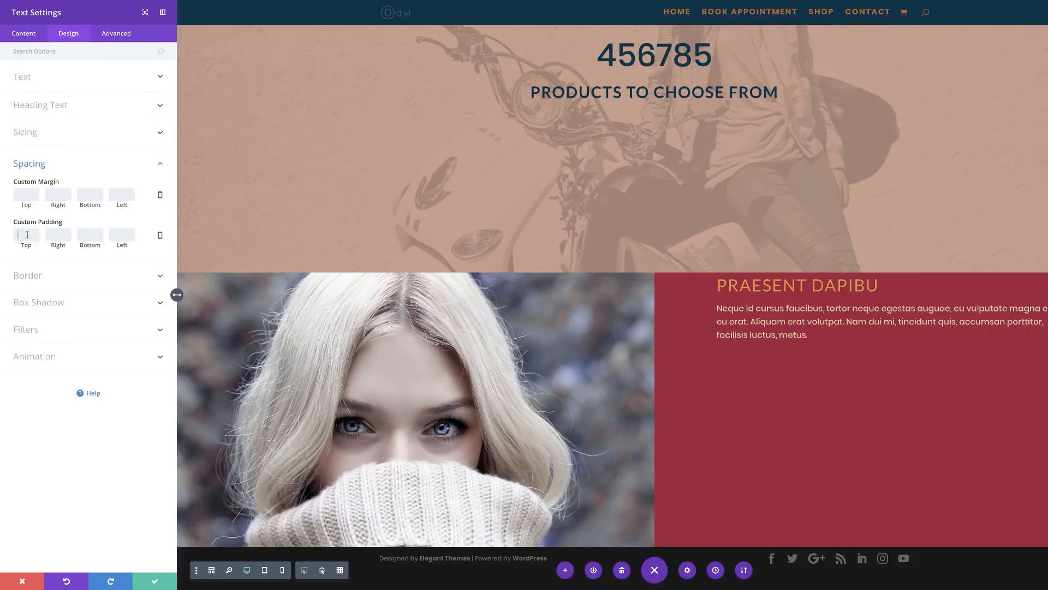
text(20%)
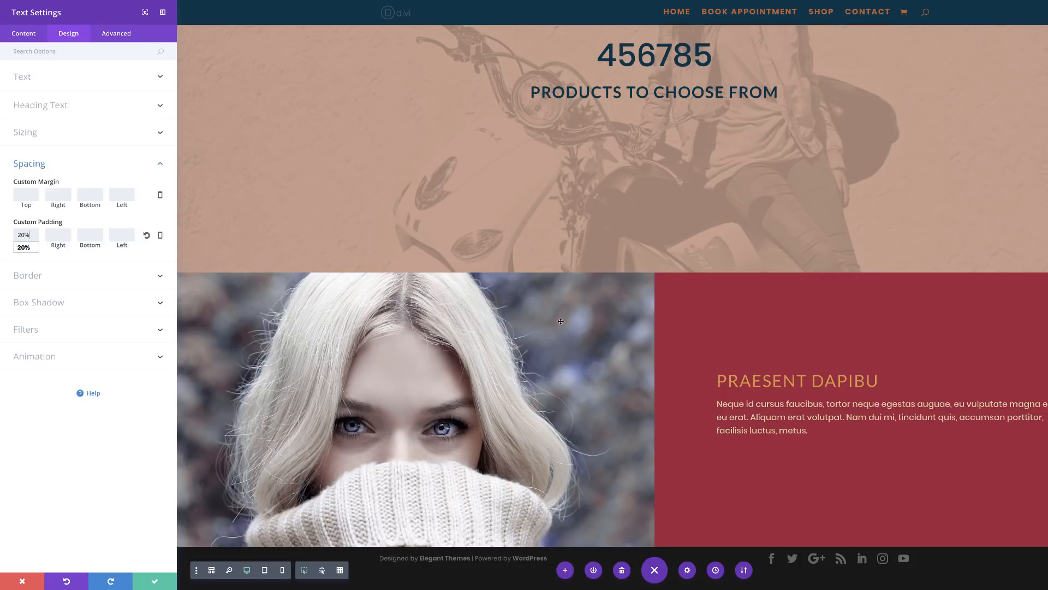
click(154, 581)
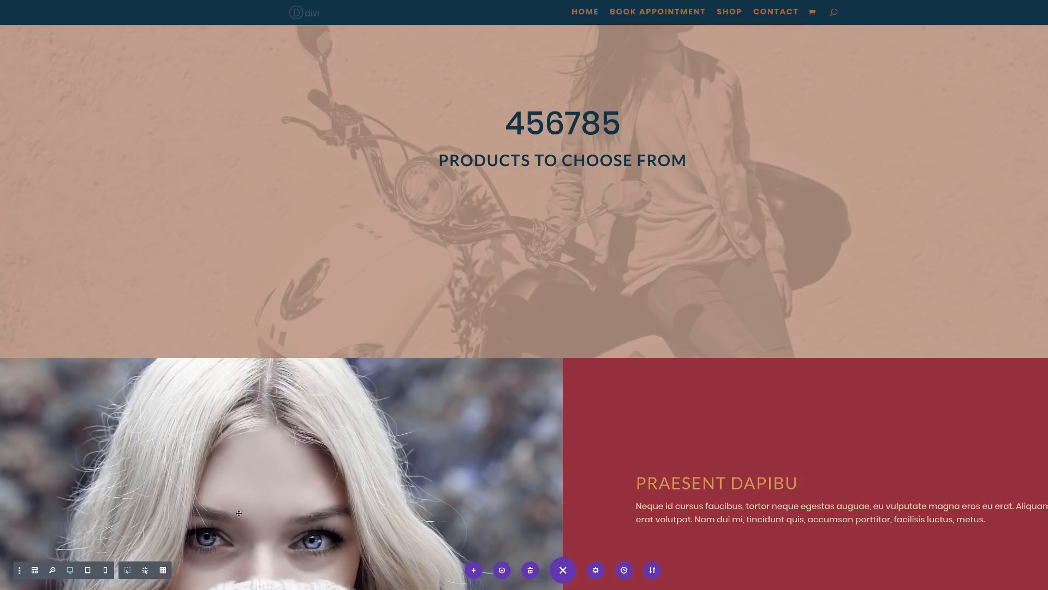
Step: Add a 'Donec nec' button under the paragraph with its link set to #
scroll(694, 389, down, 2)
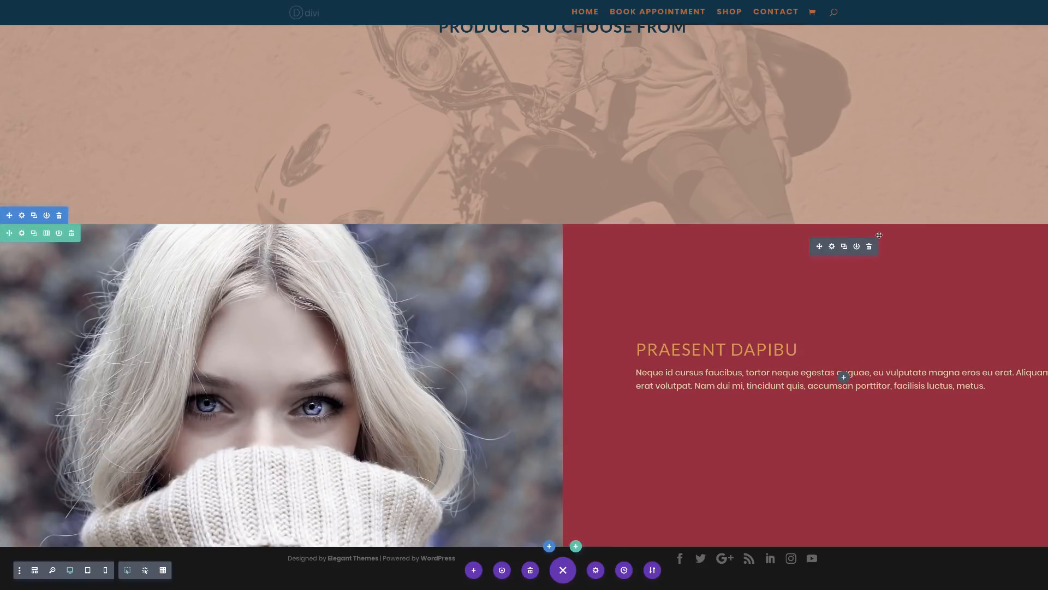
click(844, 376)
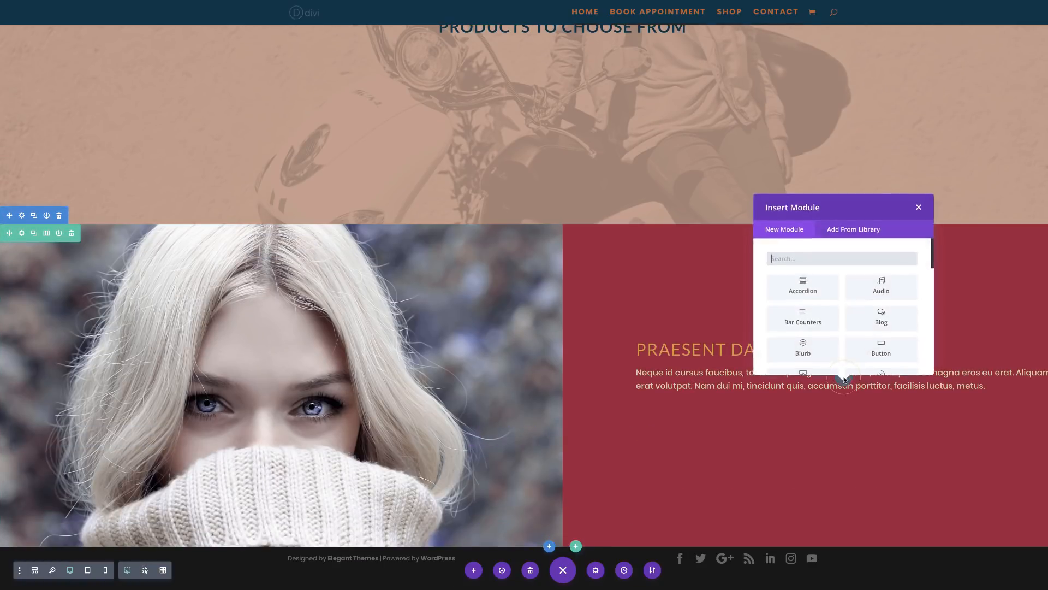
click(879, 351)
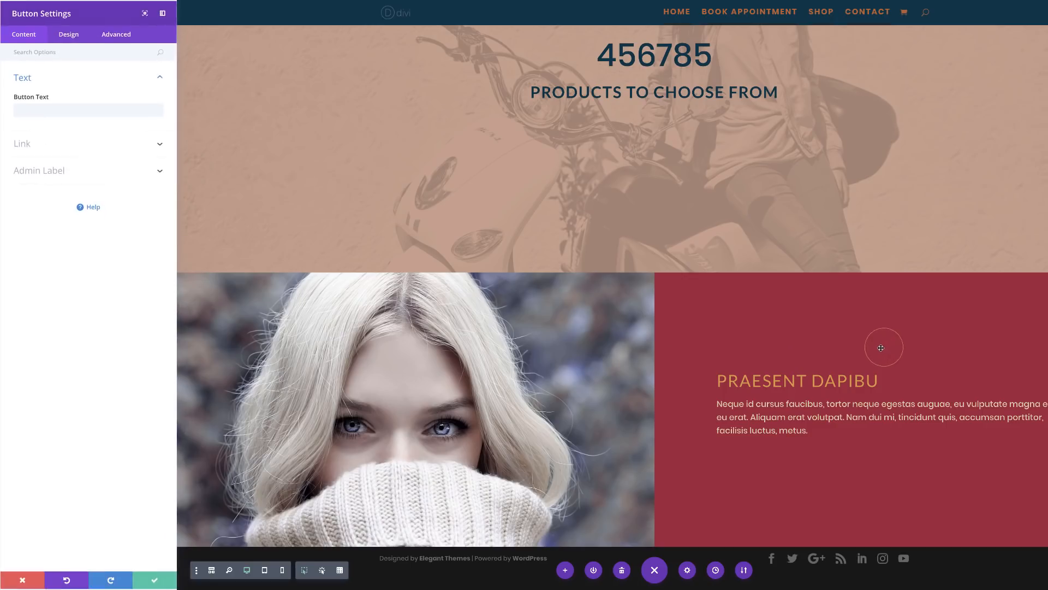
click(88, 109)
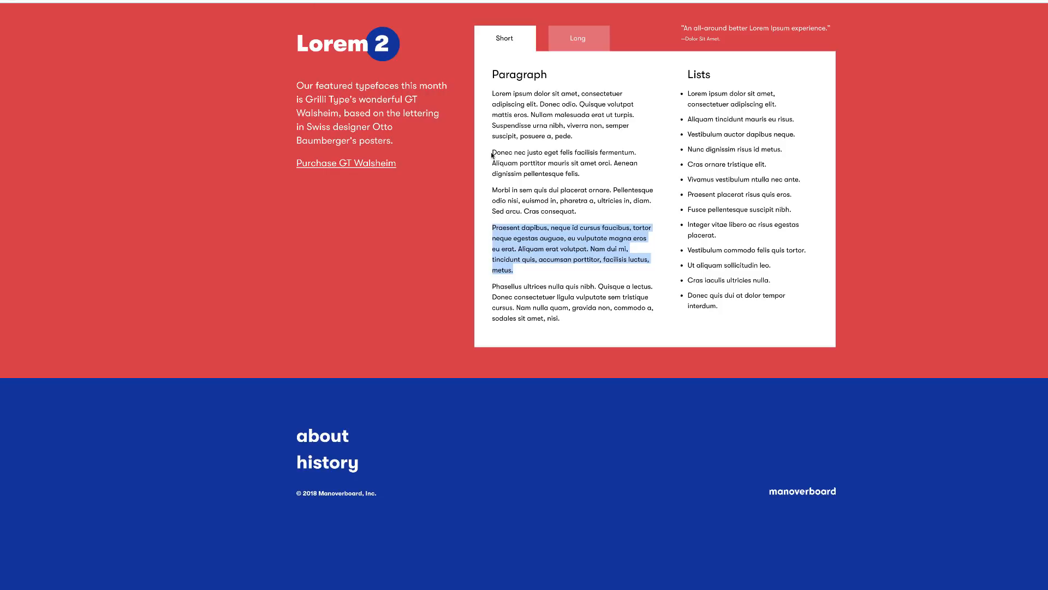
drag(491, 93, 492, 151)
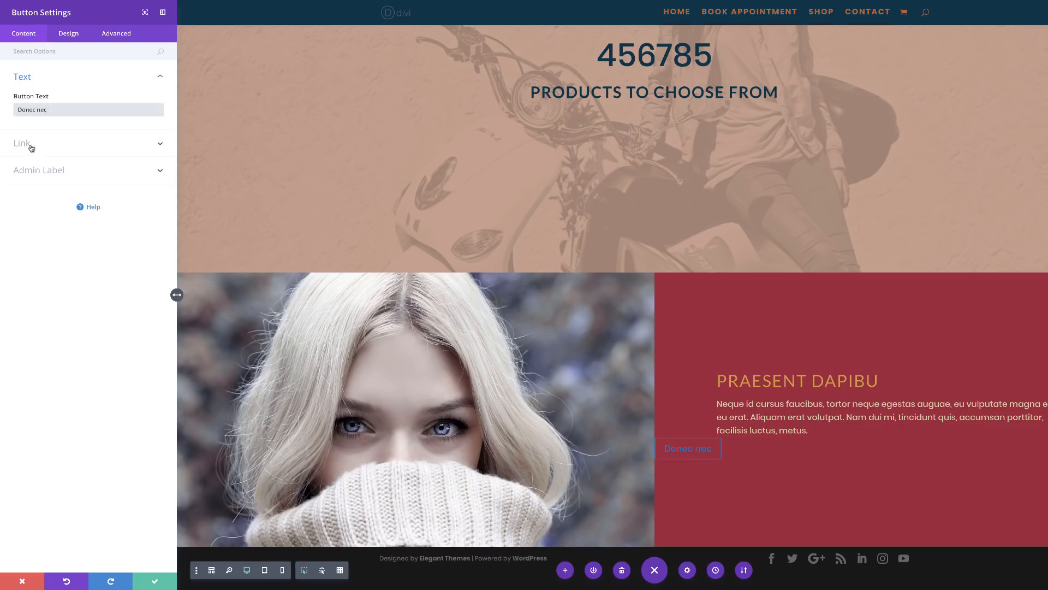
click(30, 140)
click(33, 142)
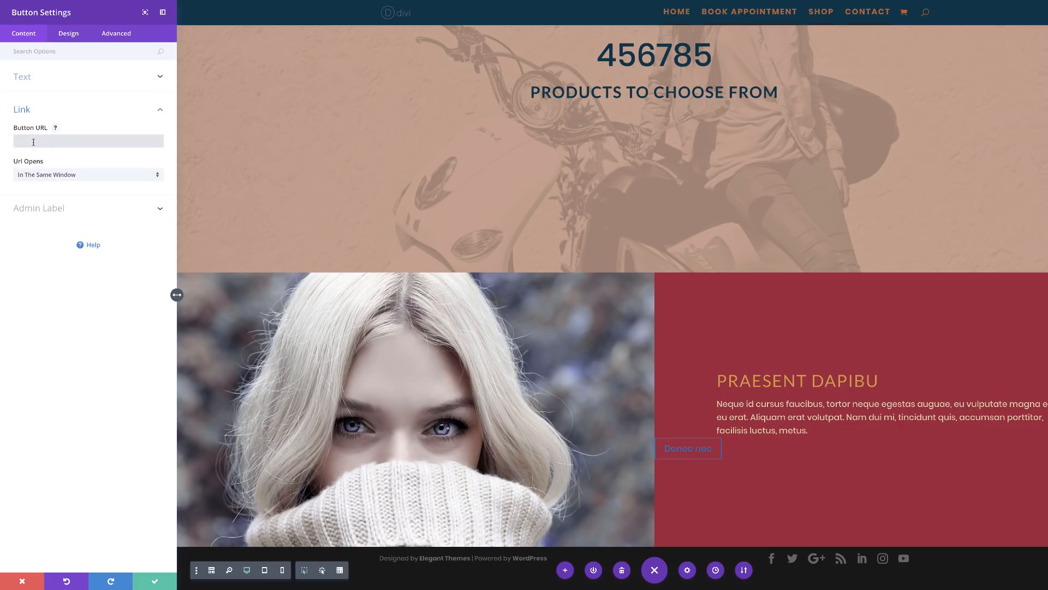
text(#)
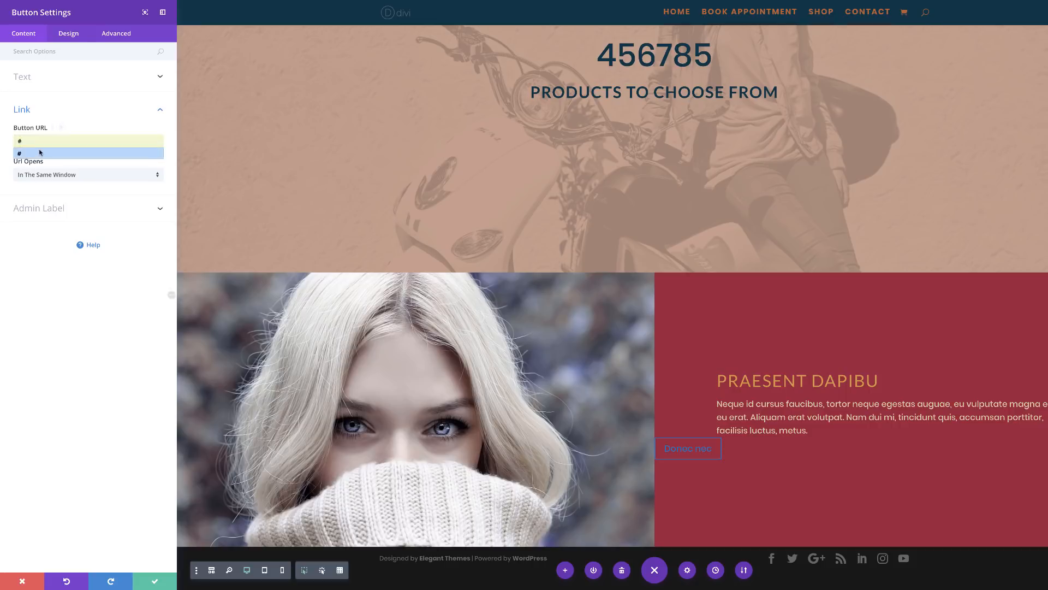
click(69, 33)
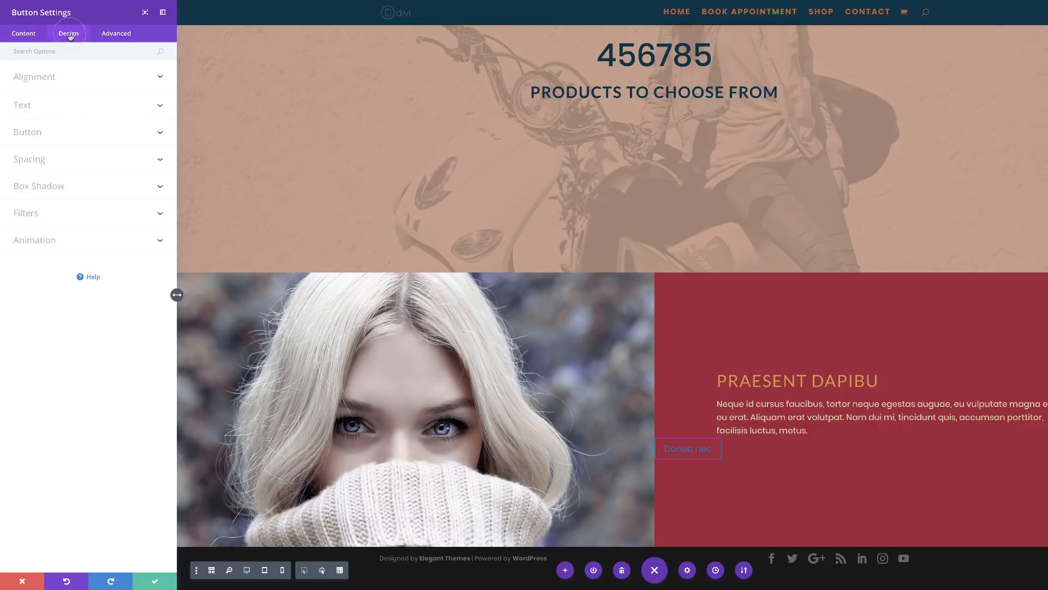
Step: Enable custom button styles with crimson #a4243b text and a gold #d8973c background
click(32, 132)
click(40, 168)
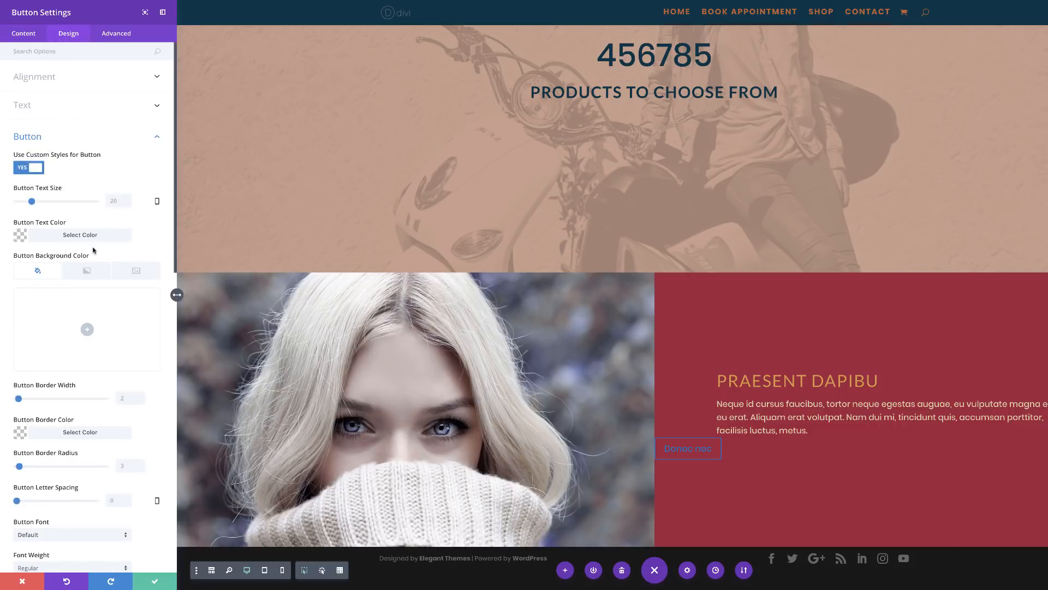
click(19, 236)
click(43, 331)
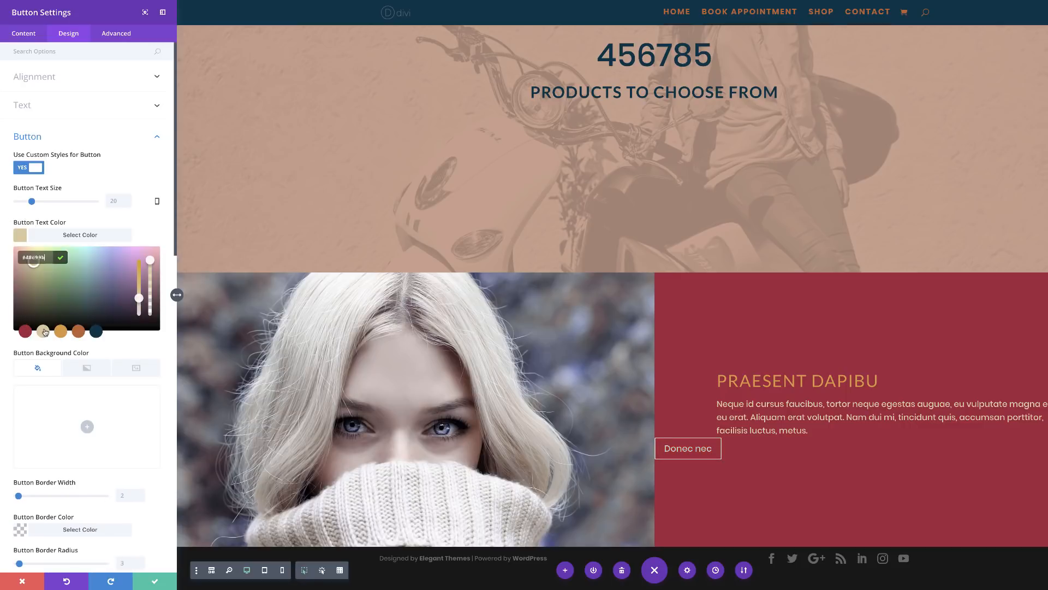
click(87, 427)
click(61, 372)
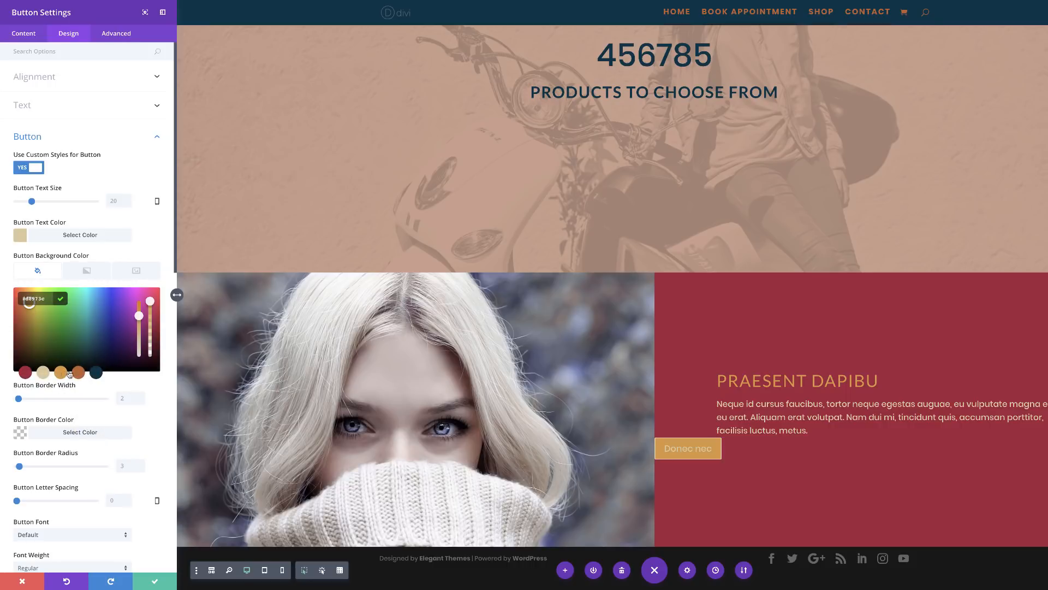
click(111, 160)
scroll(61, 112, down, 2)
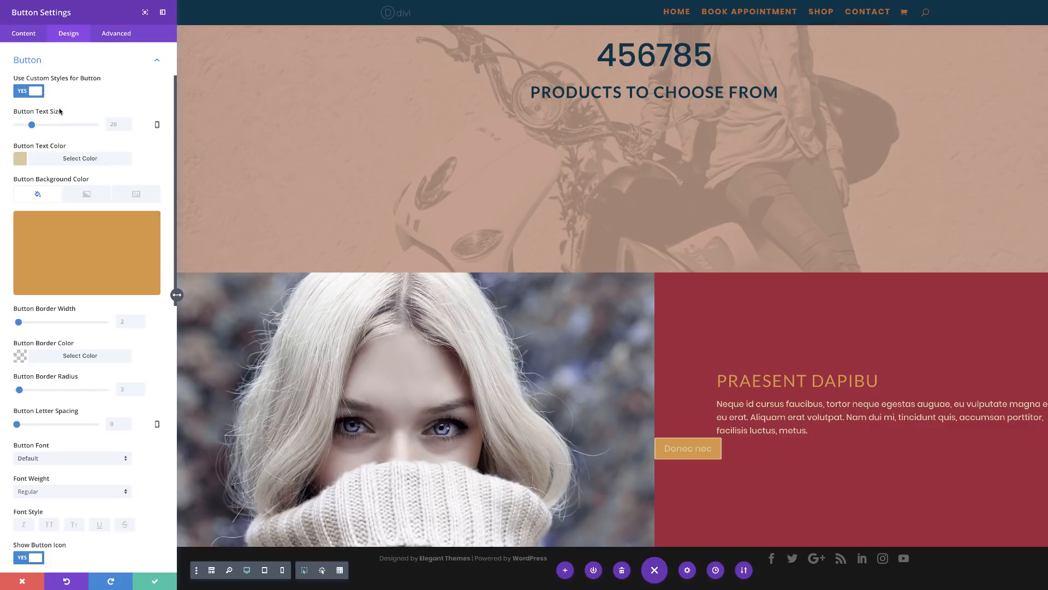
scroll(99, 112, up, 2)
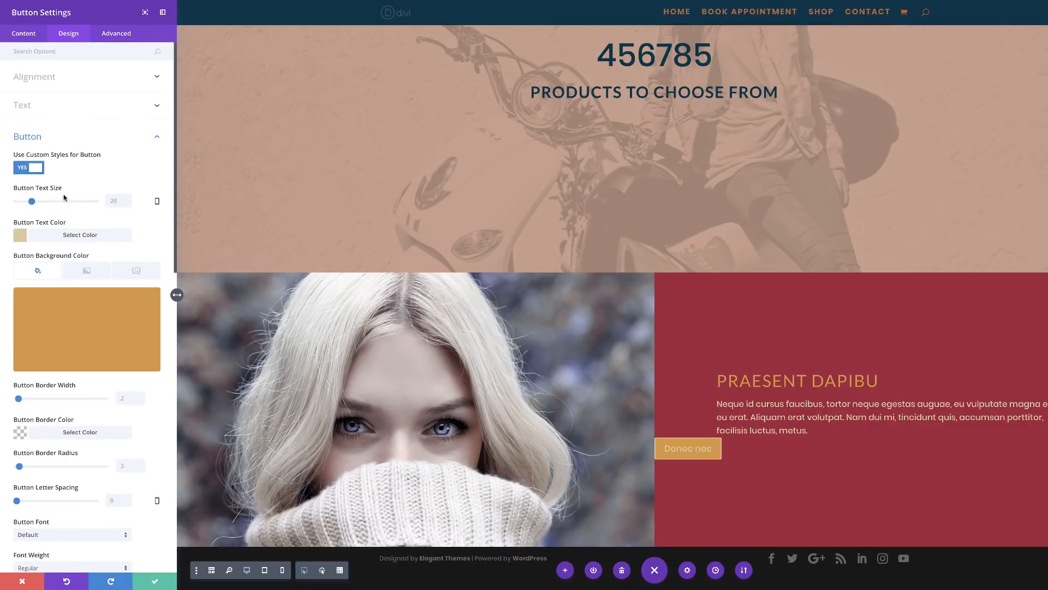
click(23, 237)
click(25, 332)
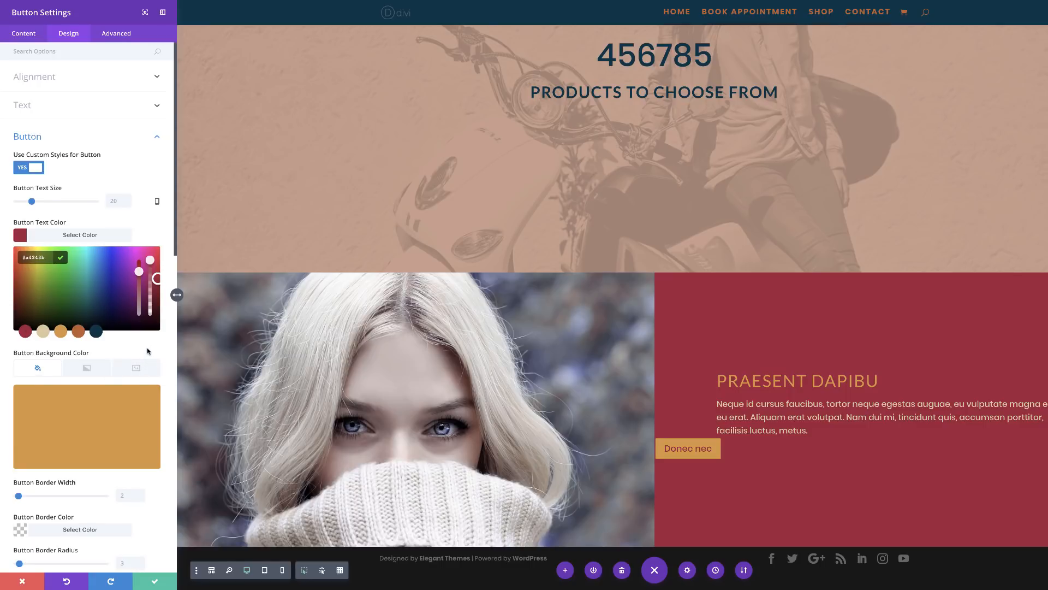
Step: Remove the button's border by setting its width to 0px
scroll(146, 352, down, 1)
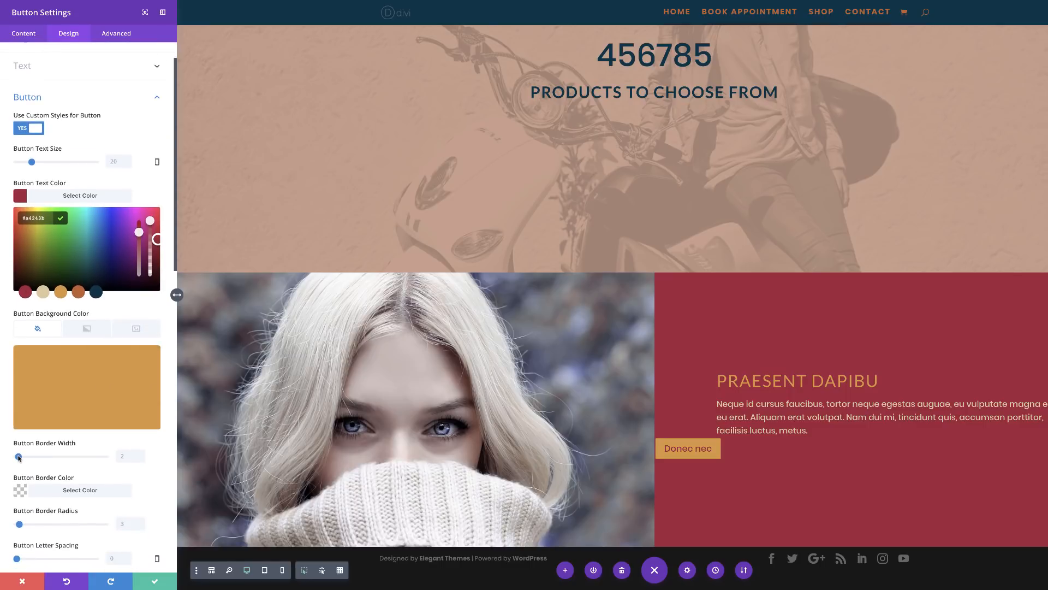
drag(18, 457, 8, 457)
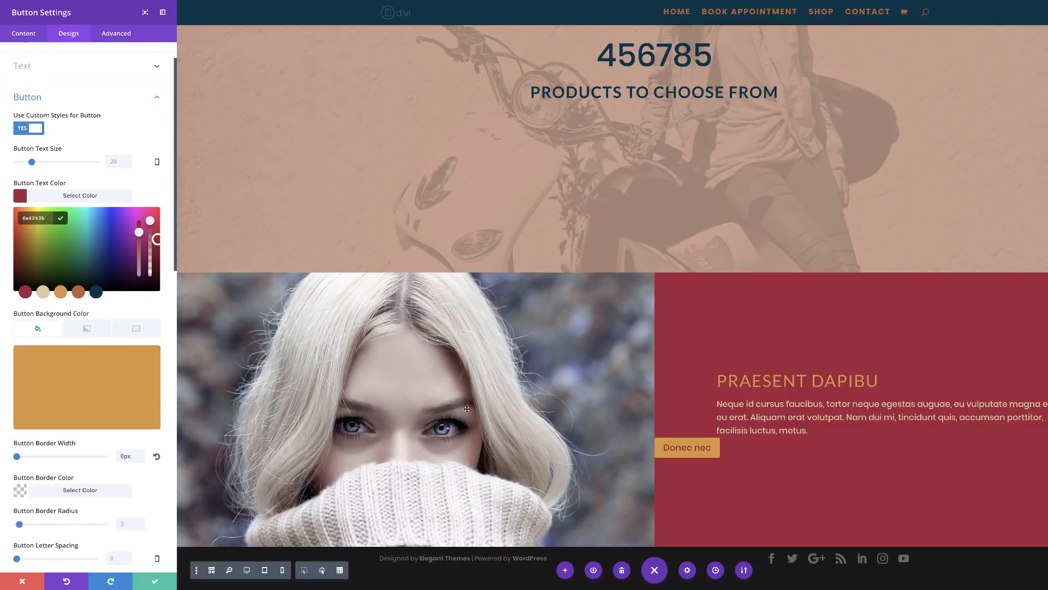
scroll(155, 459, down, 3)
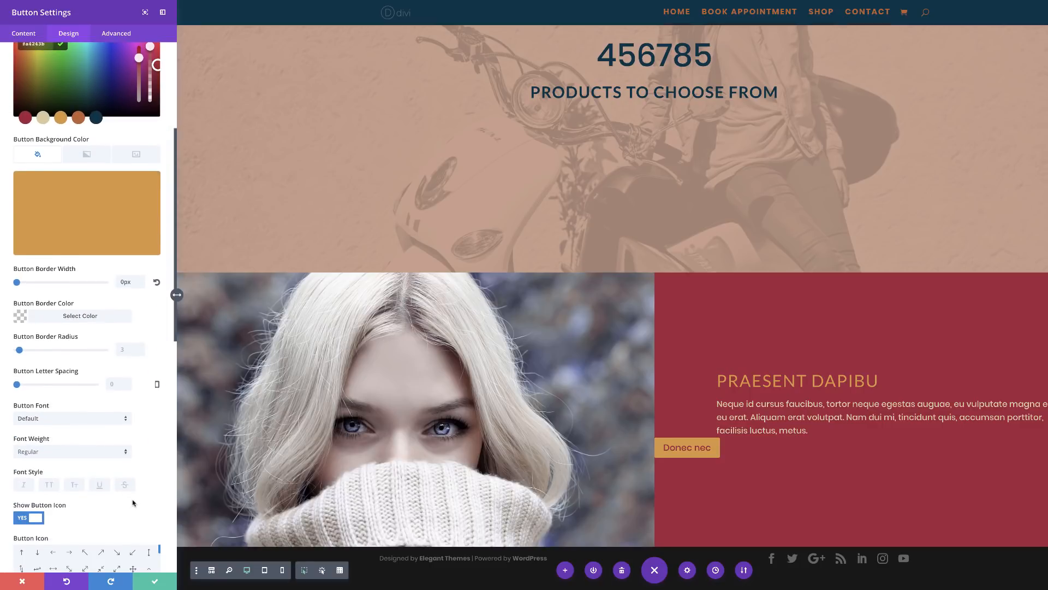
scroll(156, 461, down, 2)
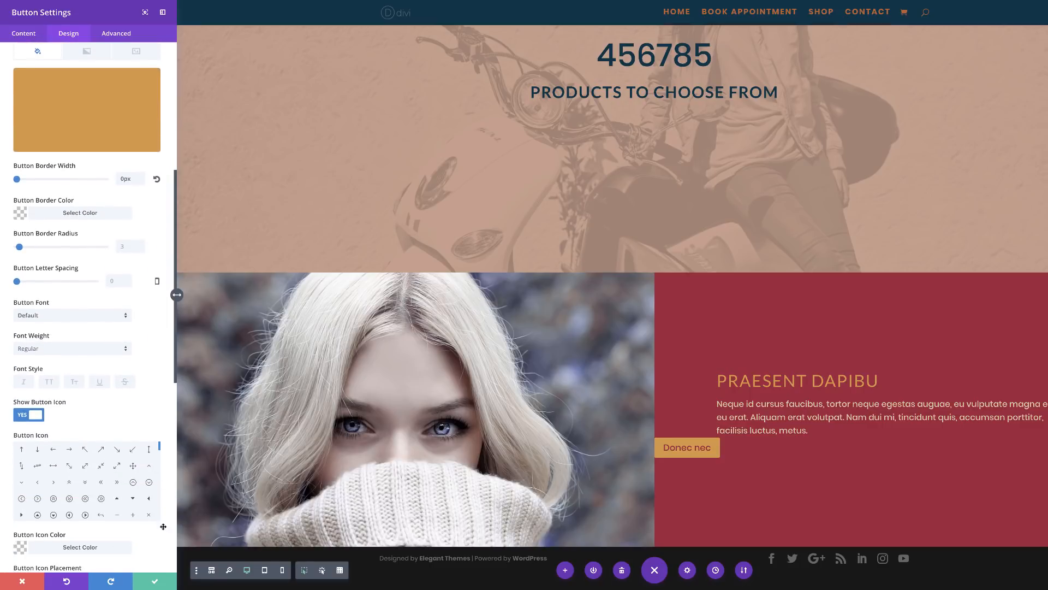
scroll(160, 511, down, 7)
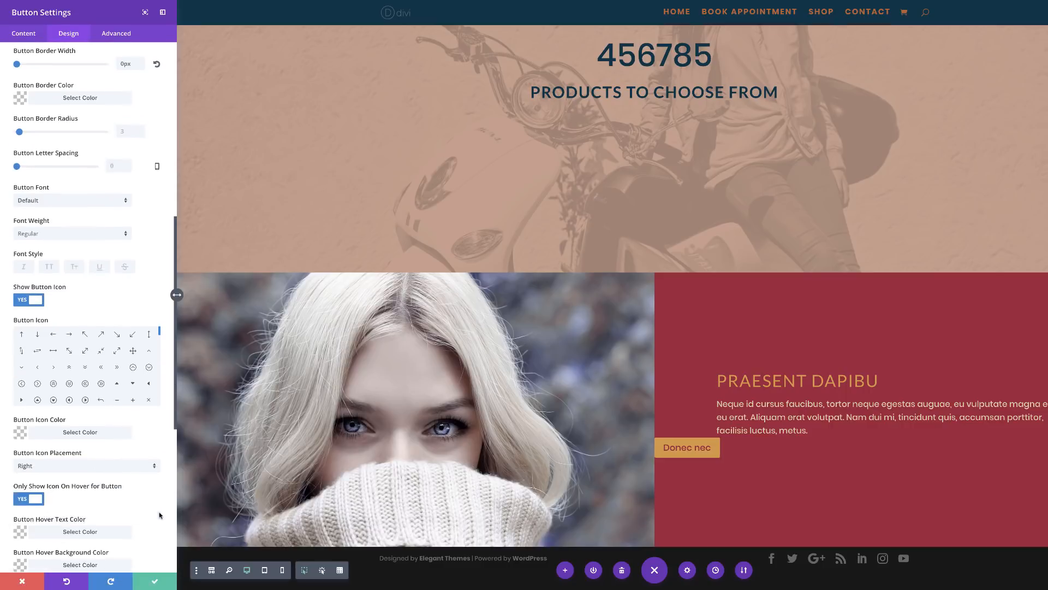
click(160, 507)
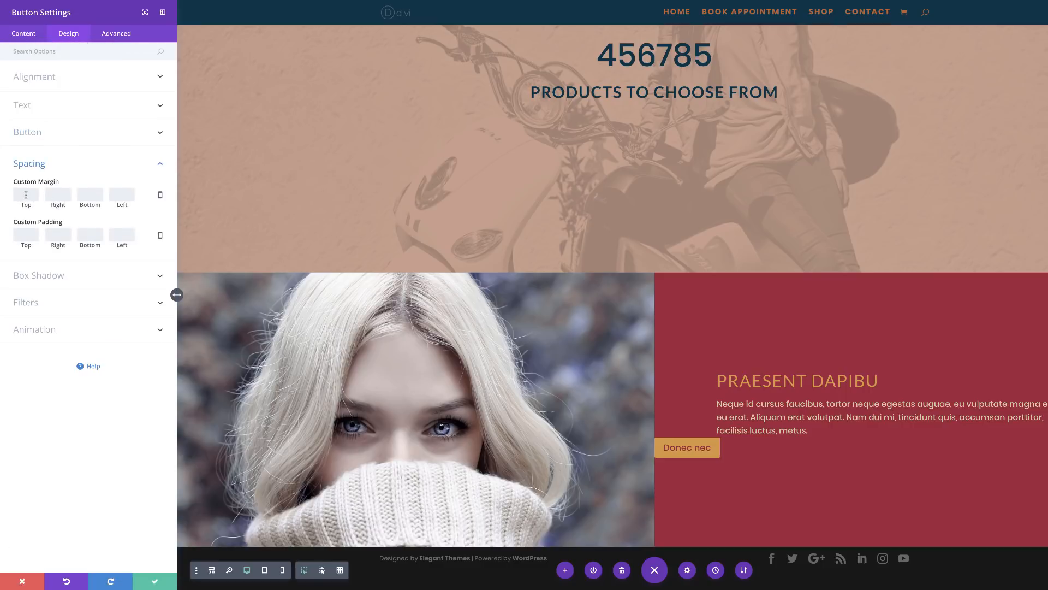
Step: Give the button a 13% left margin and 3% top margin, then save
click(119, 194)
text(10%)
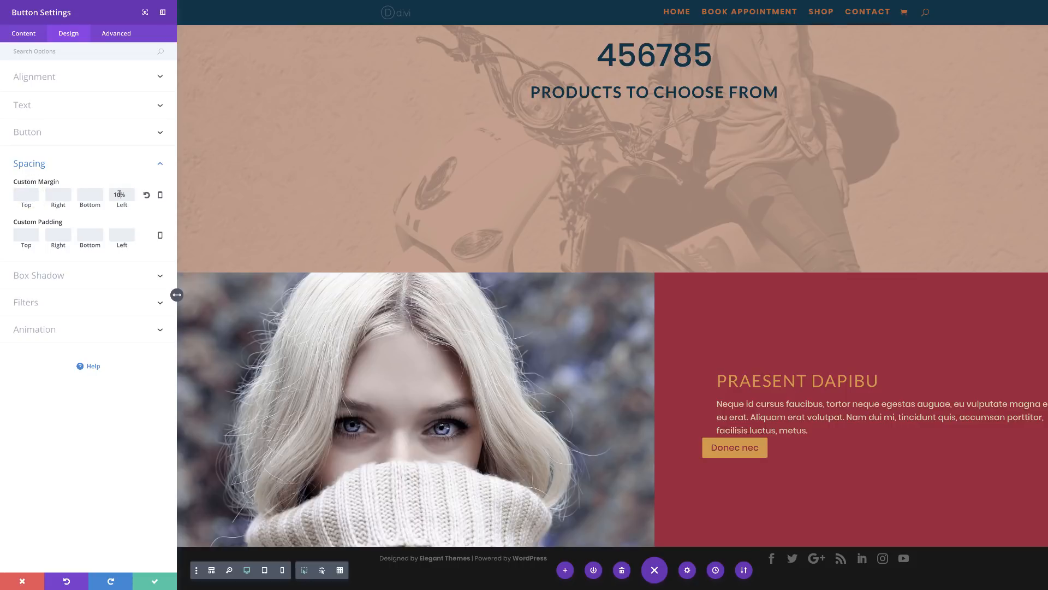
key(BackSpace)
key(BackSpace)
text(3%)
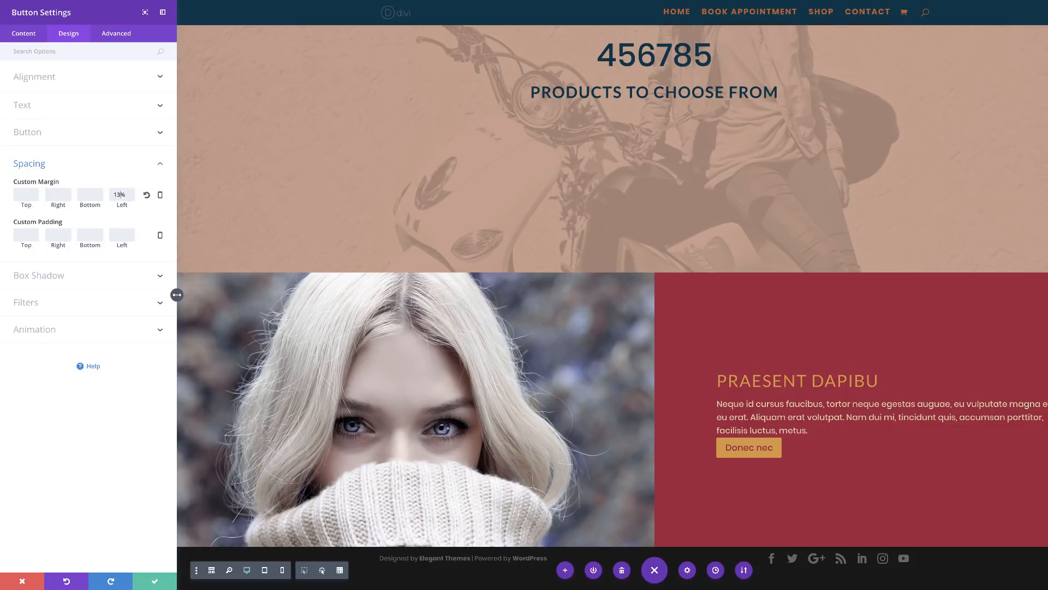
click(32, 195)
text(3%)
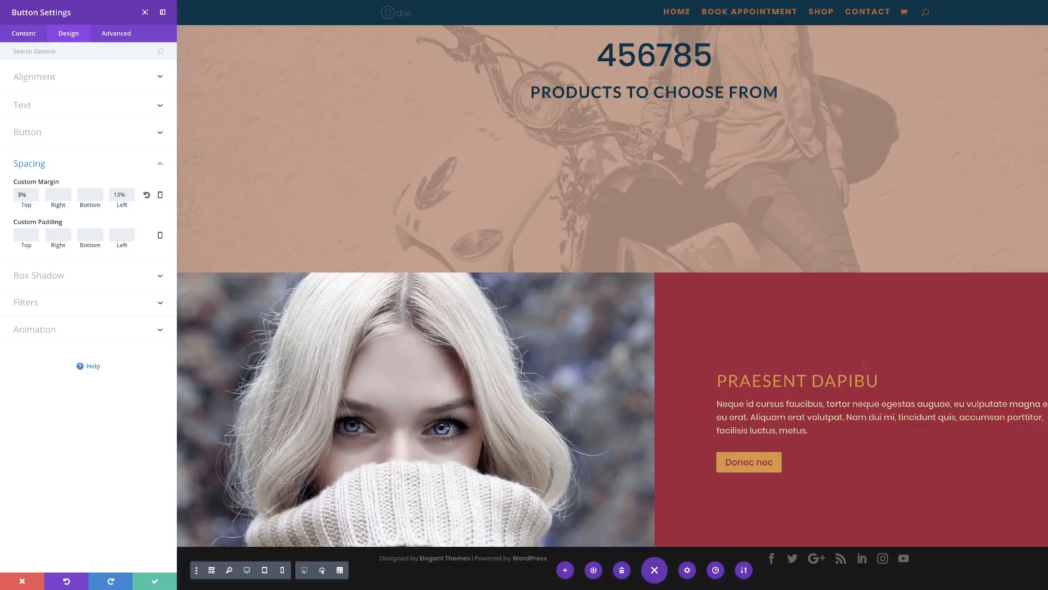
click(157, 582)
scroll(473, 328, down, 2)
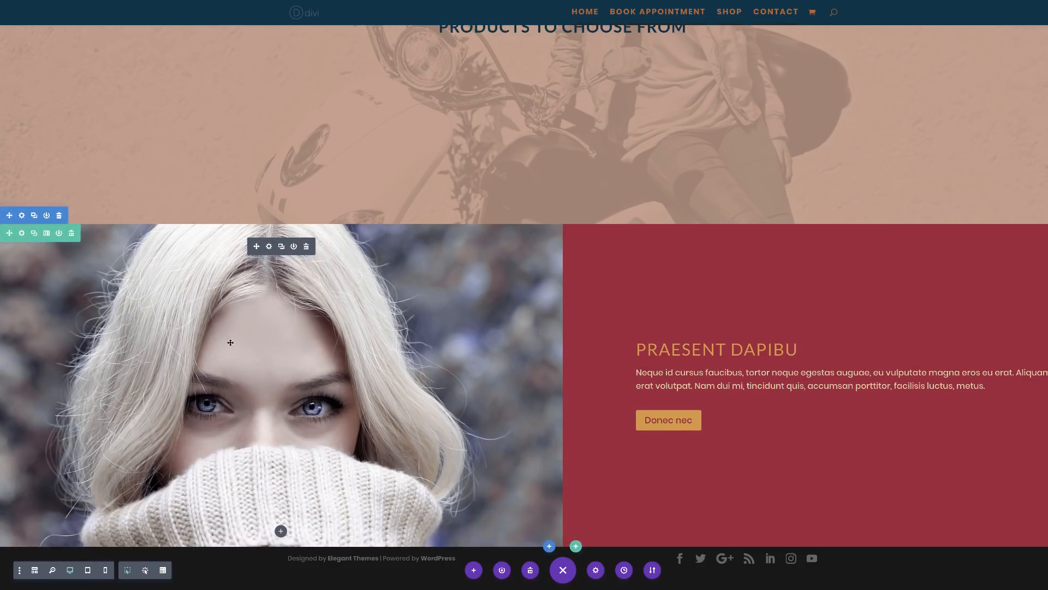
scroll(450, 362, up, 5)
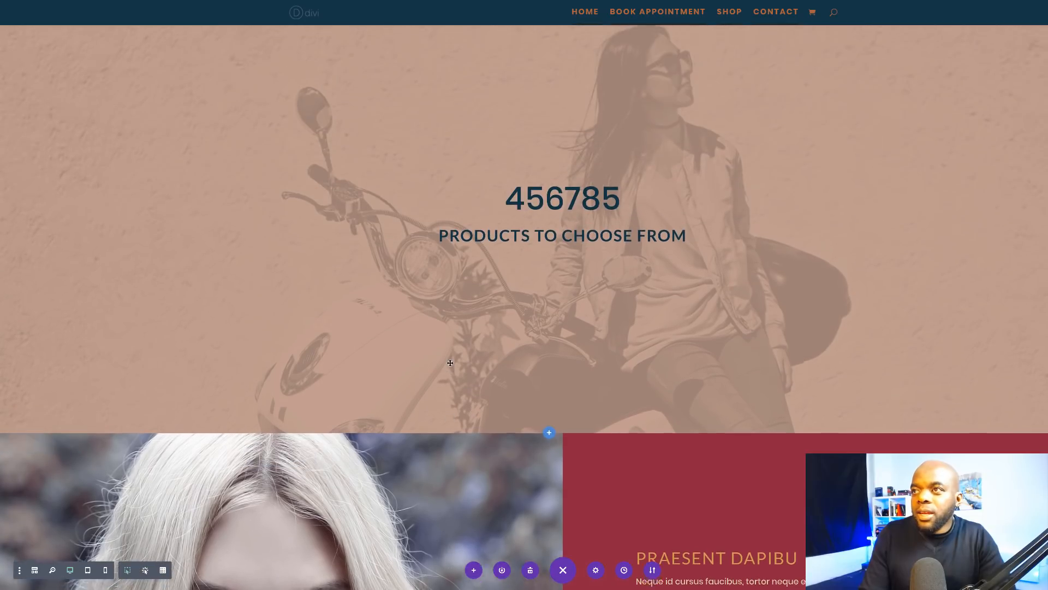
scroll(450, 362, up, 10)
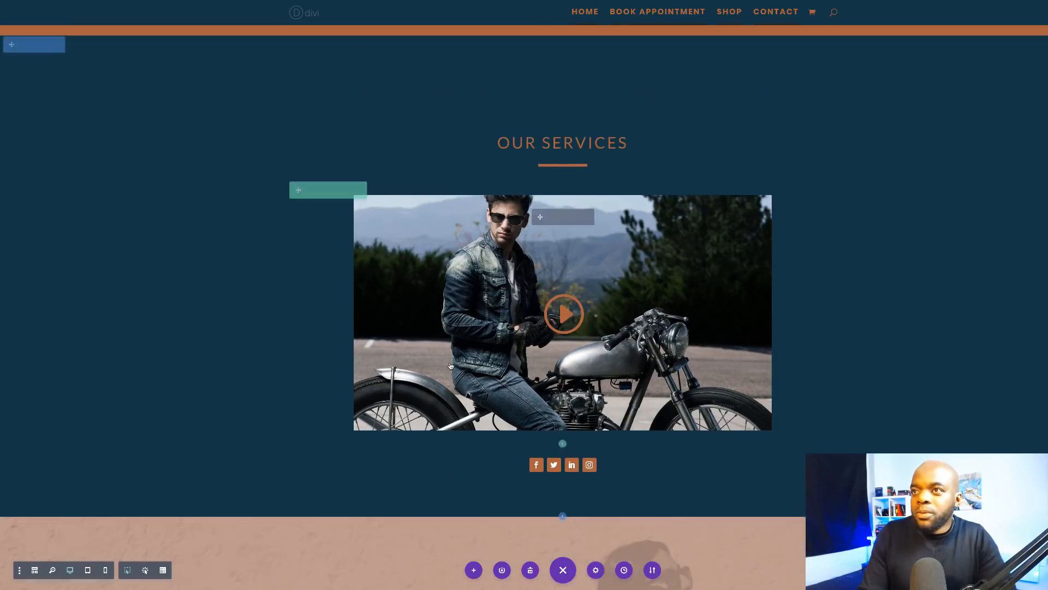
scroll(451, 366, up, 12)
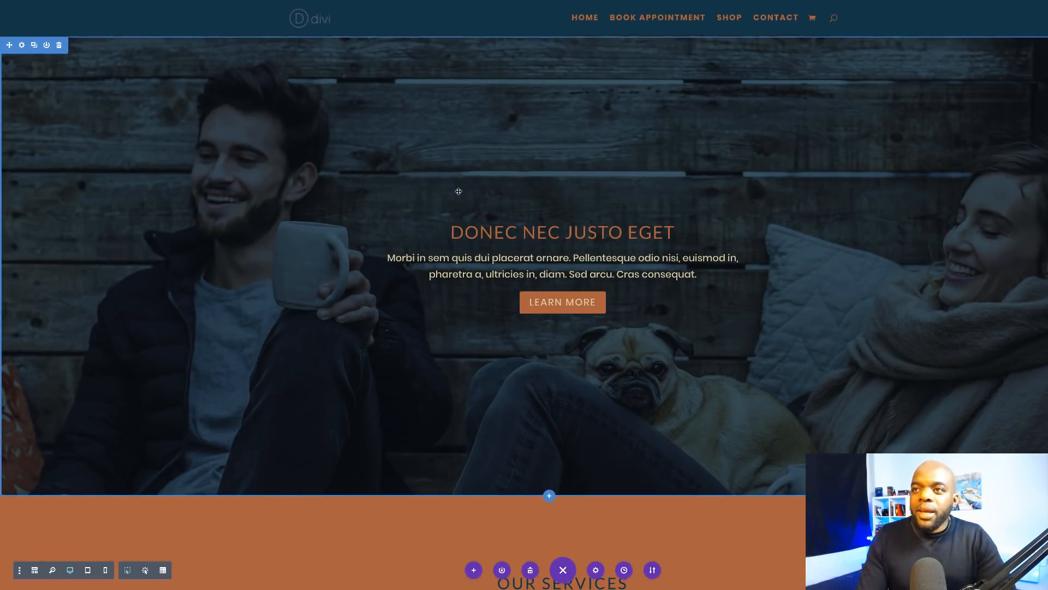
scroll(359, 196, down, 12)
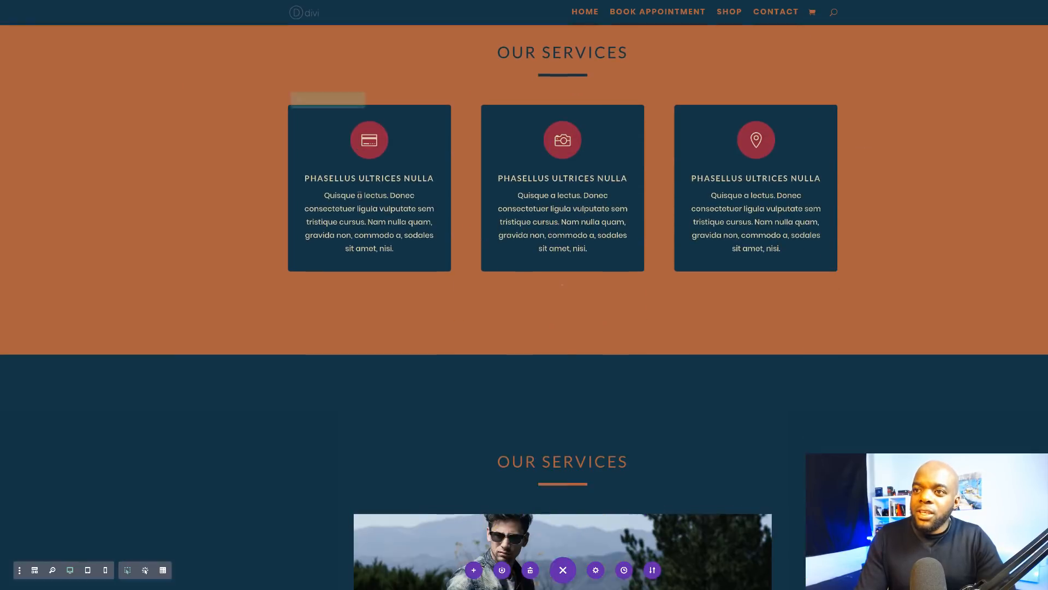
scroll(359, 196, up, 12)
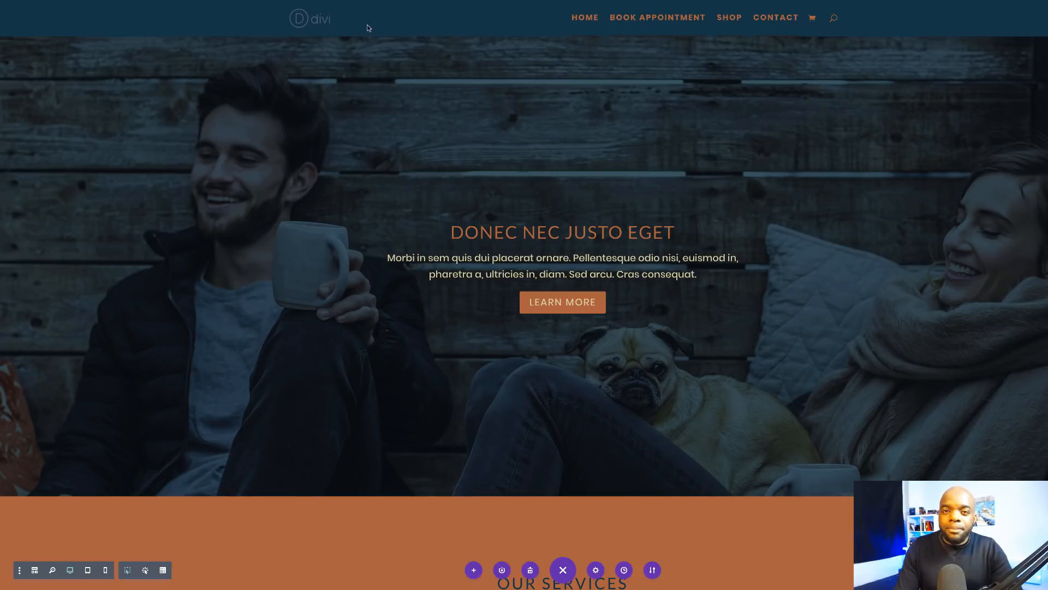
scroll(396, 176, down, 8)
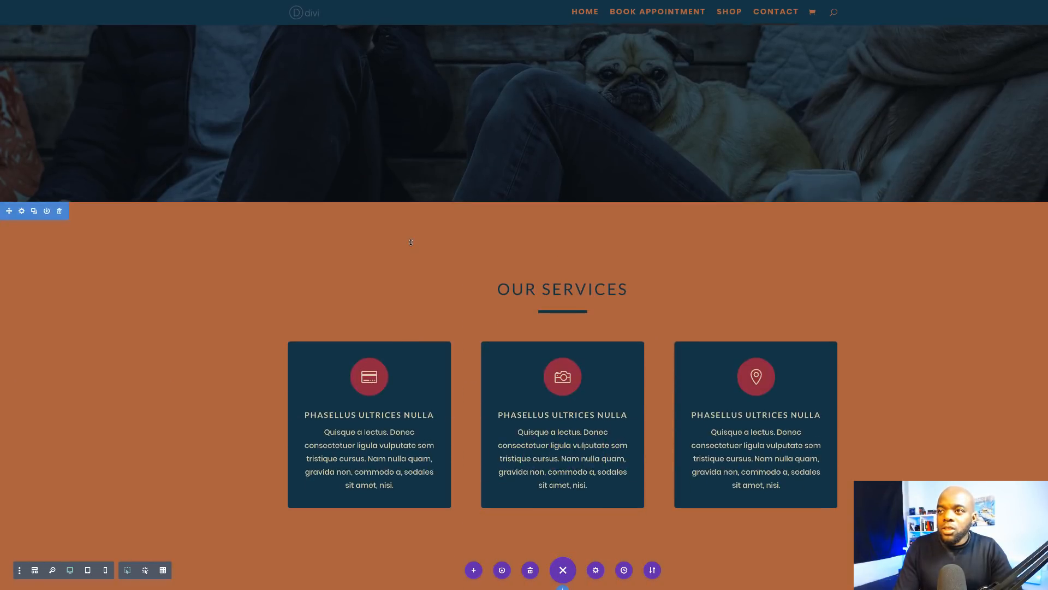
scroll(410, 242, down, 5)
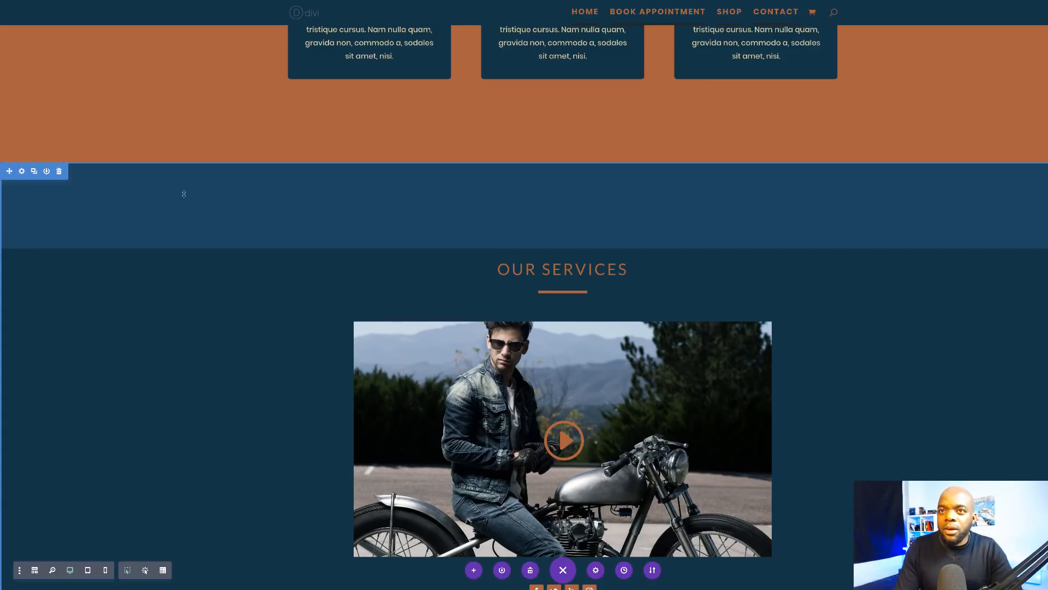
Step: Apply a slanted top divider to the dark video section
click(22, 172)
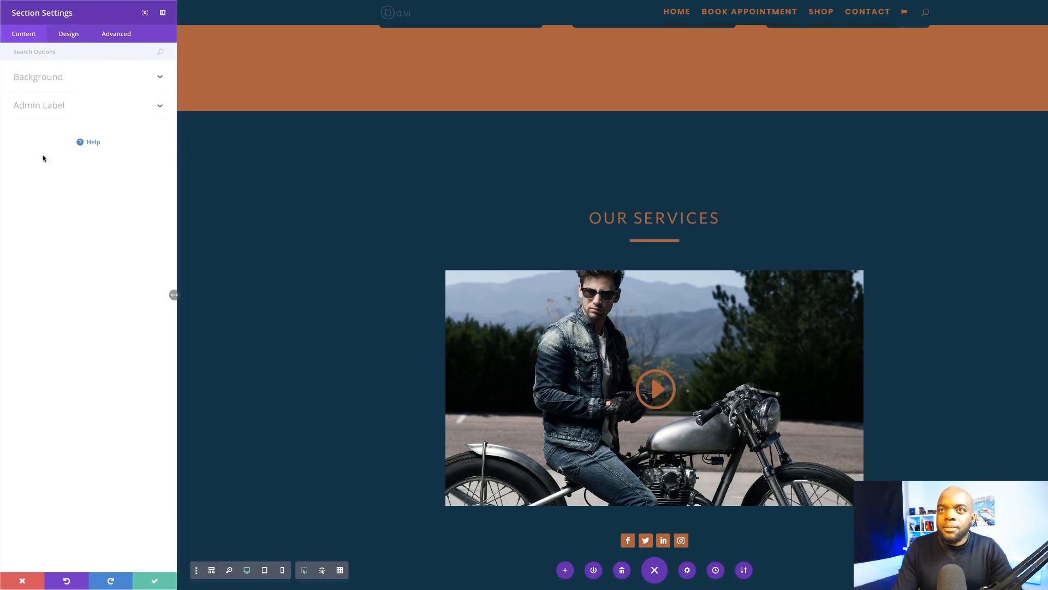
click(69, 34)
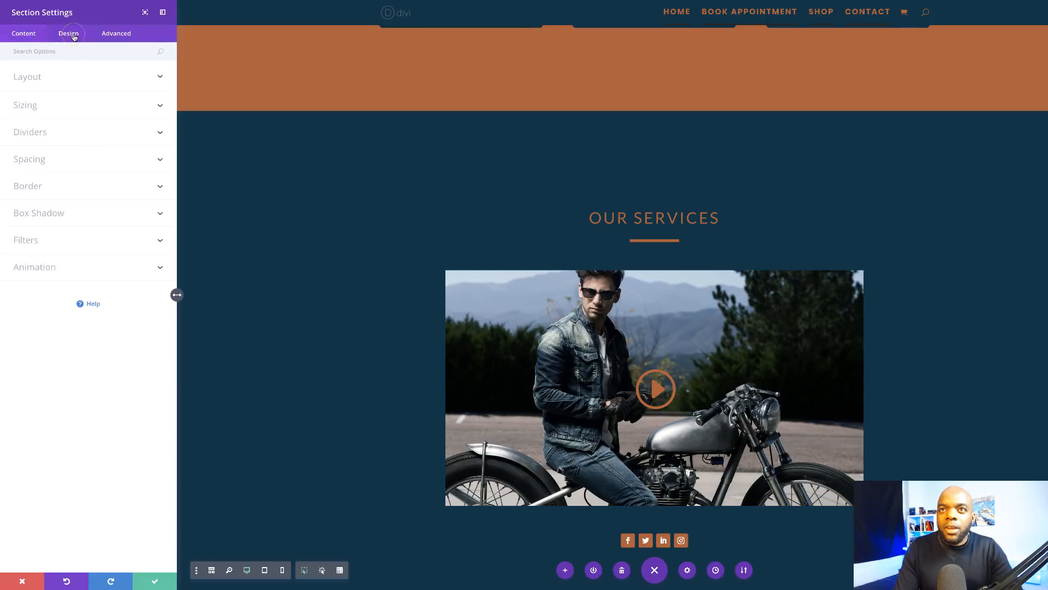
click(42, 135)
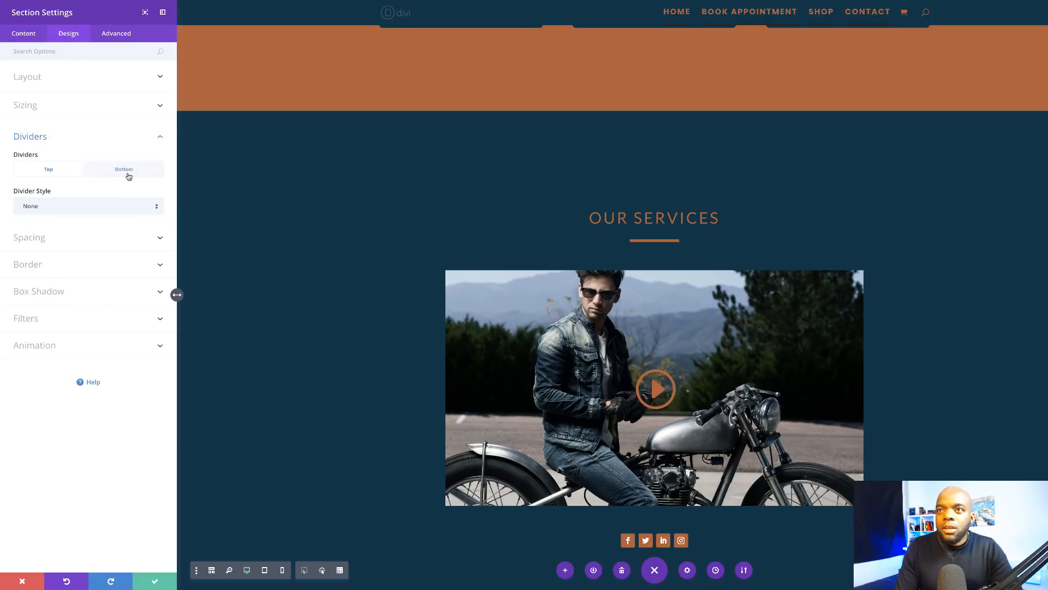
click(65, 210)
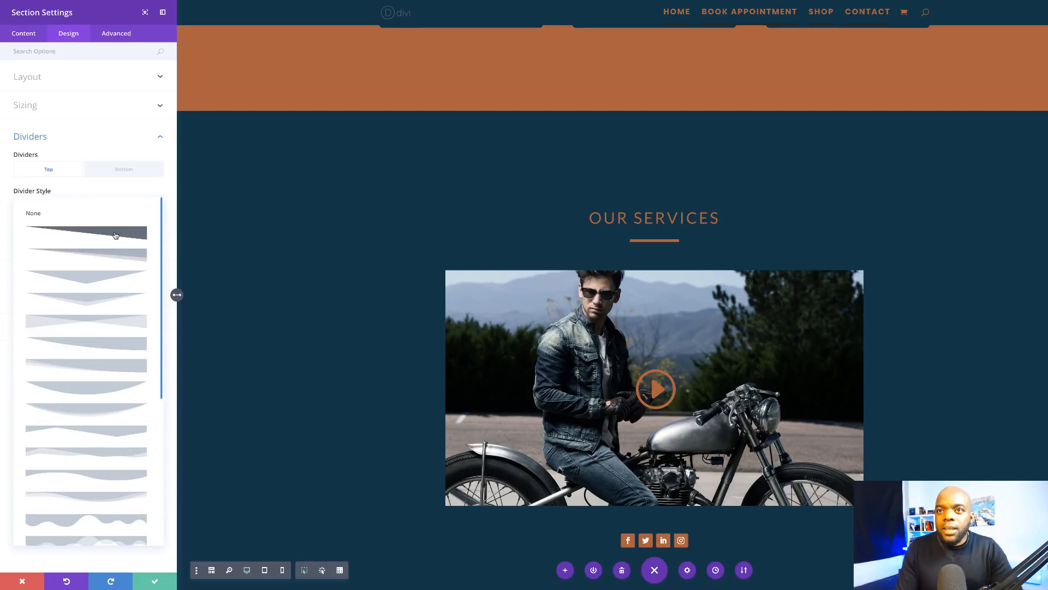
click(115, 233)
scroll(545, 220, up, 5)
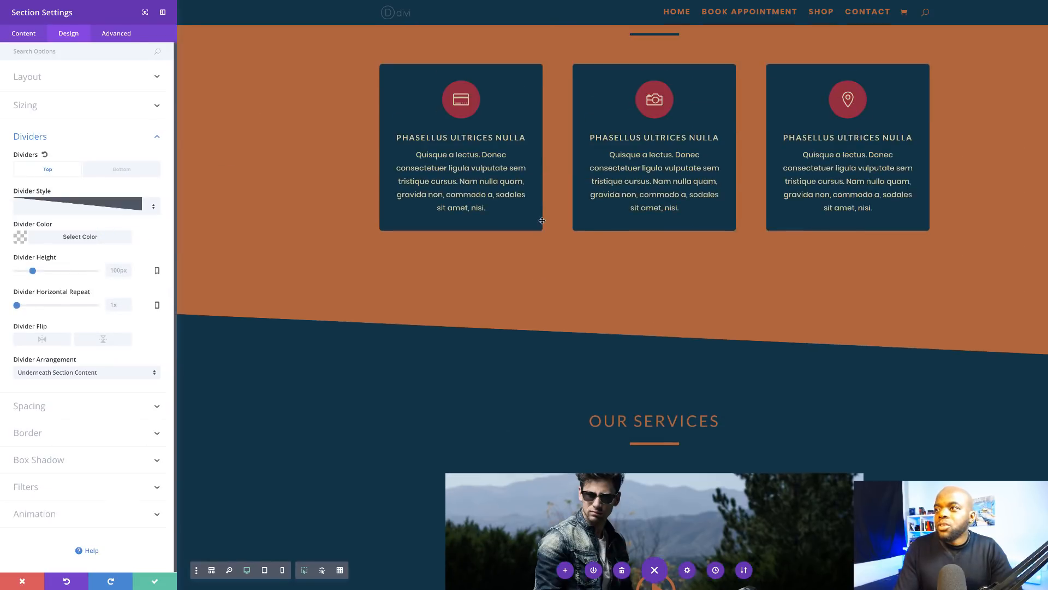
scroll(545, 220, down, 6)
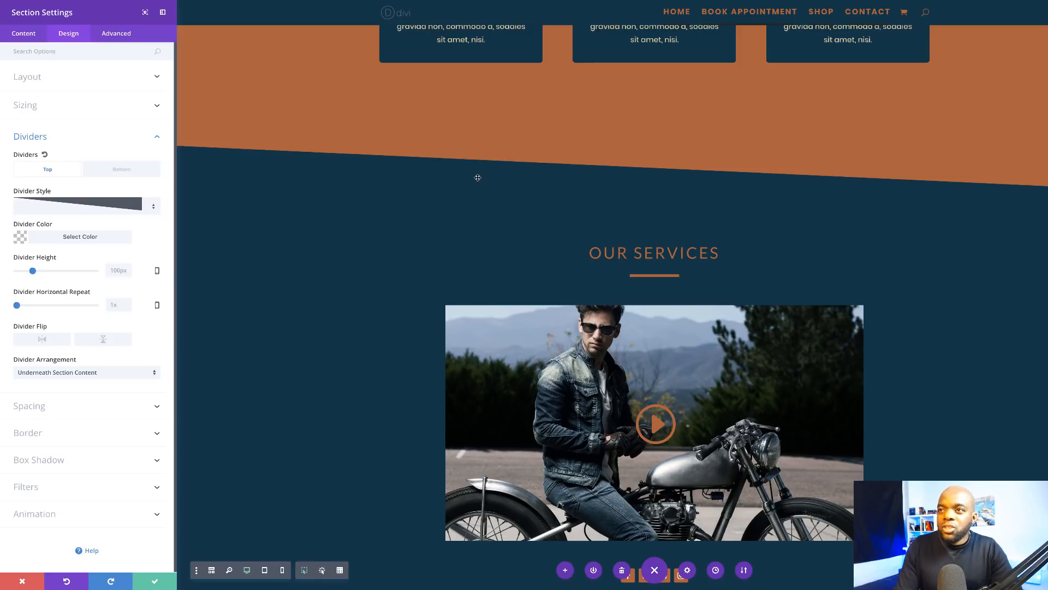
scroll(304, 345, down, 1)
scroll(304, 344, down, 2)
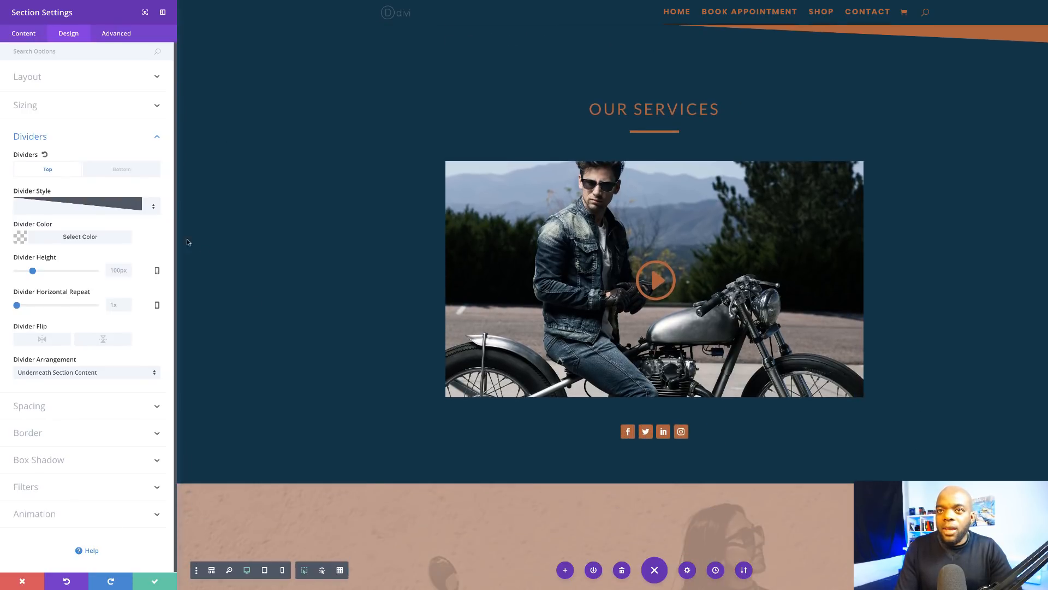
Step: Switch the top divider to a pointed shape with a shadow layer
click(155, 206)
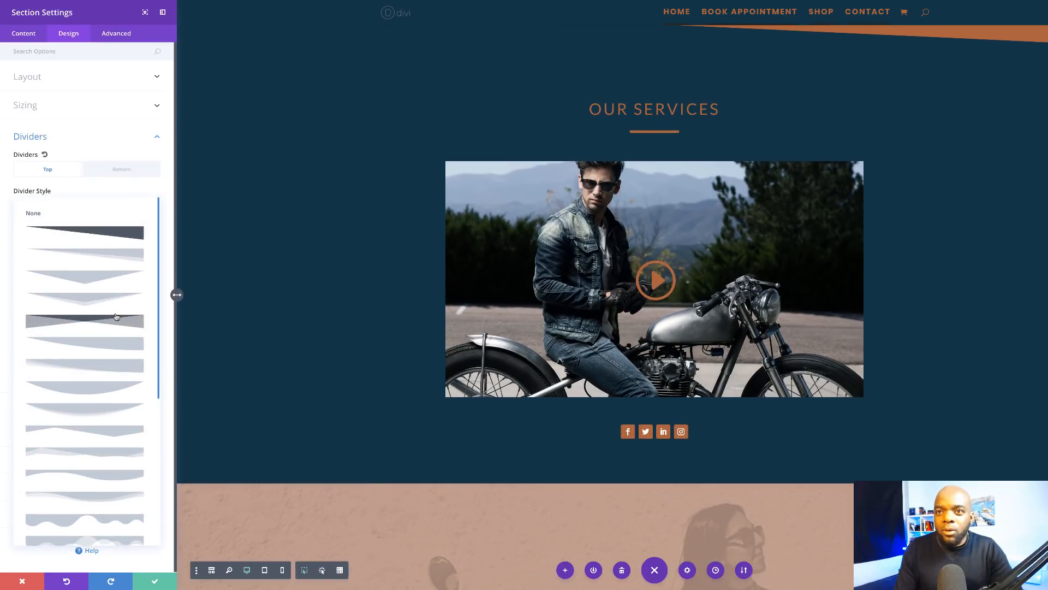
click(109, 300)
scroll(327, 319, up, 5)
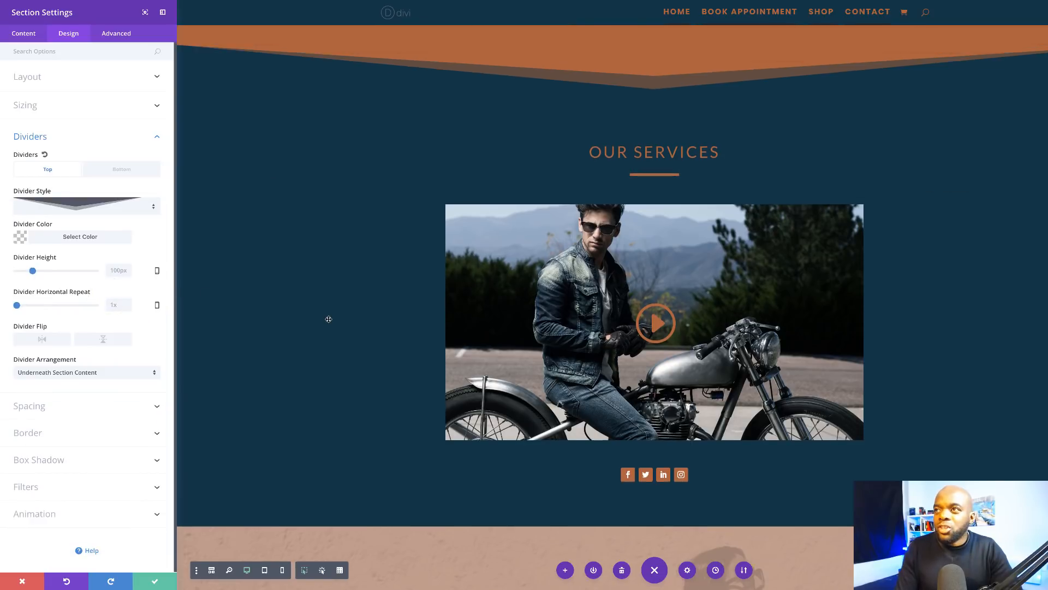
scroll(328, 319, up, 6)
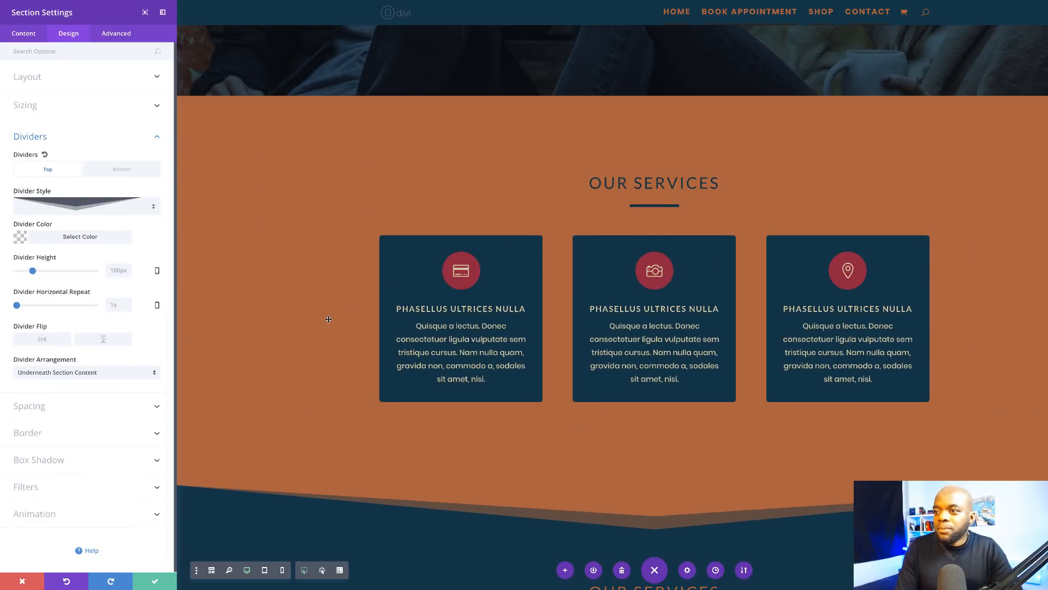
scroll(328, 319, down, 3)
scroll(328, 319, down, 5)
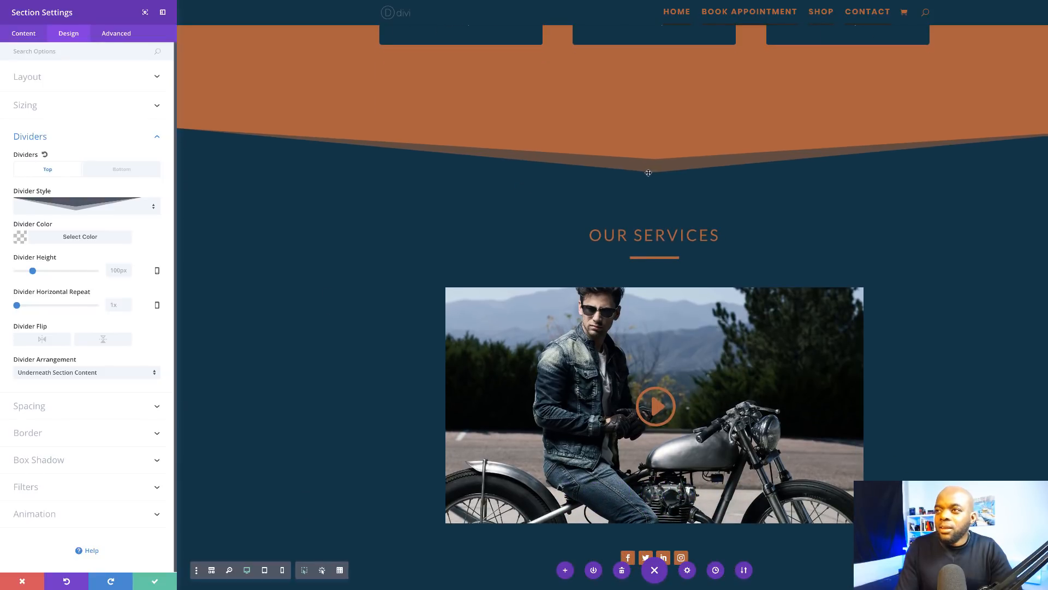
scroll(337, 355, down, 4)
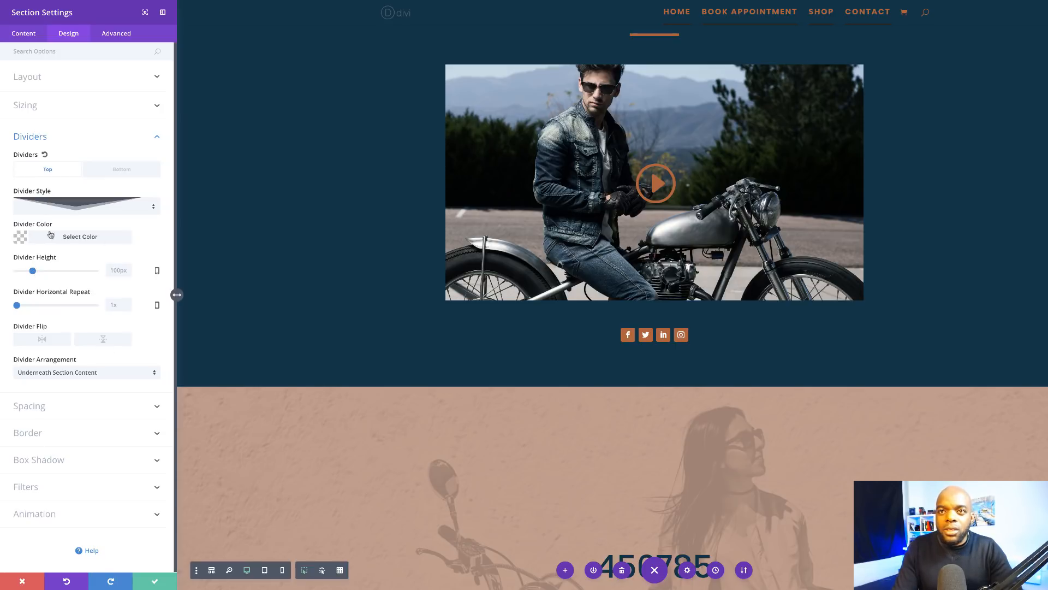
scroll(294, 406, up, 3)
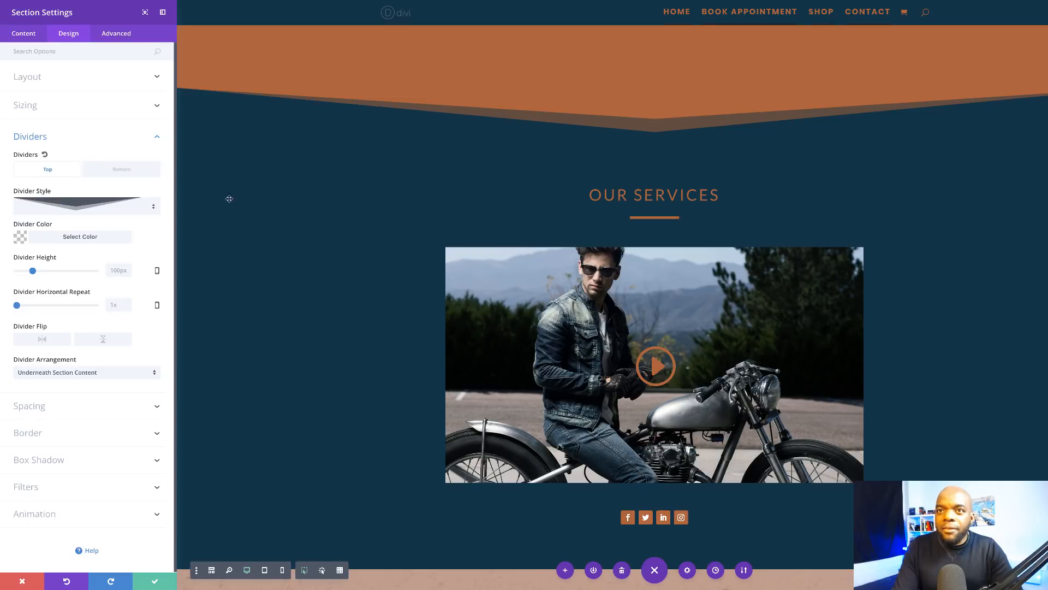
Step: Settle on a plain downward-pointing top divider and save the section
click(155, 210)
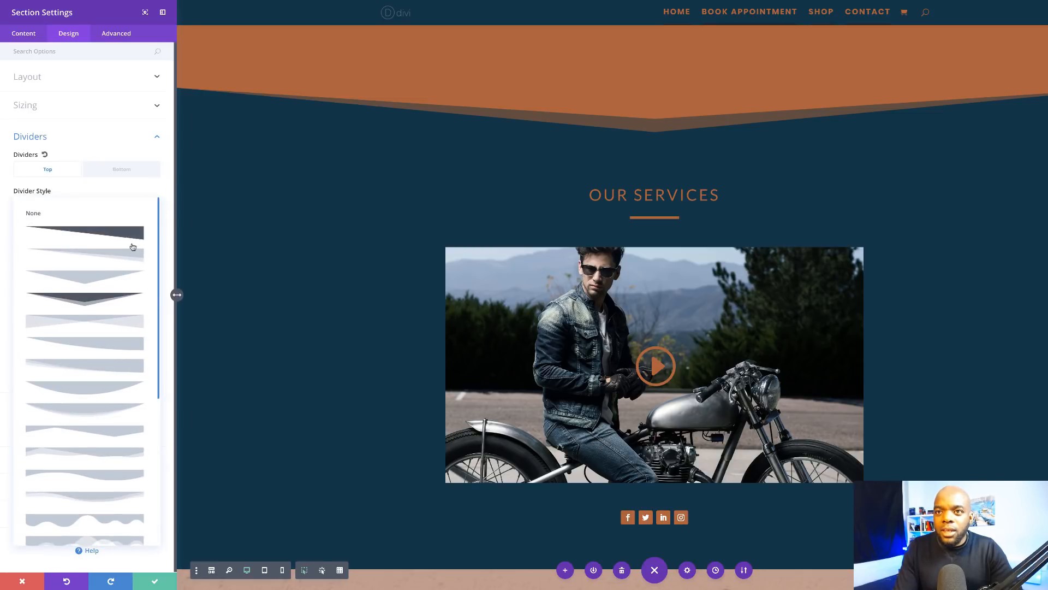
click(105, 279)
scroll(412, 201, up, 5)
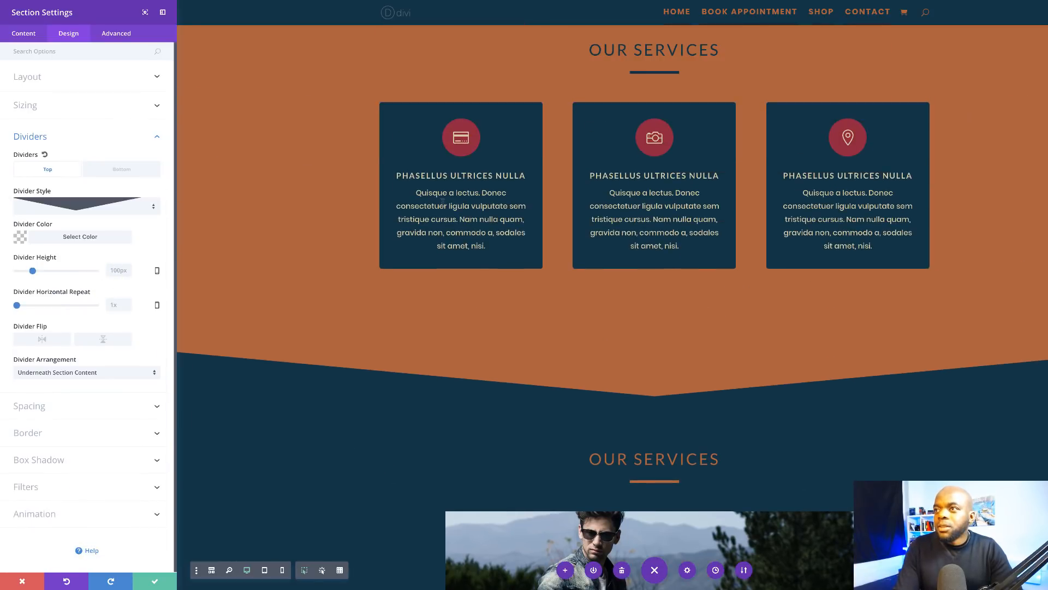
scroll(443, 205, up, 5)
scroll(444, 205, down, 6)
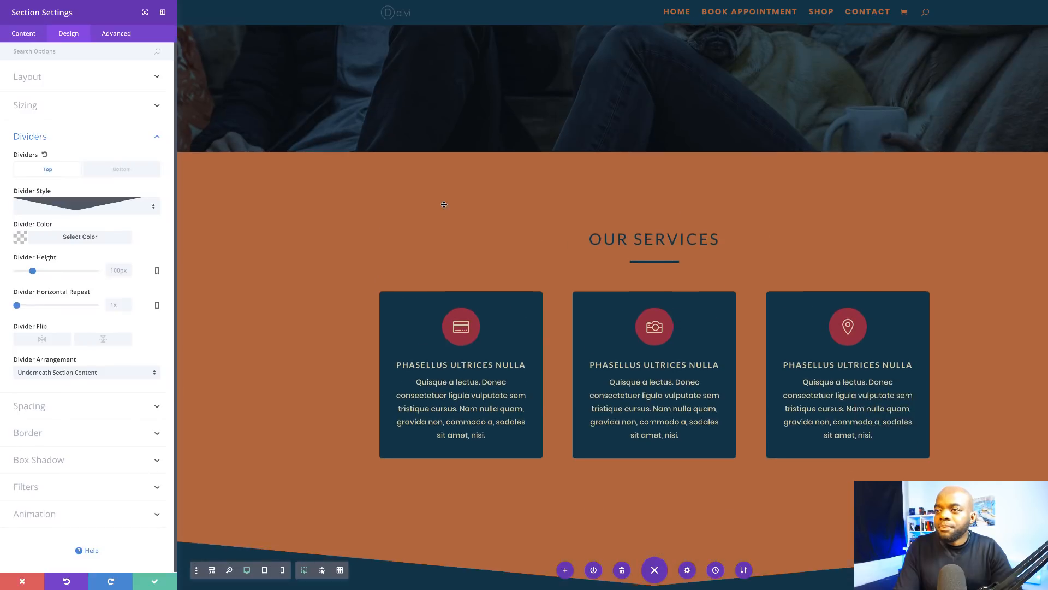
scroll(334, 402, down, 3)
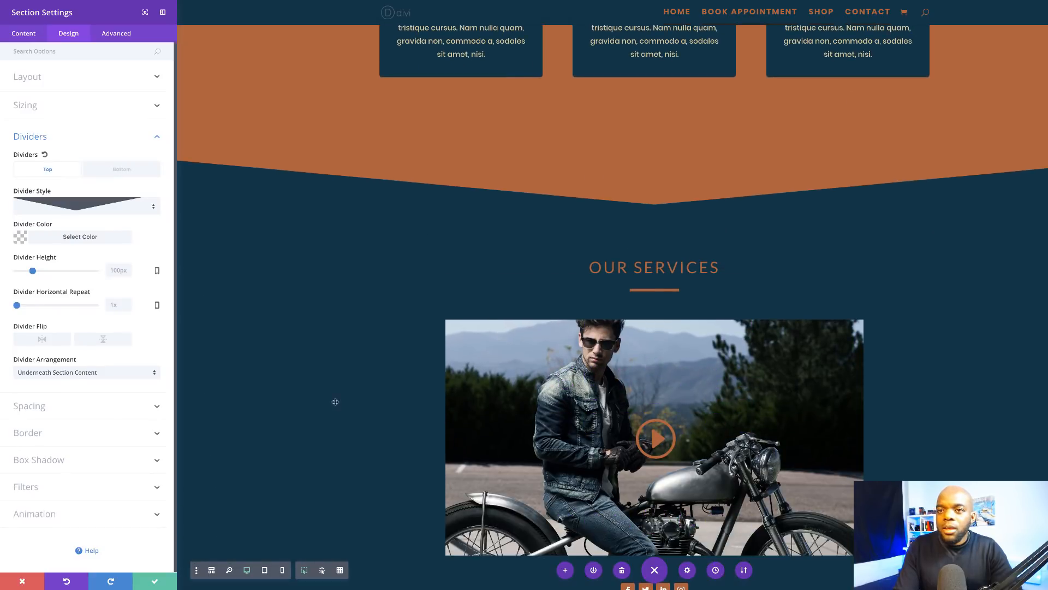
click(155, 584)
Step: Exit the Visual Builder so the homepage reloads as the live page with the Donec nec justo eget hero
scroll(277, 420, down, 3)
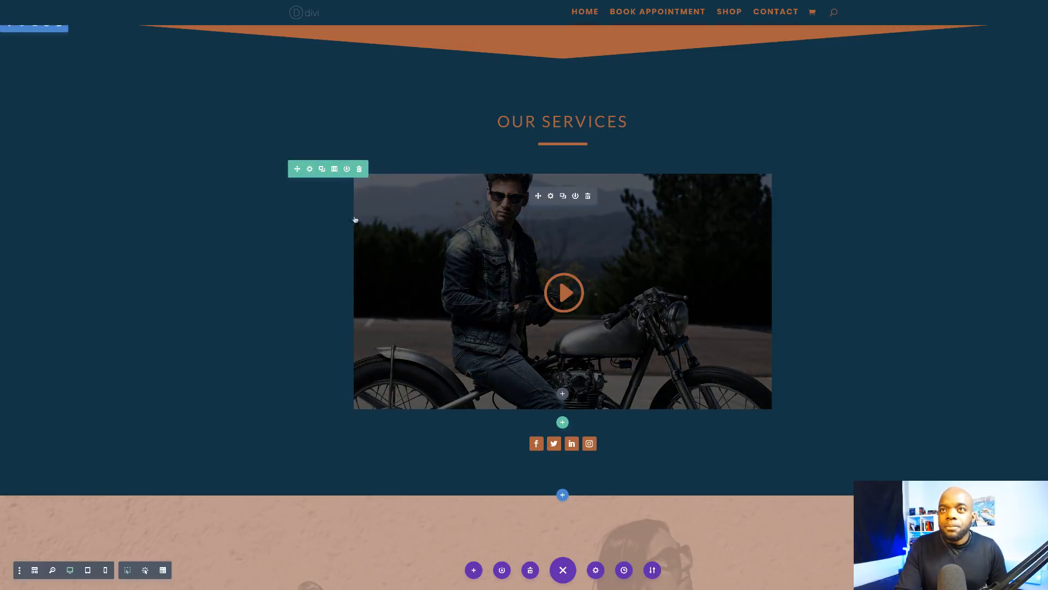
click(183, 3)
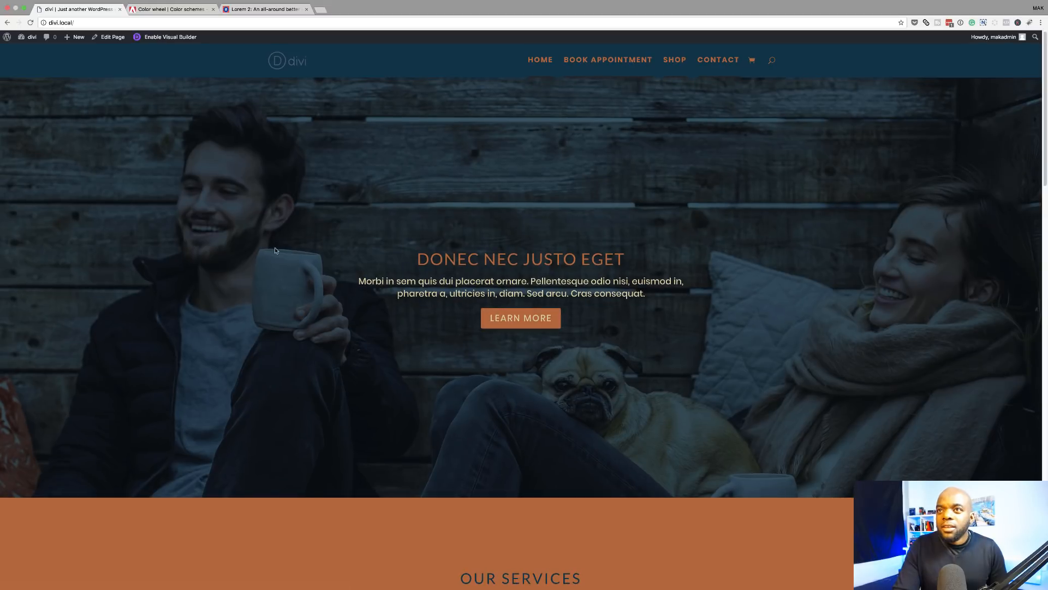
scroll(253, 293, down, 5)
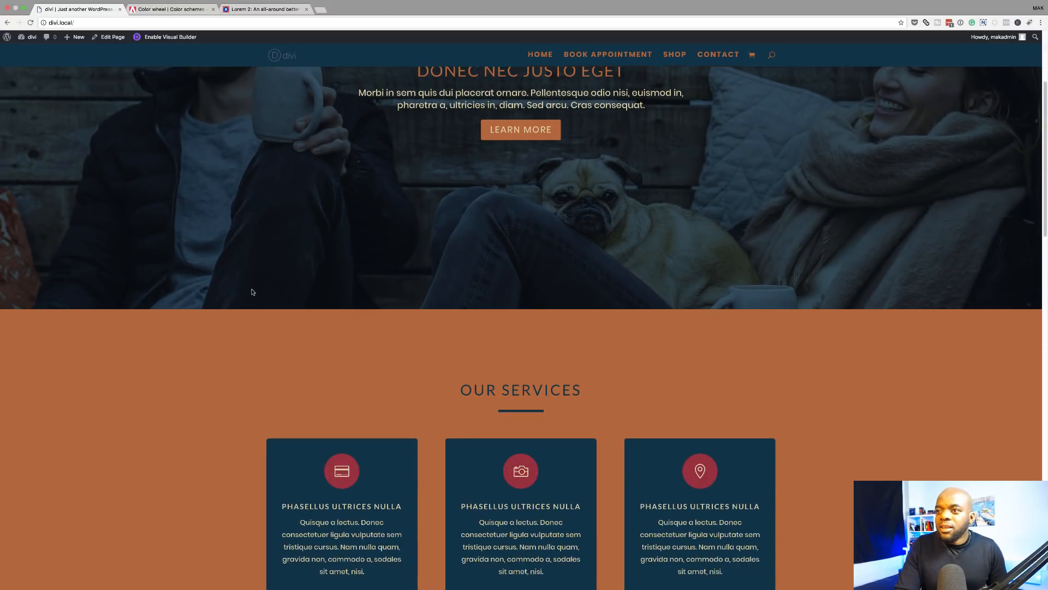
scroll(251, 291, down, 5)
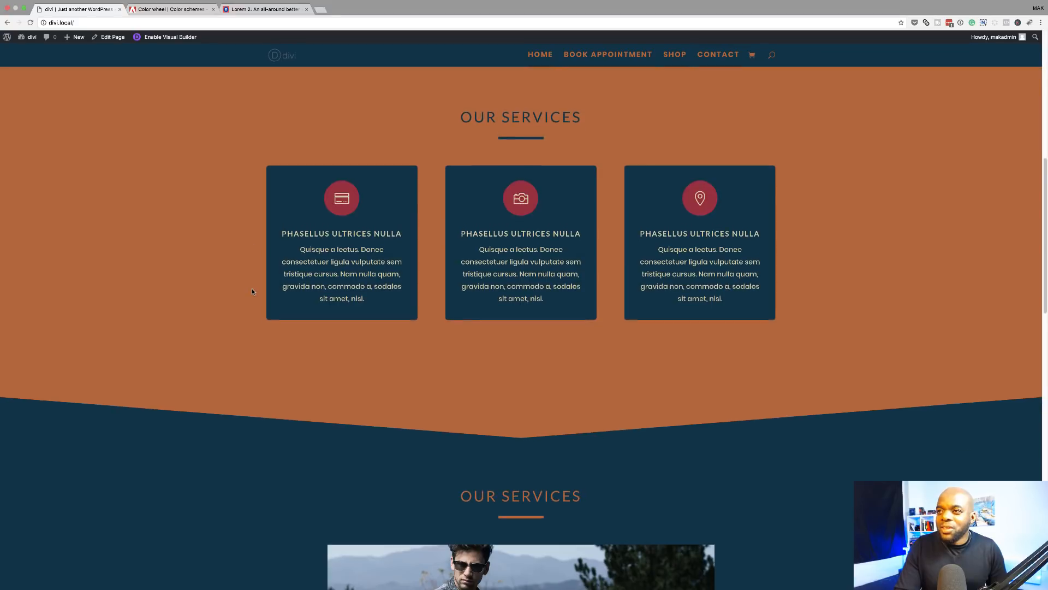
scroll(252, 292, down, 6)
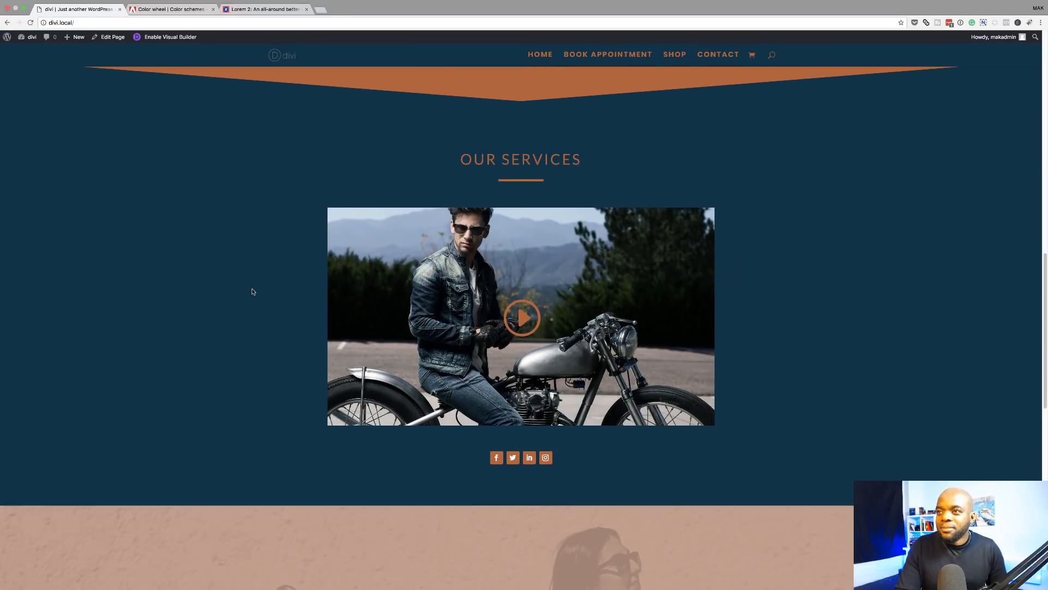
scroll(252, 292, down, 5)
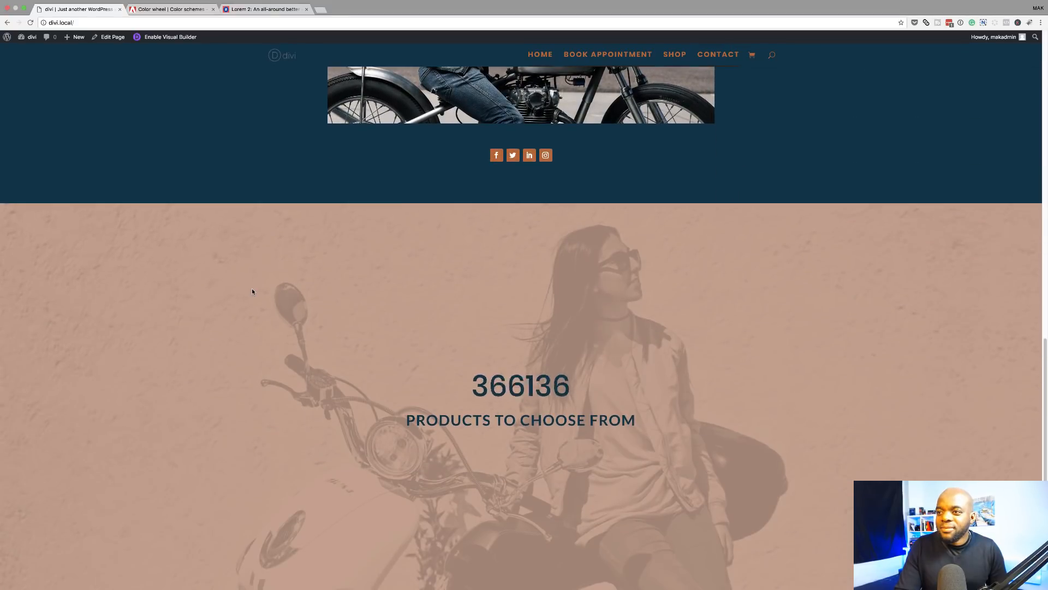
scroll(252, 291, down, 6)
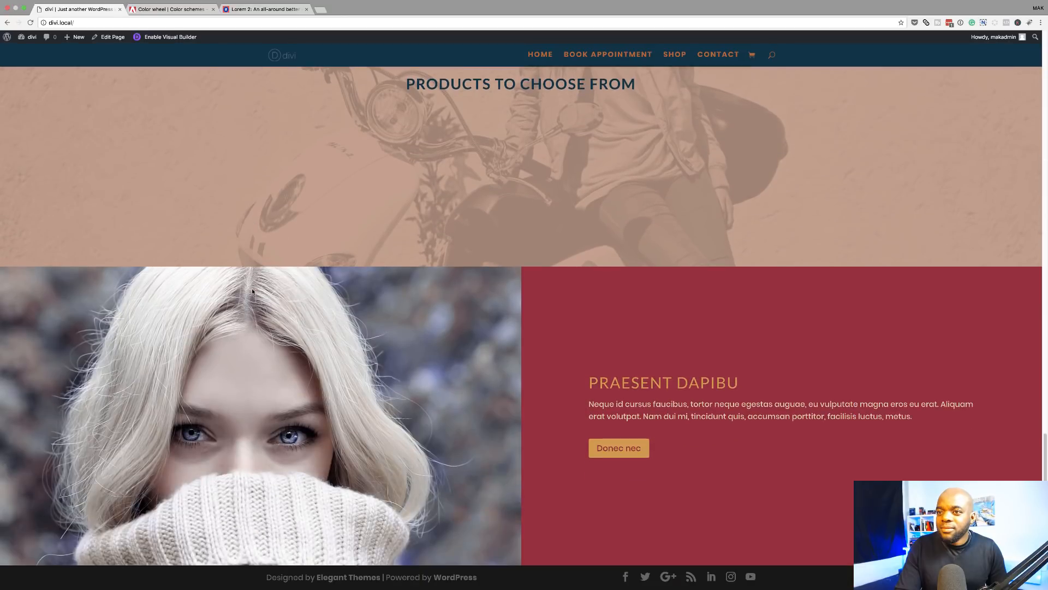
scroll(251, 288, up, 20)
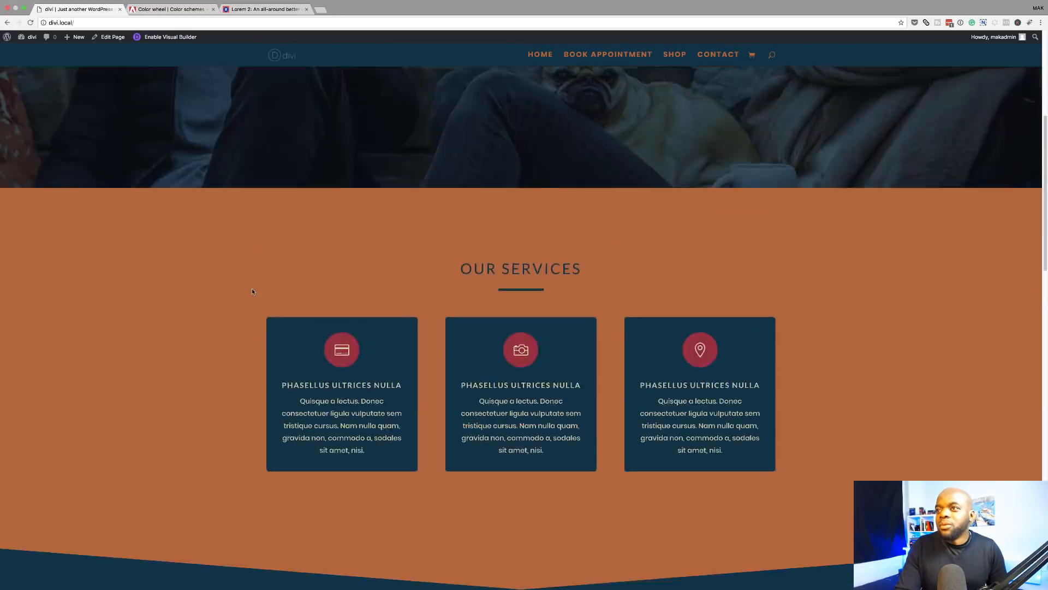